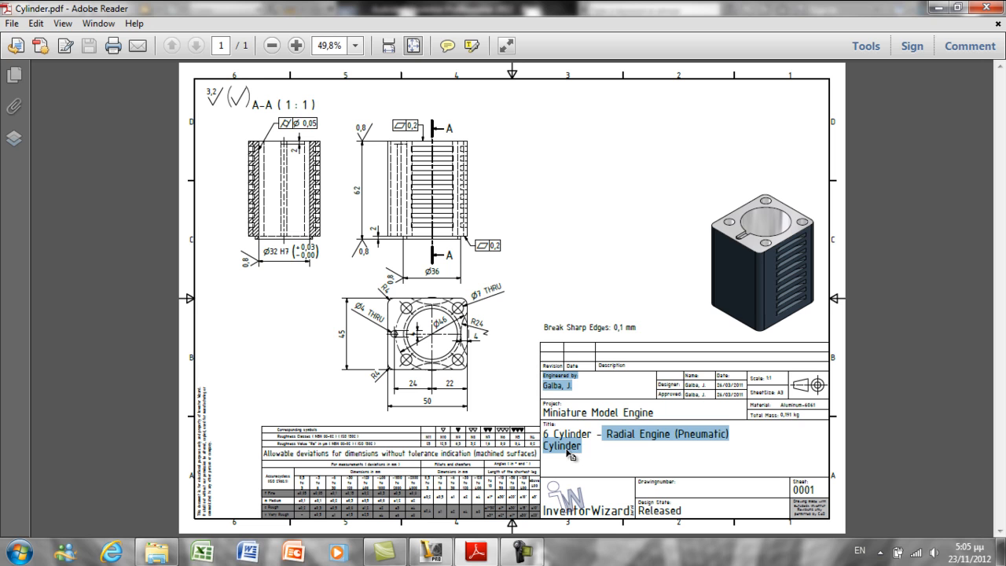
Step: Switch to Inventor and sketch a rectangle 50 mm wide and 45 mm high around the origin
drag(676, 10, 0, 36)
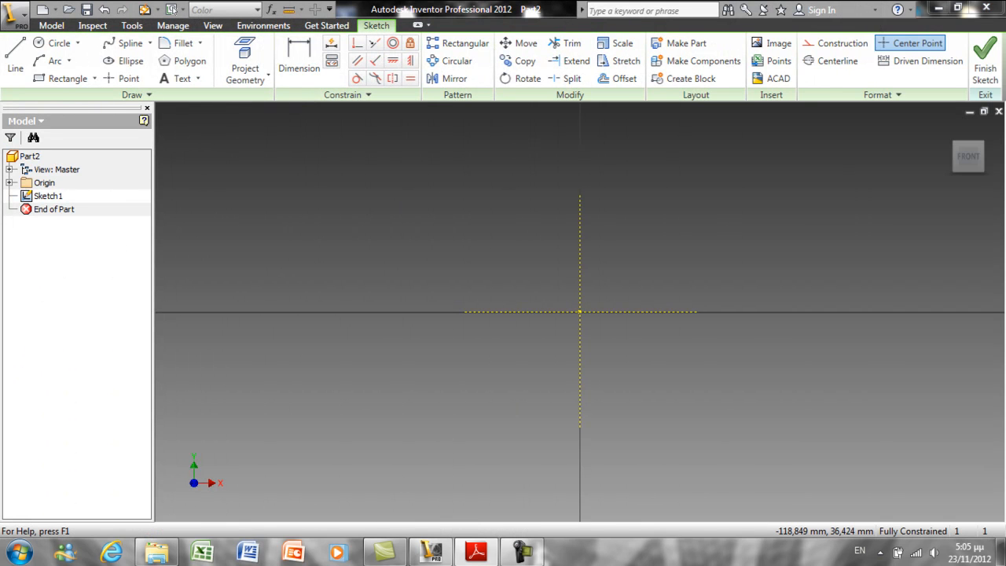
click(55, 81)
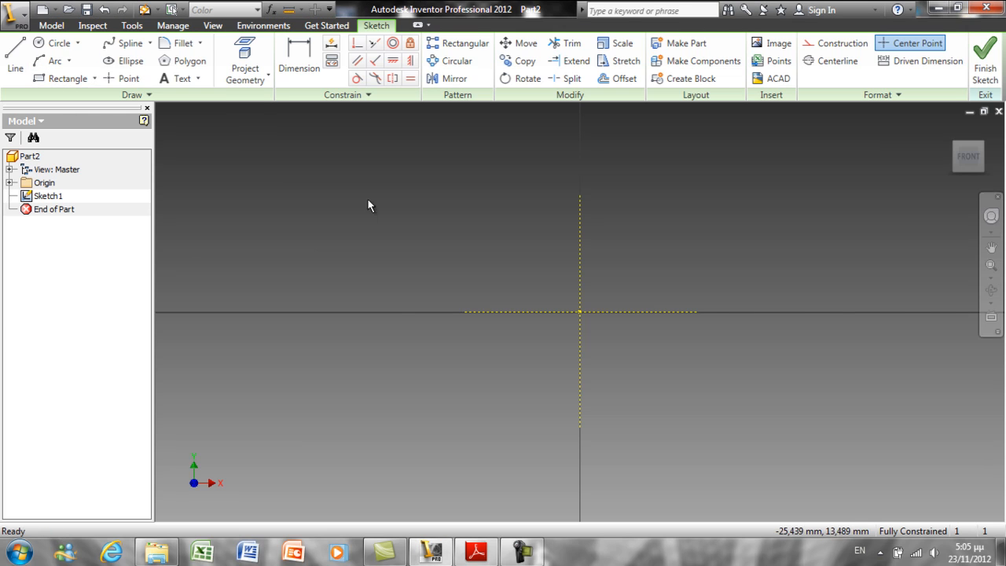
click(63, 78)
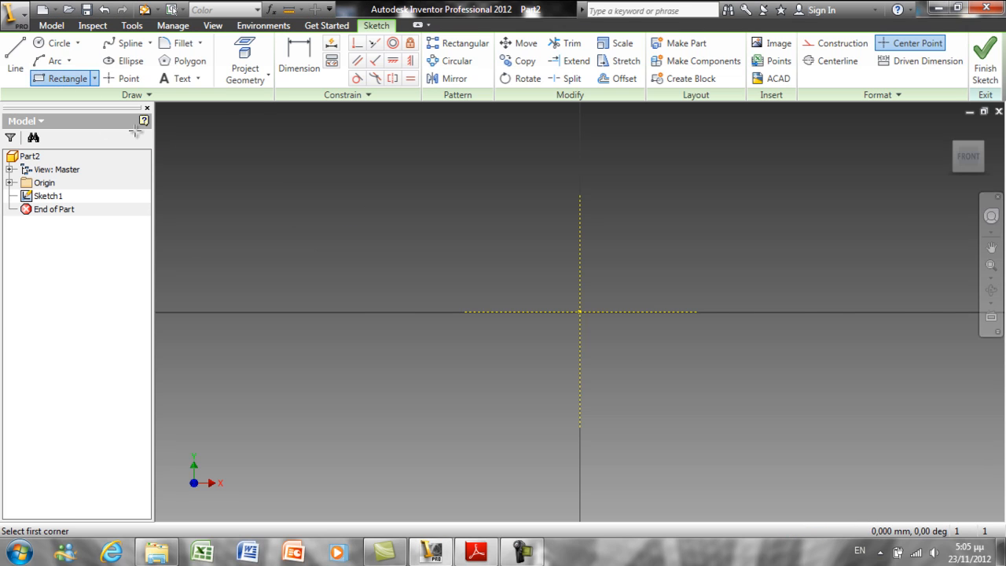
click(401, 248)
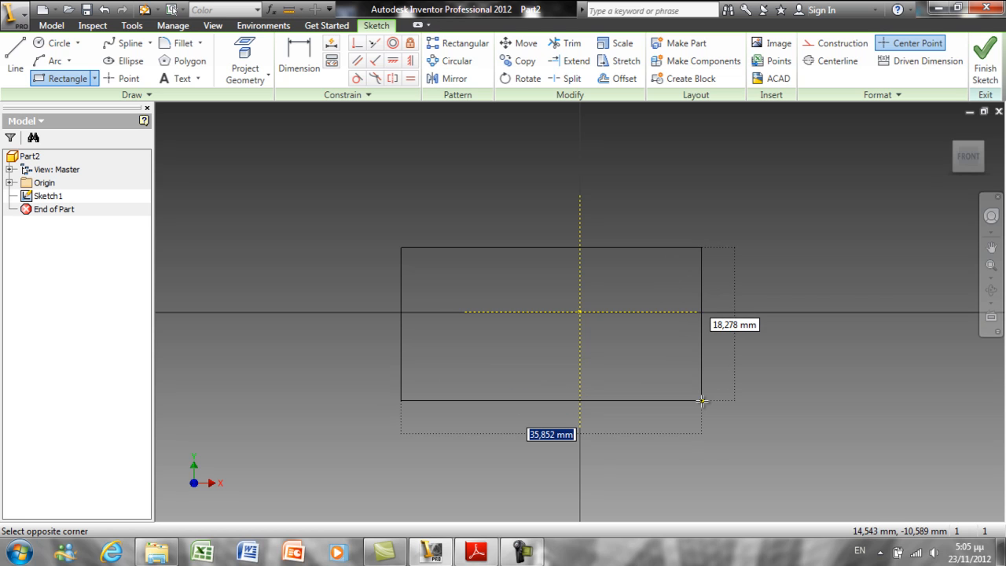
text(50)
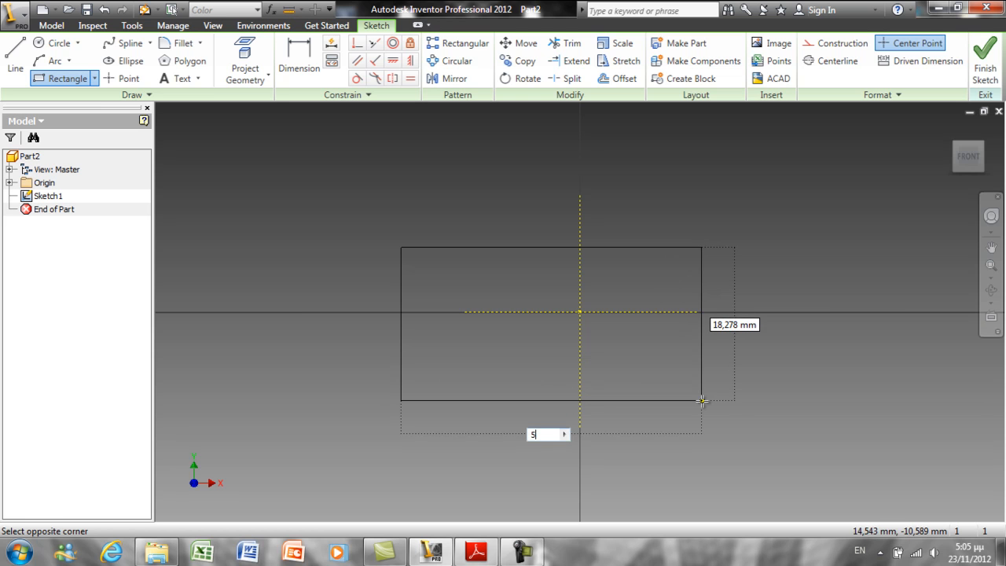
key(Tab)
text(4)
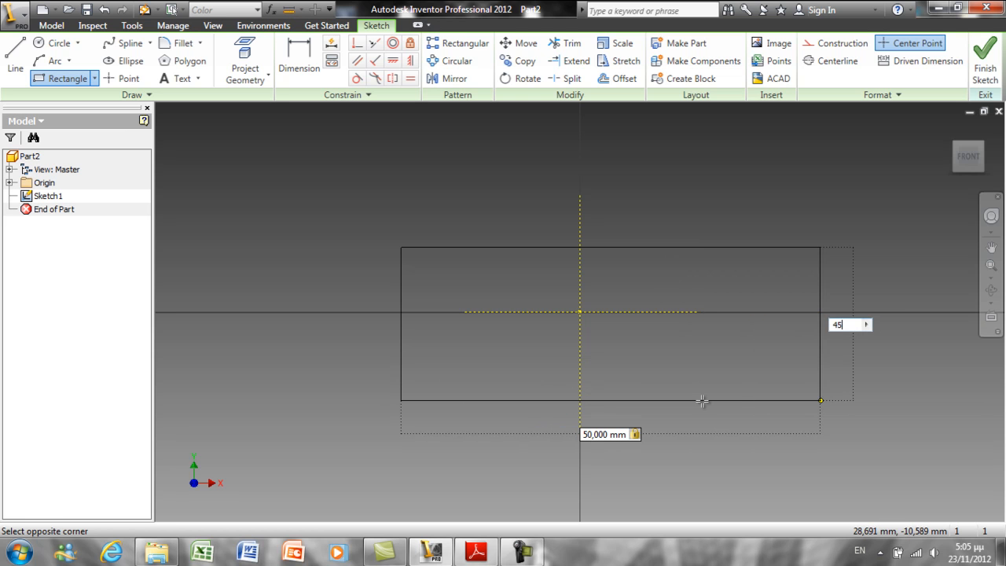
key(Return)
click(702, 401)
middle_click(701, 401)
middle_click(701, 401)
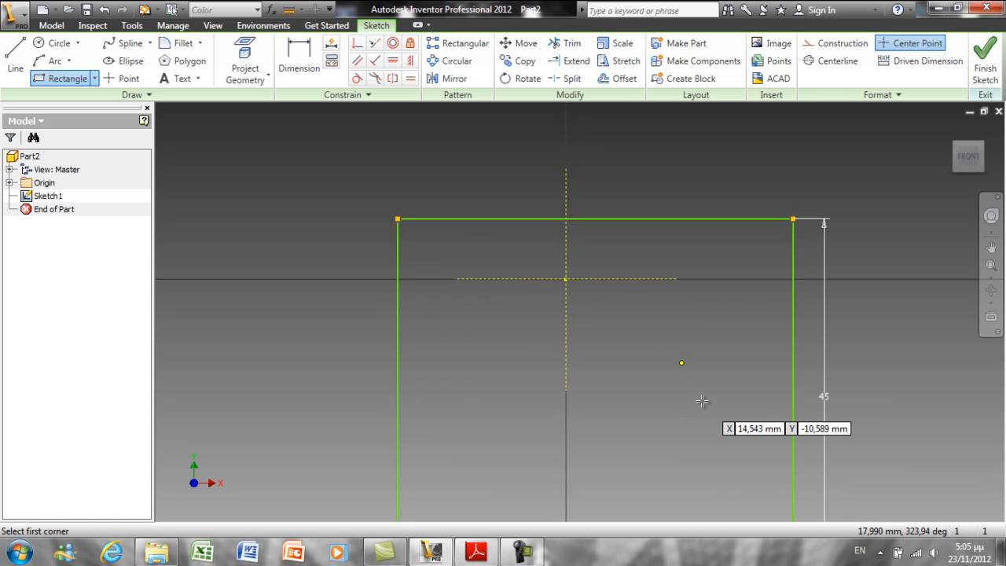
right_click(701, 401)
click(662, 403)
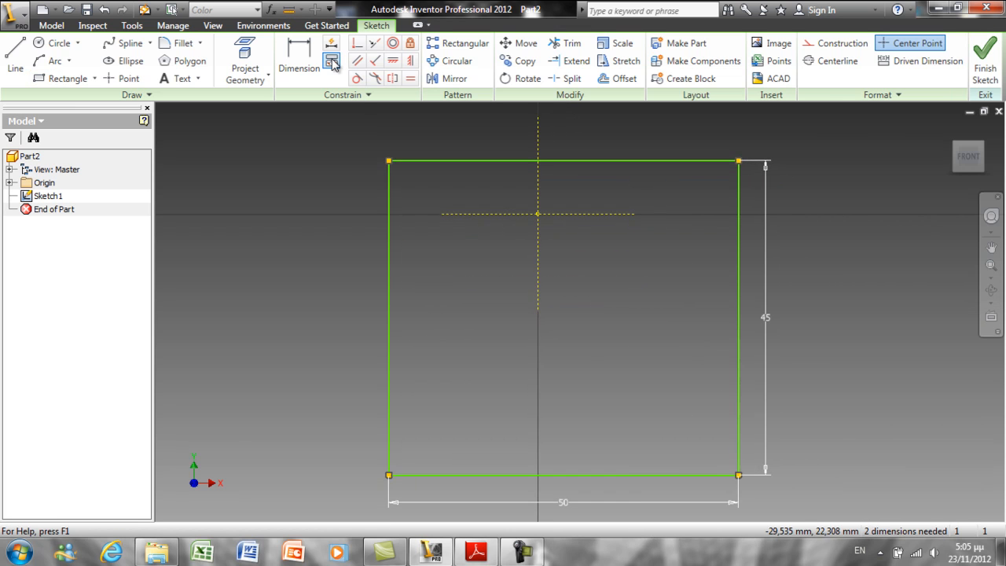
Step: Constrain the midpoint of the rectangle's left edge coincident with the horizontal axis
click(356, 44)
click(390, 318)
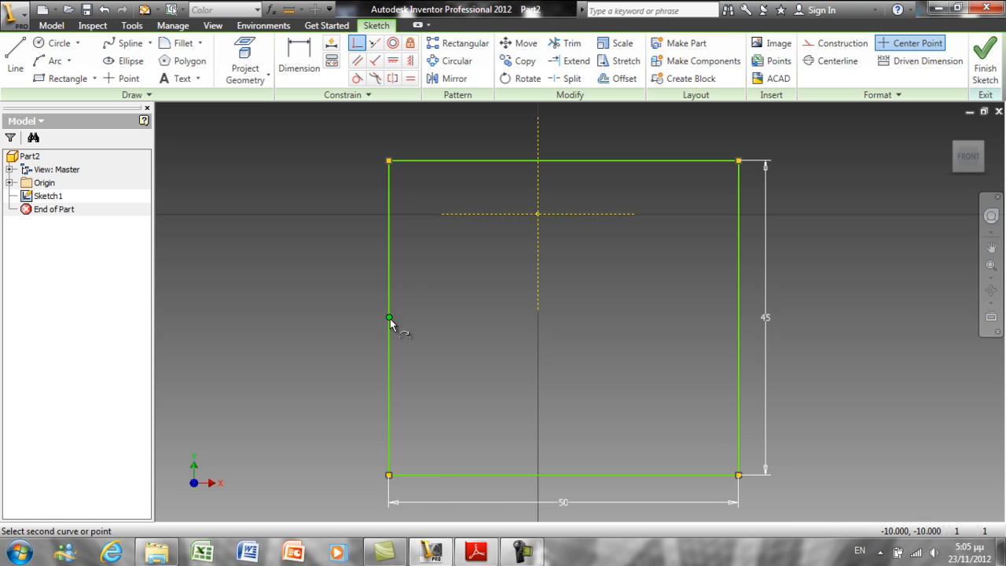
click(458, 216)
right_click(454, 275)
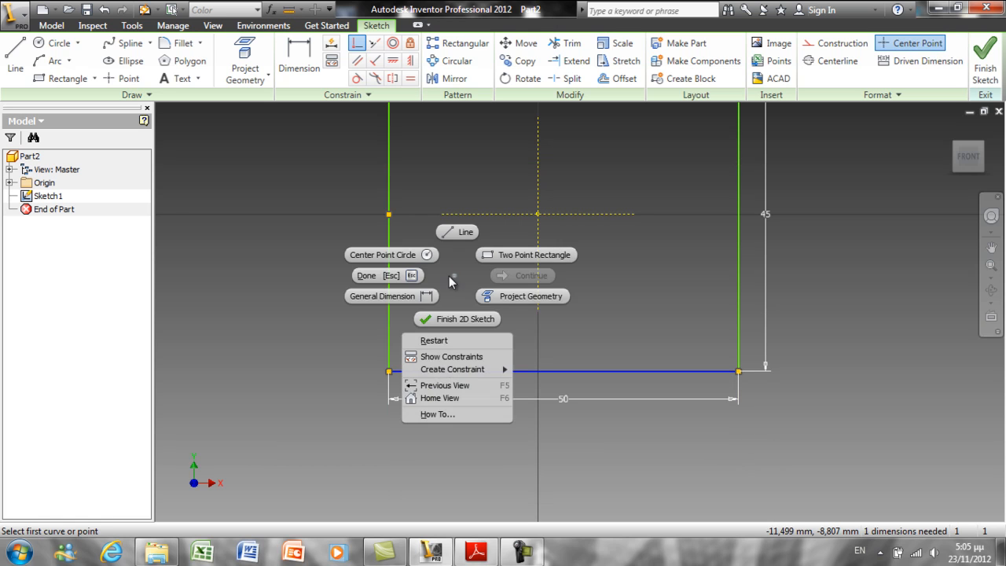
click(418, 275)
Step: Dimension the distance from the vertical axis to the rectangle's right edge as 22 mm, placed below the profile
click(304, 47)
click(739, 274)
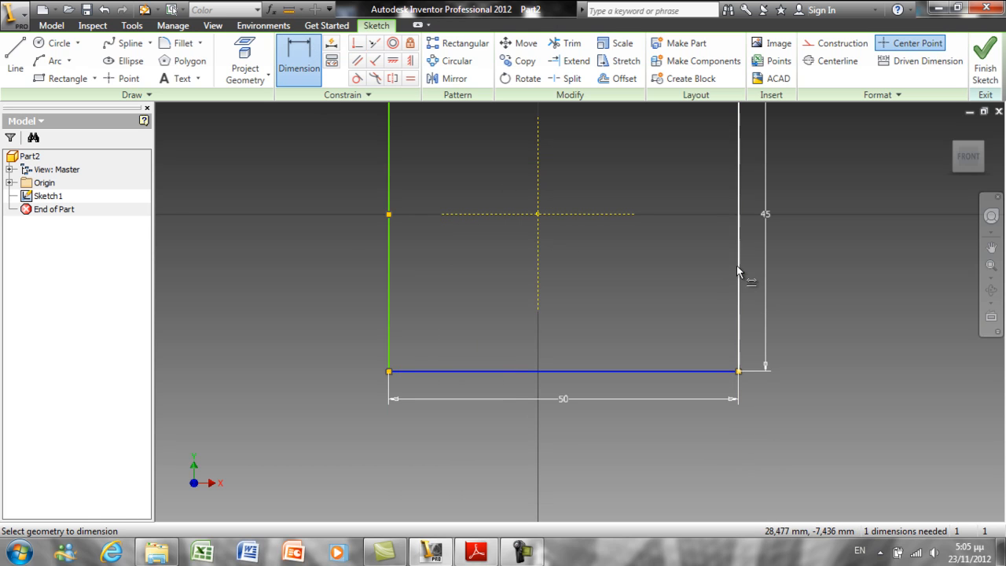
click(538, 268)
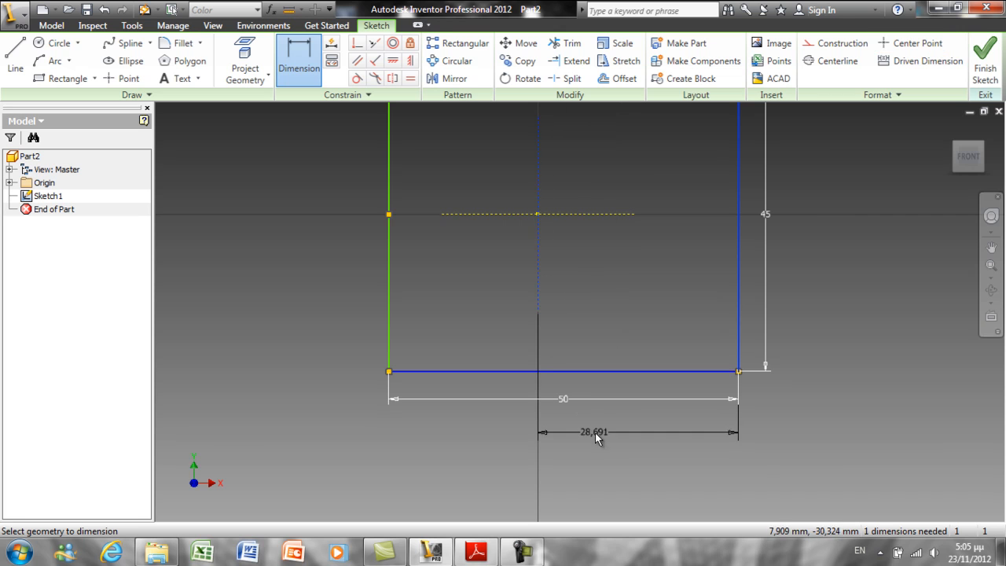
click(607, 446)
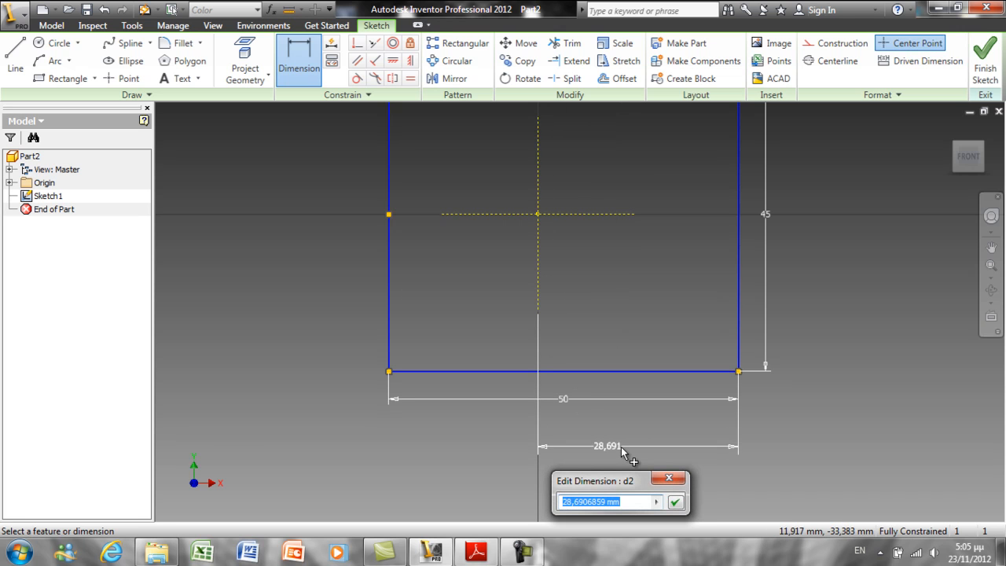
text(22)
key(Return)
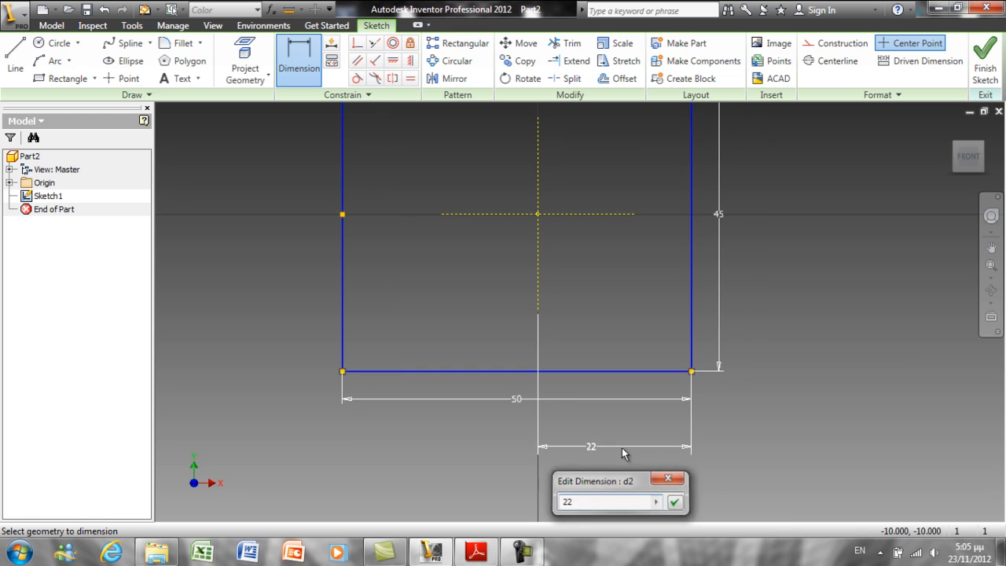
middle_drag(613, 452, 624, 462)
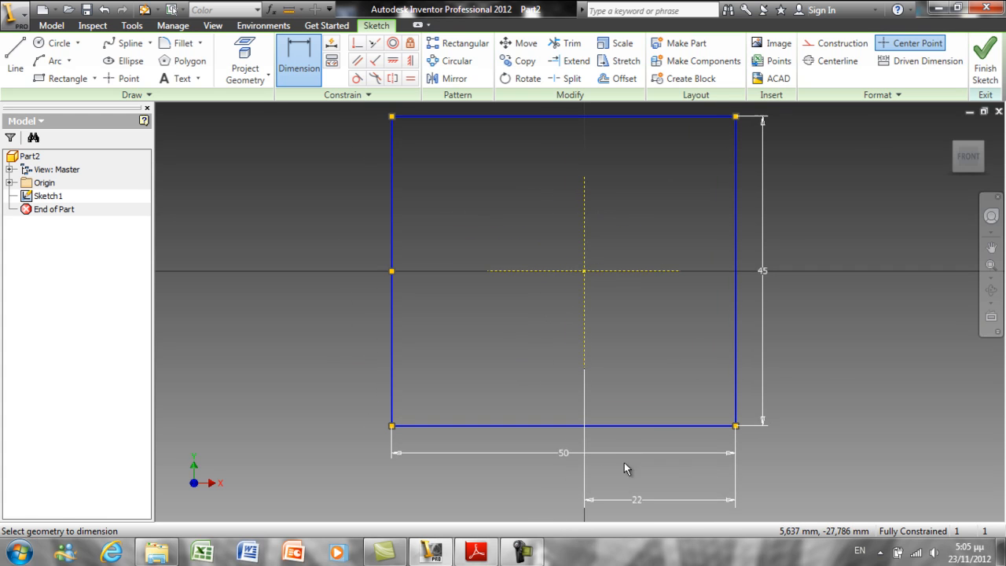
Step: Try to fillet the rectangle's upper-left corner with a 4 mm radius, and undo it
click(172, 48)
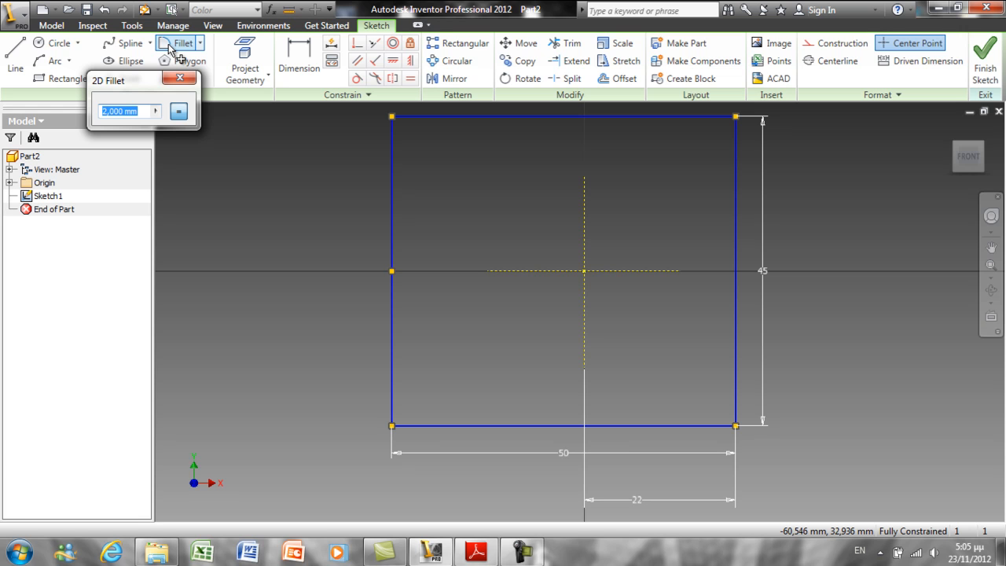
text(4)
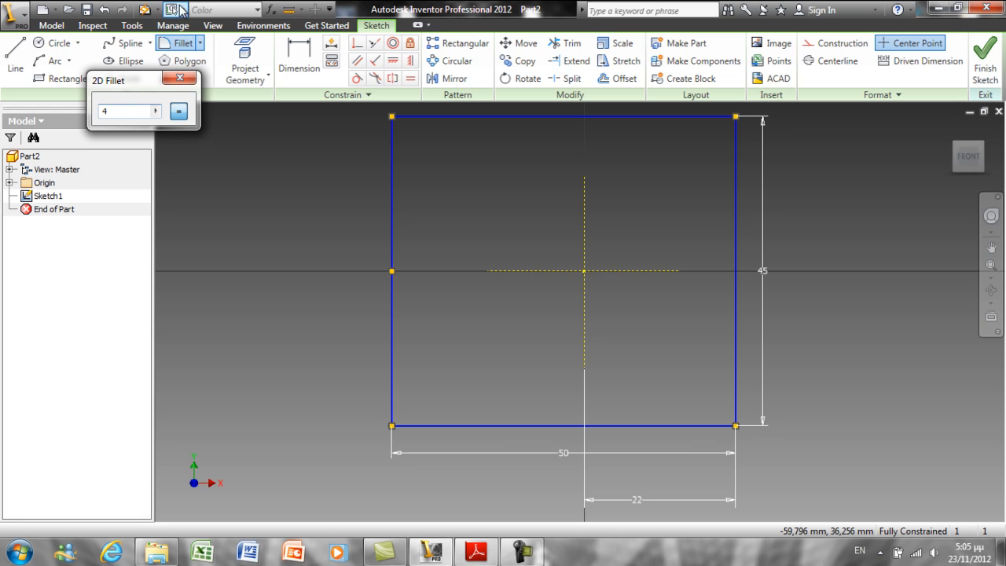
click(395, 119)
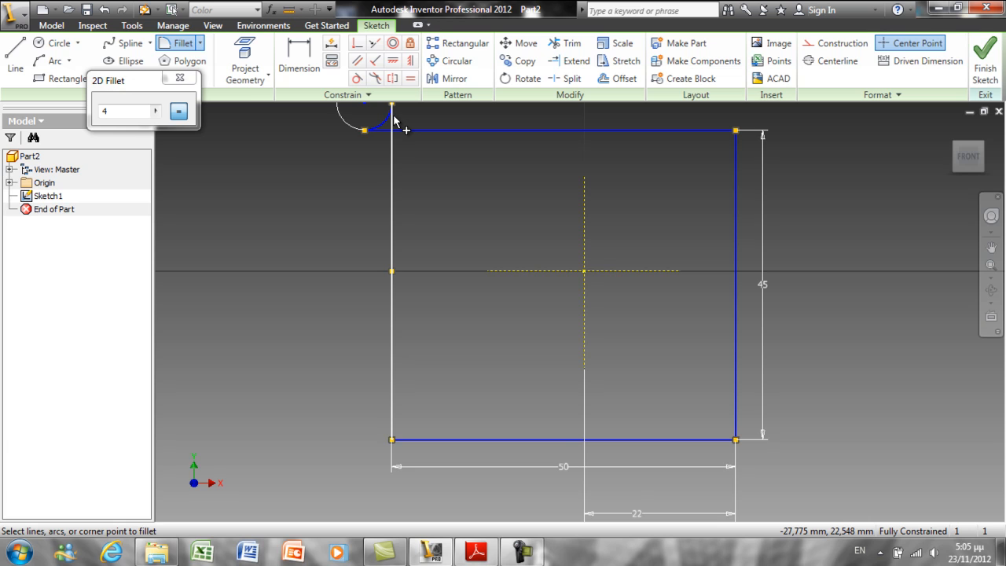
key(ctrl+z)
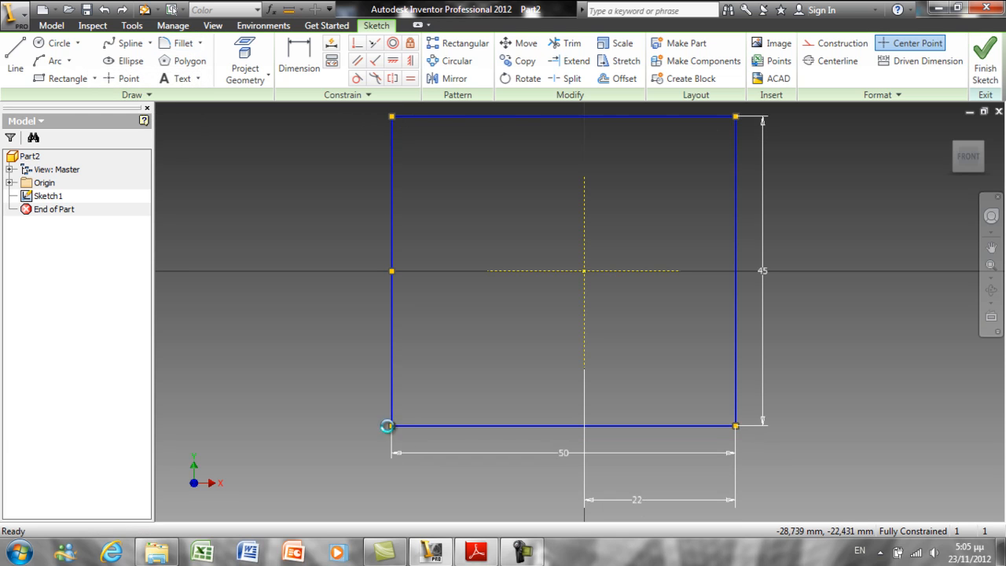
key(Escape)
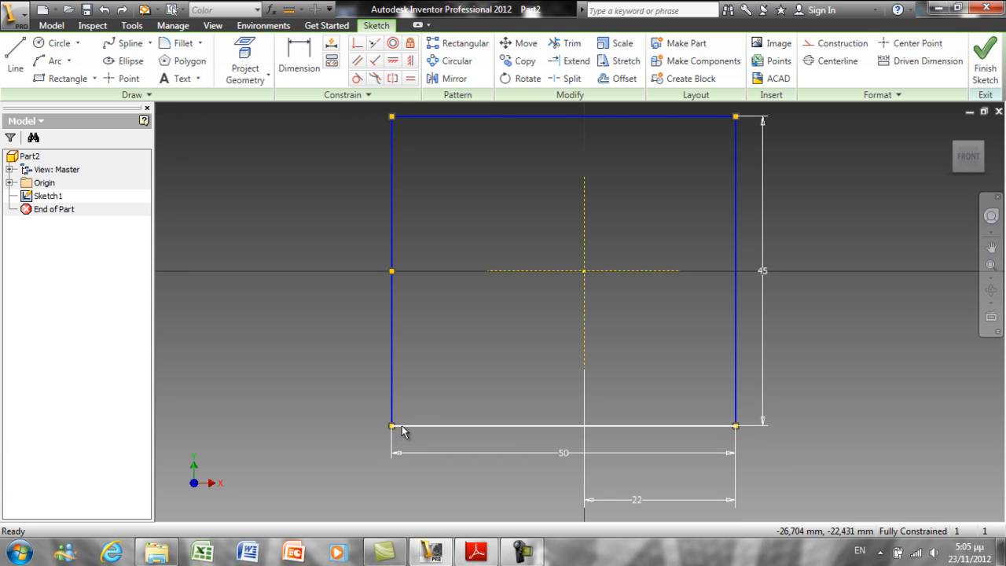
Step: Fillet all four corners of the rectangle with a 4 mm radius, starting at the lower-left corner
click(181, 43)
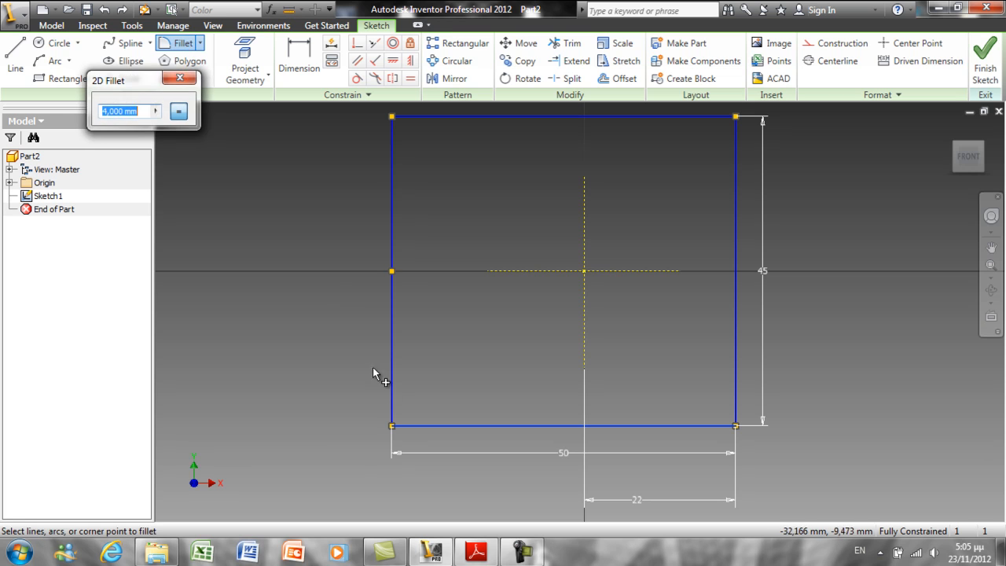
click(393, 426)
click(734, 440)
click(736, 132)
click(395, 133)
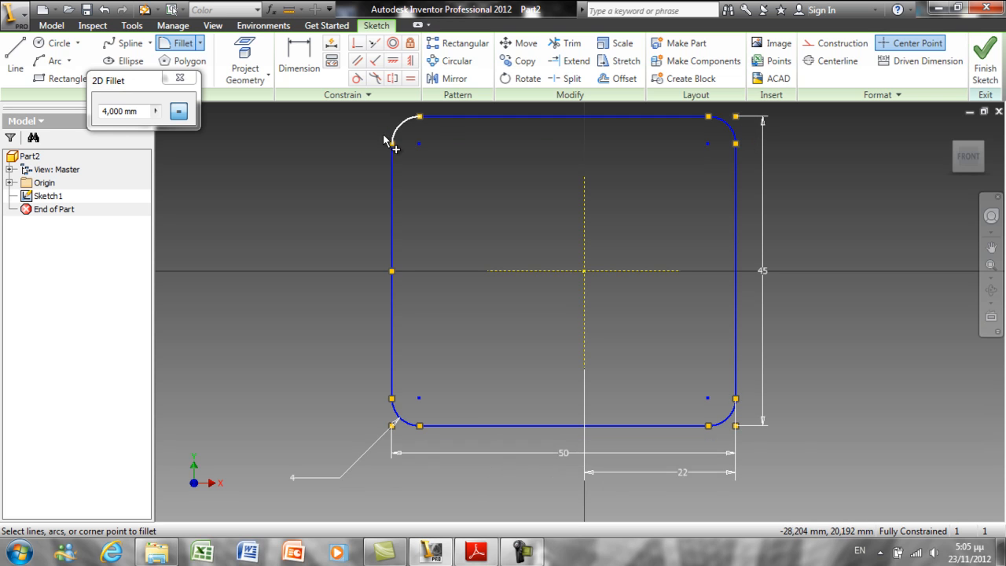
right_click(308, 154)
click(236, 147)
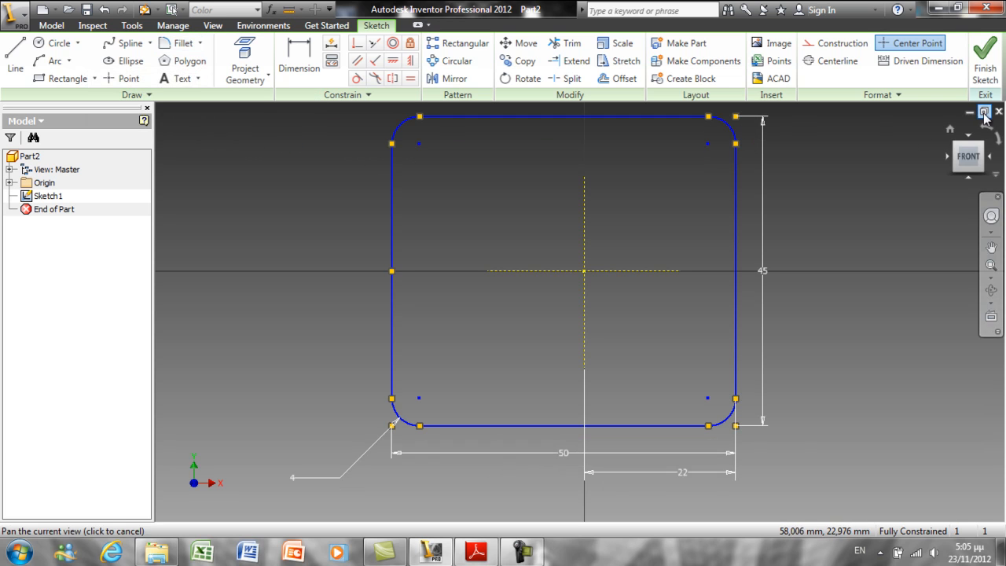
Step: Finish the sketch and extrude the rounded rectangle 62 mm into a new solid
click(984, 66)
click(77, 57)
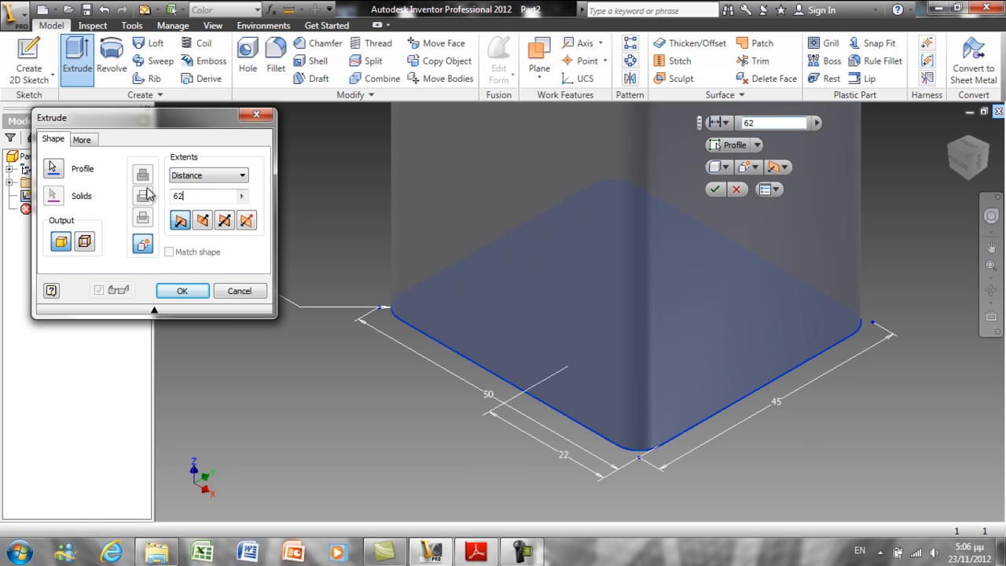
key(Return)
middle_click(251, 262)
middle_click(251, 262)
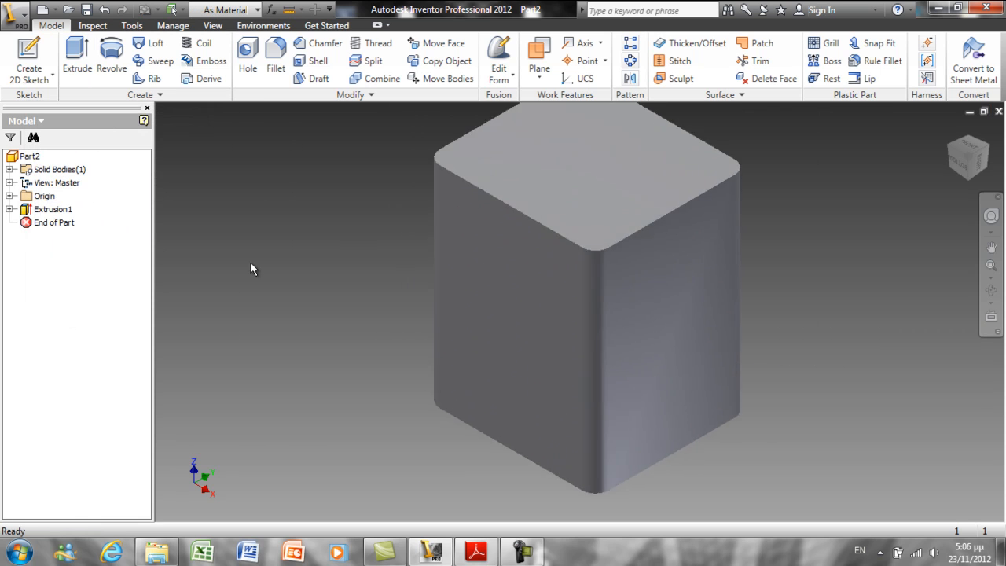
Step: Reopen the block's base sketch, add a 32 mm diameter circle centred on the origin, and finish the sketch
click(569, 206)
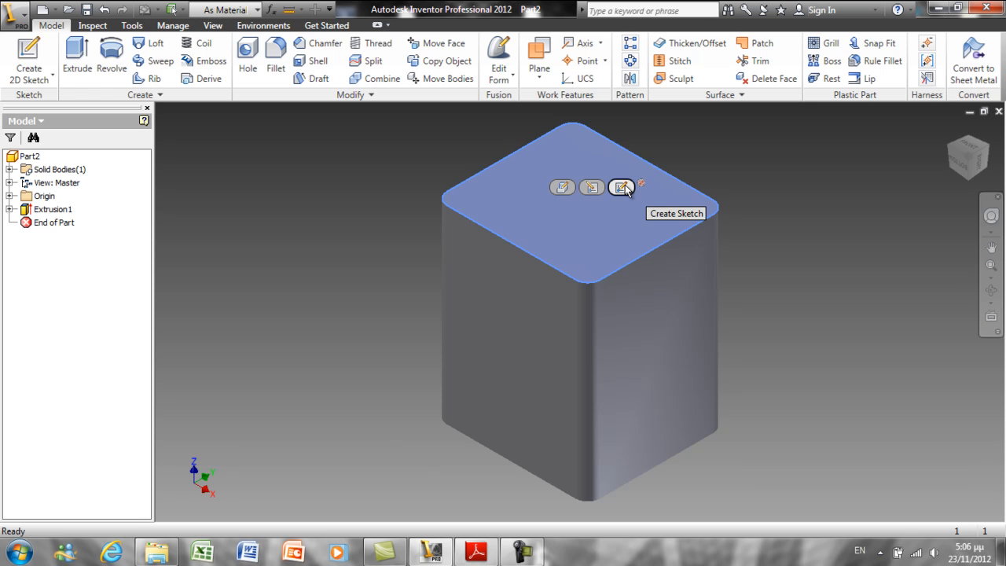
click(281, 220)
click(8, 209)
right_click(53, 226)
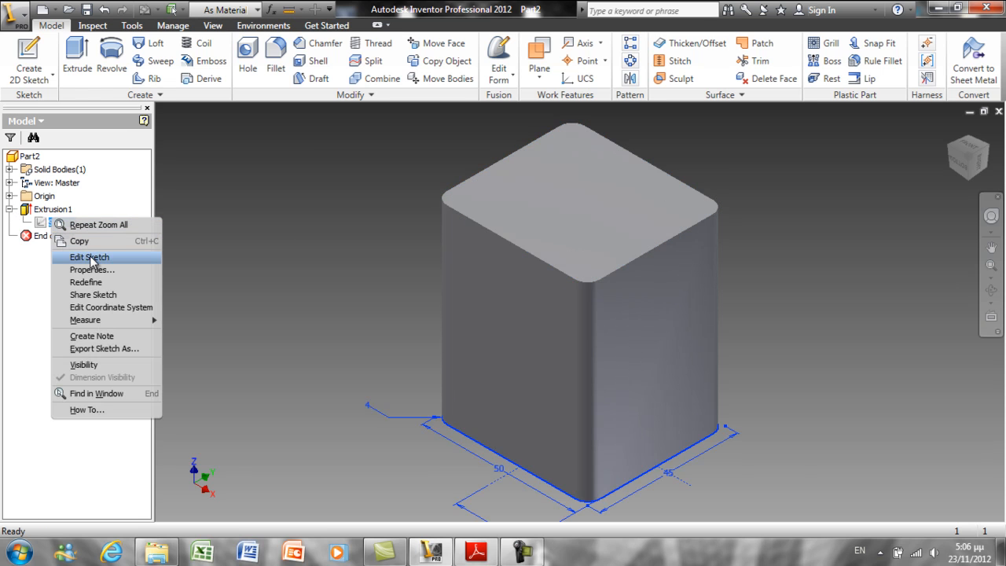
click(89, 257)
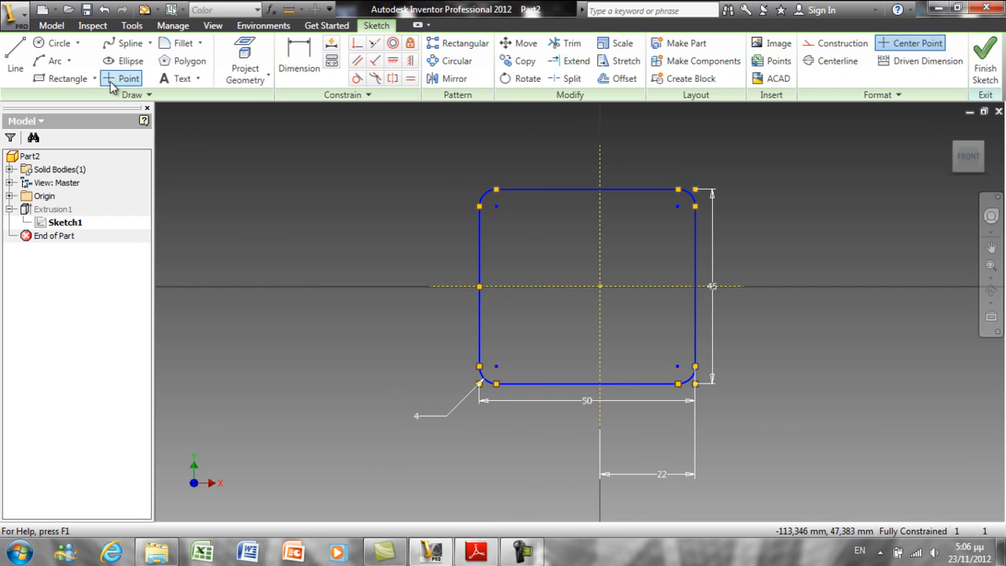
click(55, 46)
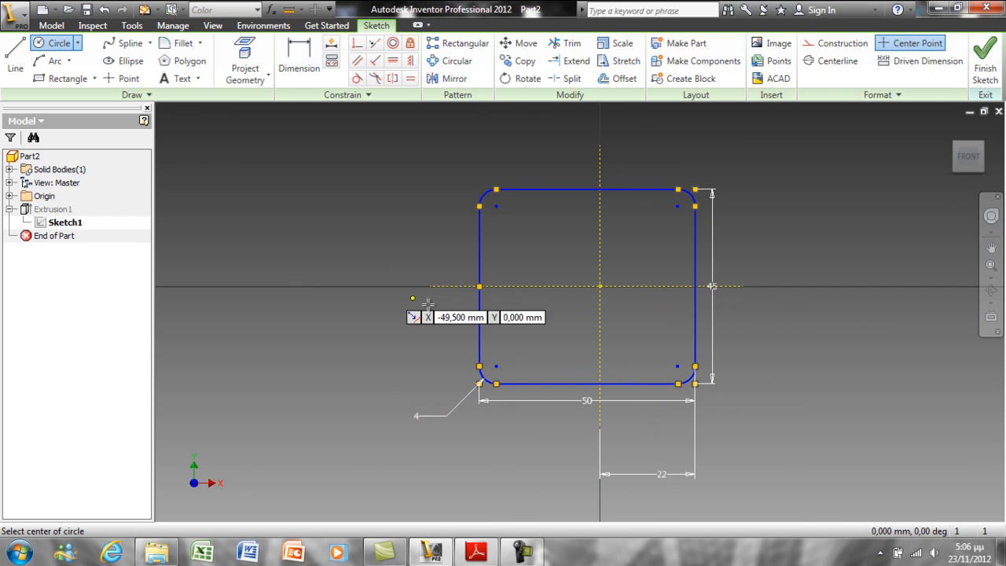
click(600, 286)
text(32)
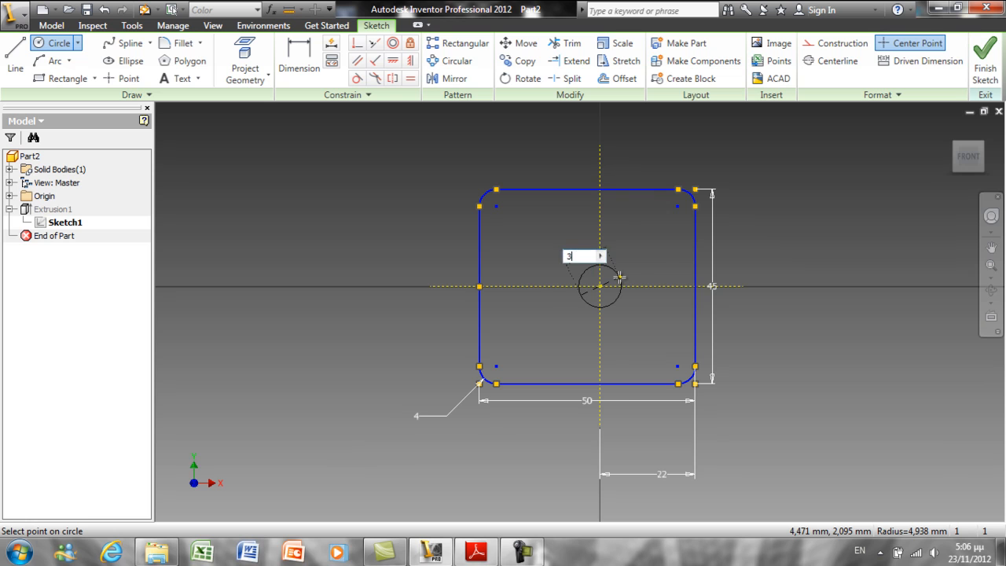
key(Return)
right_click(791, 250)
click(778, 228)
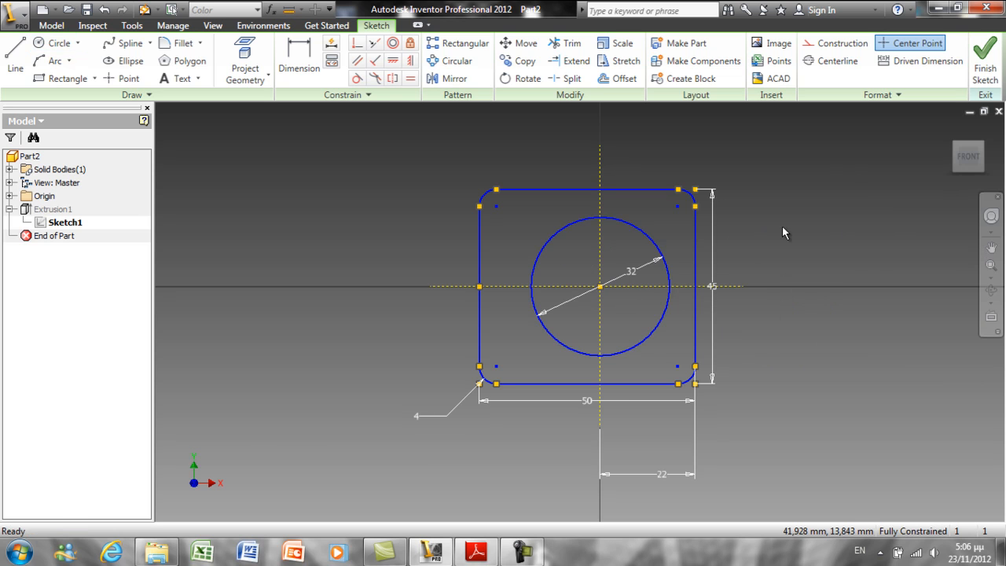
click(984, 69)
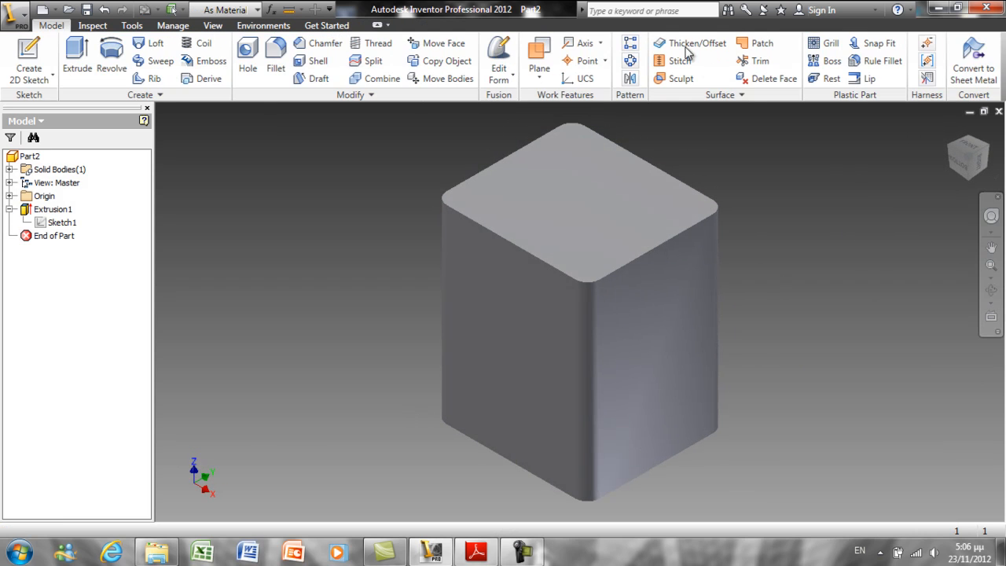
Step: Make the block's base sketch visible in the model
click(60, 223)
right_click(53, 222)
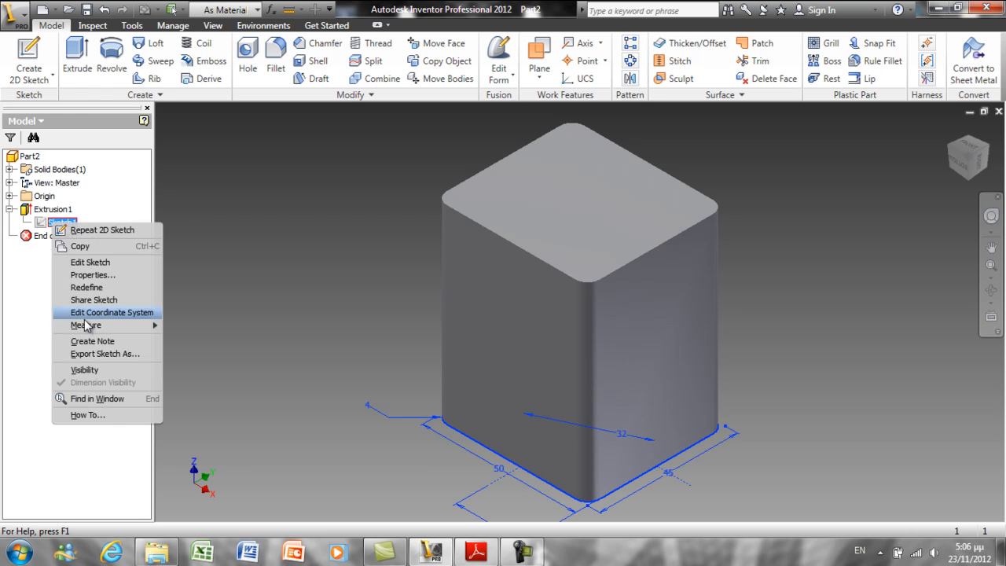
click(85, 370)
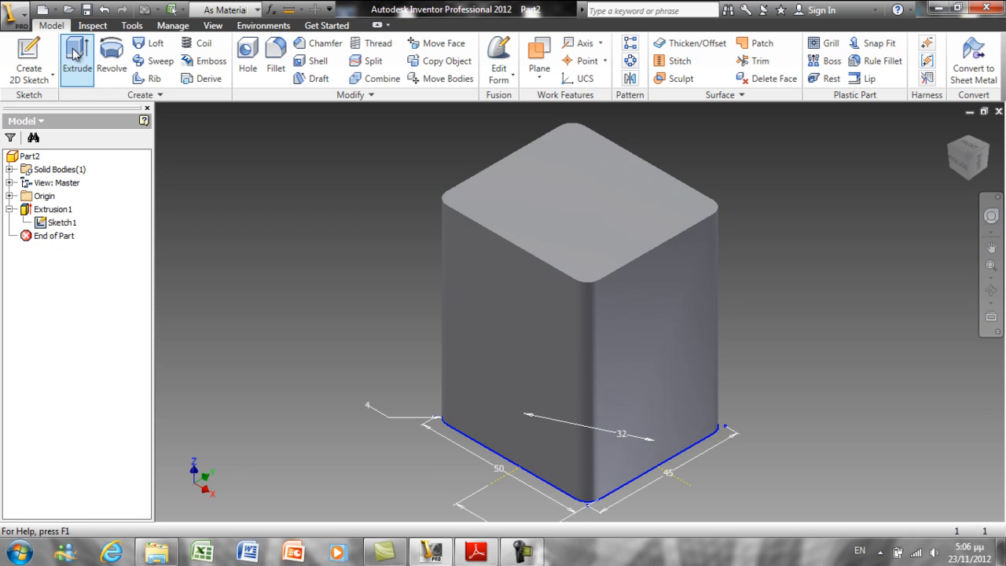
right_click(53, 213)
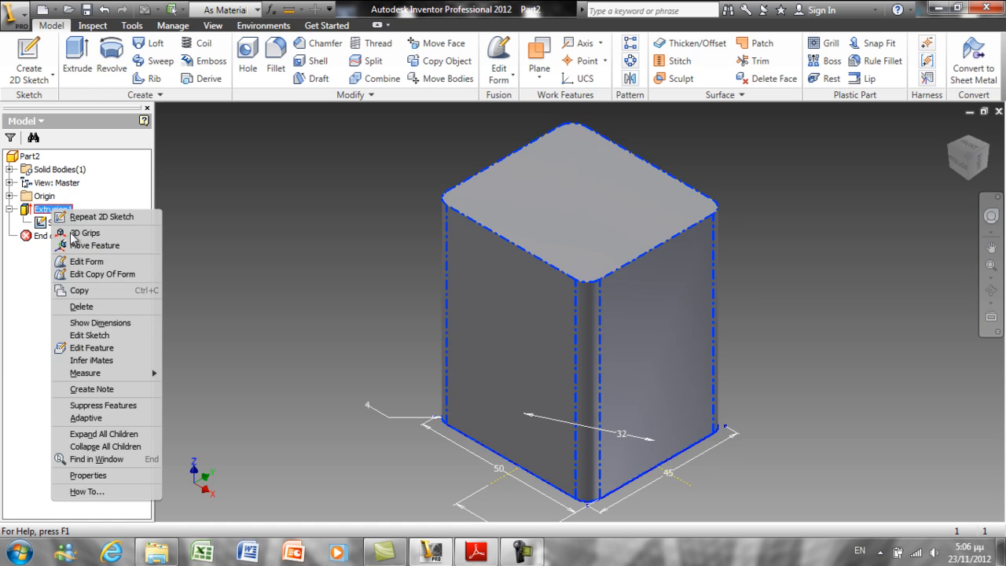
click(104, 352)
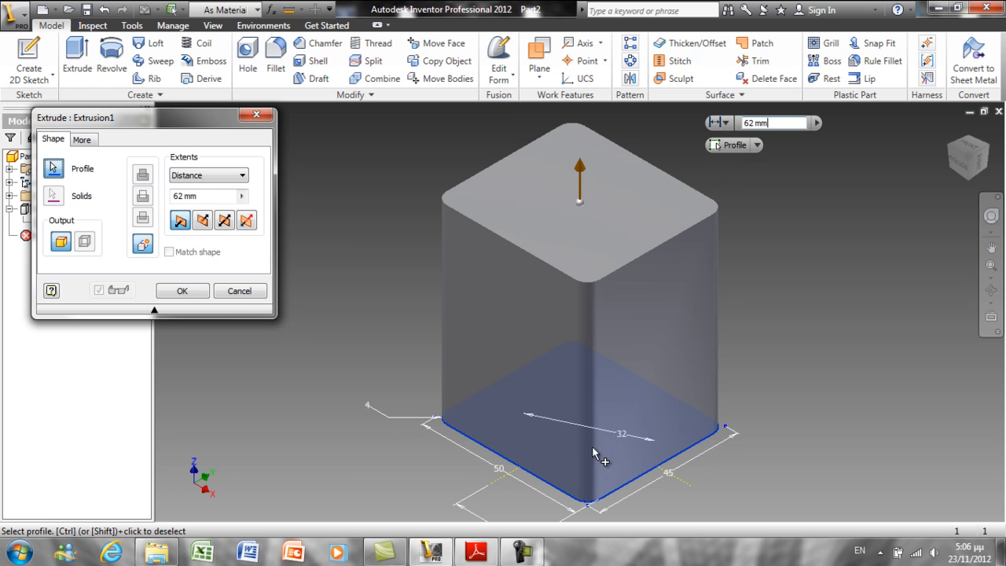
click(242, 295)
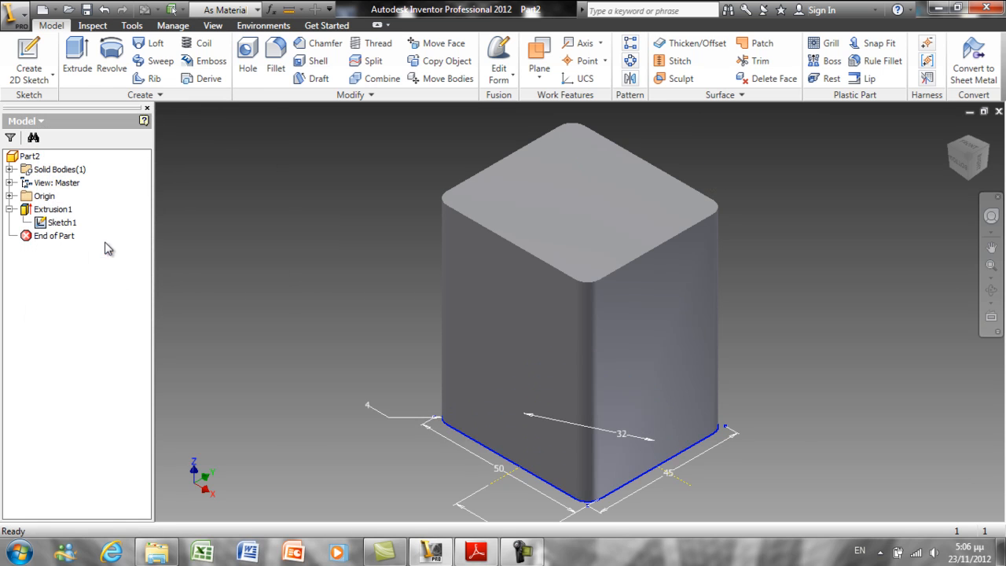
right_click(68, 229)
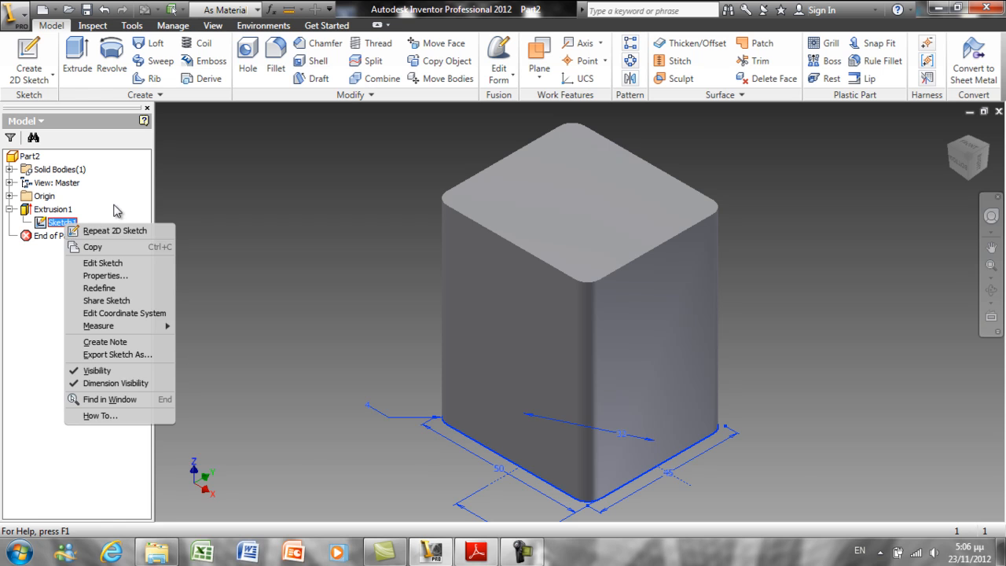
key(Escape)
Step: Extrude from the visible base sketch to form the 32 mm bore through the block
click(77, 59)
click(503, 388)
click(187, 291)
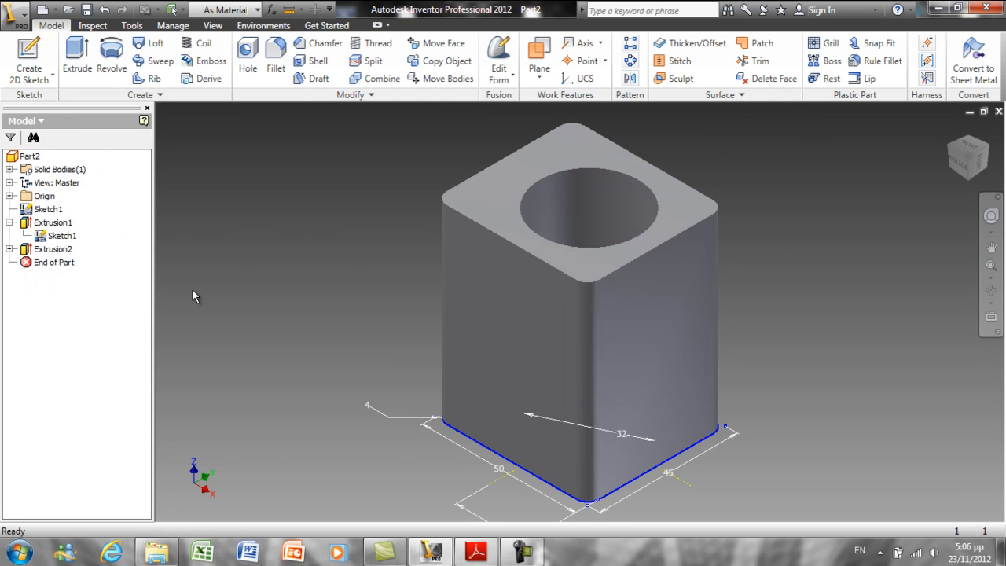
Step: Hide the block's base sketch and save the part as cylinder in the 6 cylinder Radial engine folder
right_click(68, 248)
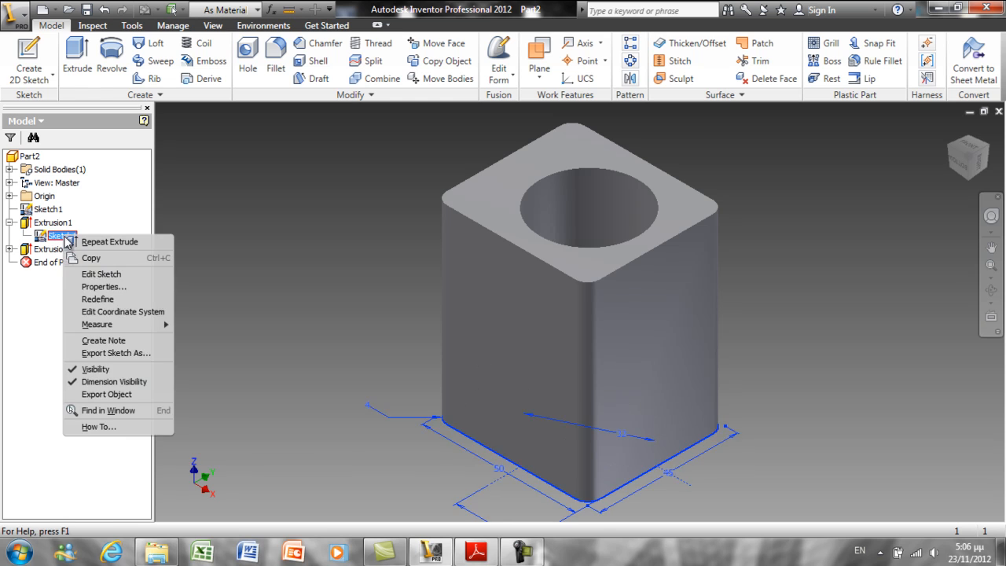
click(86, 366)
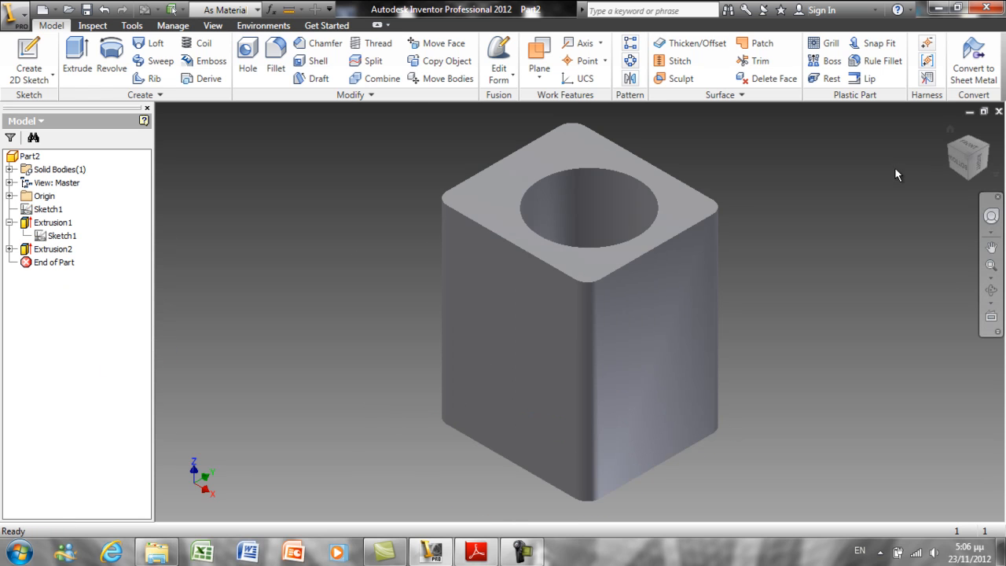
click(87, 10)
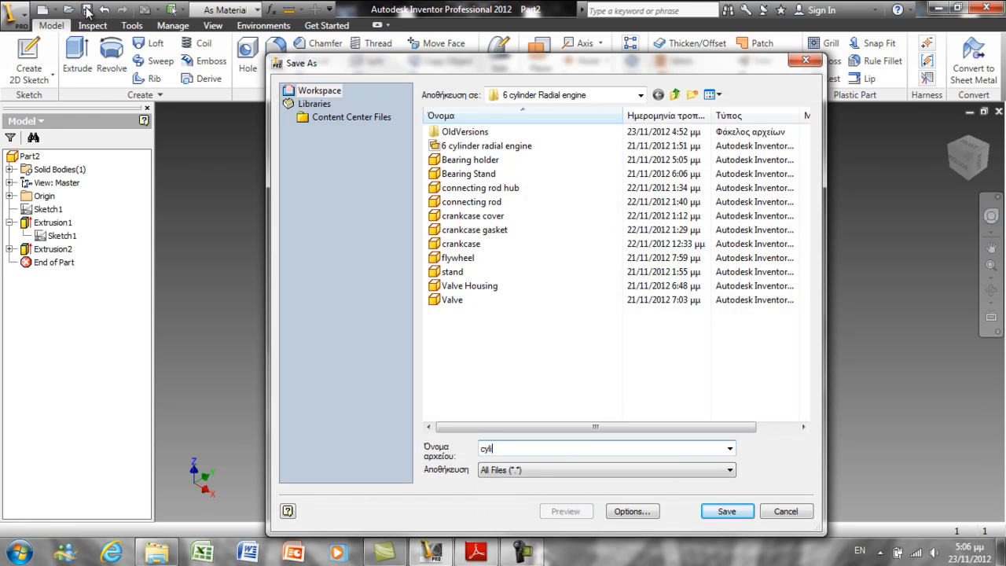
key(Return)
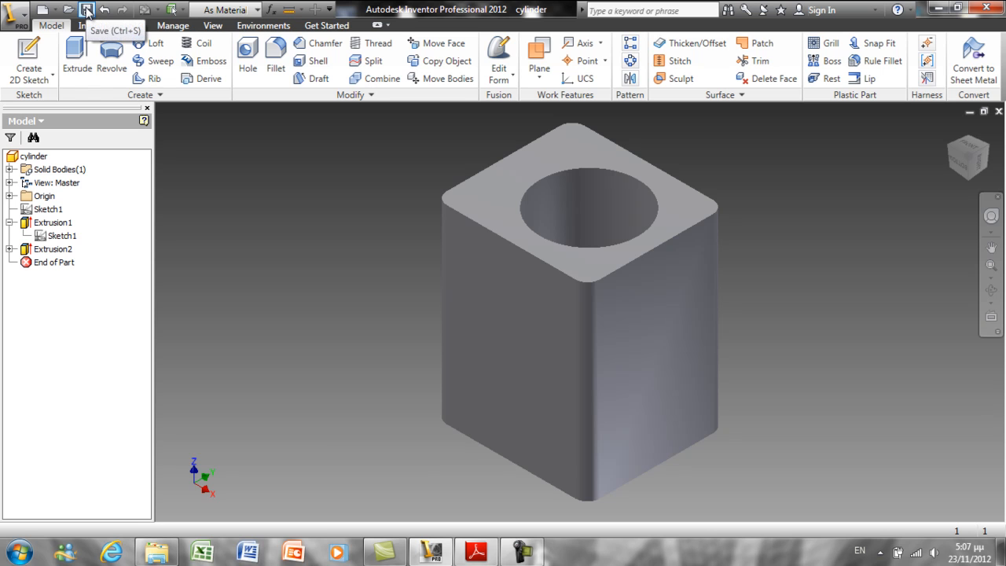
Step: Set the current isometric view as the home view with the Fixed Distance option
click(515, 191)
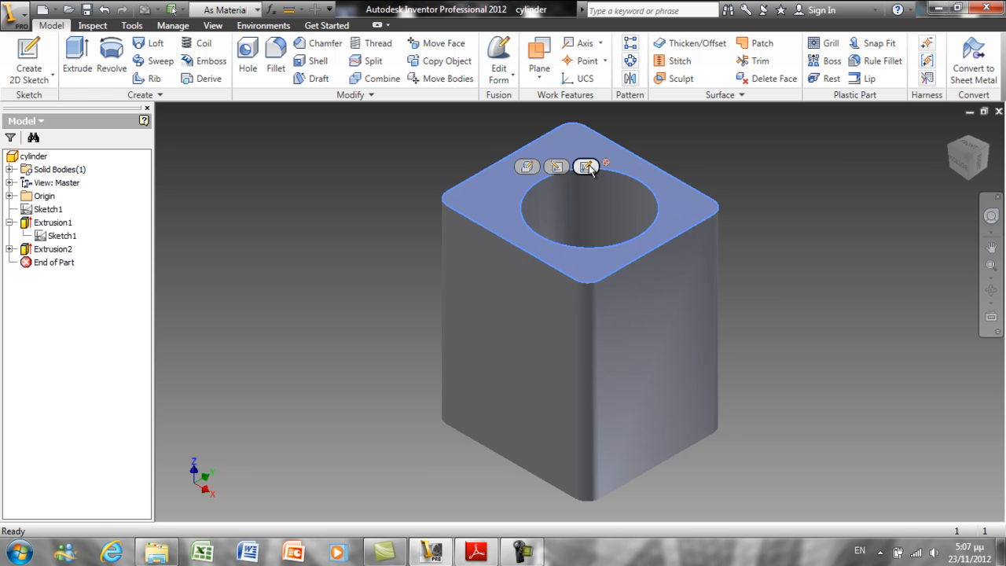
click(787, 202)
right_click(975, 160)
mouse_move(904, 260)
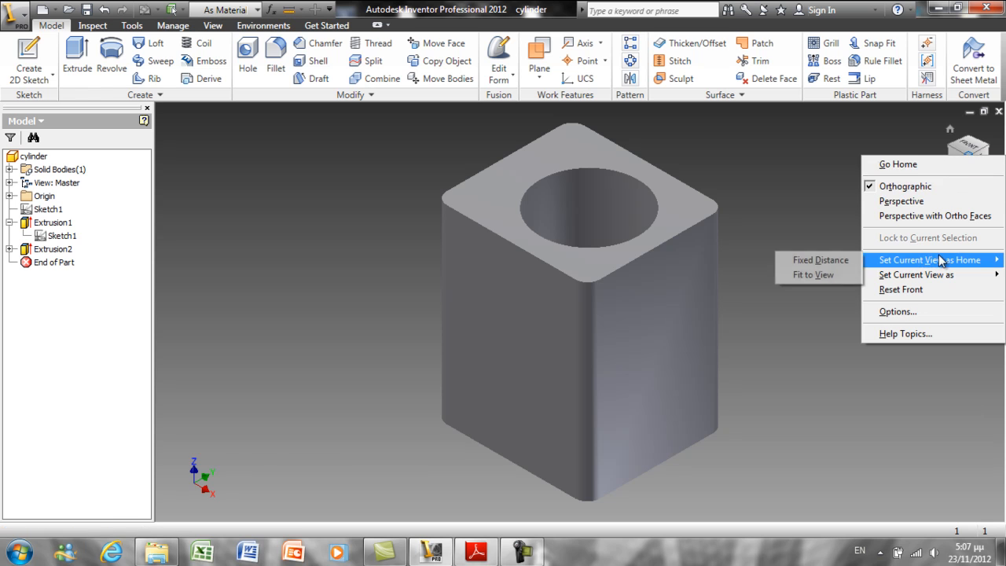
click(821, 261)
Step: Look straight at the block's RIGHT side and define that view as Front
click(973, 157)
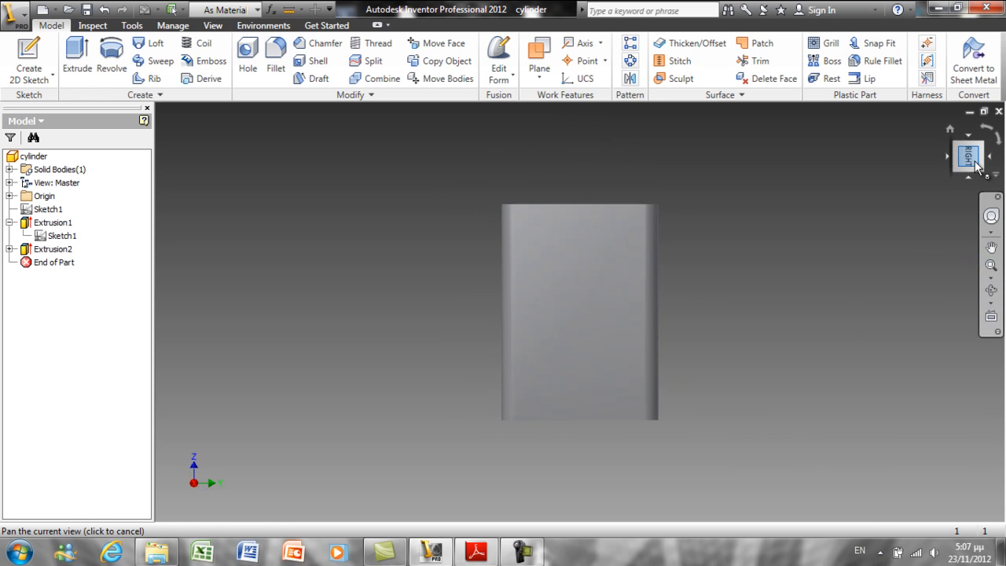
right_click(974, 163)
mouse_move(921, 279)
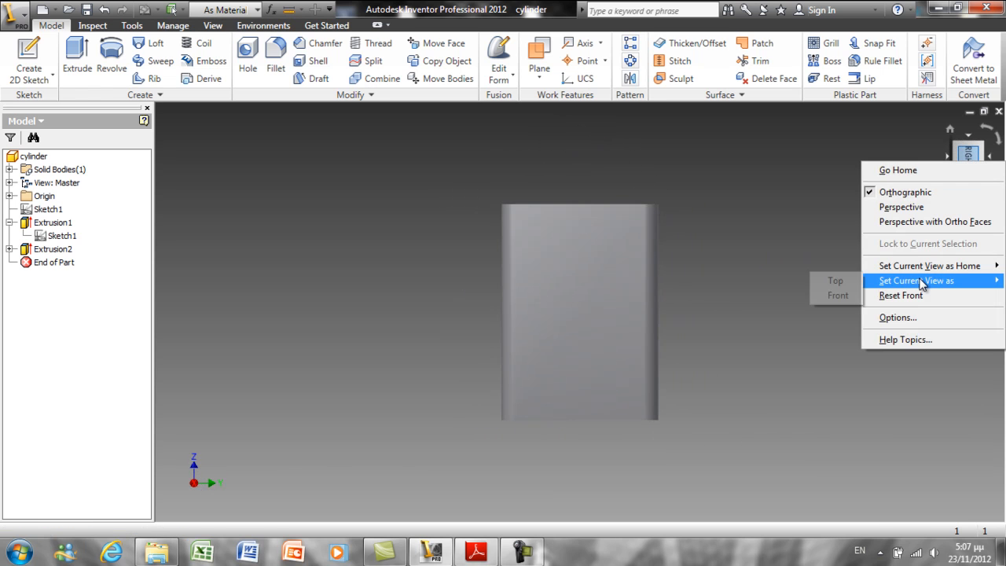
click(838, 295)
Step: Start a sketch on the block's top face and draw a 46 mm diameter construction circle centred on the bore
click(950, 130)
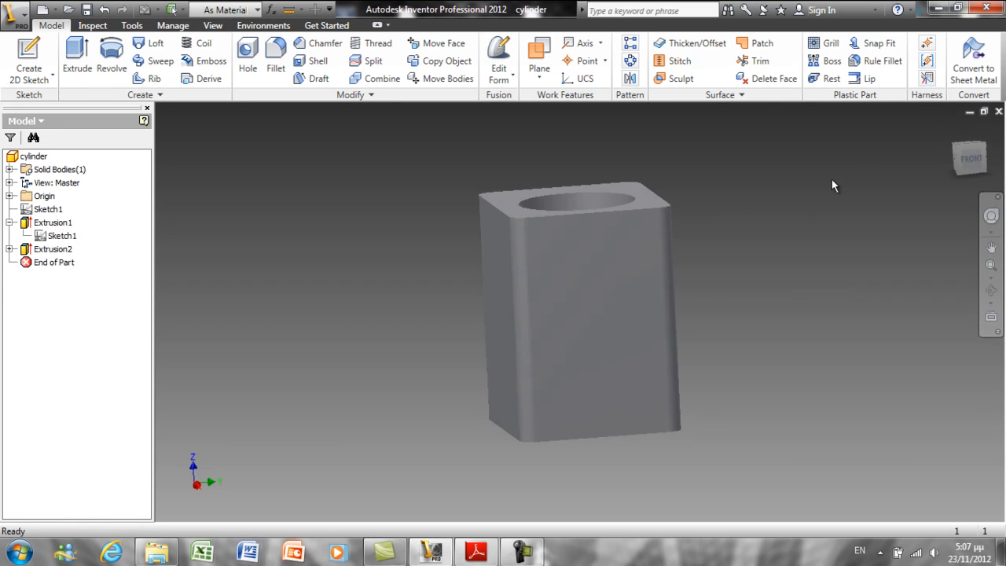
click(697, 212)
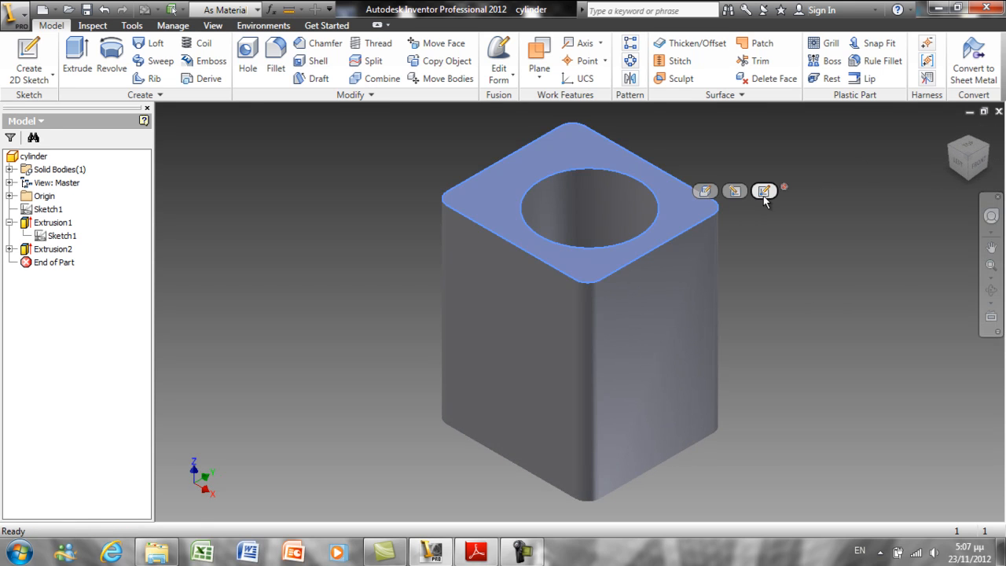
click(763, 193)
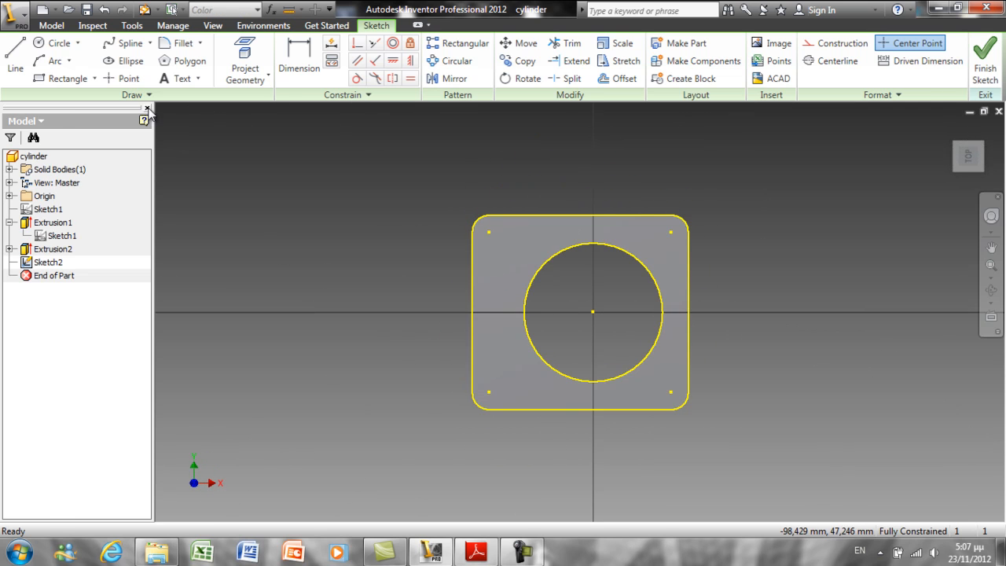
click(836, 44)
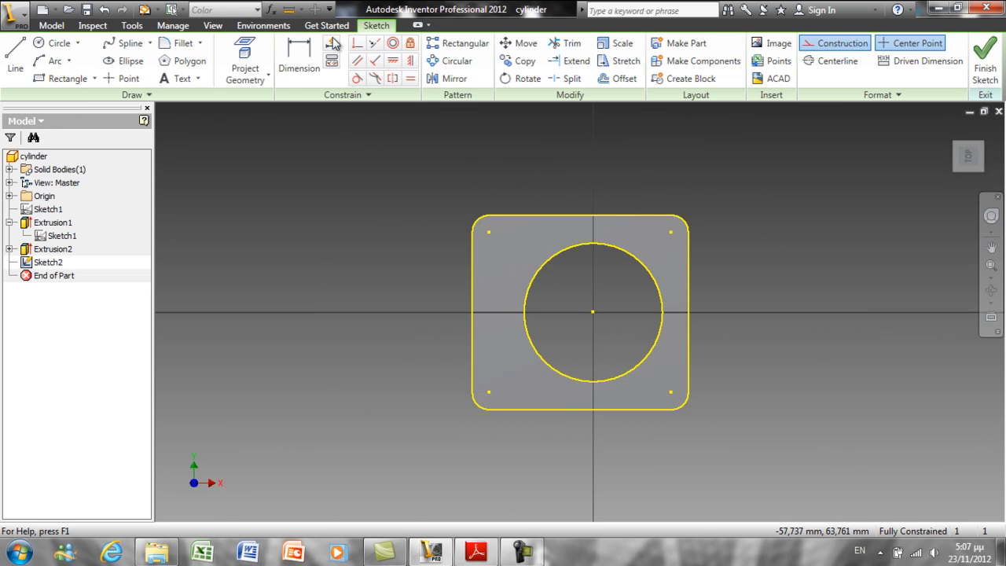
click(55, 43)
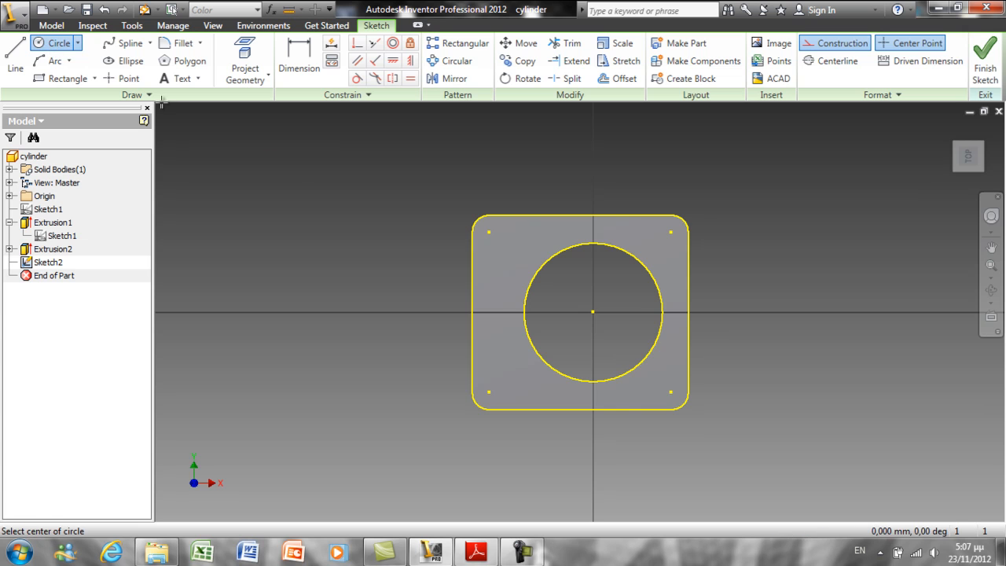
click(593, 312)
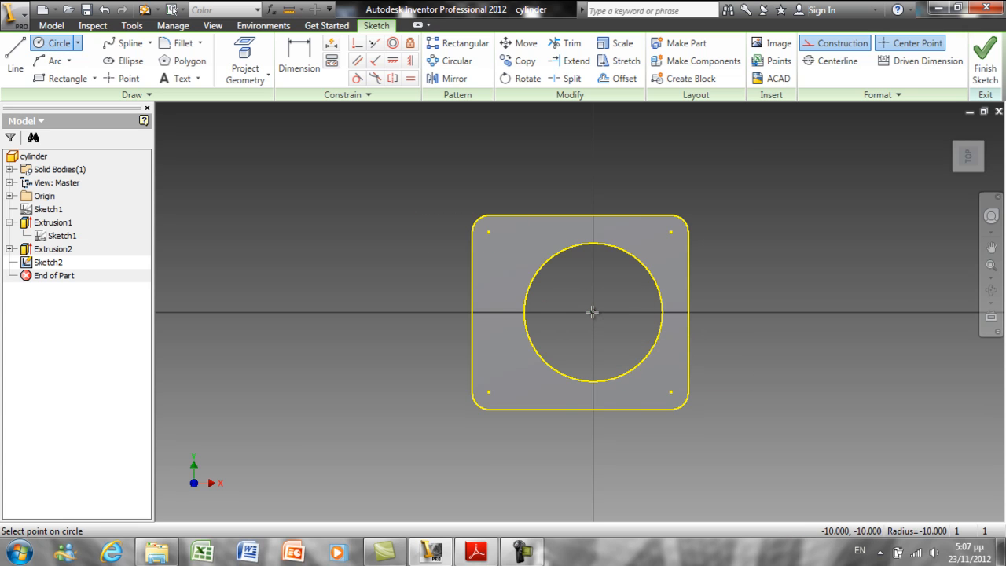
text(46)
key(Return)
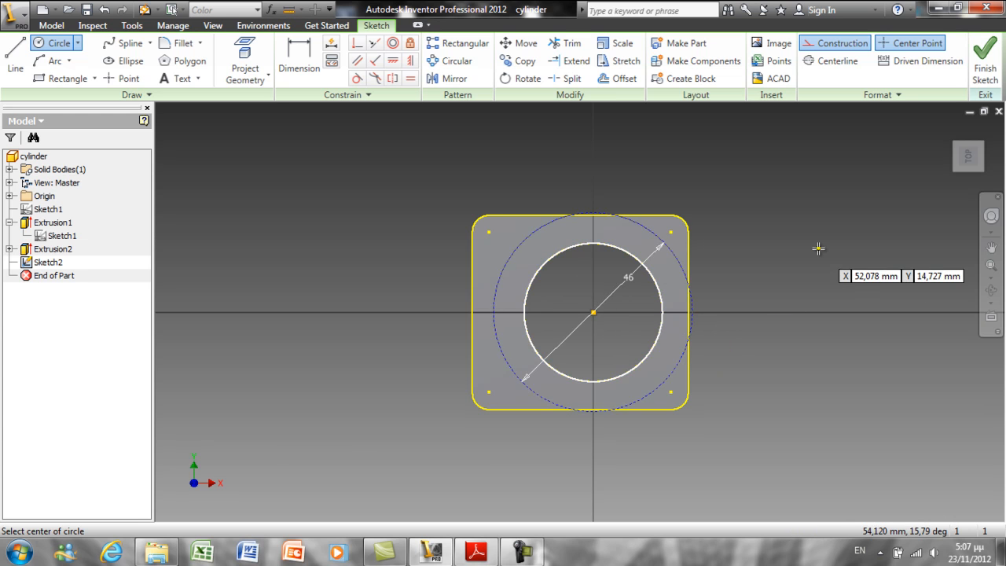
right_click(818, 248)
click(735, 250)
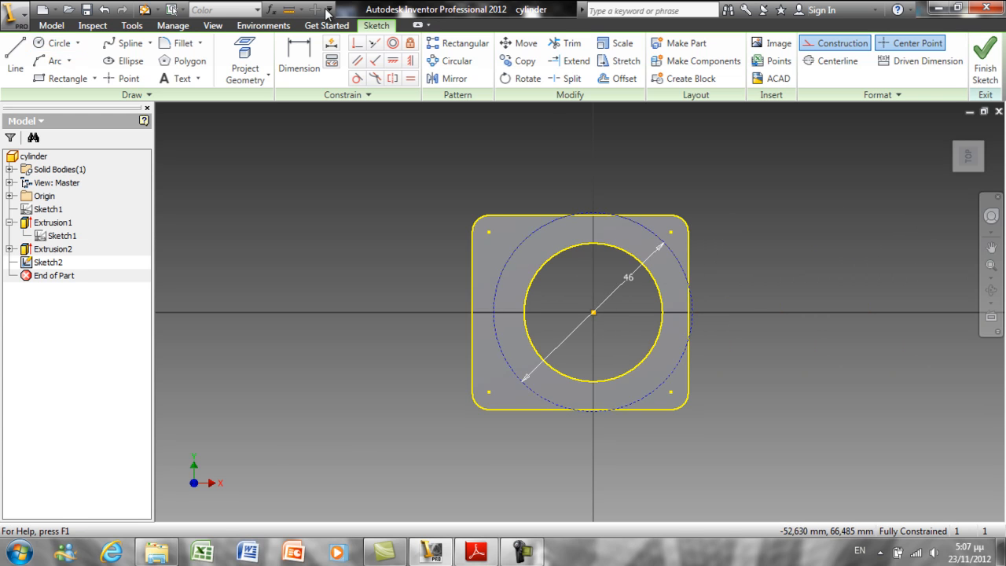
Step: Draw a construction line from the bore centre to the centre point of the top face's upper-right corner radius
click(19, 59)
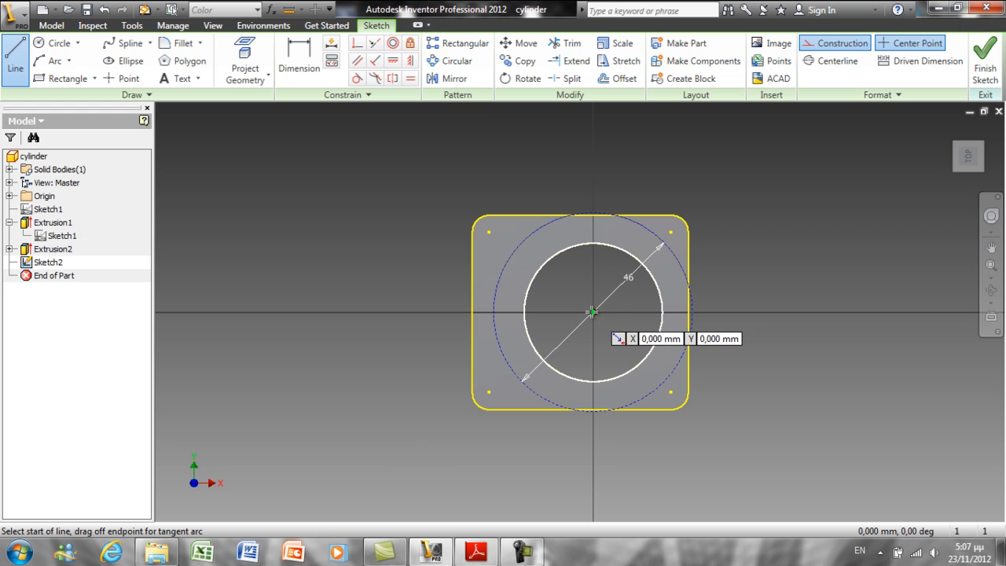
click(593, 313)
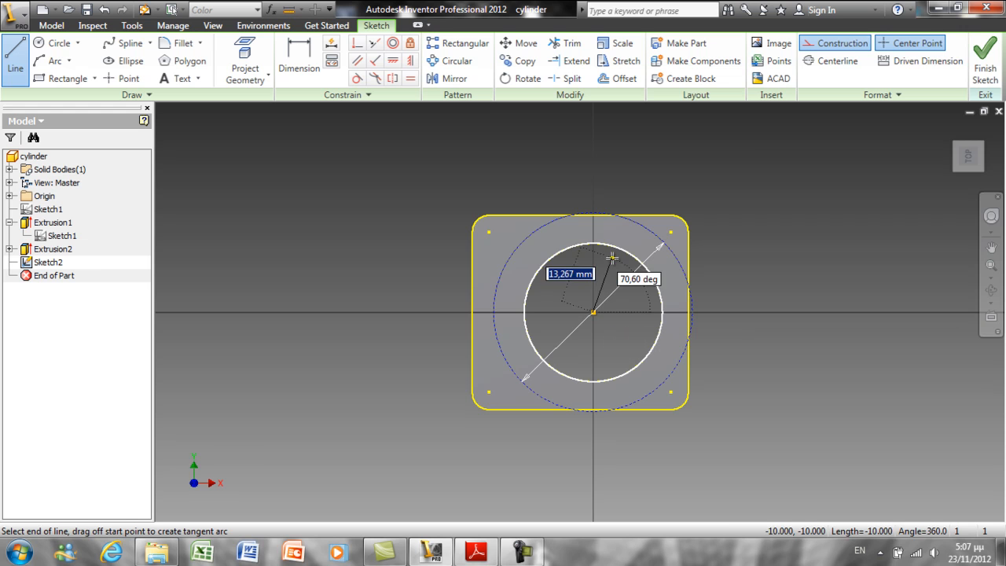
click(670, 234)
right_click(774, 251)
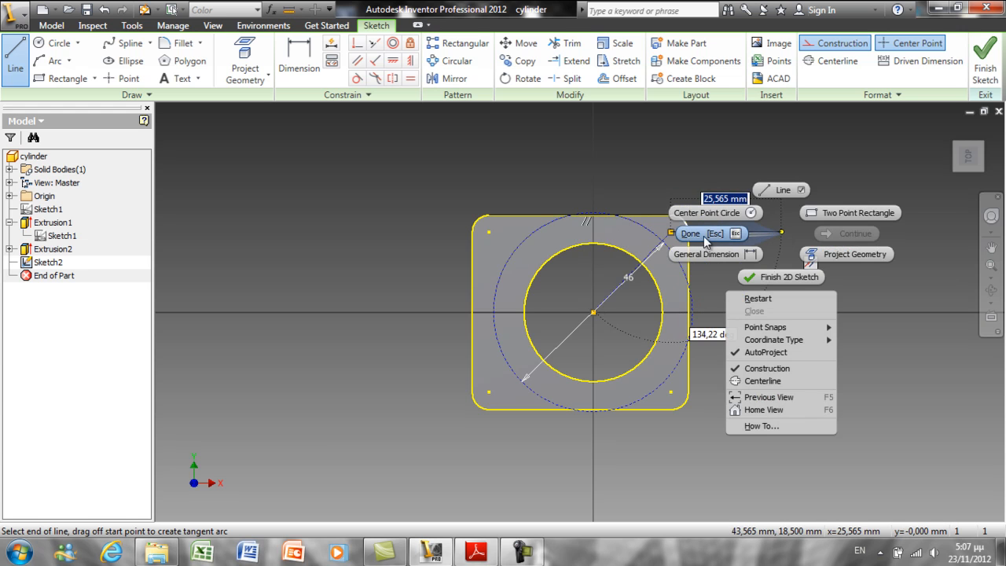
click(674, 213)
click(298, 63)
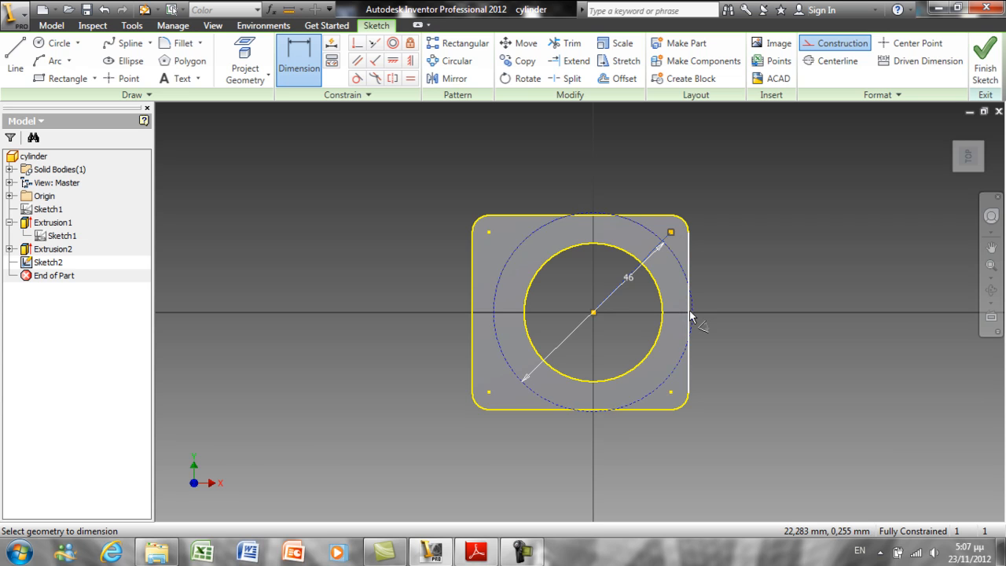
right_click(337, 217)
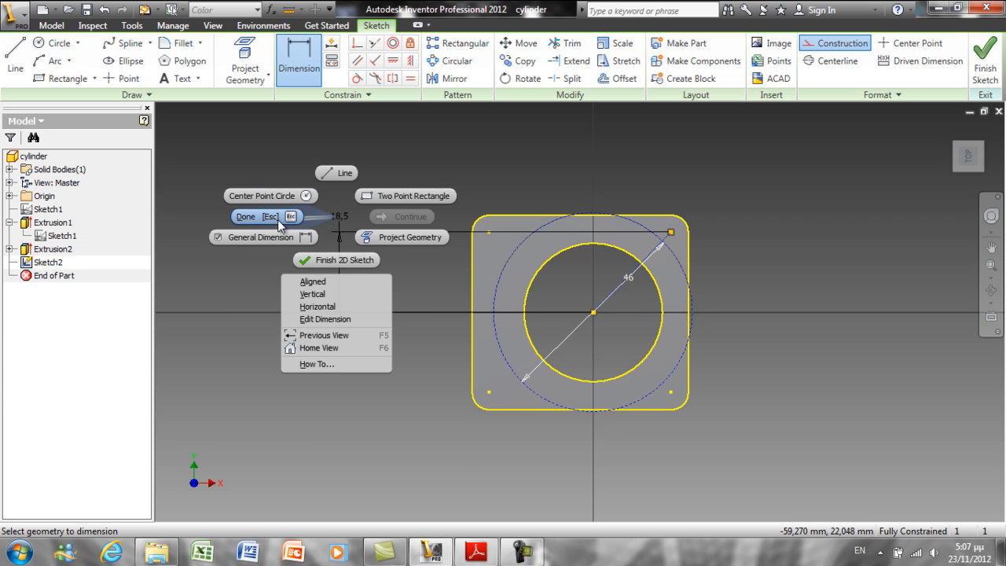
click(329, 217)
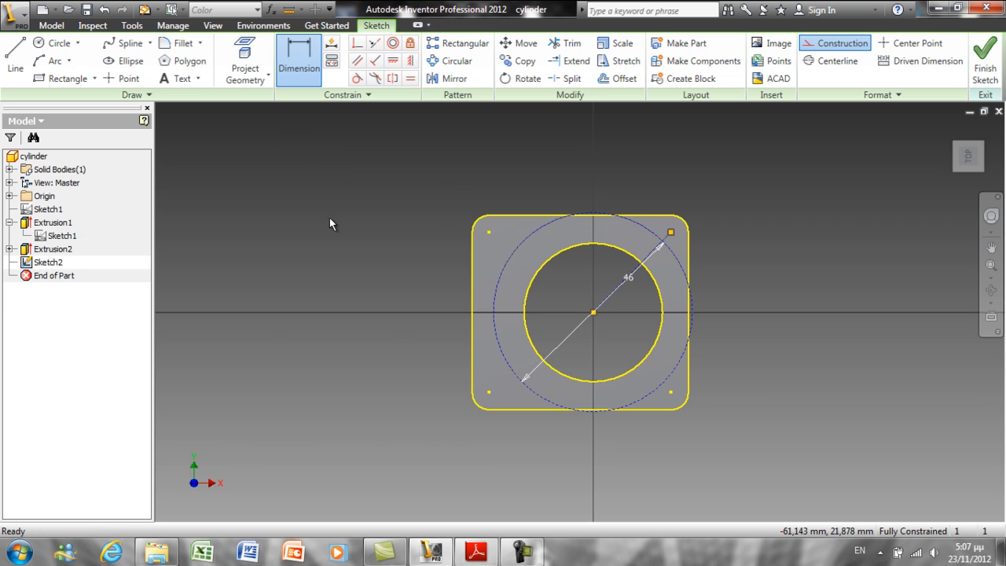
key(Escape)
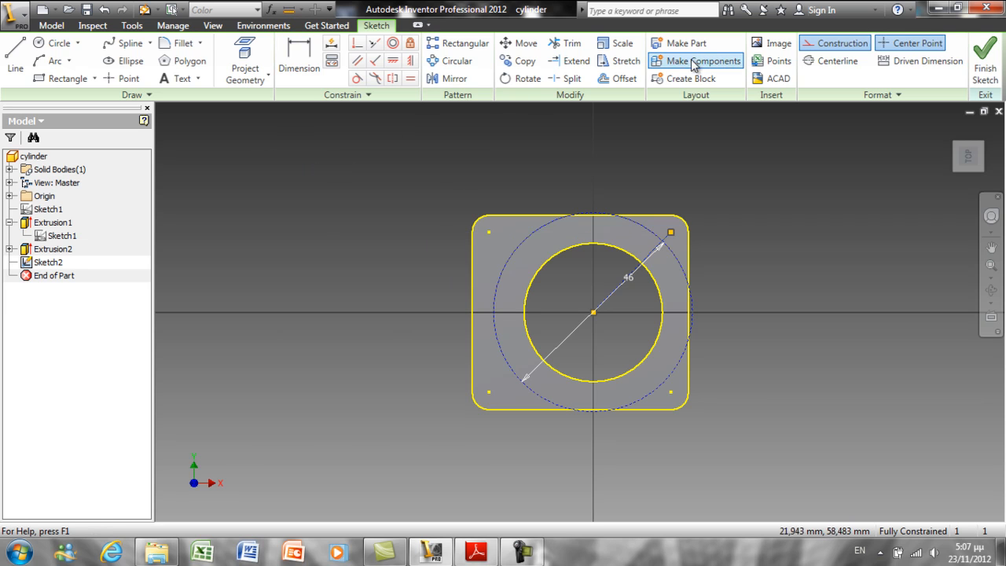
Step: Project the origin's X and Y axes into the top face sketch
click(241, 59)
click(9, 196)
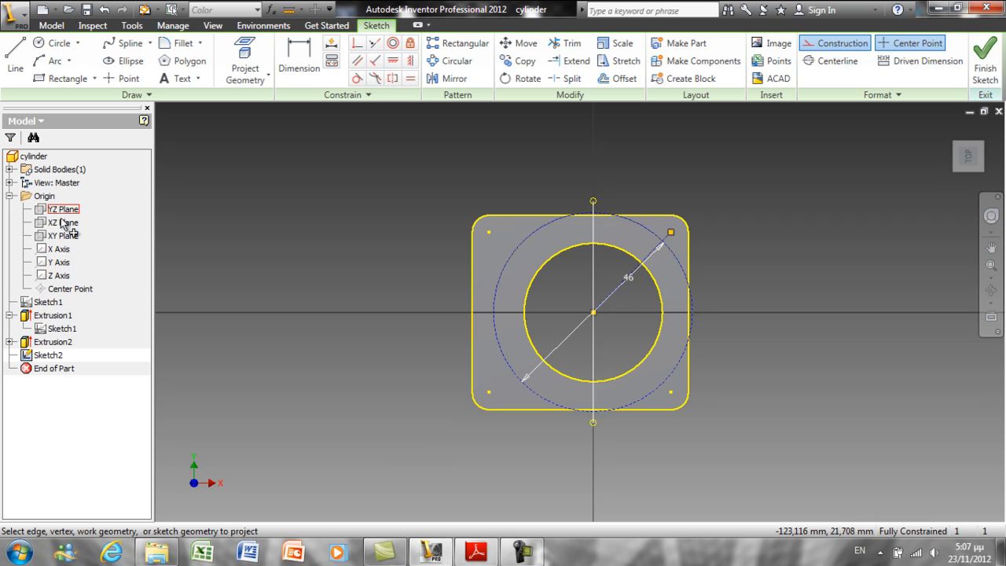
click(61, 250)
right_click(231, 233)
click(213, 228)
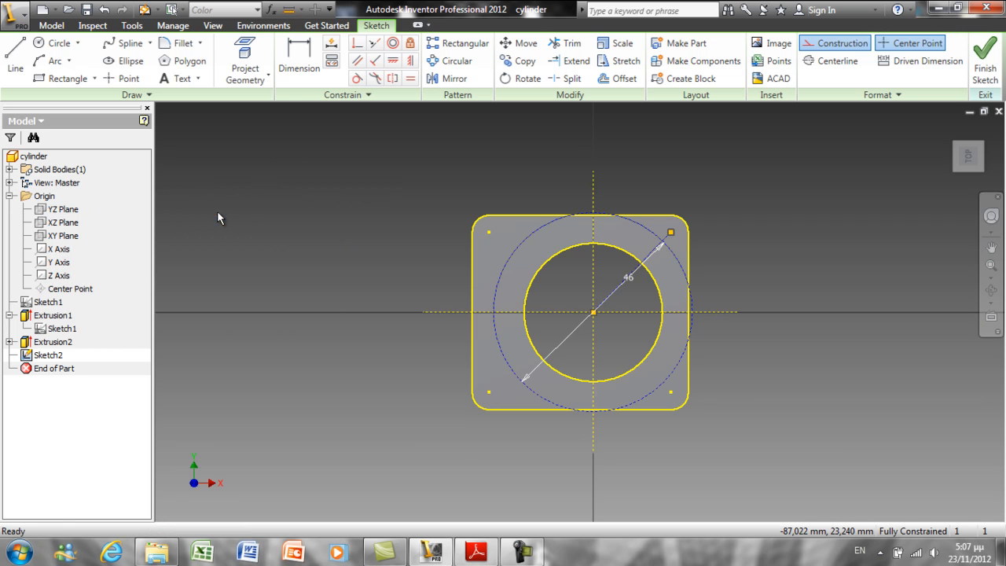
Step: Try to dimension the angle between the projected X axis and the diagonal construction line
click(638, 313)
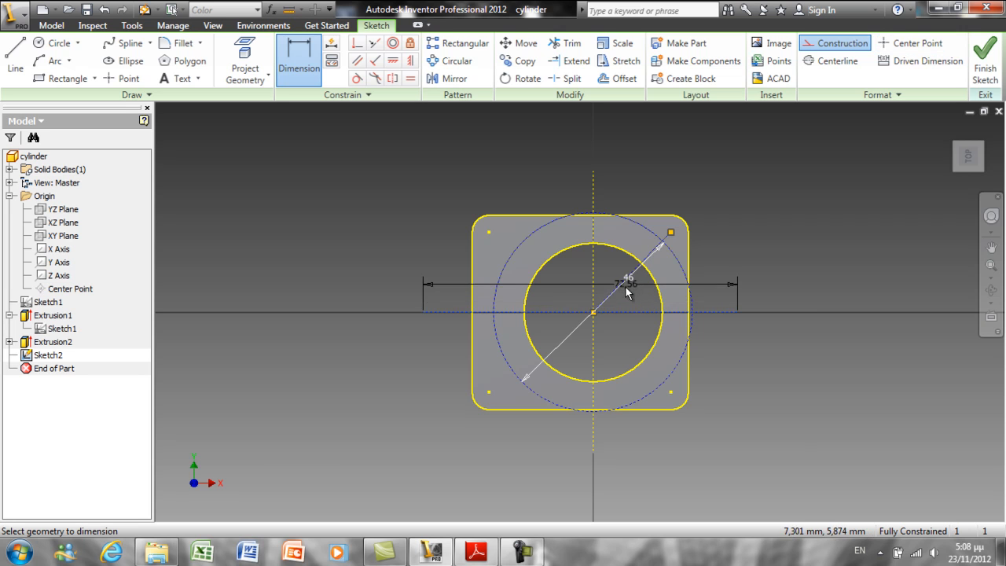
click(642, 291)
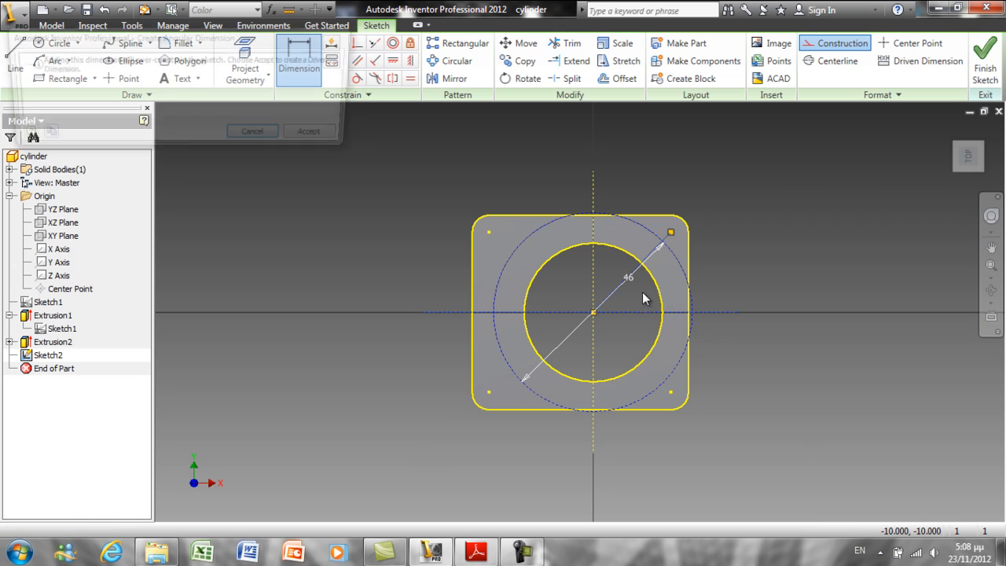
click(259, 136)
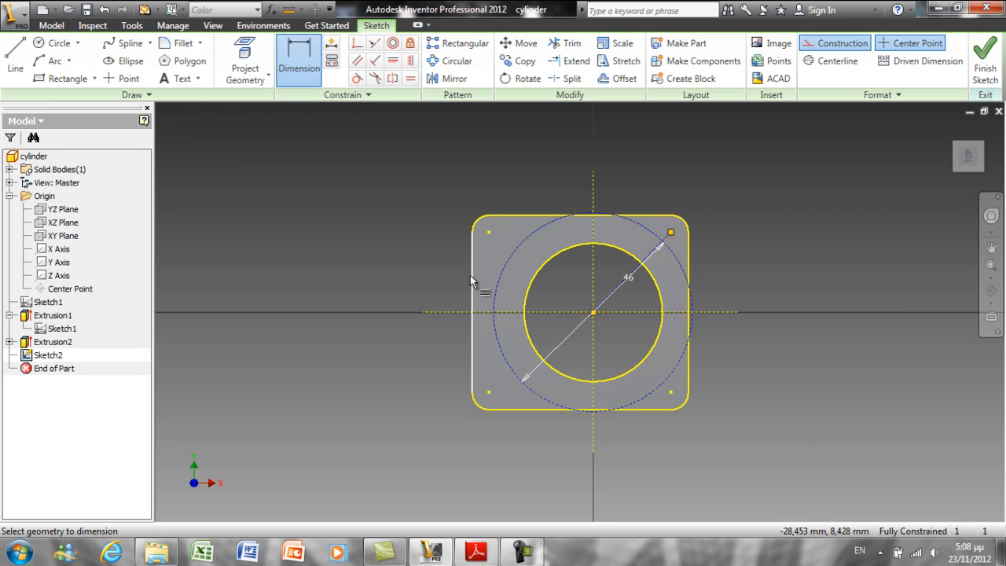
mouse_move(472, 280)
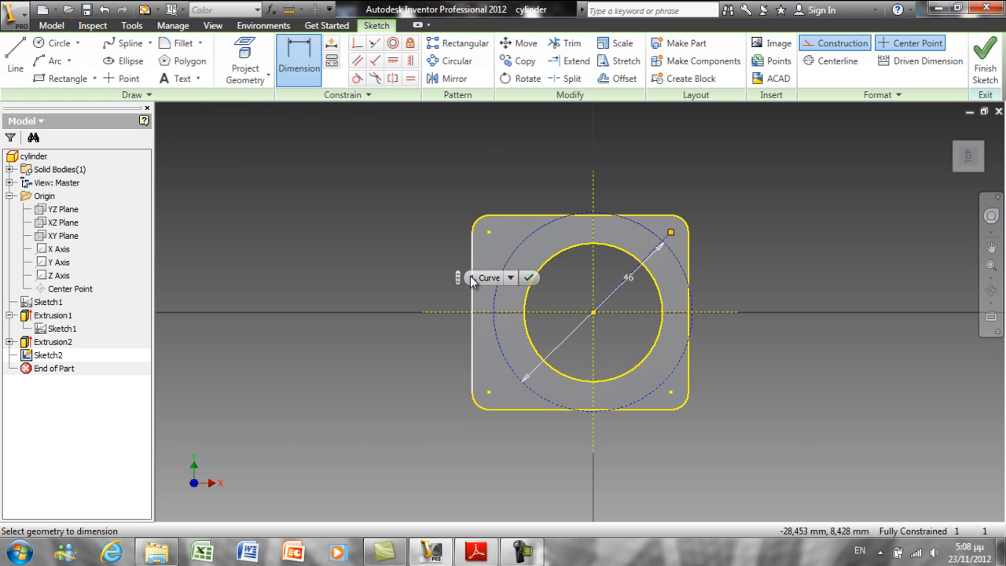
right_click(785, 208)
click(726, 208)
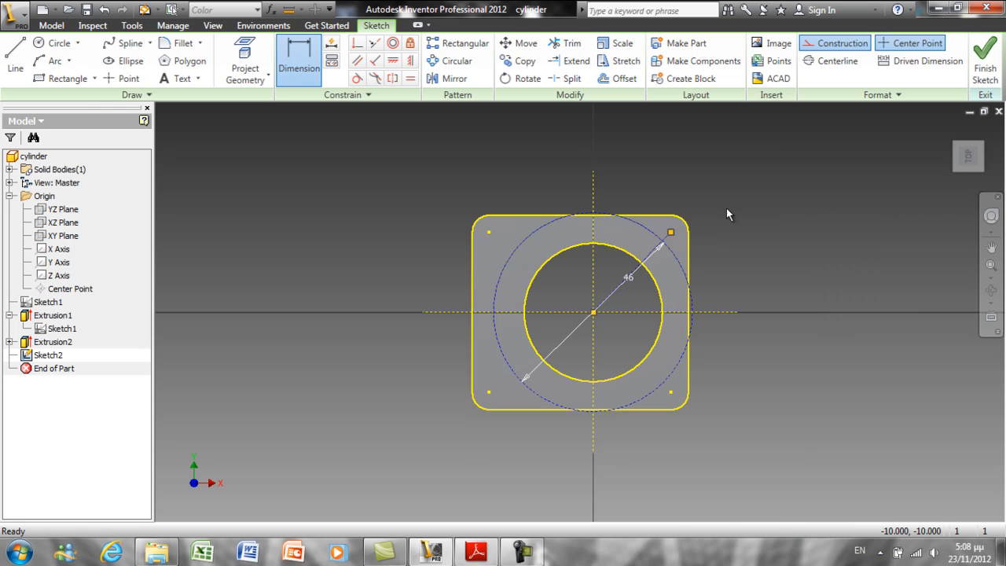
Step: Delete the coincident constraint at the diagonal construction line's outer end and dimension the line at 45 degrees to the projected X axis
right_click(664, 229)
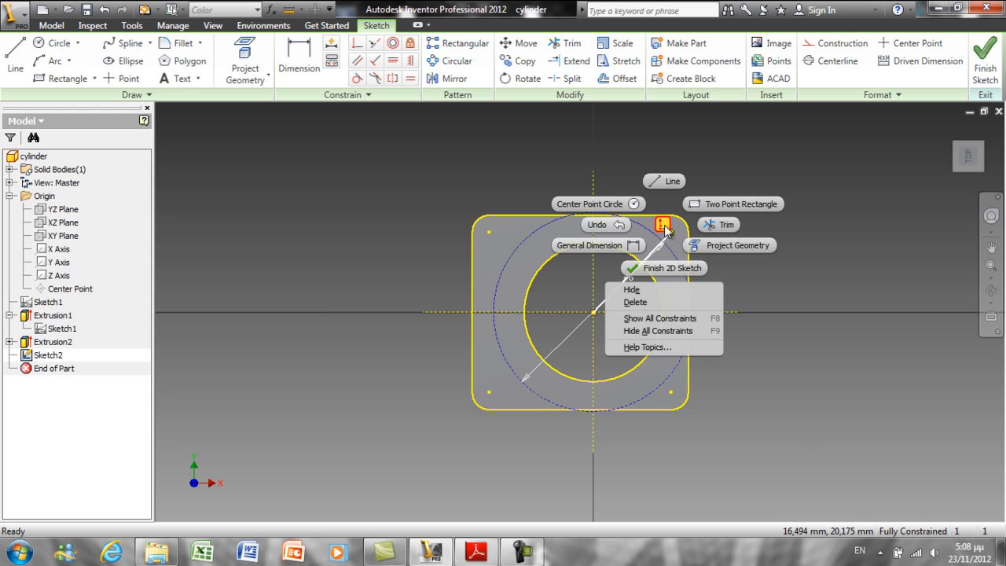
click(651, 303)
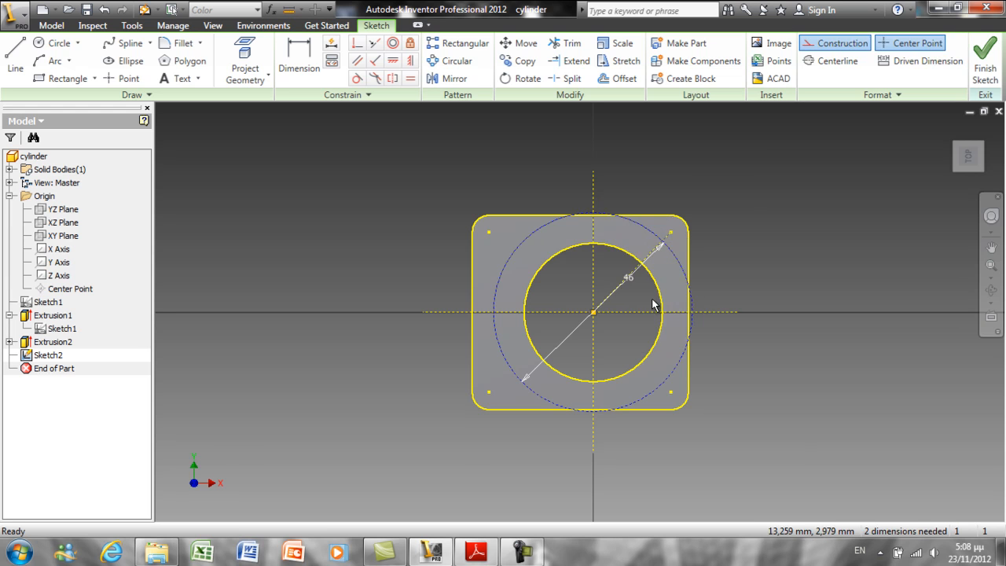
click(306, 51)
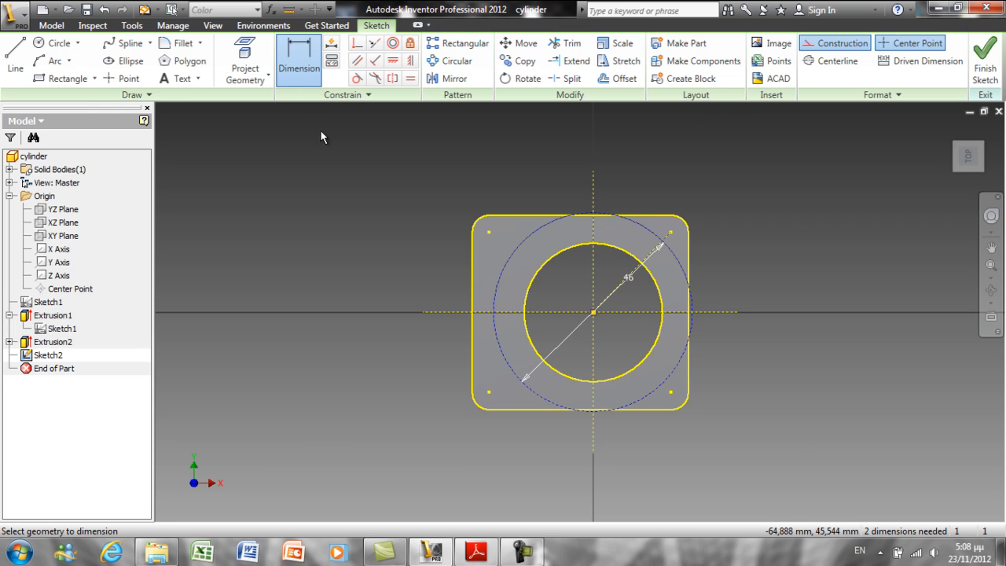
click(618, 292)
click(631, 311)
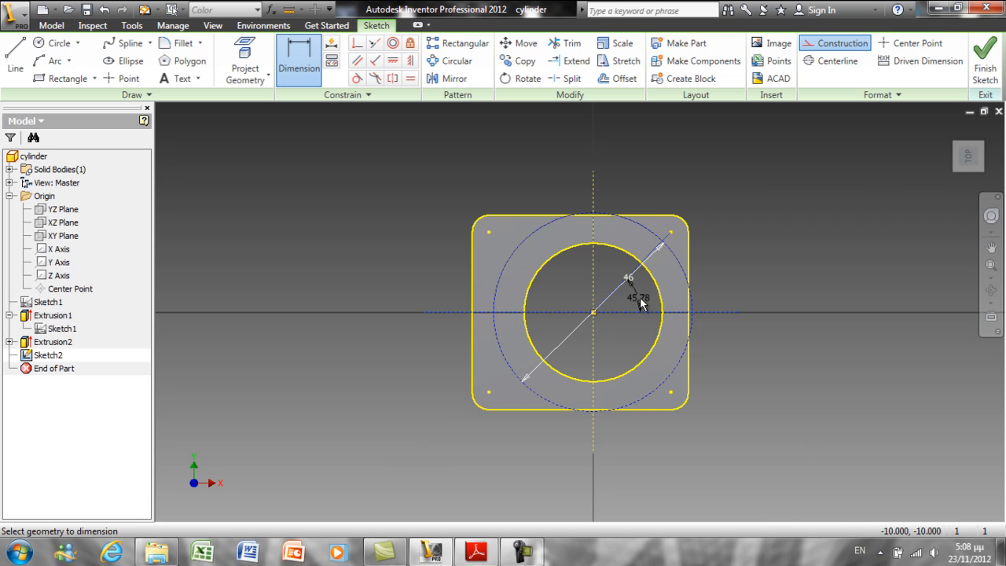
click(642, 297)
text(45)
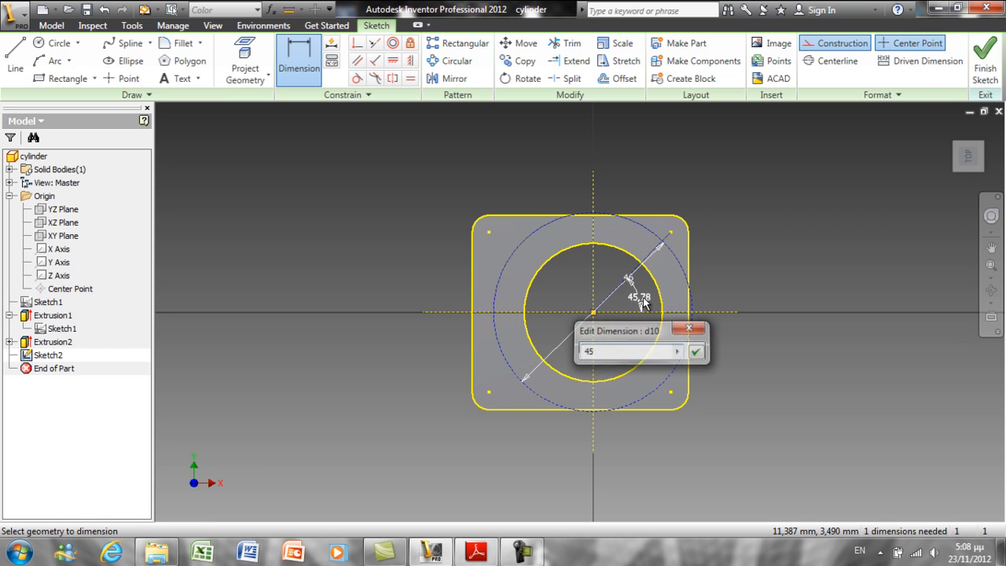
key(Return)
right_click(791, 205)
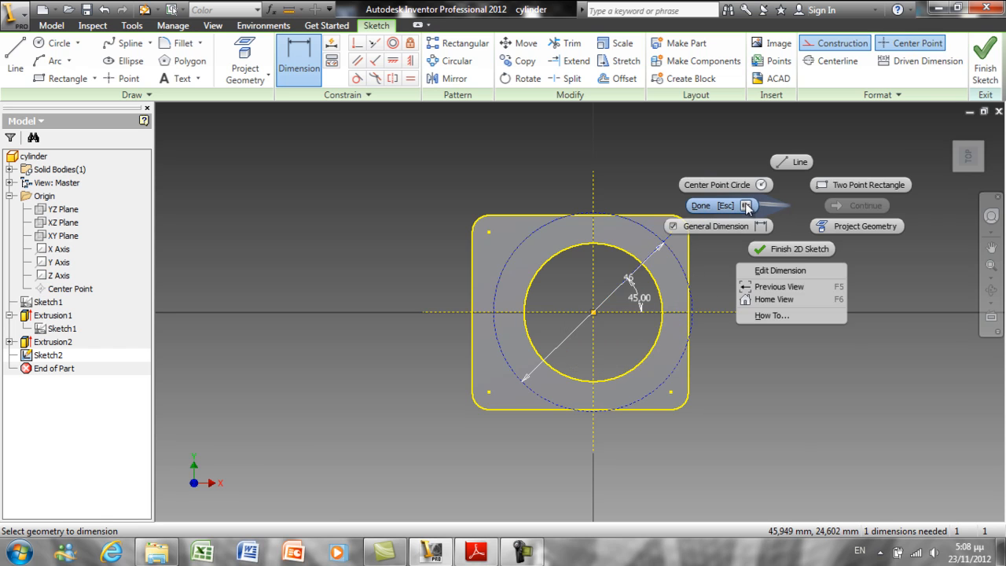
click(735, 206)
Step: Draw a 7 mm diameter circle centred where the diagonal construction line meets the 46 mm construction circle
click(59, 42)
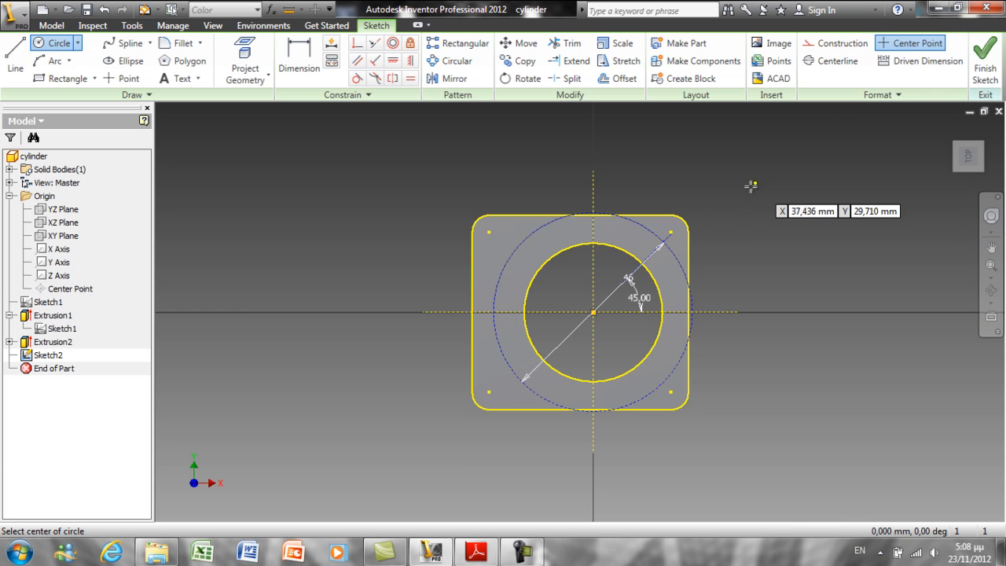
click(664, 243)
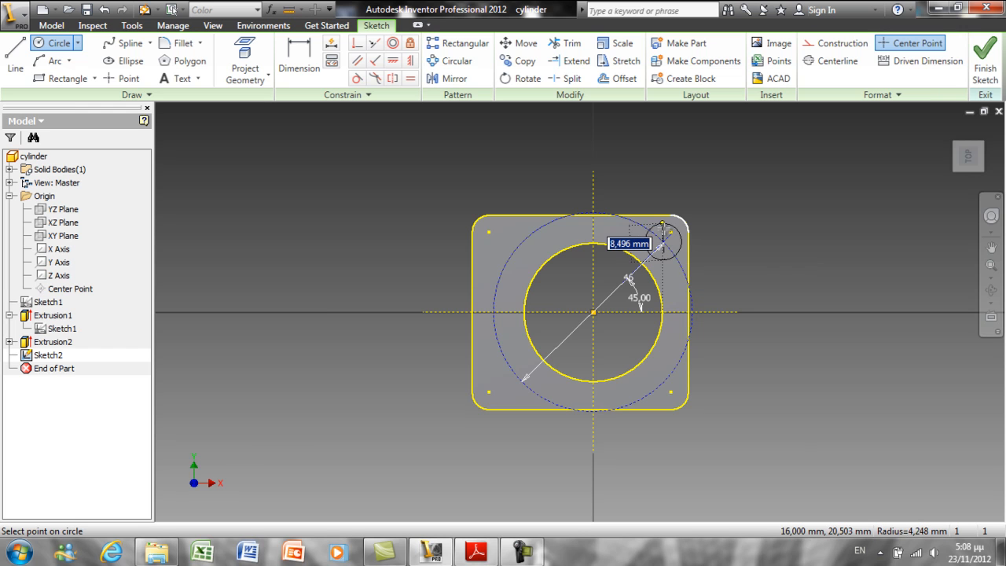
click(663, 229)
right_click(824, 205)
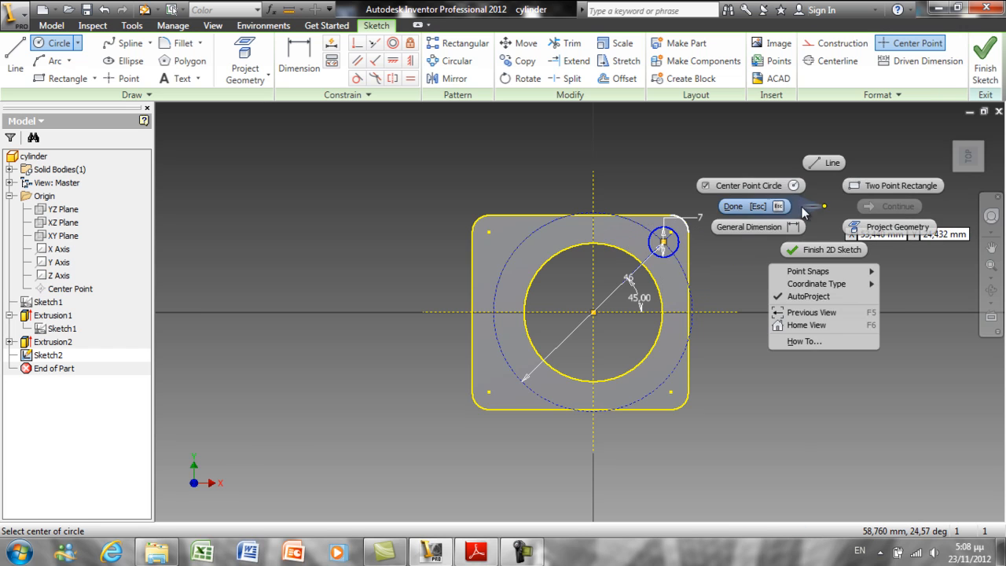
click(732, 206)
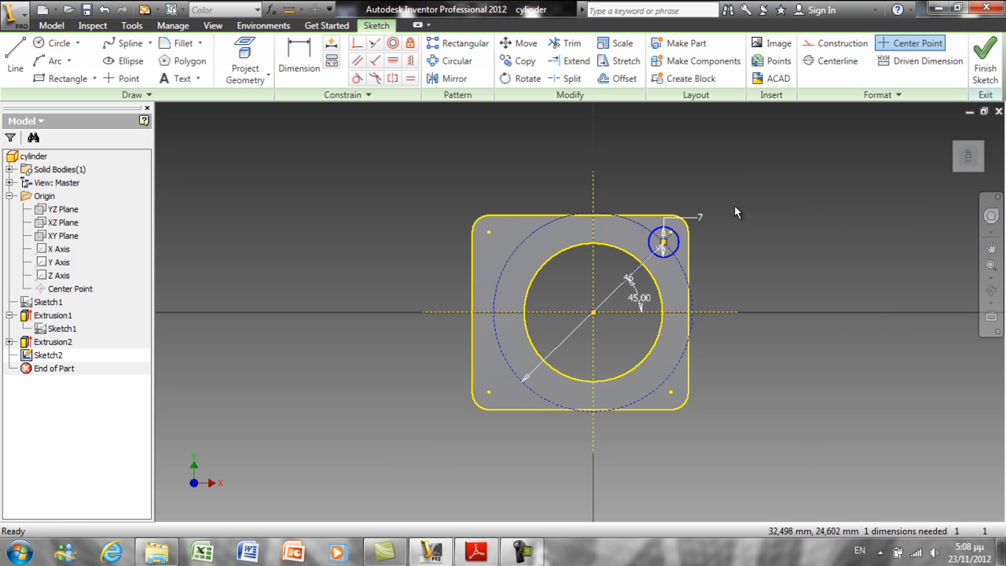
Step: Pattern the 7 mm circle circularly about the bore centre with 4 instances over 360 degrees, and finish the sketch
click(450, 61)
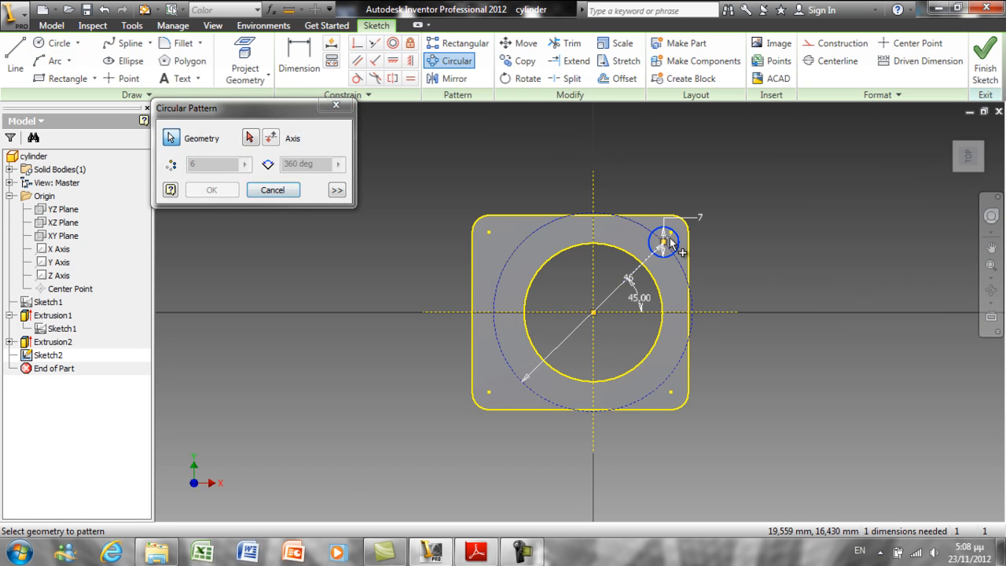
click(250, 139)
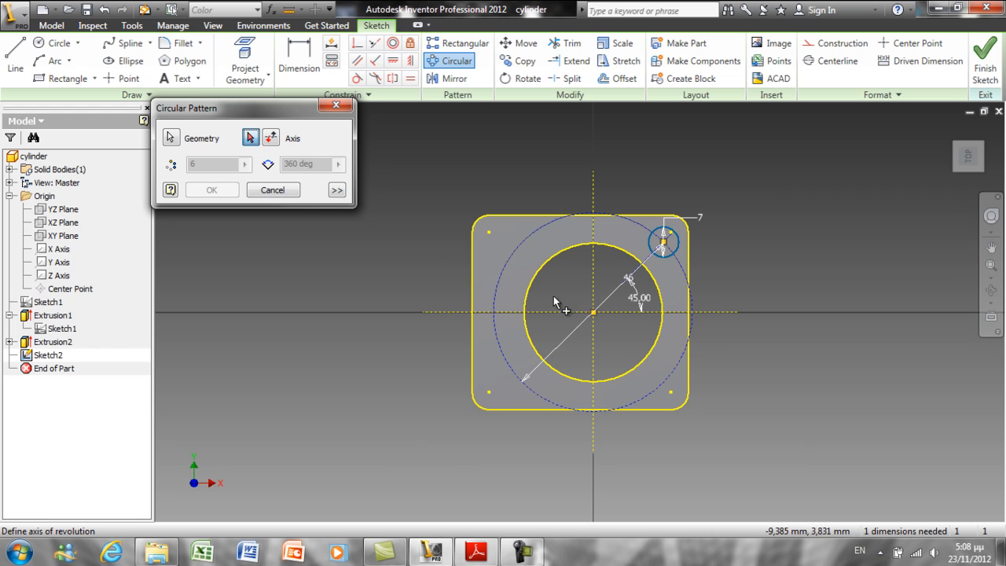
click(594, 312)
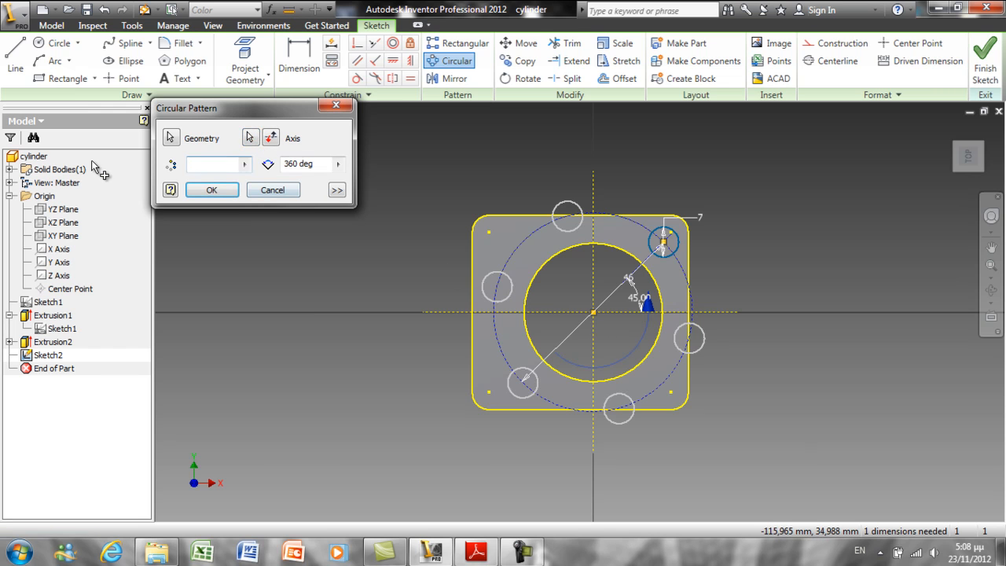
text(4)
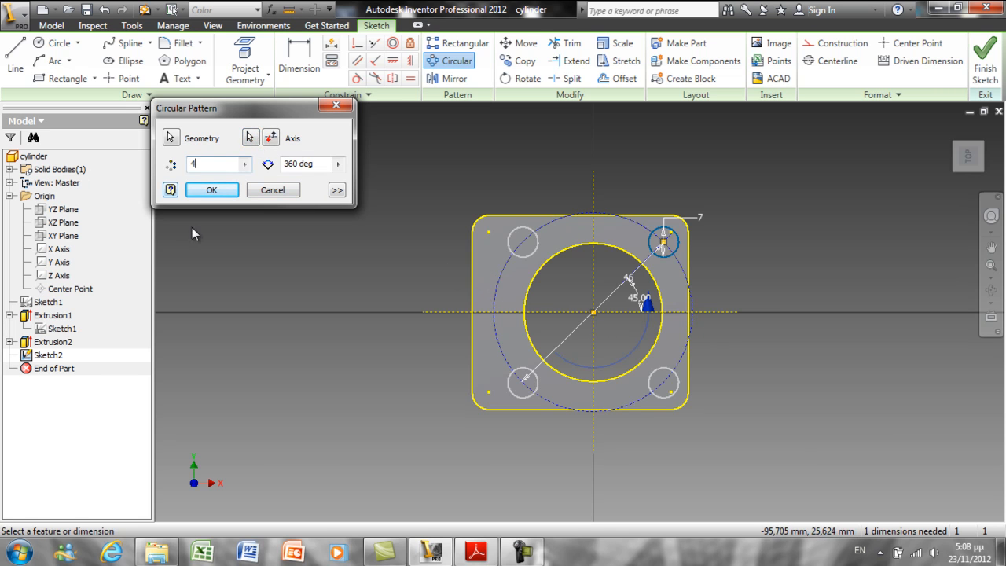
click(209, 189)
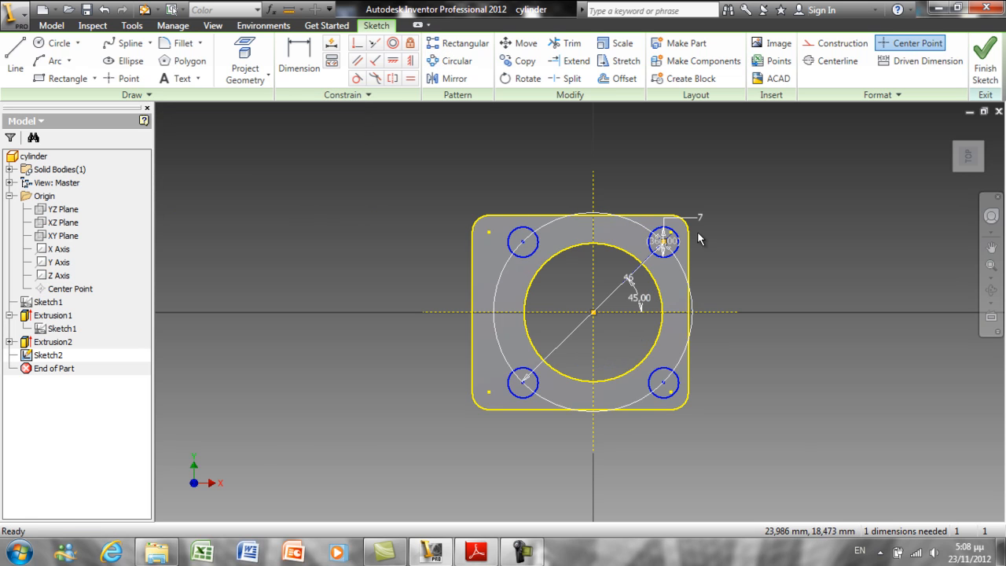
click(984, 62)
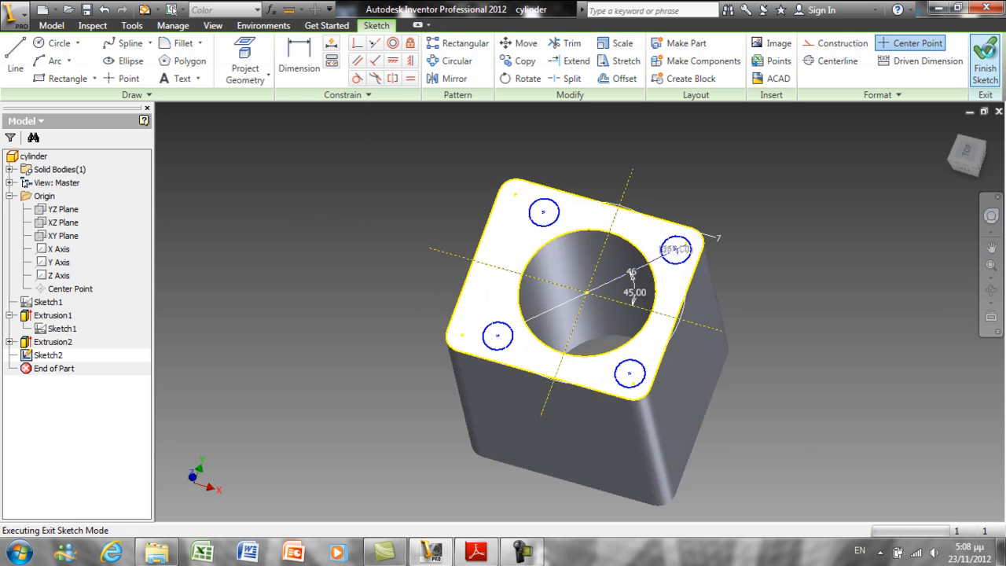
Step: Extrude the four 7 mm circles as a cut down through the whole block
click(77, 59)
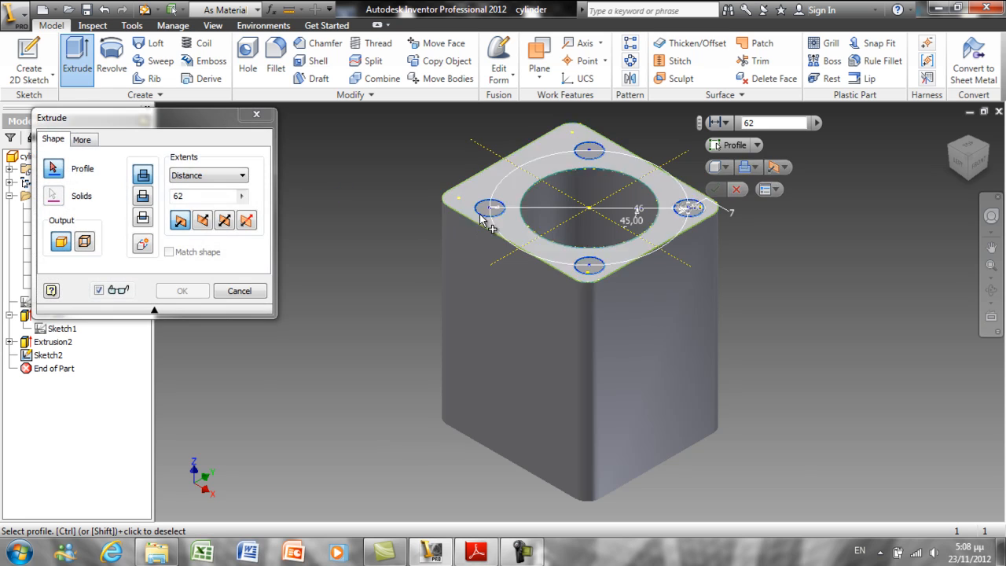
click(490, 209)
click(589, 149)
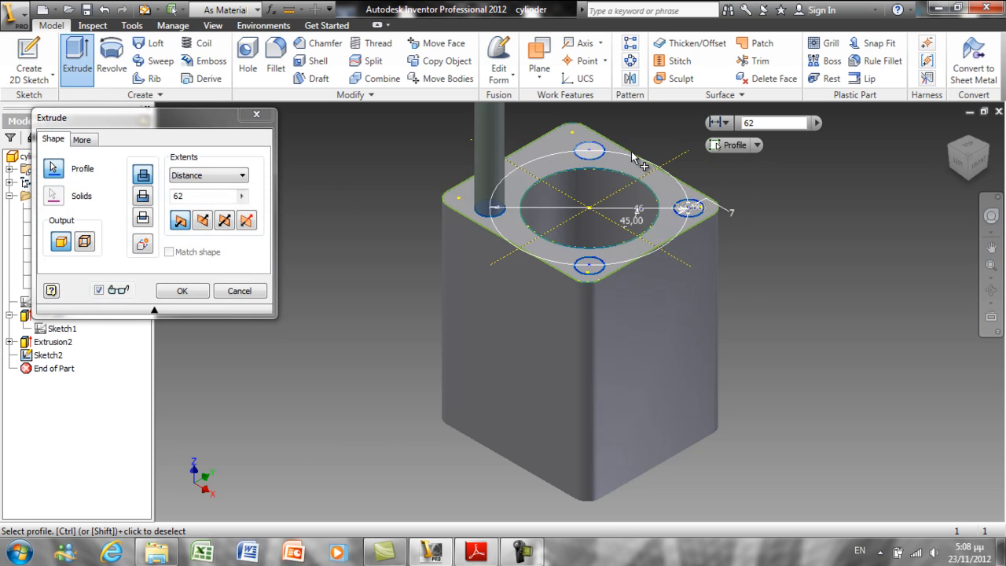
click(689, 208)
click(589, 265)
click(142, 197)
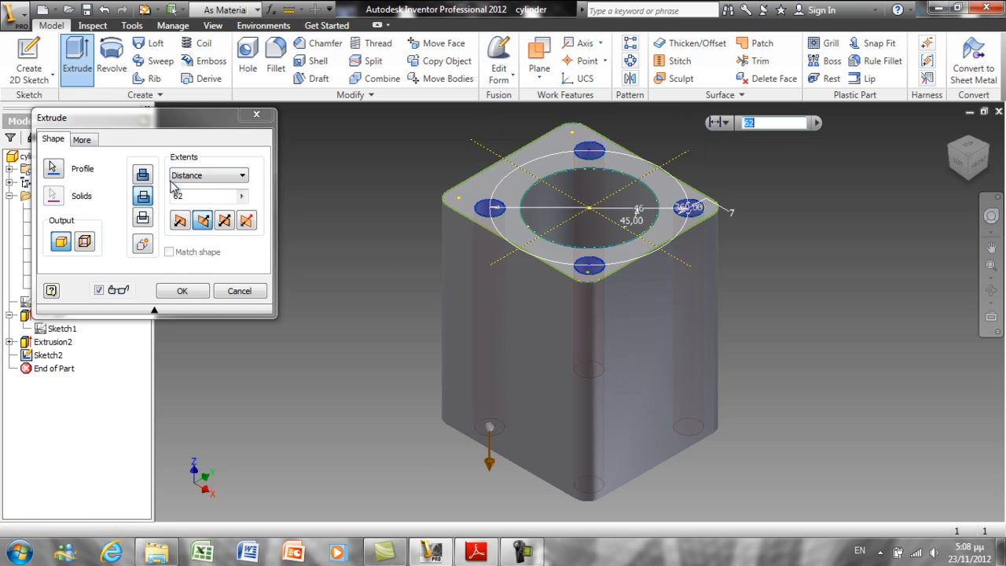
click(208, 175)
click(189, 230)
click(181, 290)
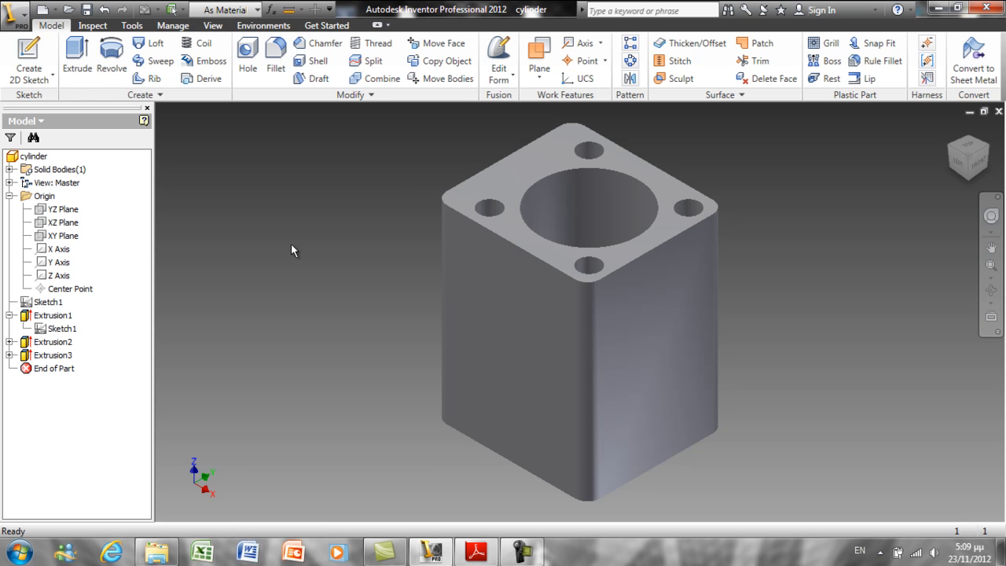
Step: Start a sketch on the block's top face and draw a 4 mm diameter circle between the bore and the left edge
click(531, 171)
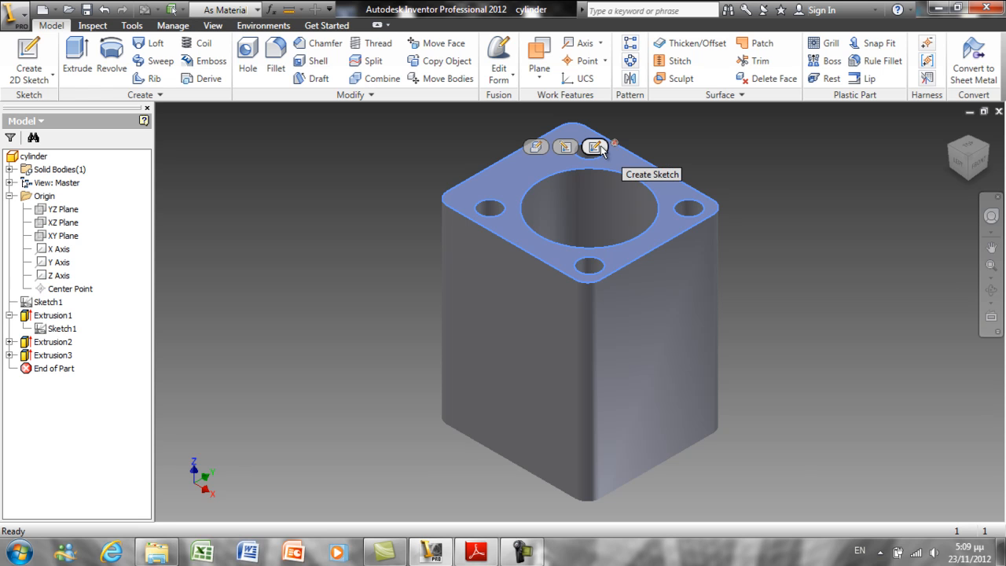
click(596, 147)
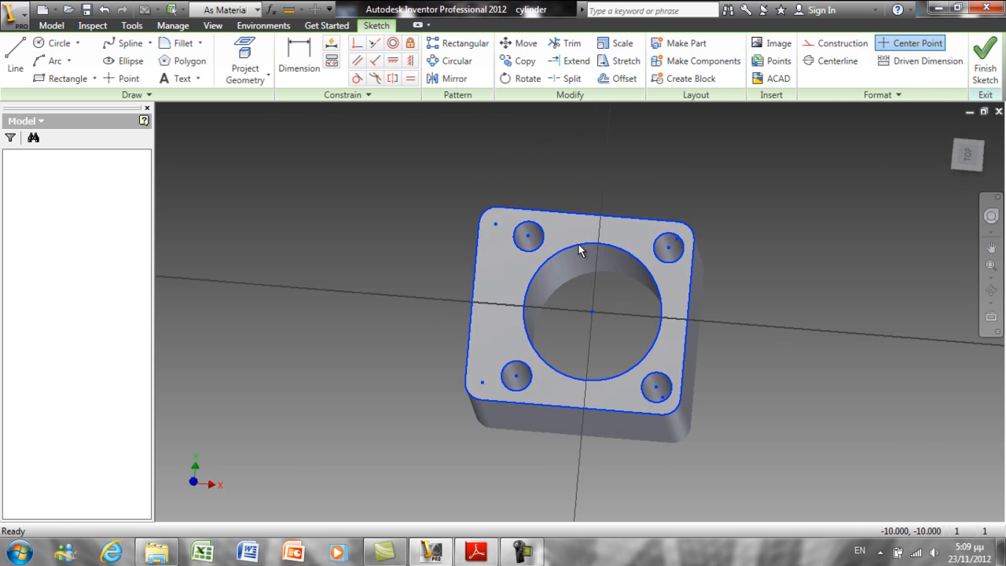
click(55, 42)
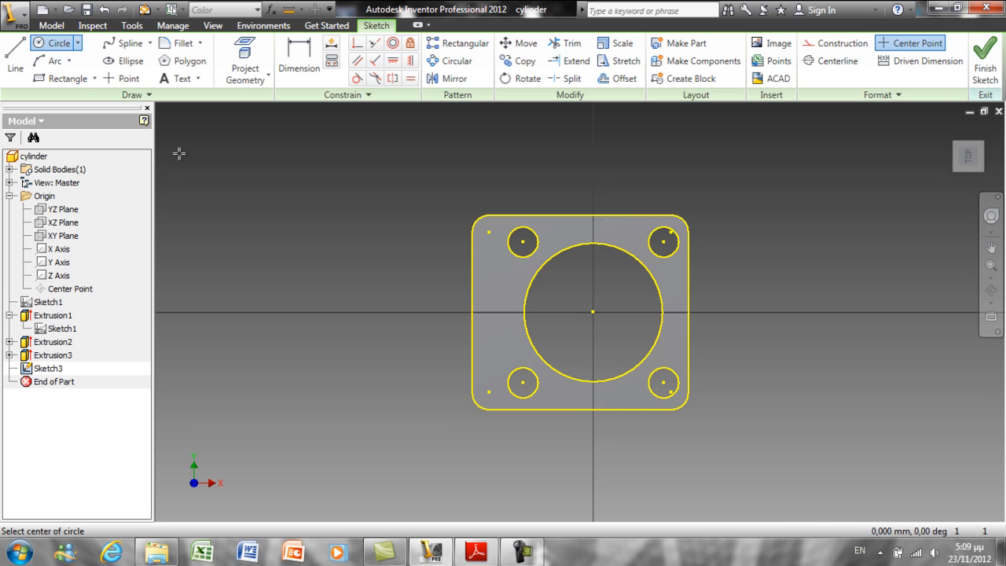
click(494, 309)
text(4)
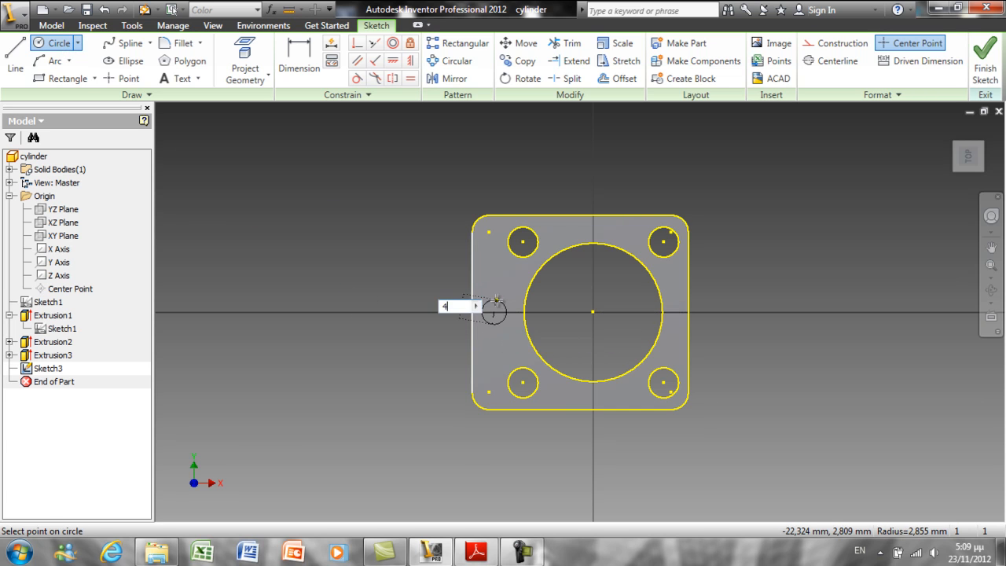
key(Return)
right_click(566, 295)
click(516, 297)
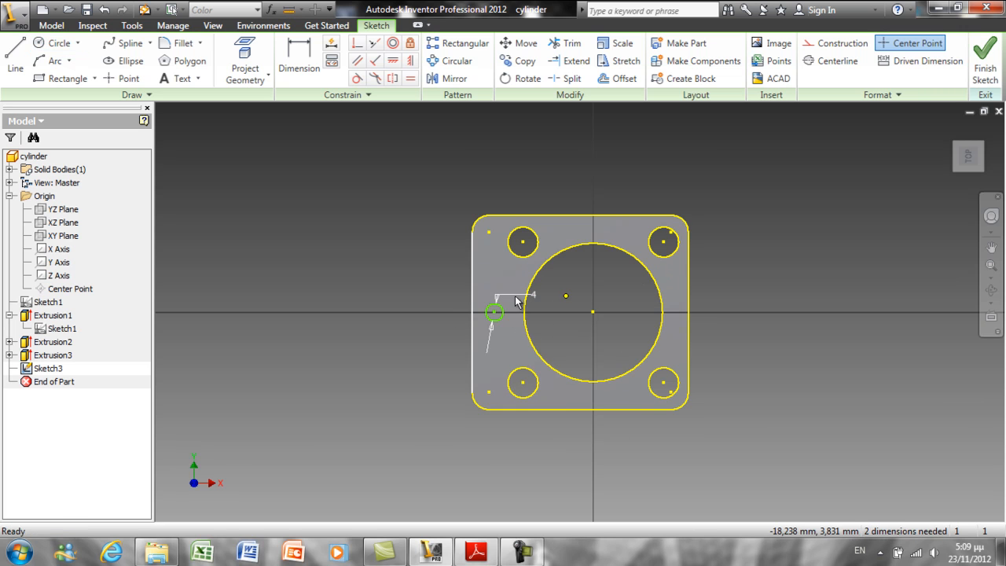
Step: Apply a horizontal constraint between the 4 mm circle's centre and the bore centre
click(393, 67)
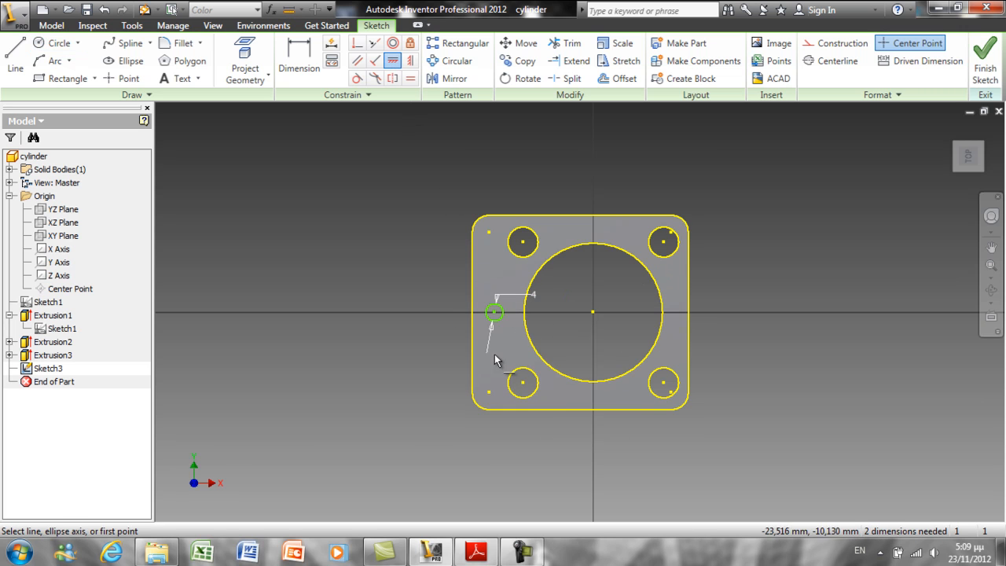
click(493, 313)
click(595, 312)
right_click(554, 299)
click(516, 299)
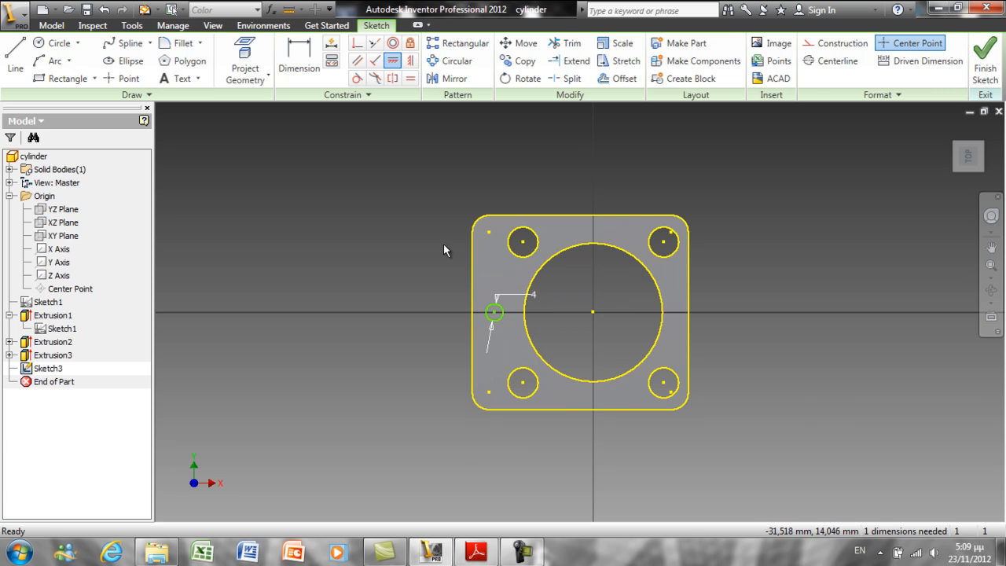
Step: Dimension the horizontal distance from the 4 mm circle's centre to the bore centre as 24 mm
click(298, 59)
click(494, 312)
click(593, 312)
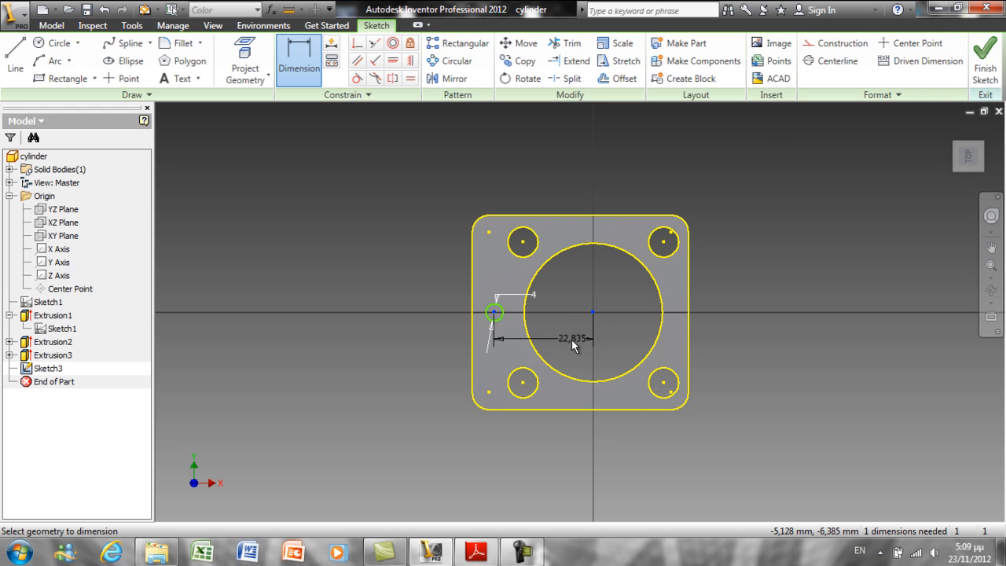
click(573, 341)
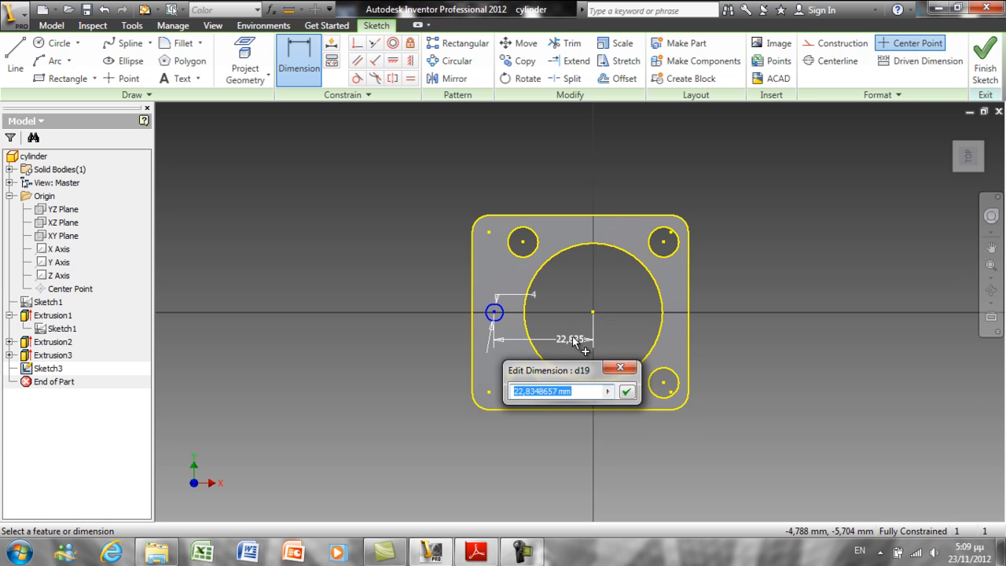
text(24)
key(Return)
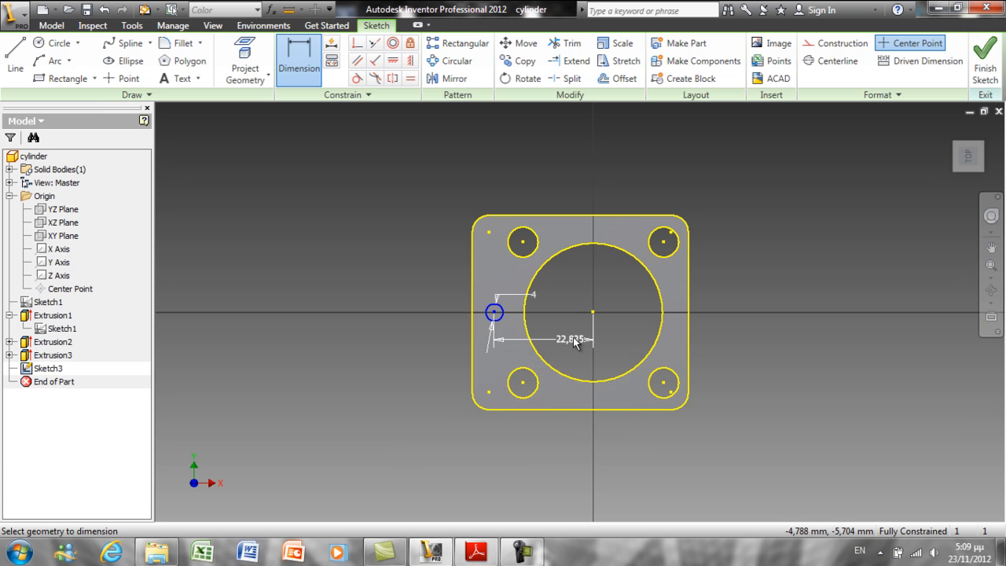
right_click(817, 210)
click(759, 211)
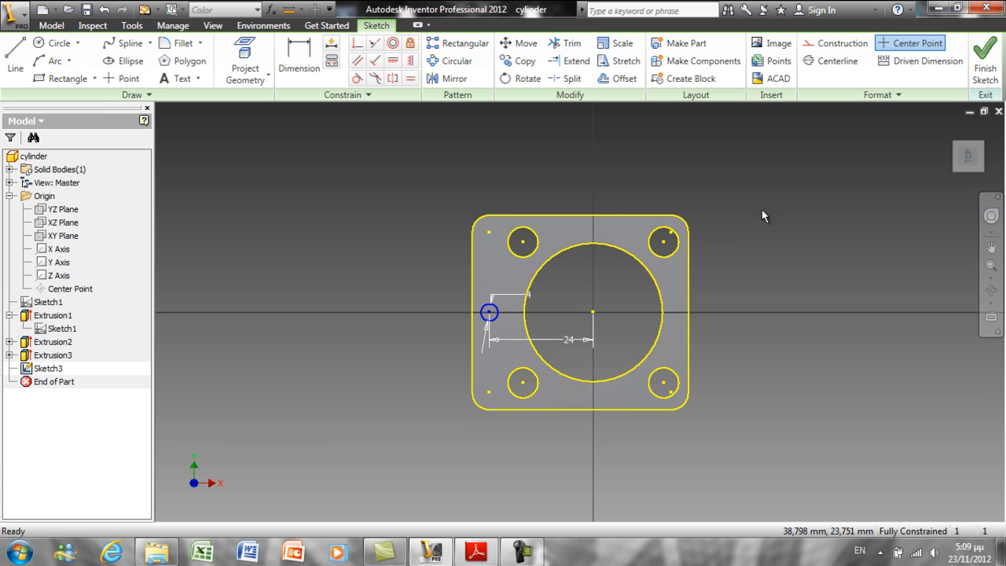
Step: Draw a rectangle 4 mm high and about 10 mm wide across the bore's left edge, beside the 4 mm circle
click(47, 79)
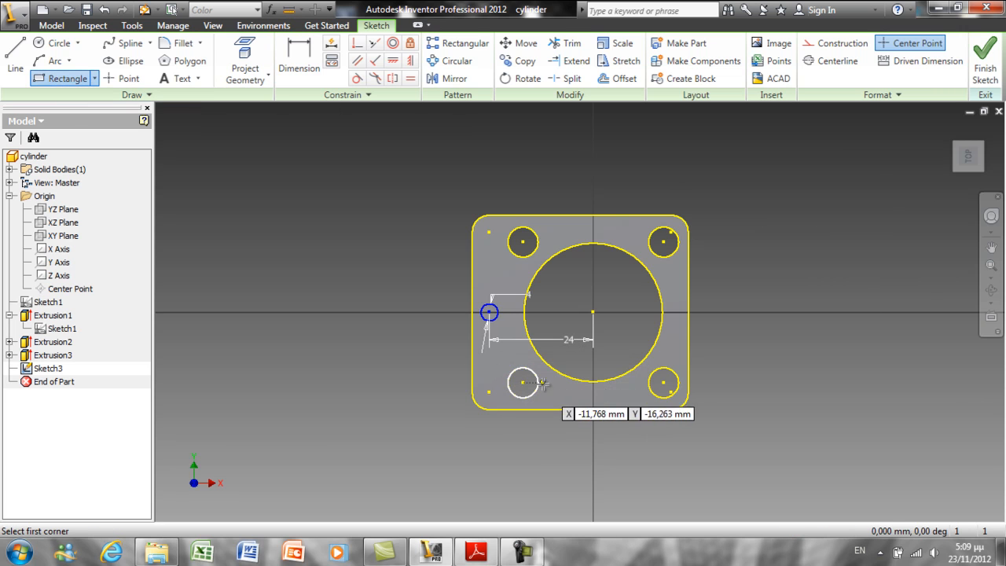
click(508, 303)
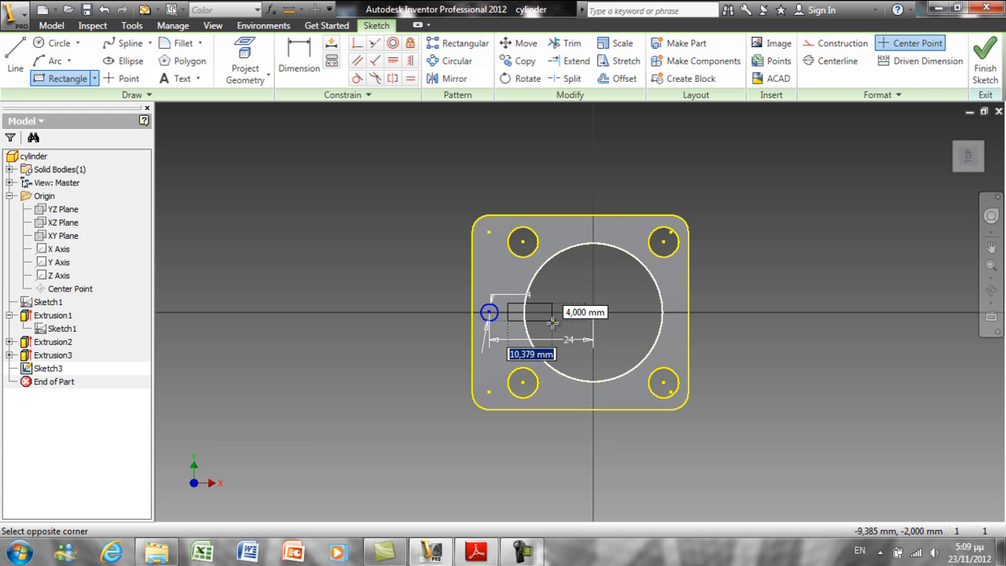
key(Tab)
text(4)
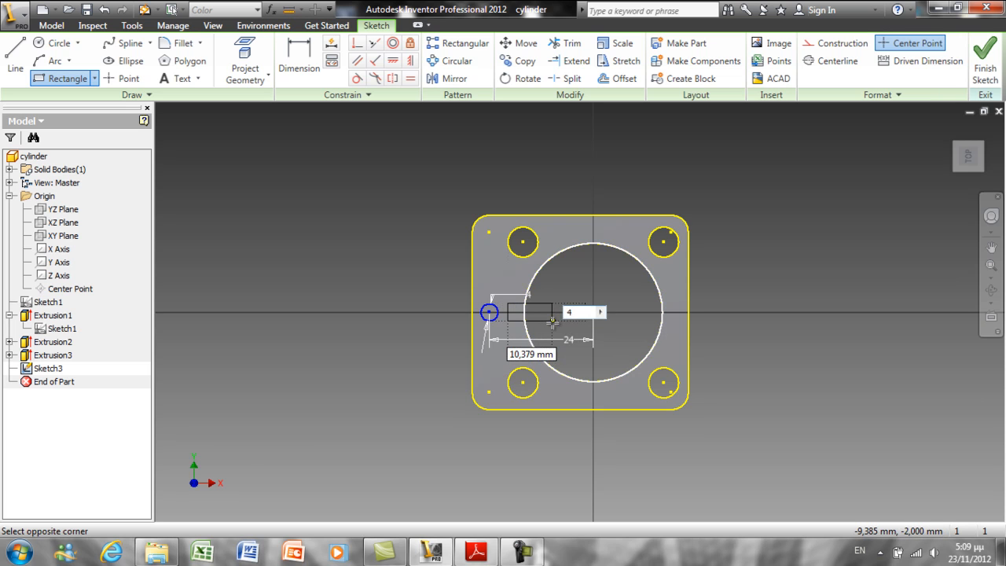
key(Return)
right_click(348, 241)
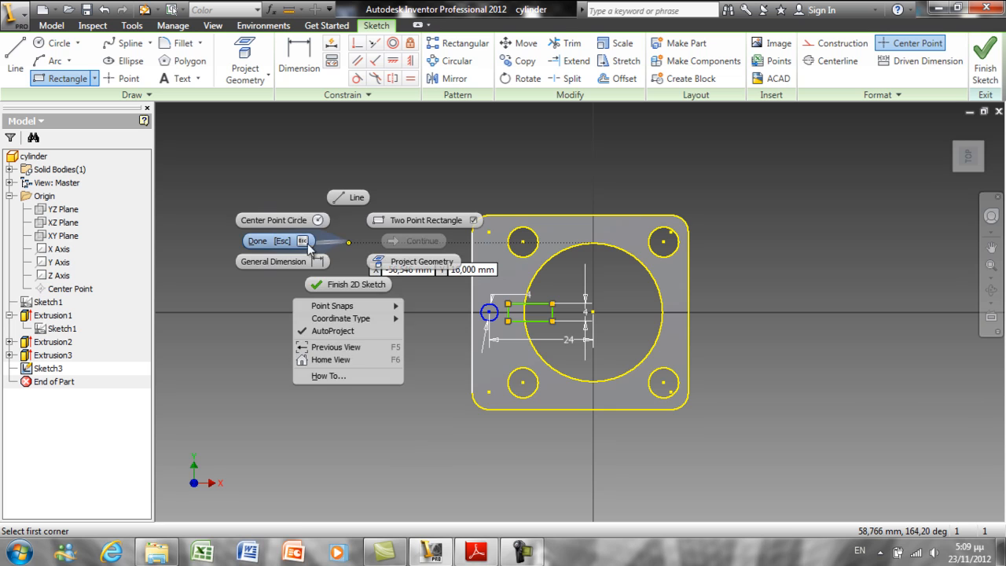
Step: Project the X axis into the top-face sketch as a construction line
click(298, 241)
click(854, 42)
click(246, 65)
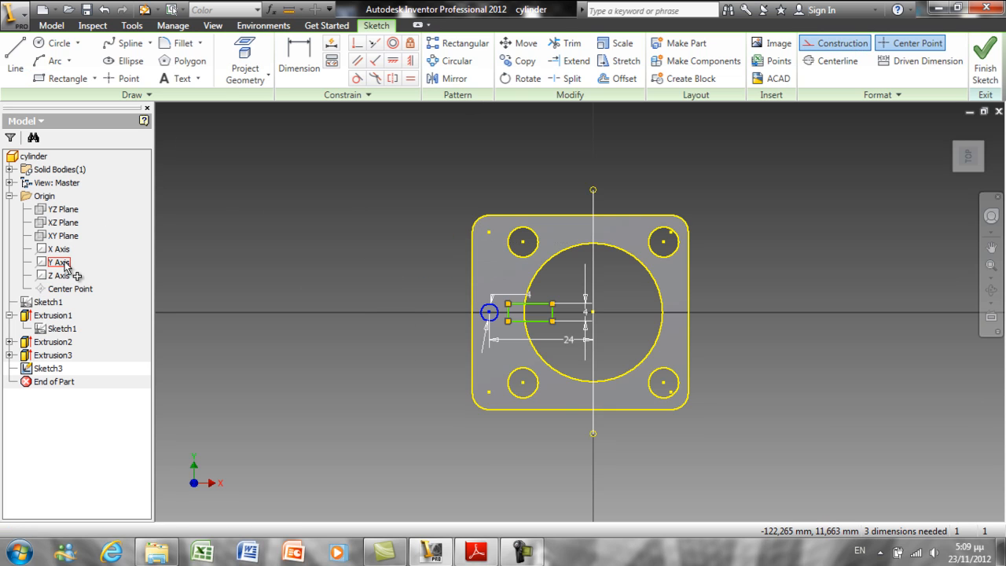
click(59, 248)
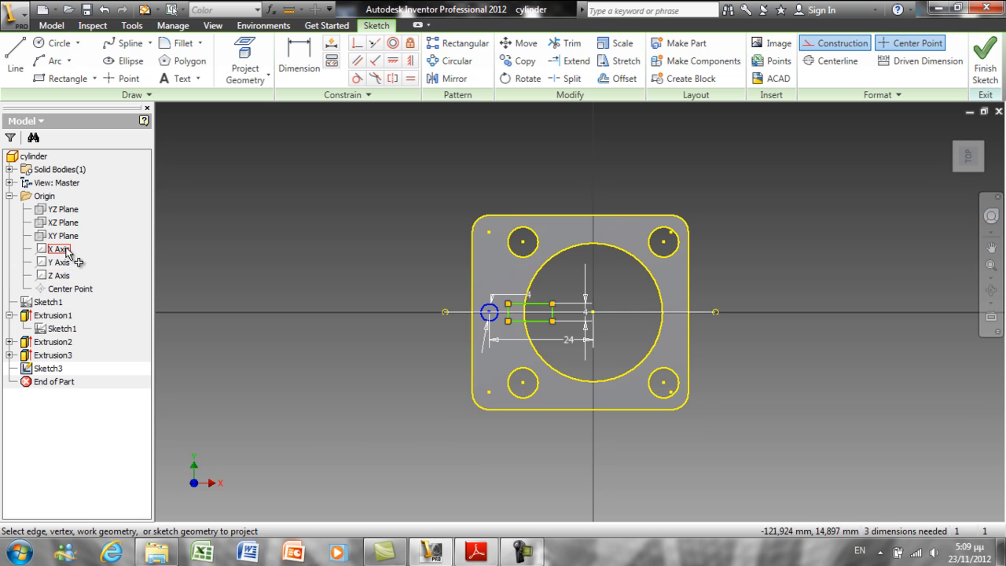
right_click(307, 246)
click(227, 237)
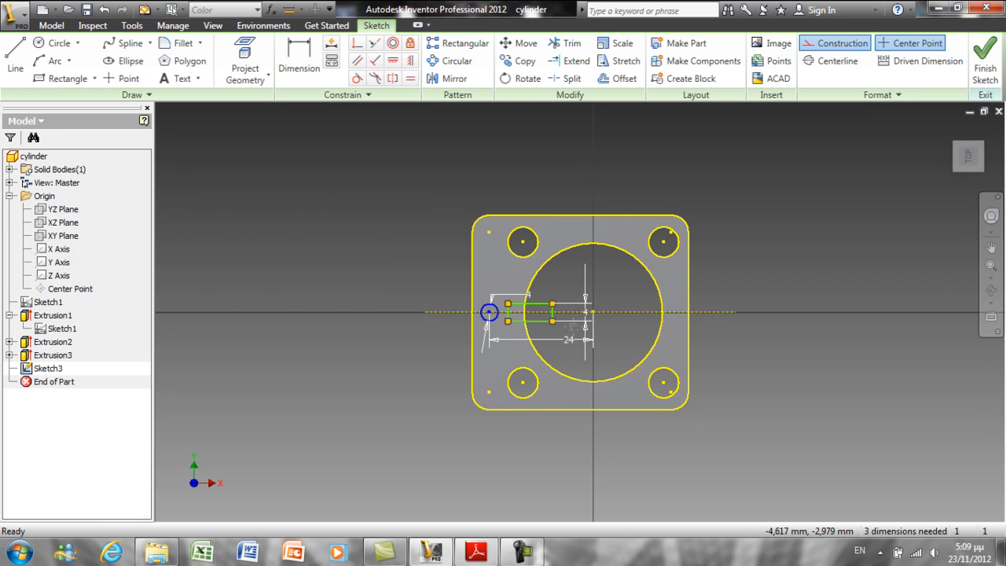
Step: Apply a coincident constraint between the midpoint of the rectangle's side inside the bore and the projected X axis
scroll(576, 327, down, 3)
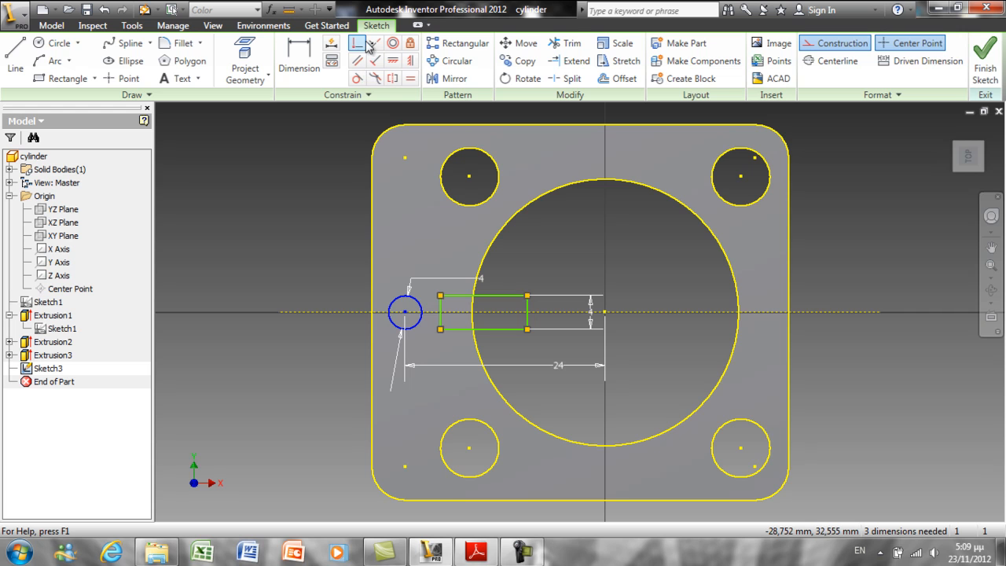
click(362, 44)
click(528, 313)
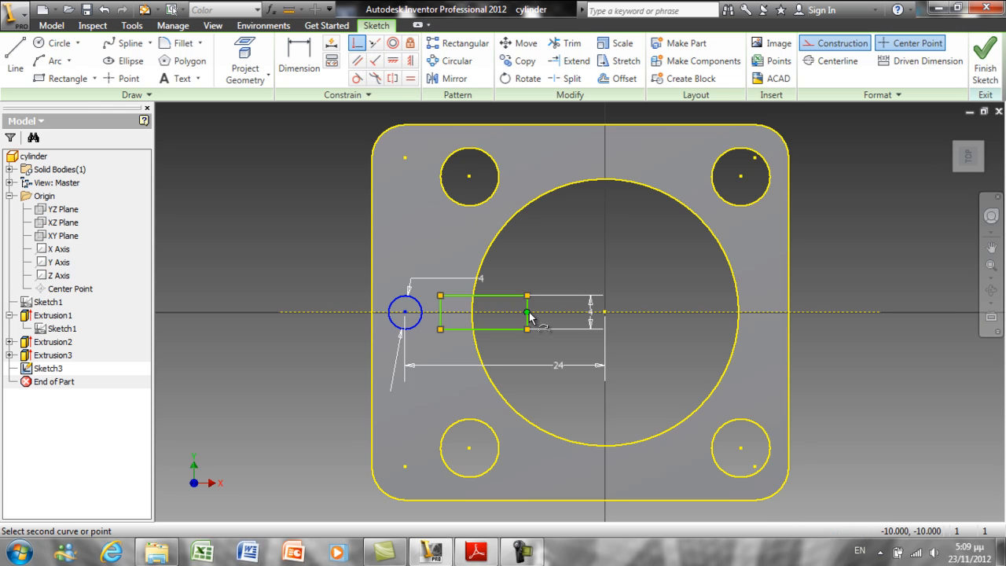
click(547, 317)
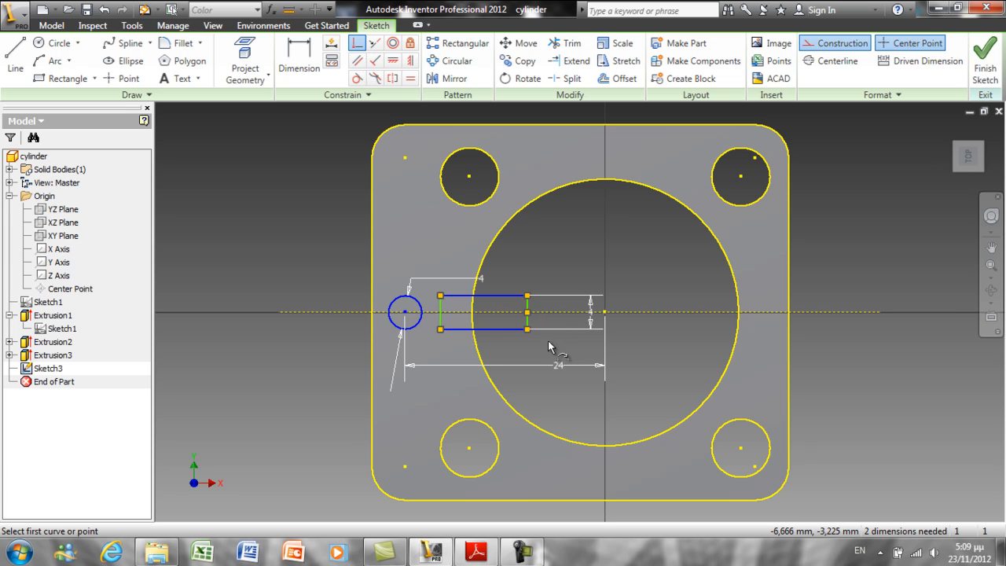
right_click(544, 354)
click(508, 352)
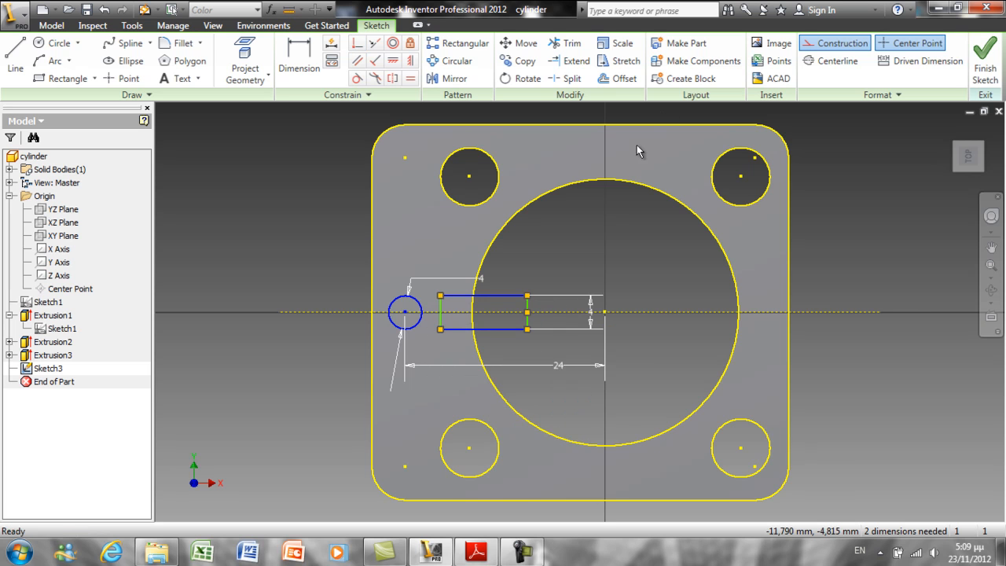
Step: Trim away the rectangle's side facing the 4 mm circle and extend its two horizontal lines to the circle
click(567, 42)
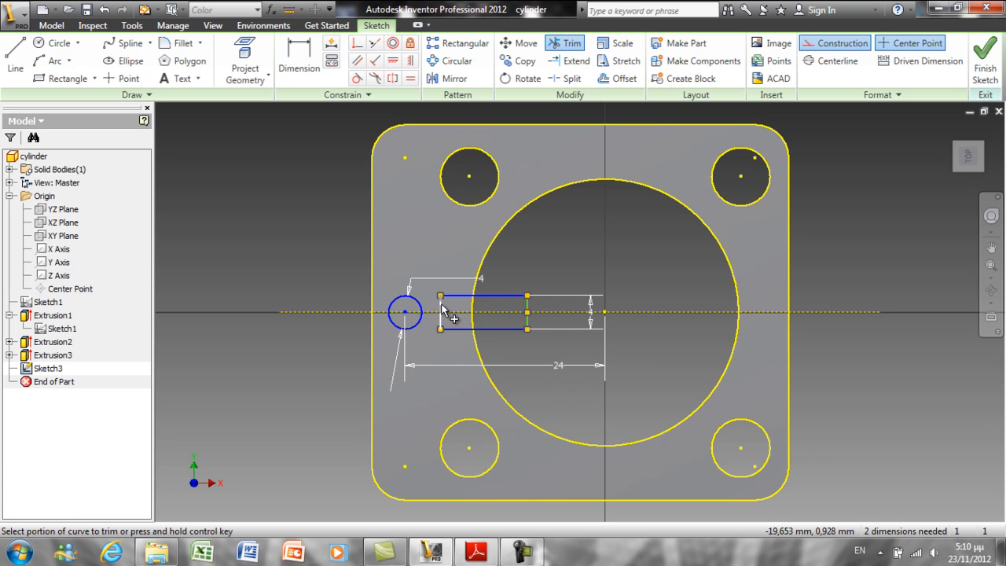
click(441, 323)
click(573, 60)
click(459, 296)
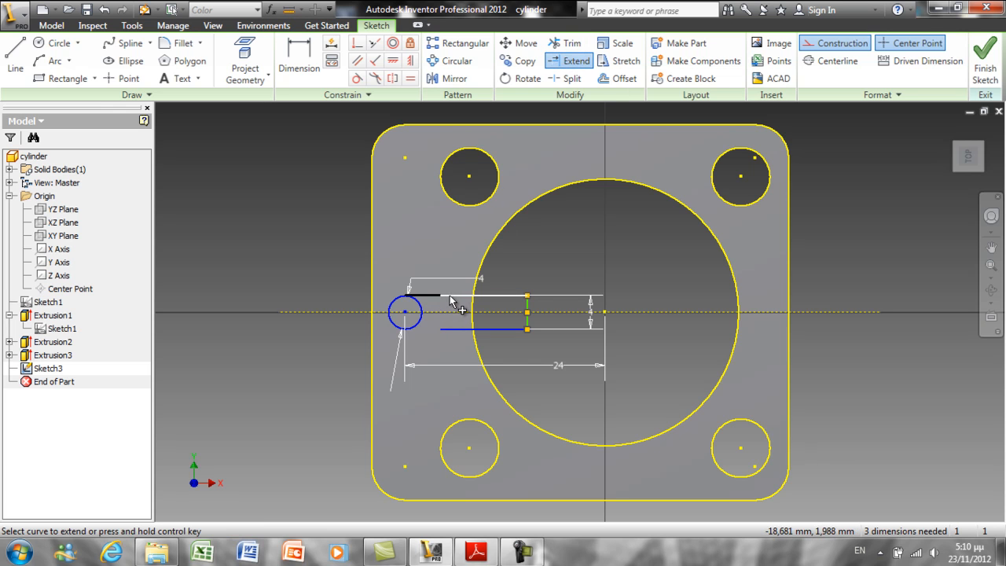
click(451, 330)
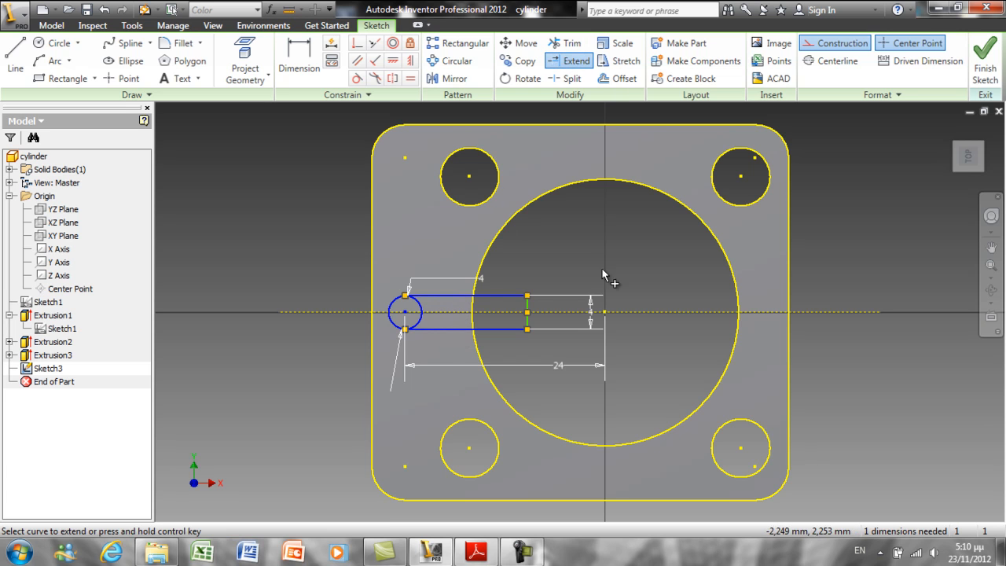
right_click(585, 241)
click(526, 240)
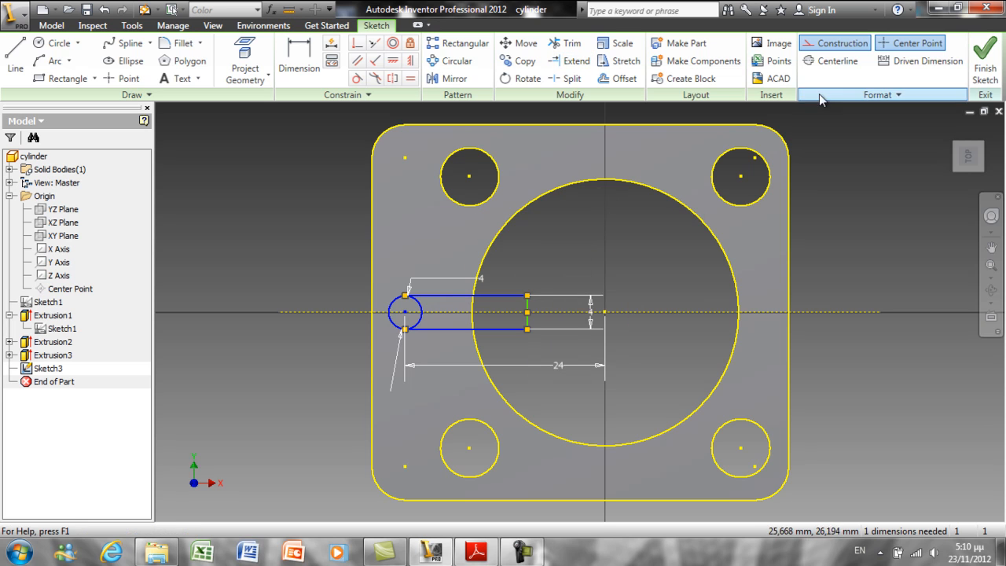
Step: Finish the sketch and extrude the 4 mm circle as a cut with extents set to All
click(984, 59)
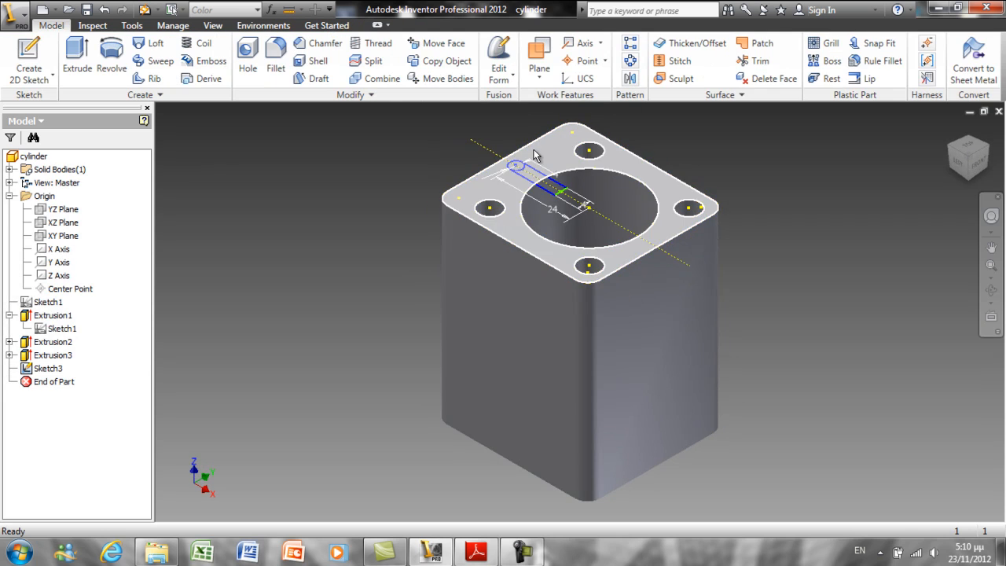
scroll(537, 152, up, 5)
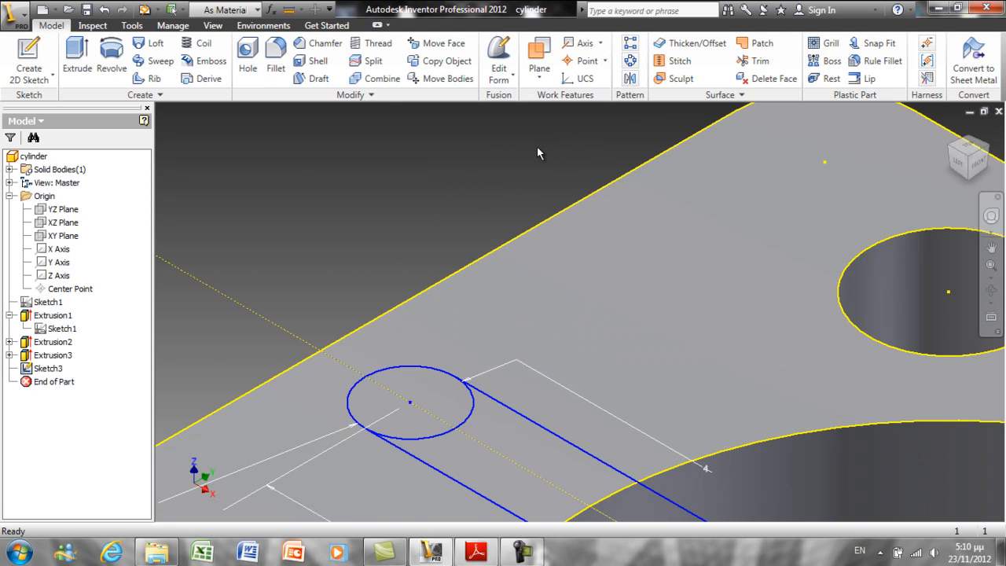
click(78, 53)
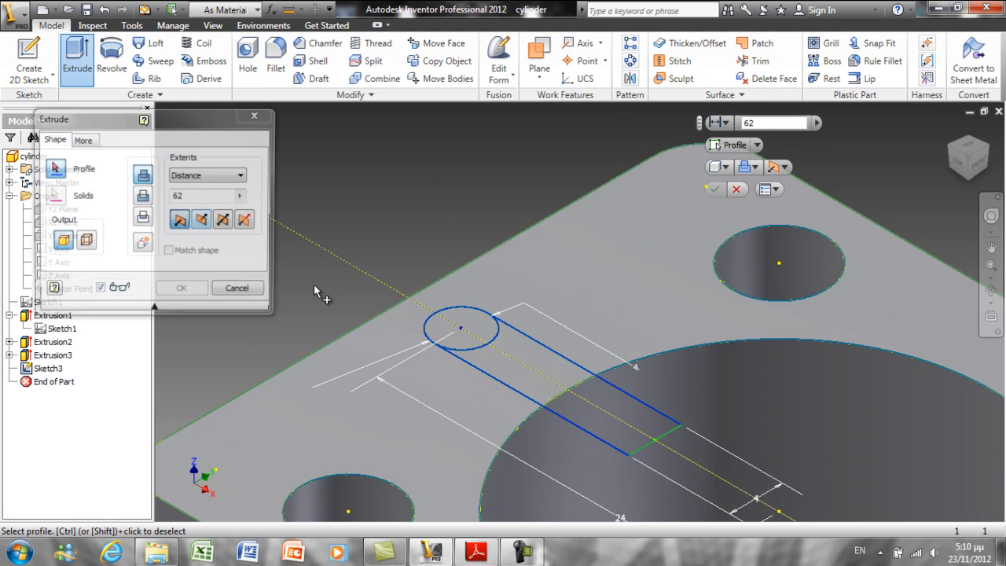
click(452, 334)
click(142, 196)
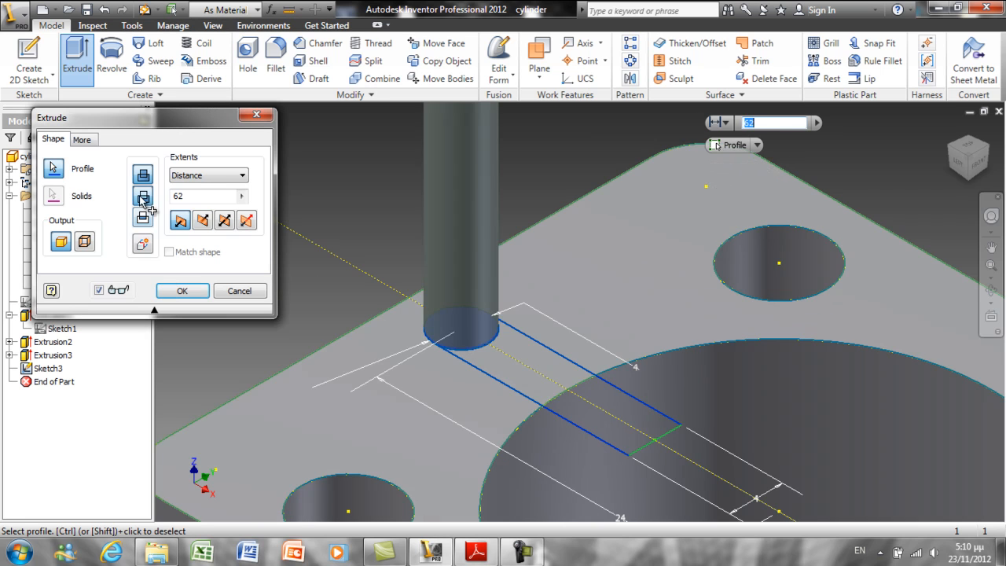
click(198, 177)
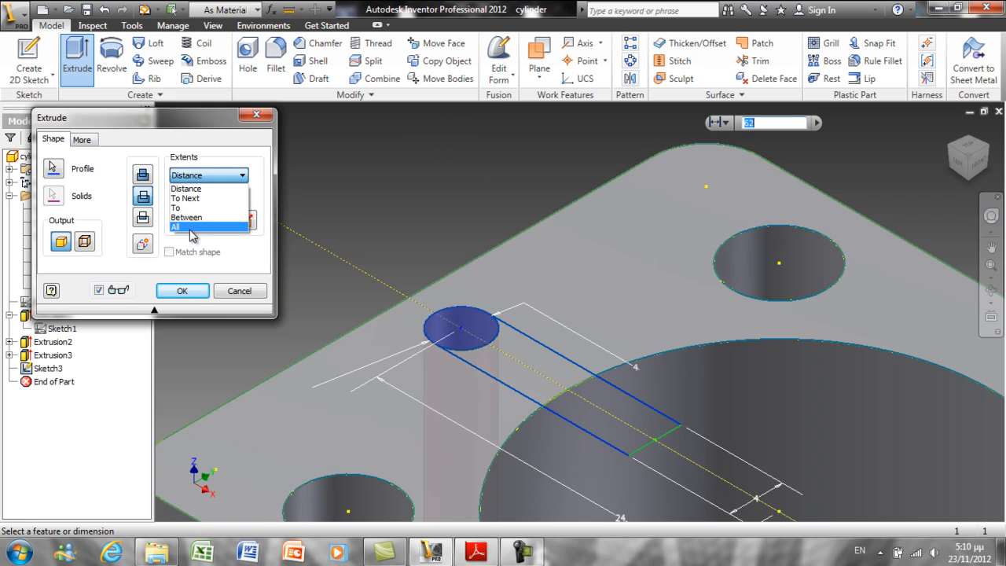
click(191, 227)
click(183, 291)
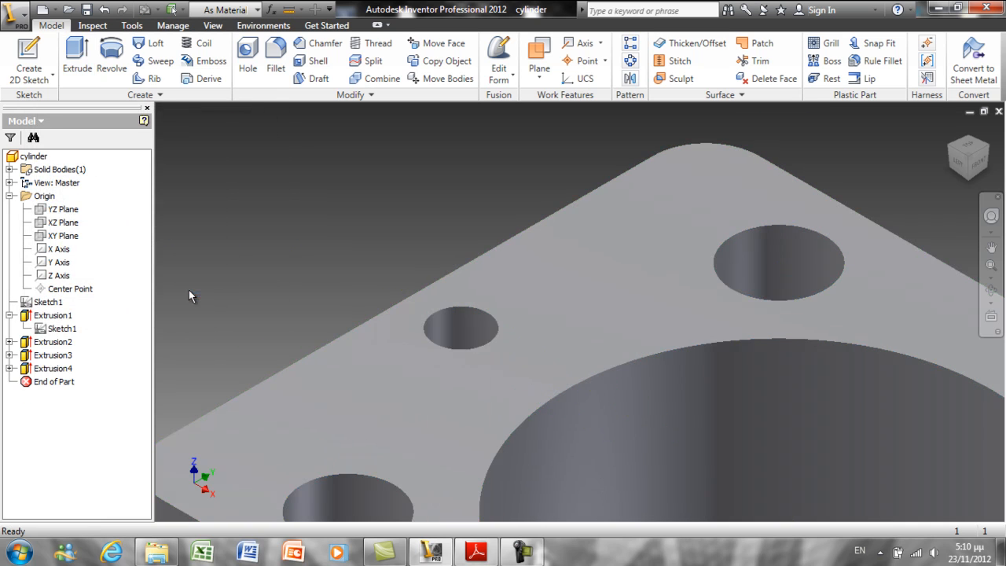
Step: Share the small hole's sketch and cut the slot profile between the hole and the bore 2 mm deep
click(10, 368)
right_click(59, 381)
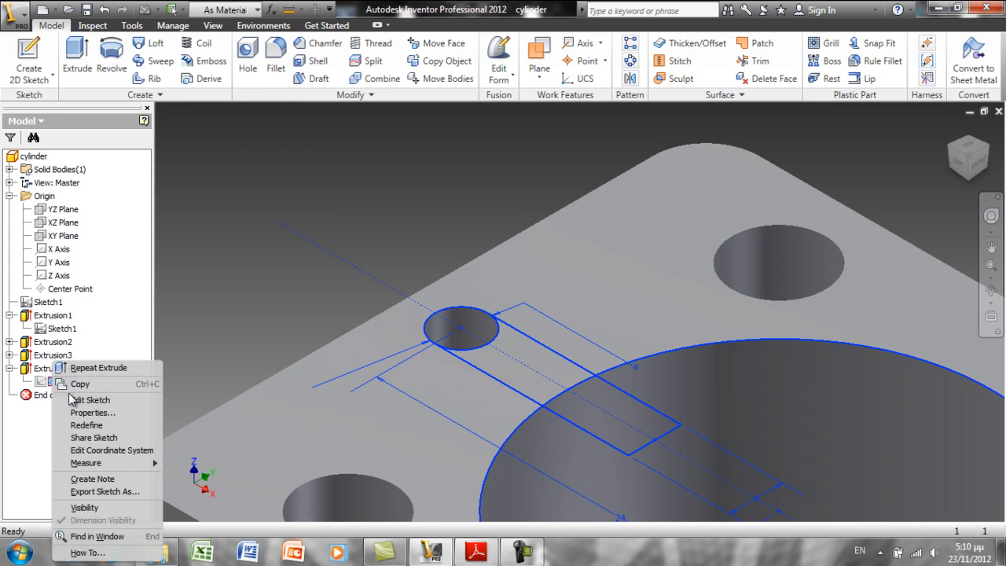
click(99, 438)
click(75, 50)
click(542, 391)
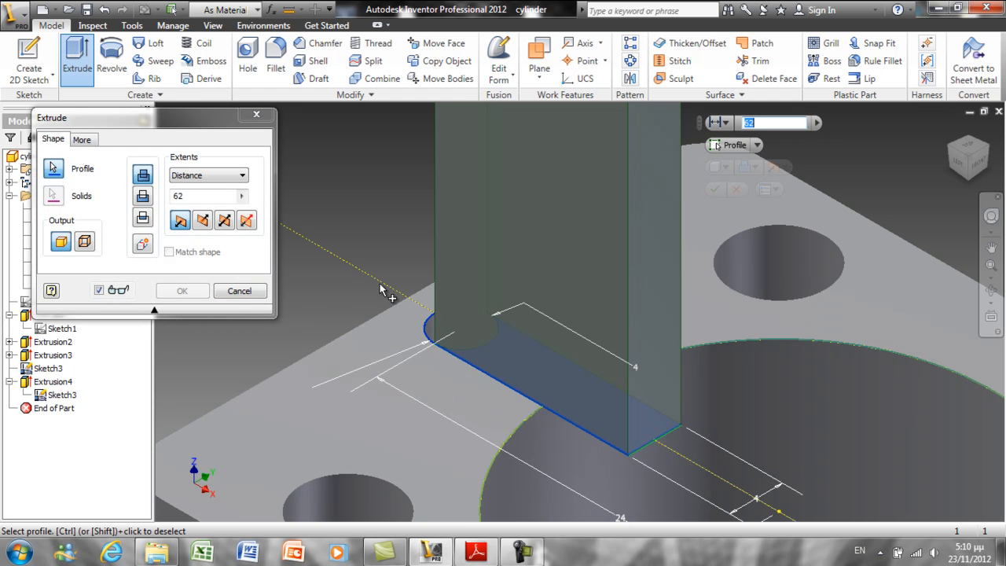
click(143, 195)
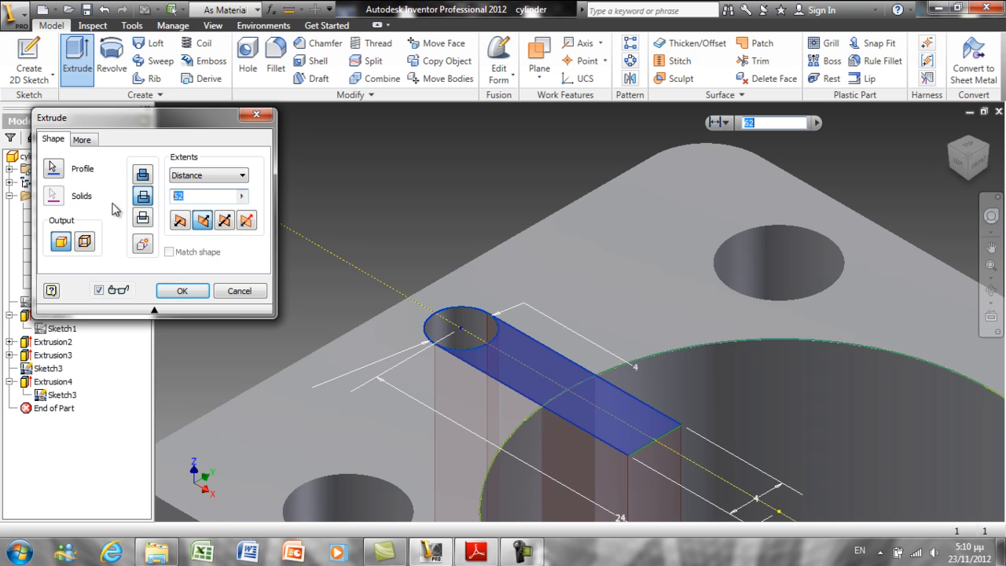
click(181, 291)
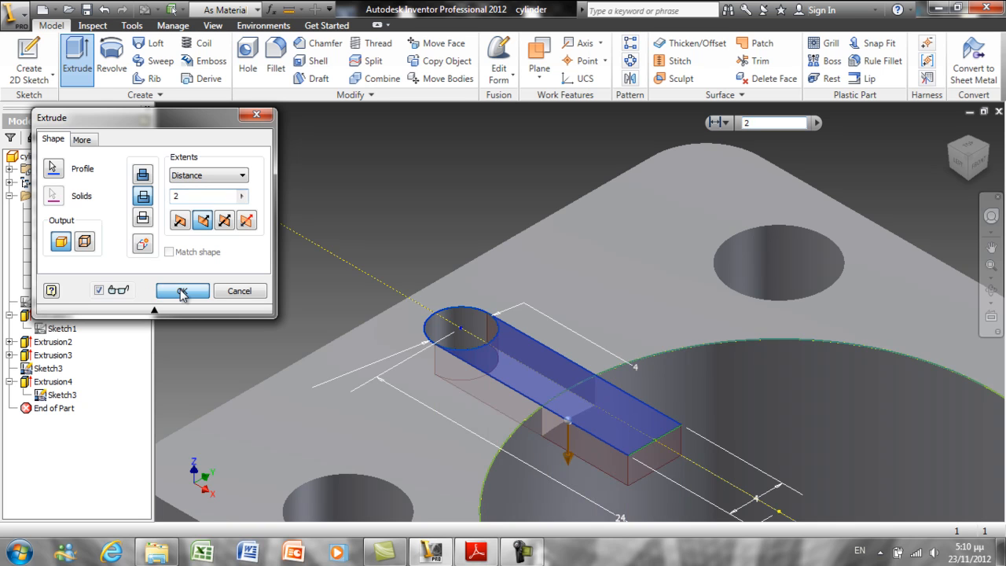
Step: Hide the shared slot sketch, return to the home view and save the part
right_click(79, 397)
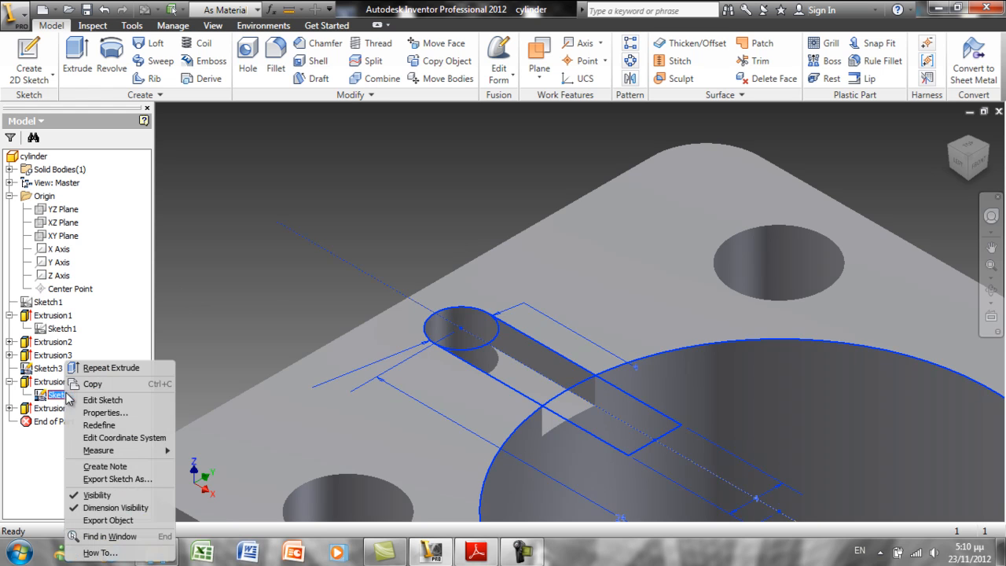
click(97, 497)
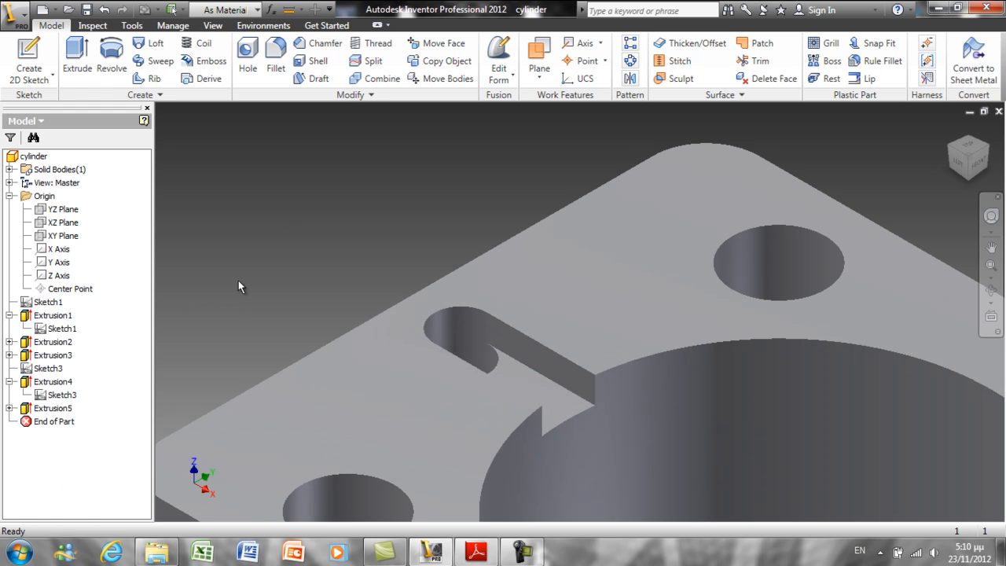
key(F6)
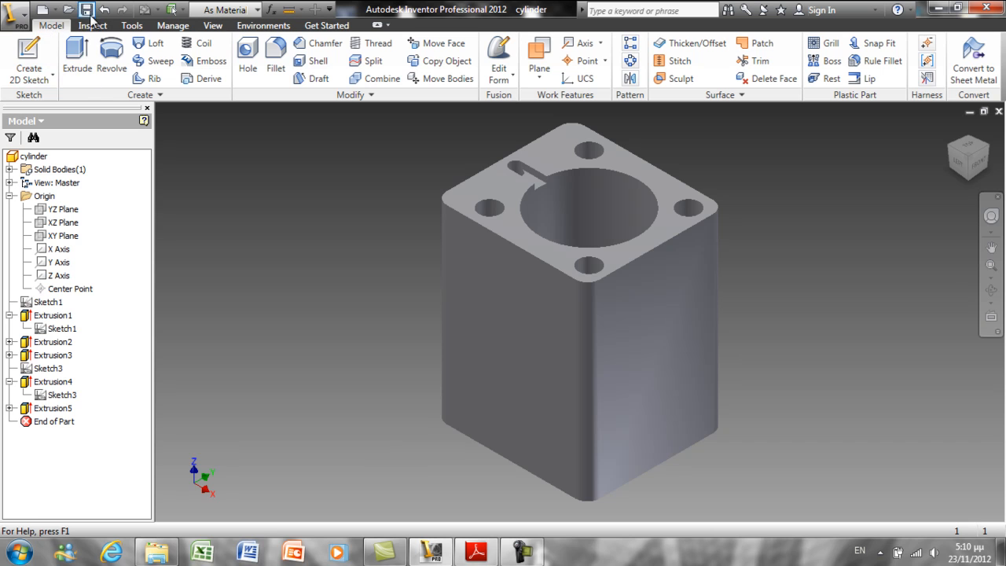
click(86, 9)
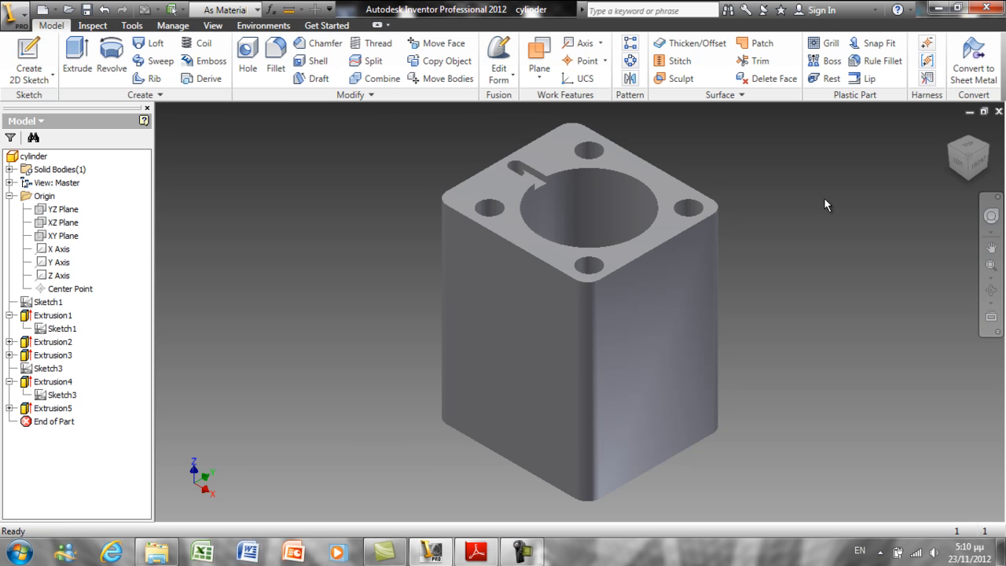
Step: Start a sketch on the XZ plane, view the part sliced at that plane and project its cut edges
click(29, 59)
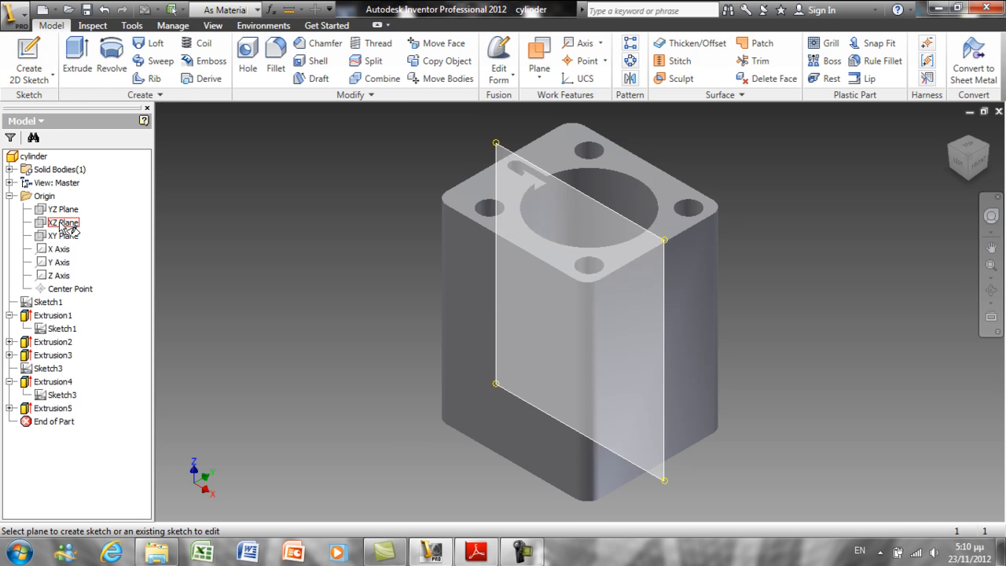
click(63, 222)
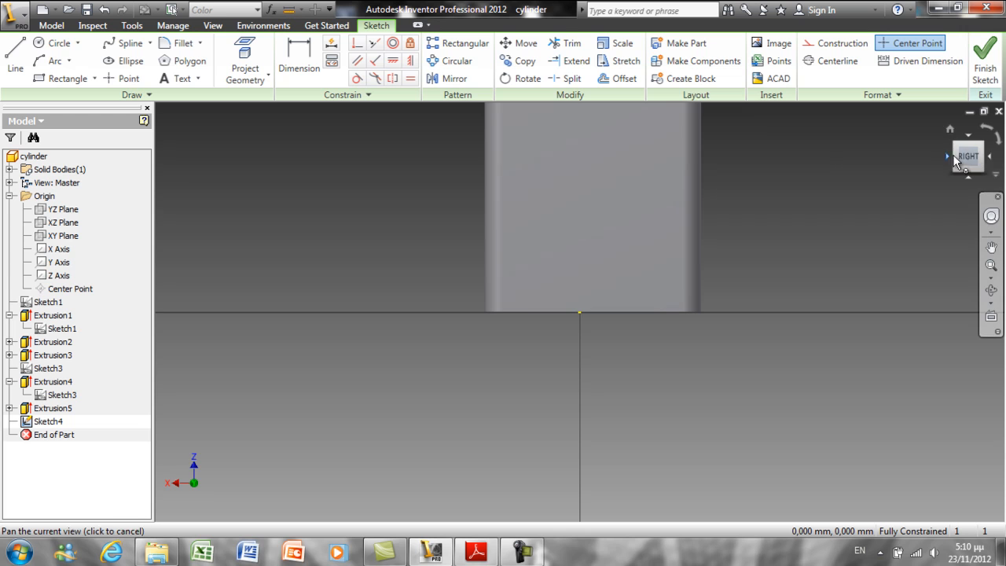
click(948, 155)
click(946, 155)
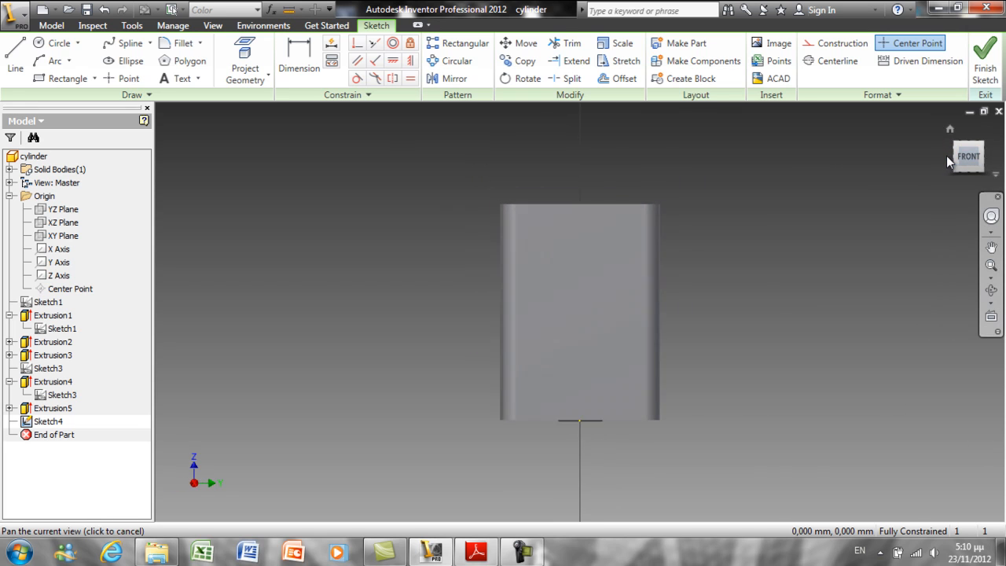
click(253, 74)
click(266, 136)
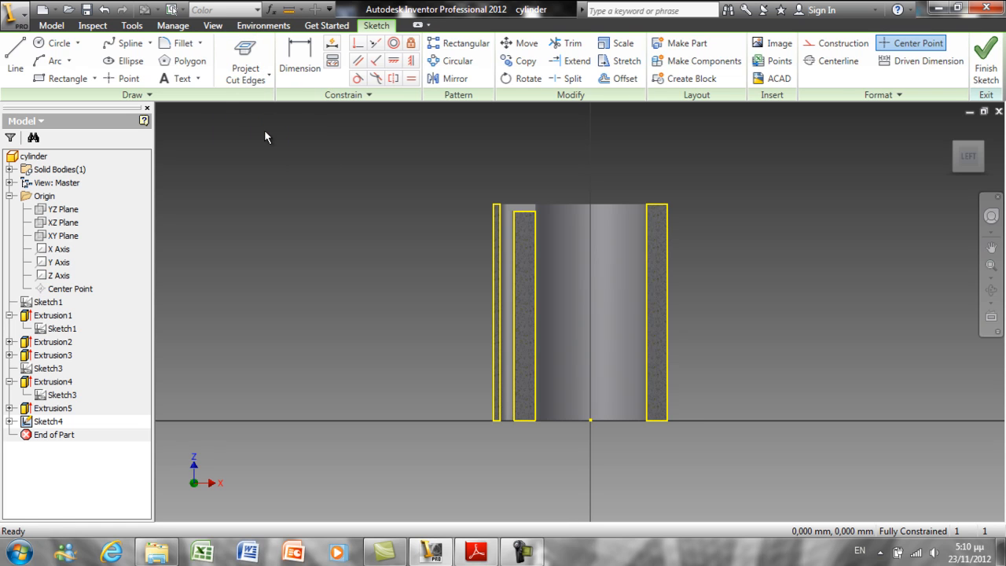
Step: Project the bore and slot geometry, including the block's bottom edge, into the XZ-plane sketch
click(252, 74)
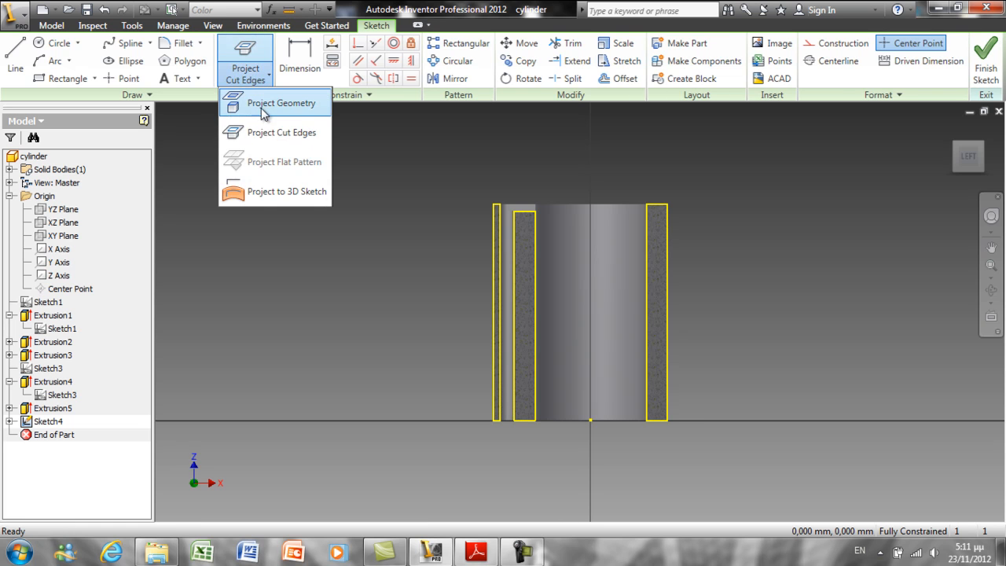
click(256, 101)
click(587, 262)
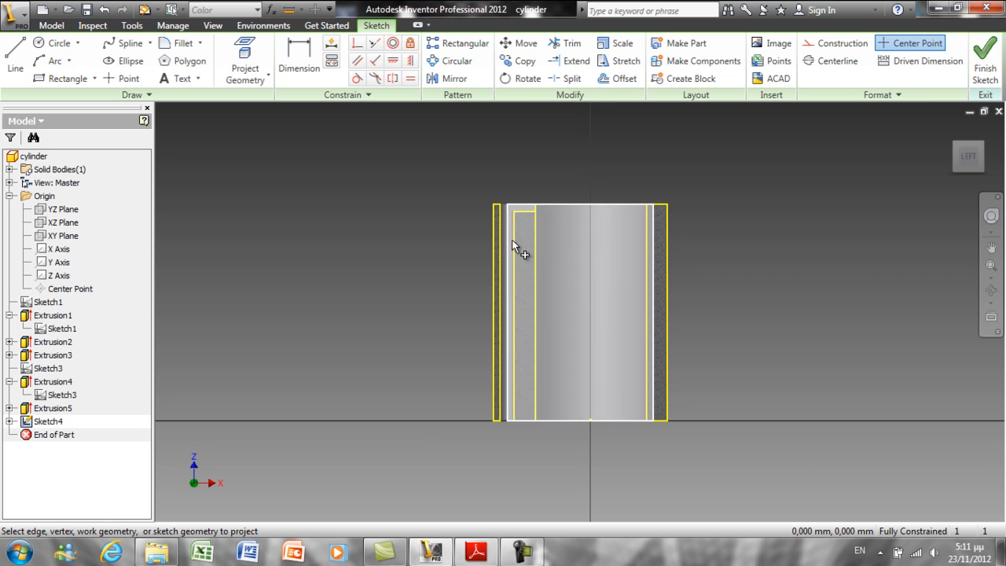
scroll(509, 240, up, 2)
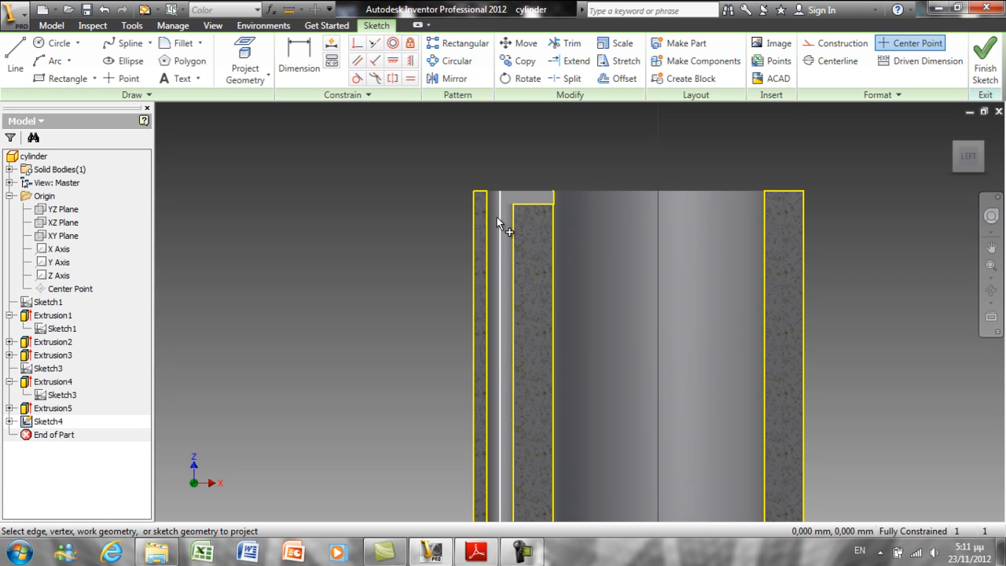
click(520, 198)
mouse_move(610, 308)
middle_down()
mouse_move(559, 250)
mouse_move(450, 171)
middle_up()
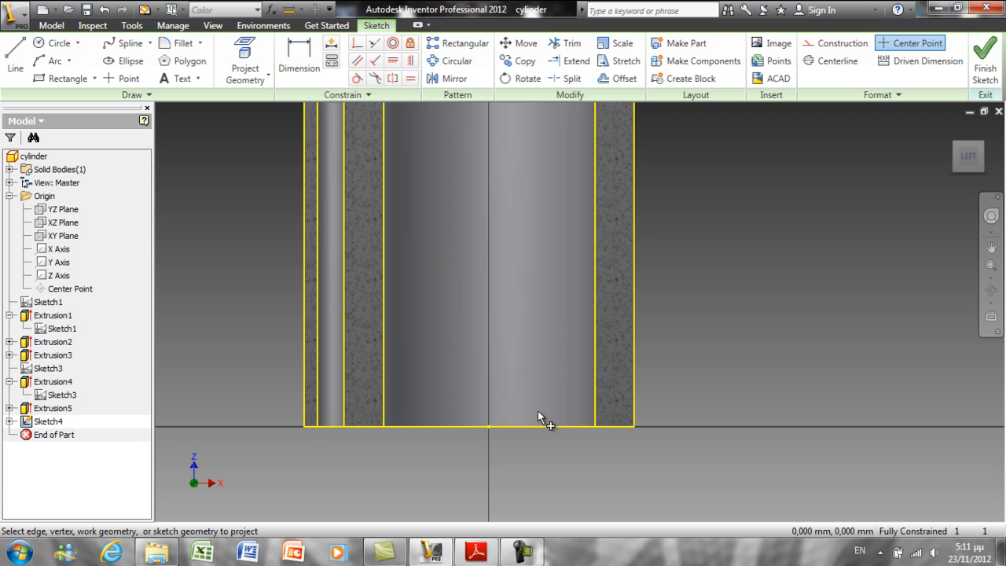
right_click(404, 454)
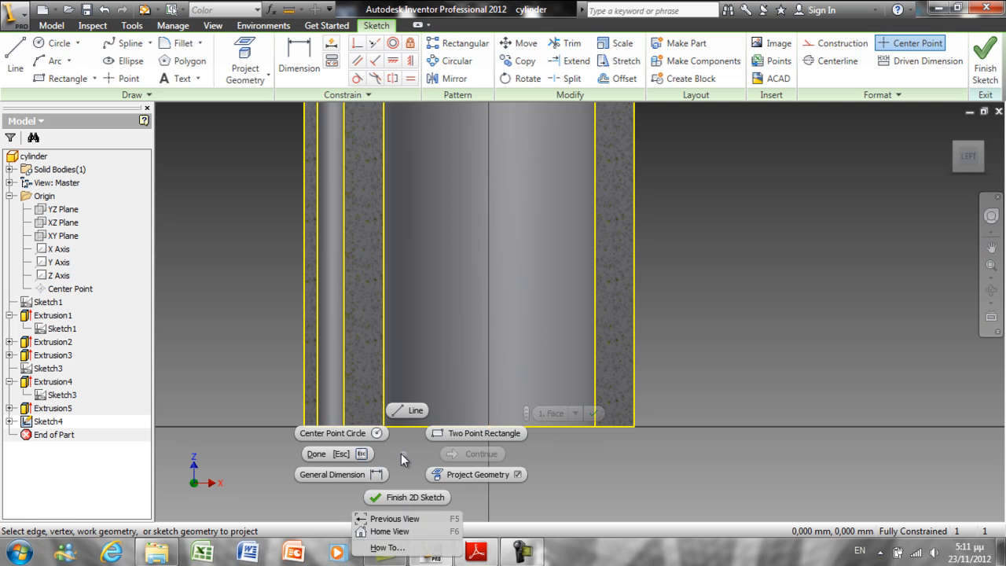
click(358, 454)
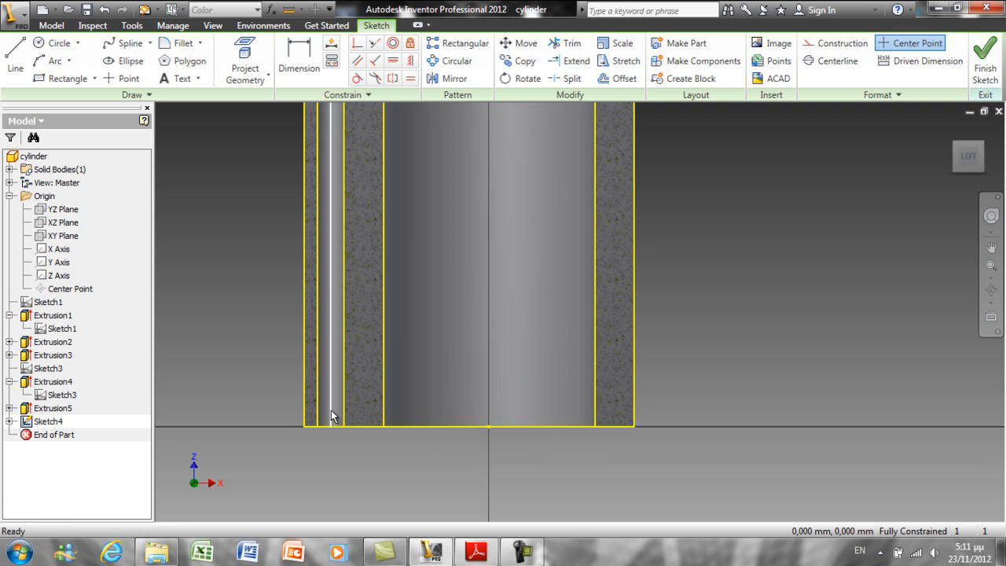
Step: Draw a 36 by 2 mm rectangle just below the block's sectioned bottom edge
click(63, 79)
click(331, 453)
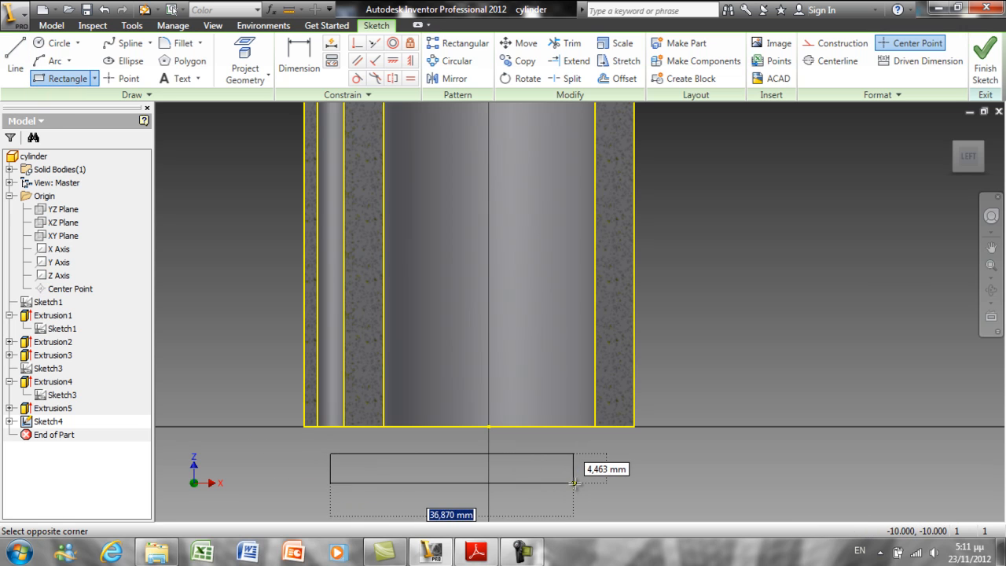
text(36)
key(Tab)
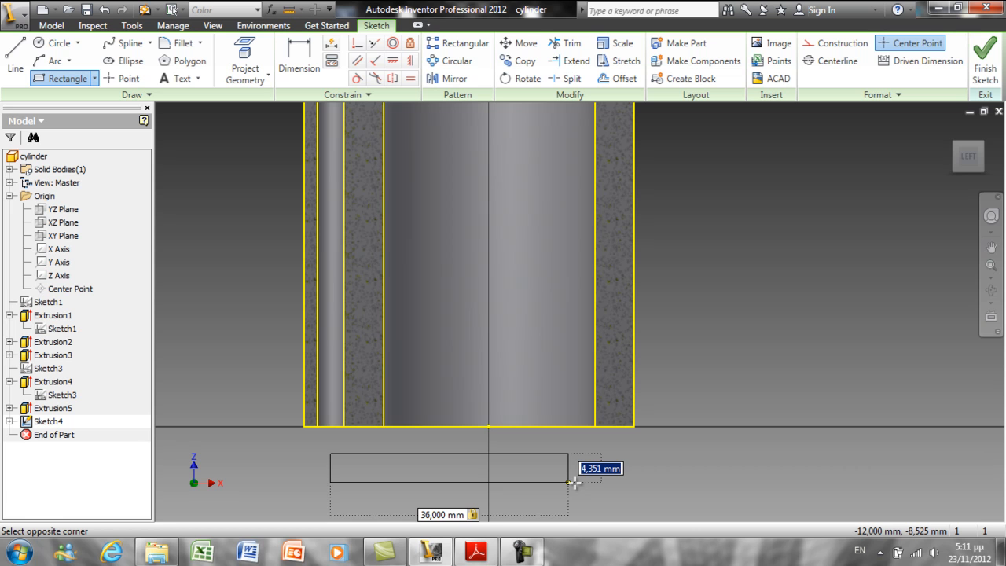
text(2)
key(Return)
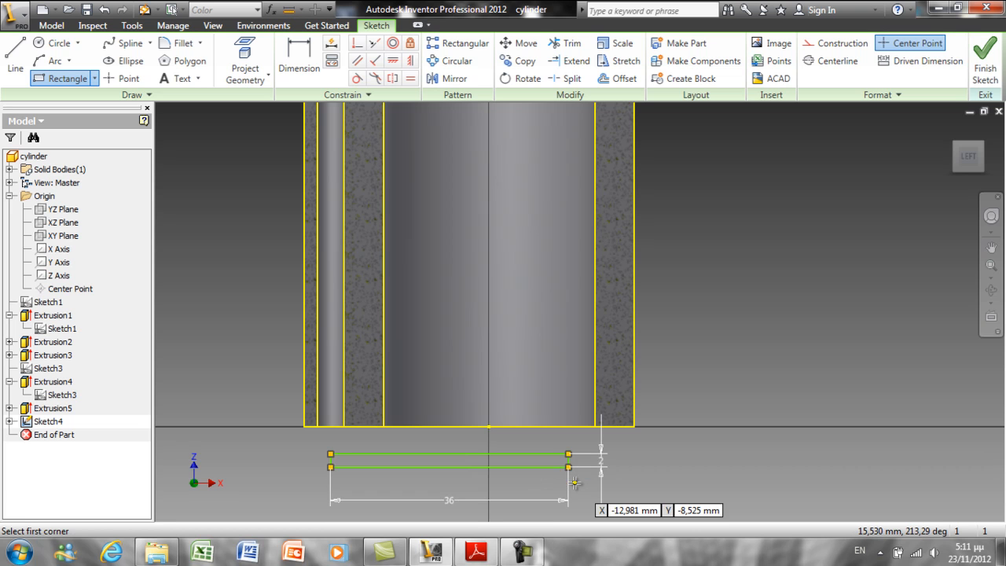
right_click(667, 459)
click(602, 462)
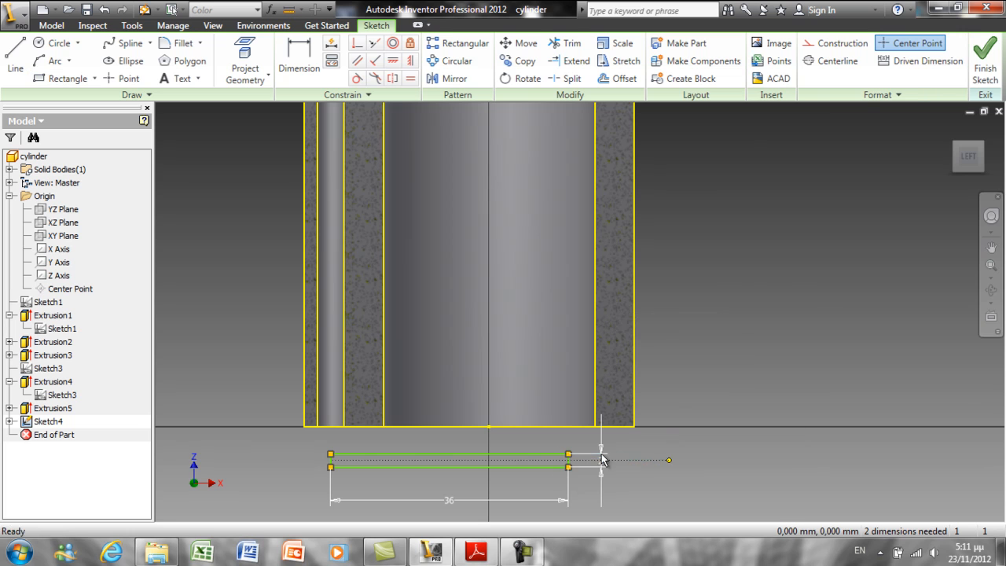
Step: Project the Z axis into the sketch as construction geometry, with construction mode switched off again for new geometry
click(837, 43)
click(254, 61)
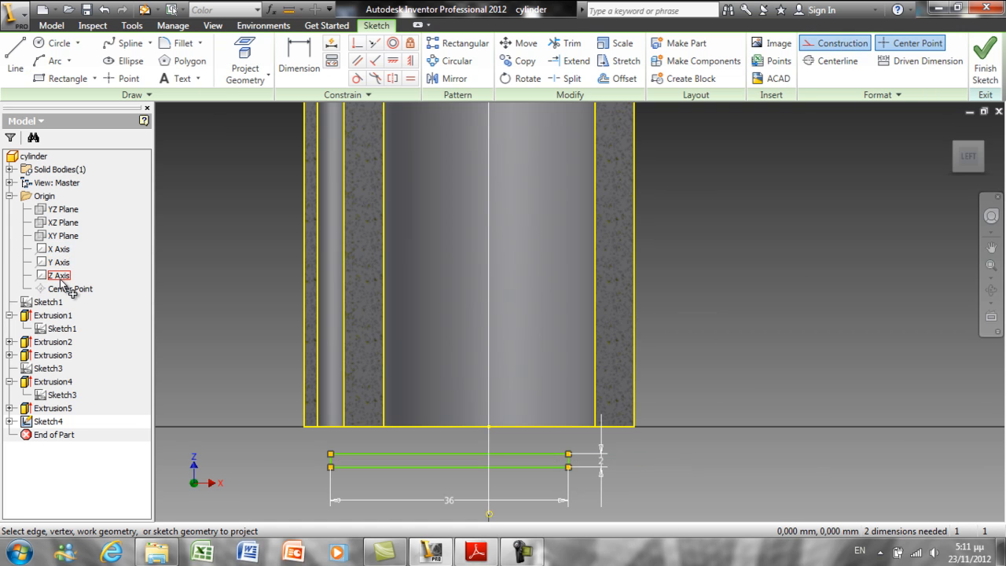
right_click(240, 290)
click(212, 294)
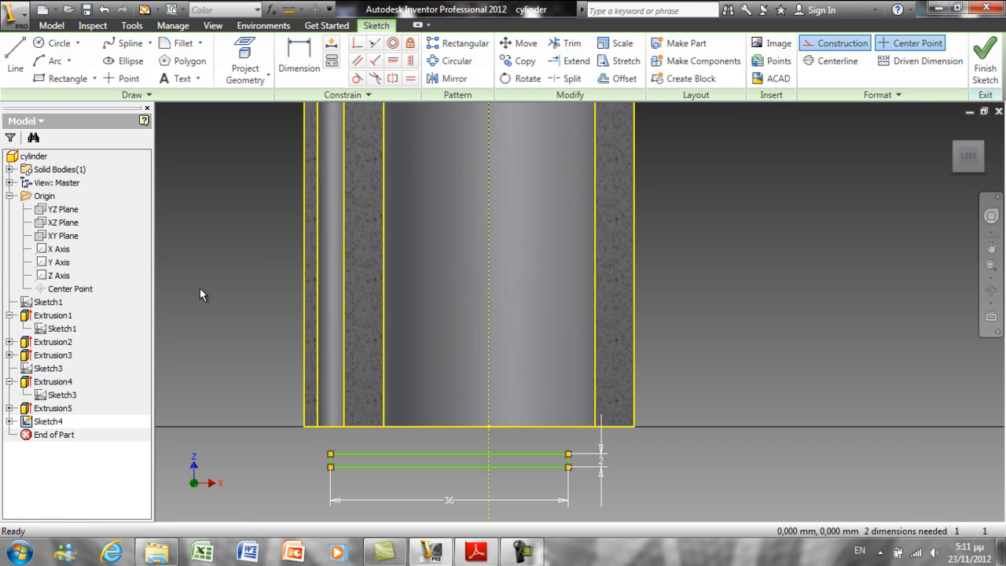
click(821, 46)
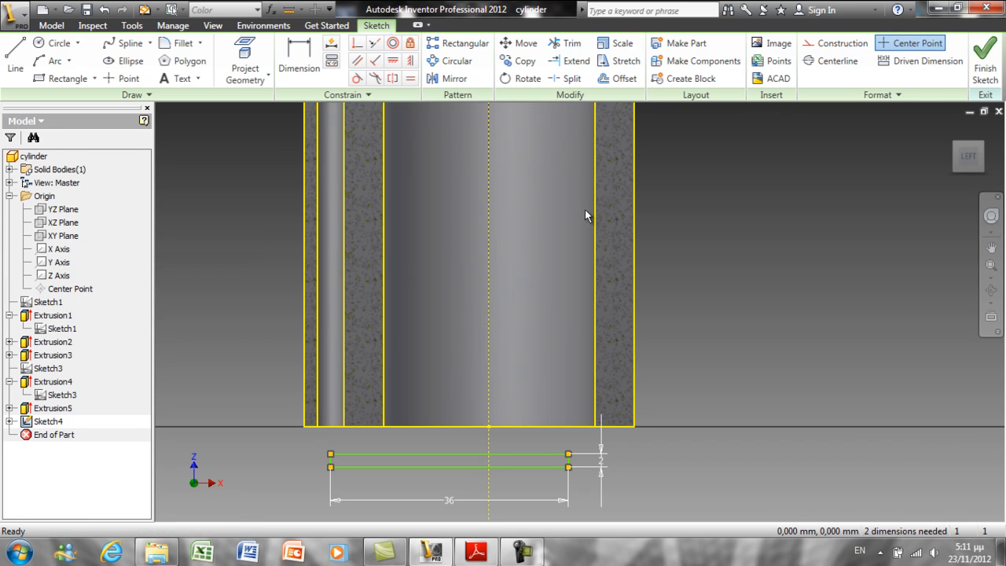
Step: Centre the rectangle on the bore axis by making its upper edge's midpoint coincident with the projected Z axis
click(357, 44)
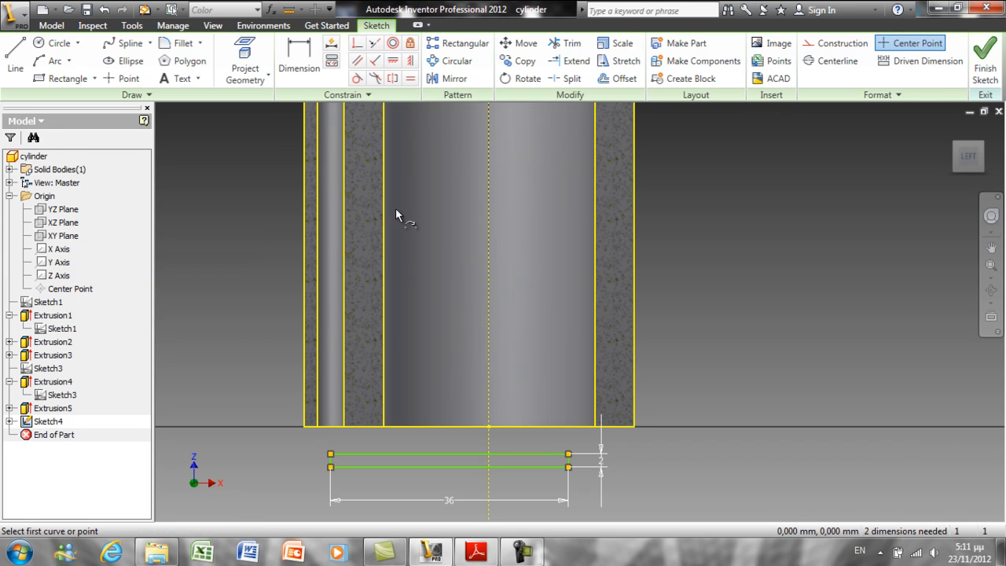
click(449, 454)
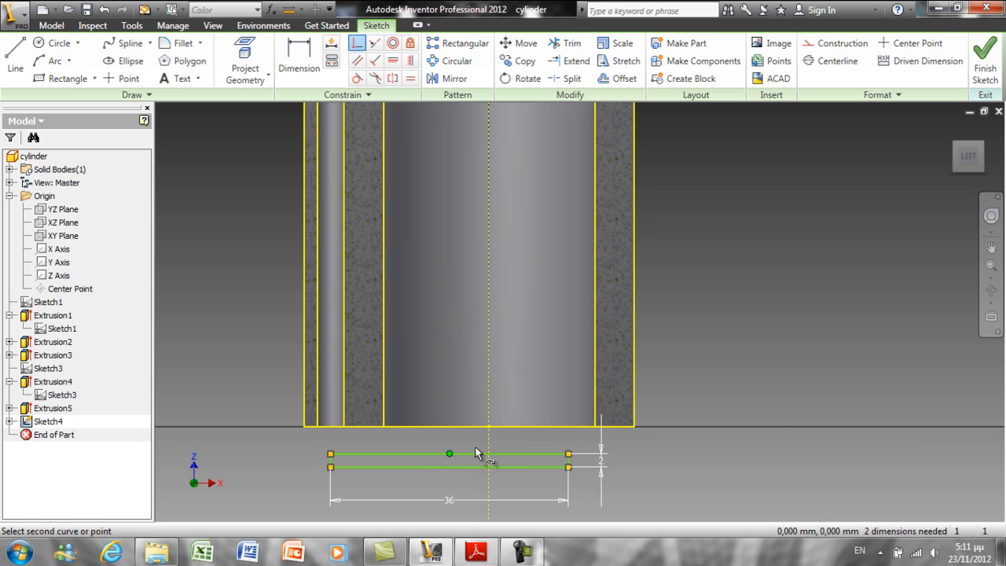
click(488, 445)
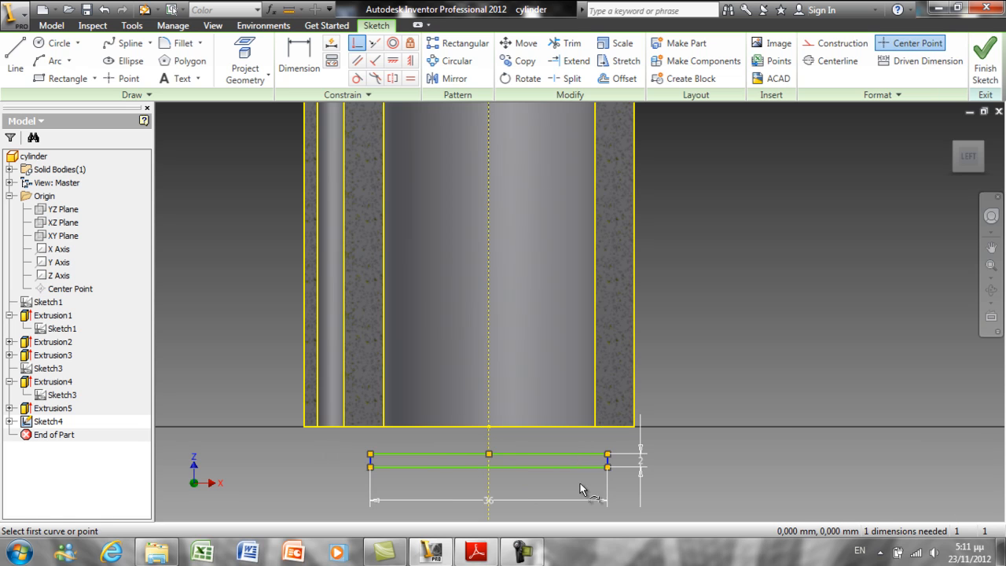
click(608, 465)
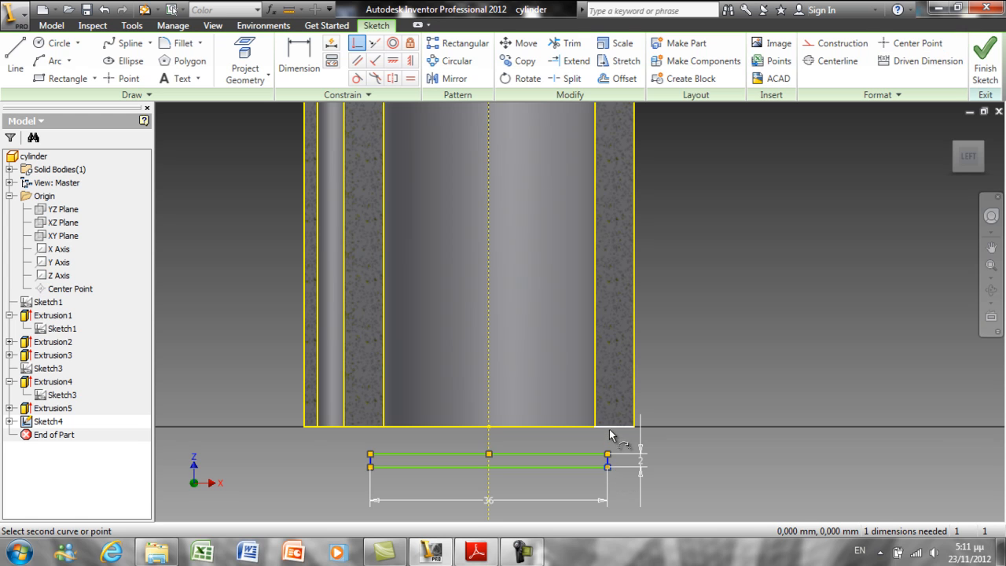
click(614, 430)
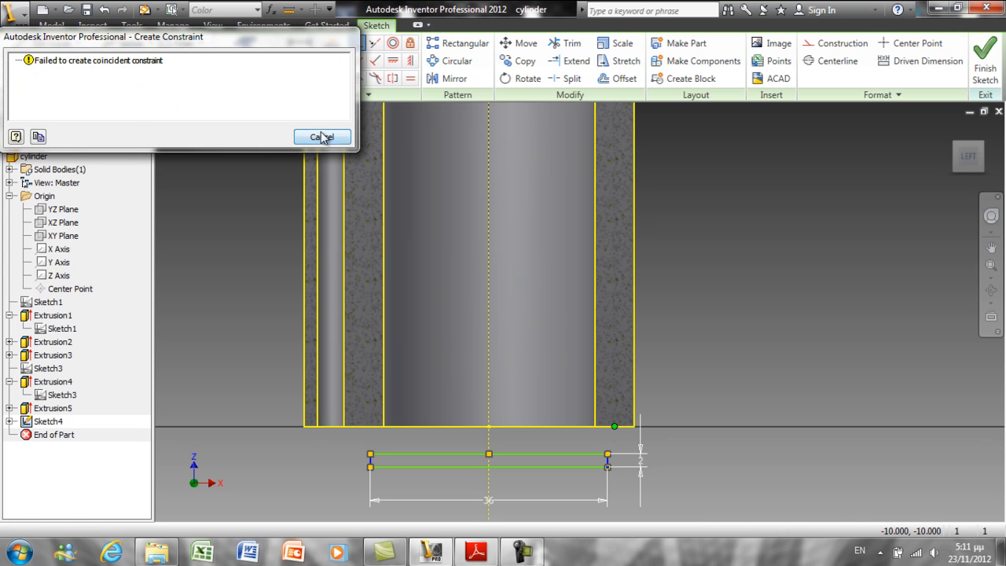
click(322, 137)
Step: Make the rectangle's lower corner coincident with the block's projected bottom edge
click(358, 43)
click(609, 467)
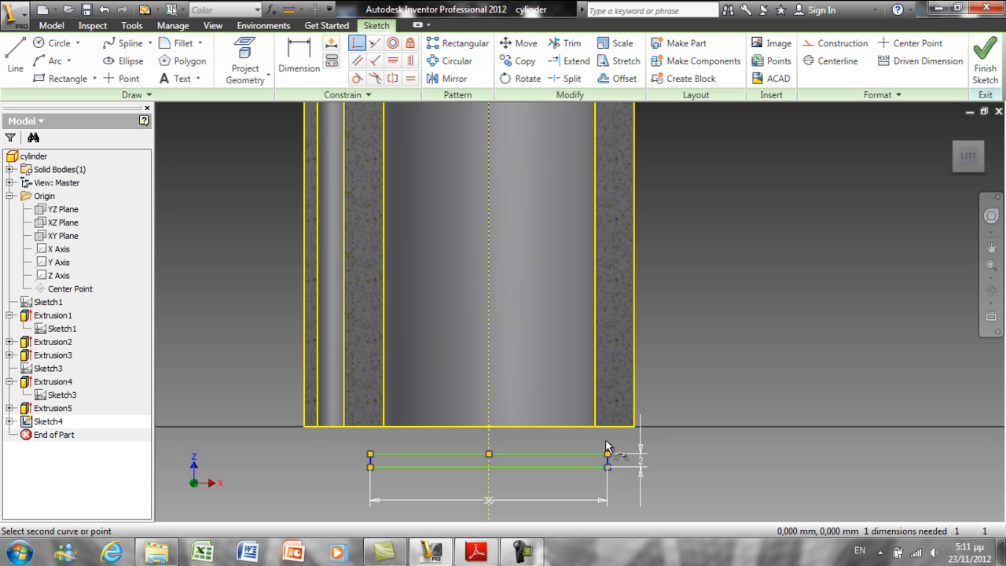
click(605, 429)
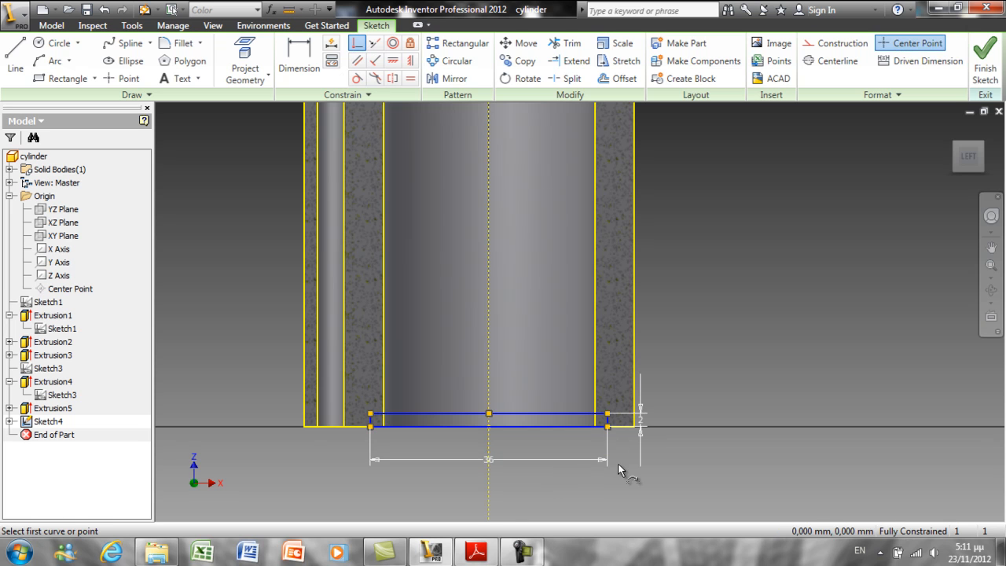
right_click(617, 463)
click(581, 463)
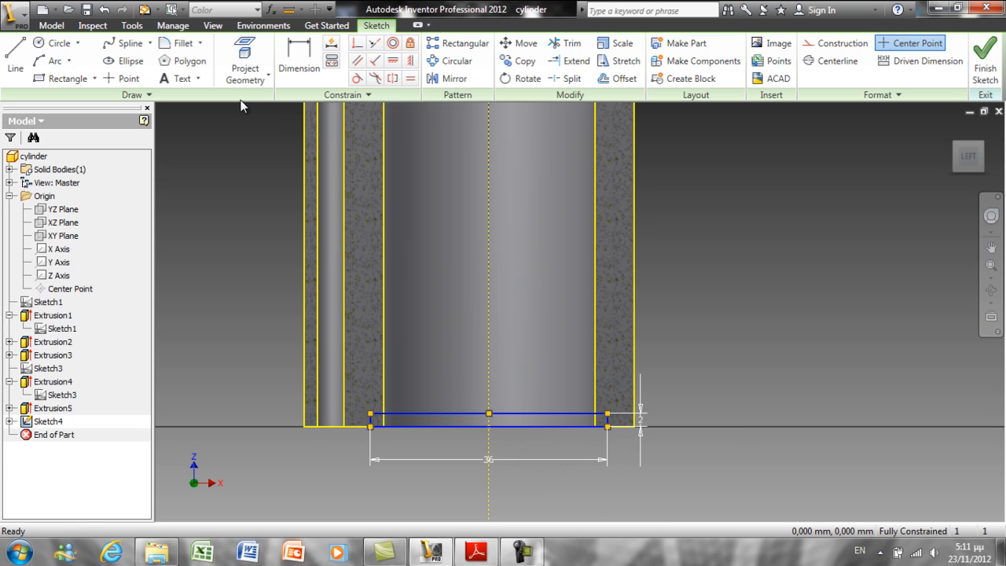
Step: Draw a 20 by 2 mm rectangle from the first rectangle's lower corner on the oil hole side, extending outward past the block
click(68, 78)
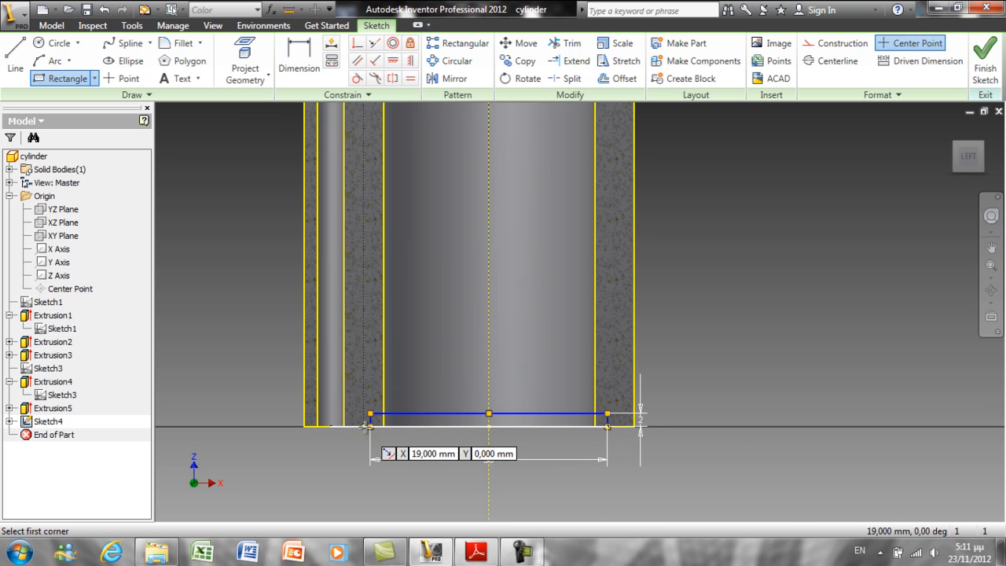
click(366, 425)
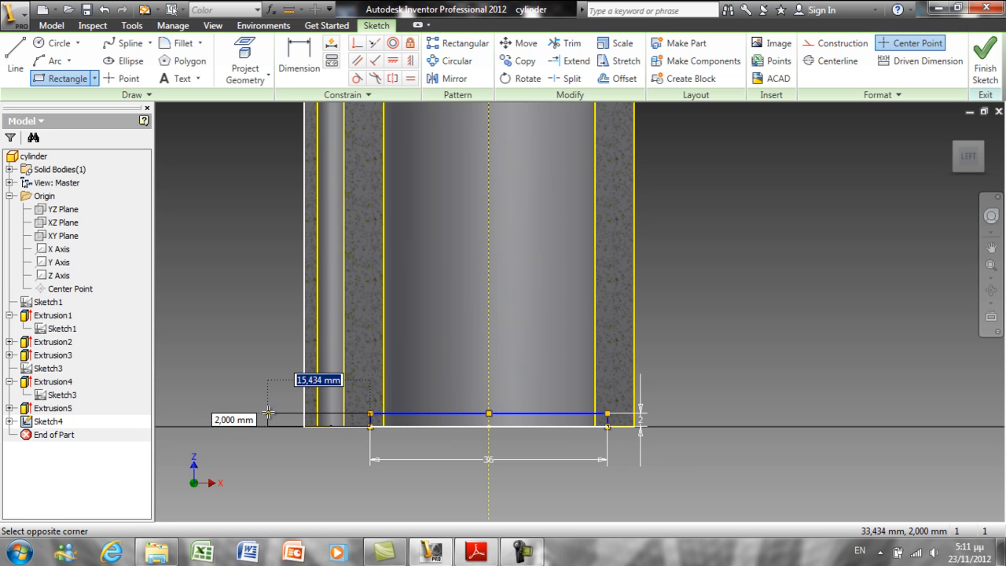
text(20)
key(Tab)
text(2)
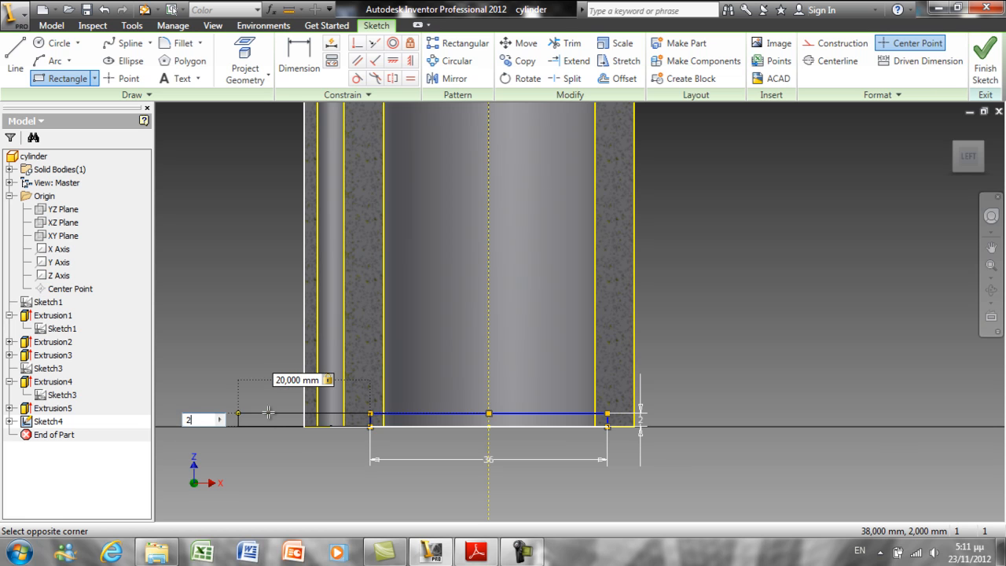
key(Return)
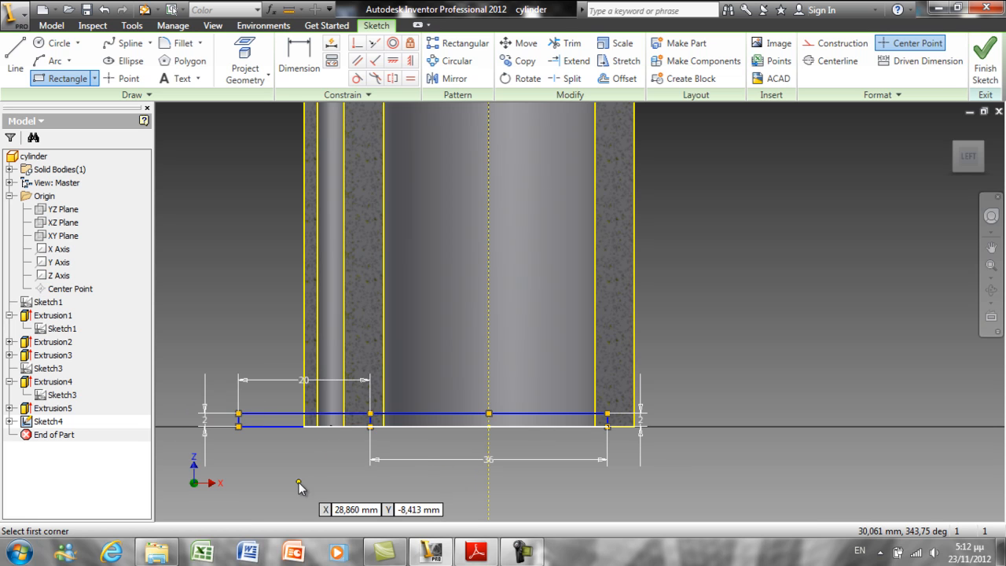
right_click(299, 481)
click(237, 482)
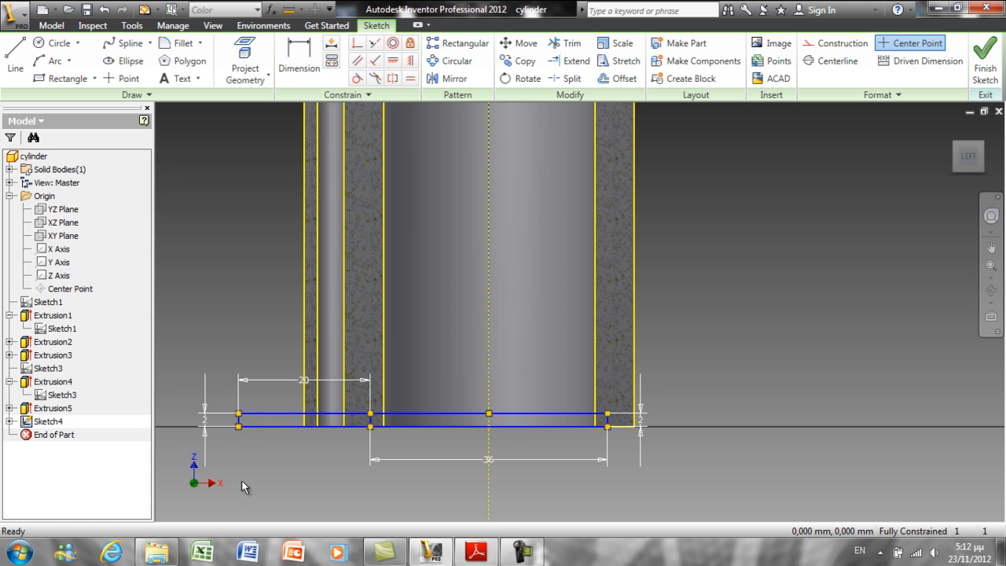
Step: Finish the sketch and cut the 20 by 2 mm outer profile with a full Revolve about the projected Z axis
click(987, 58)
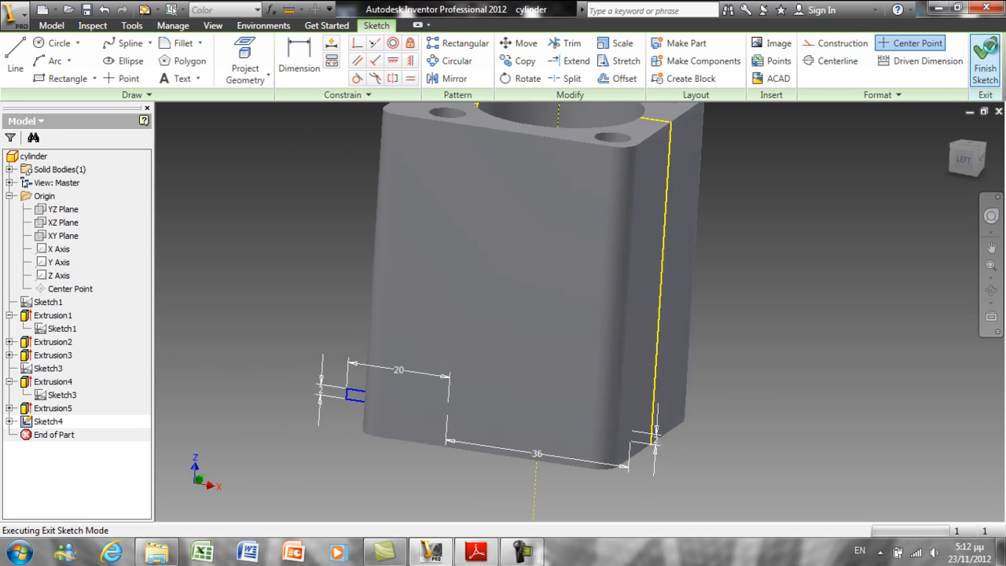
click(958, 171)
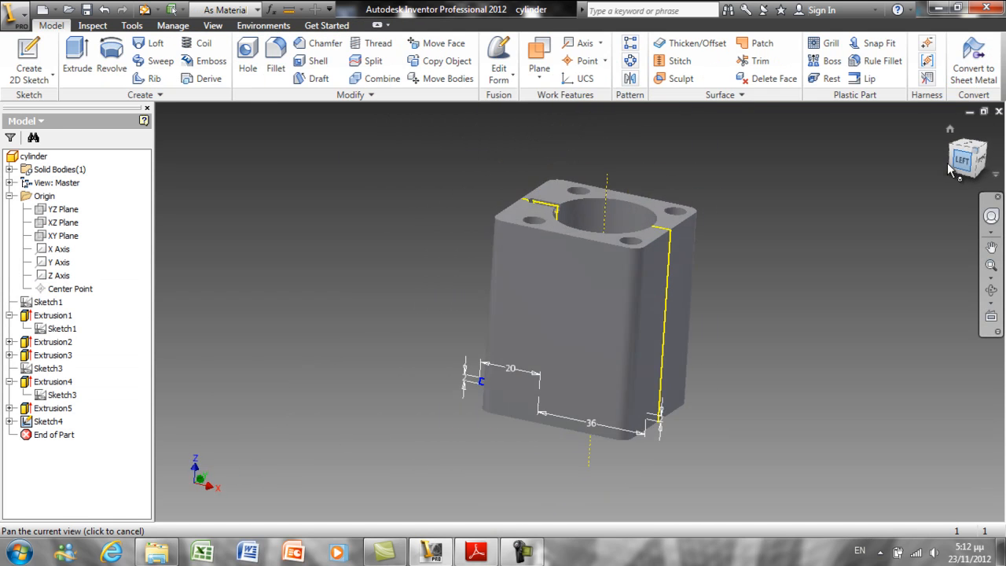
click(958, 176)
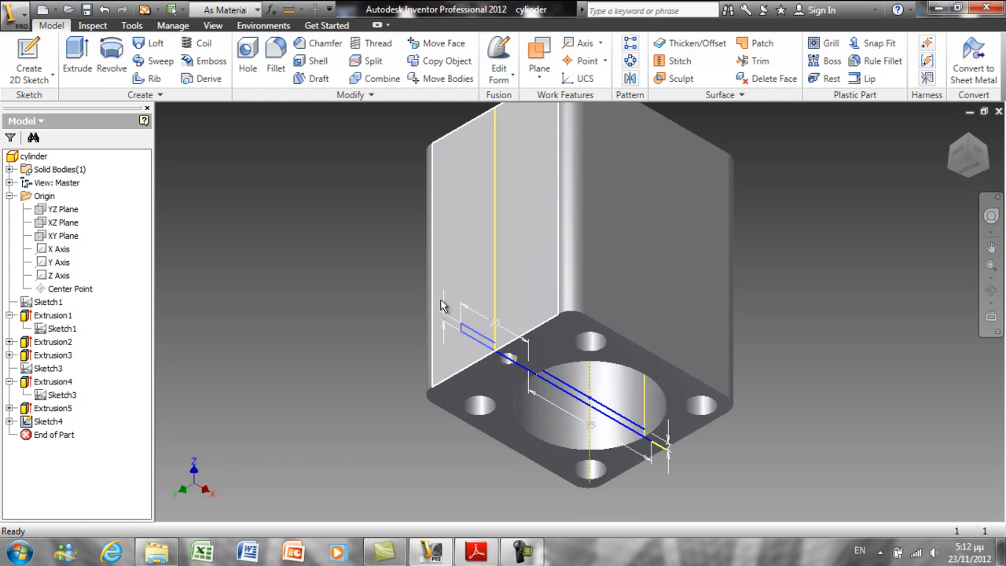
click(112, 60)
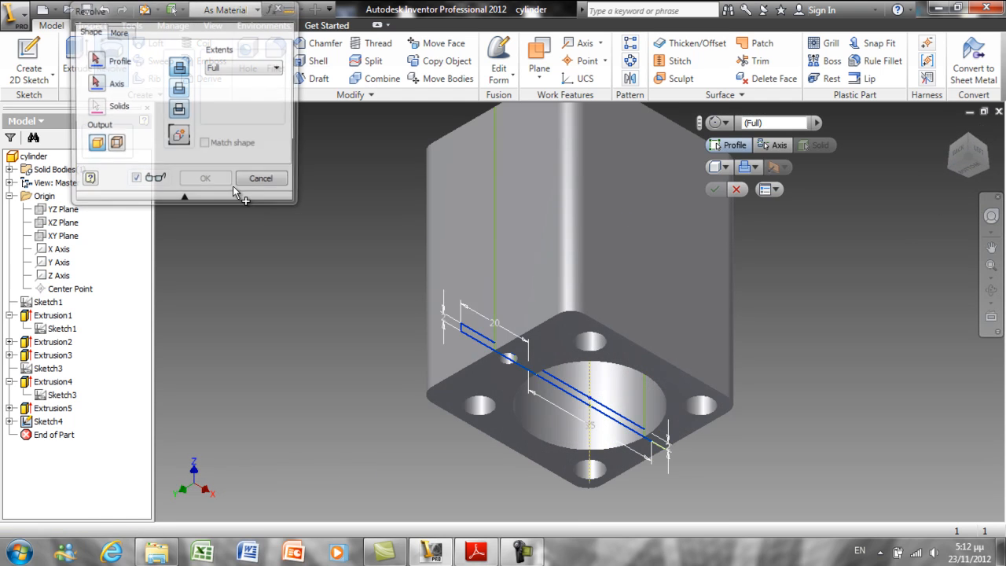
click(477, 340)
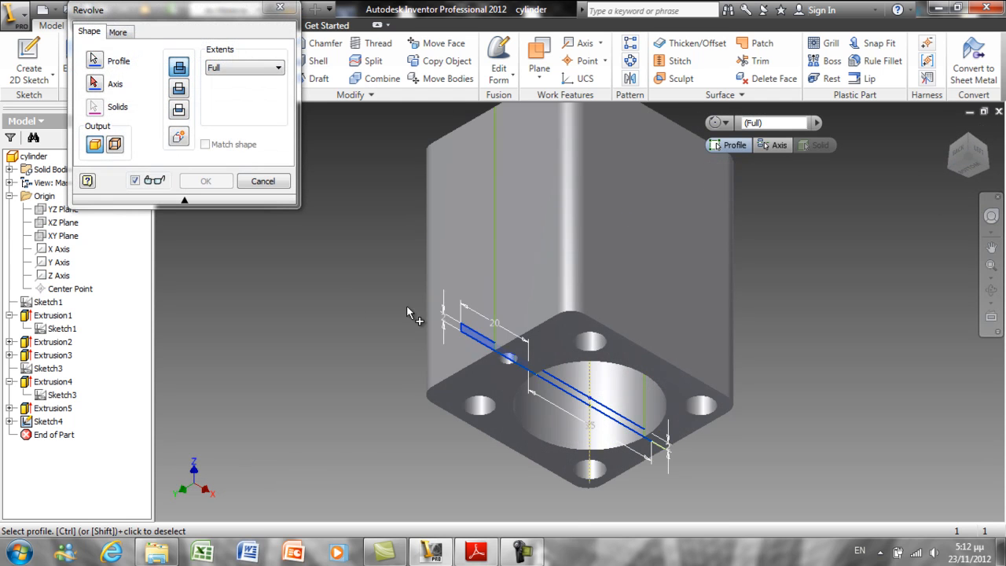
click(104, 85)
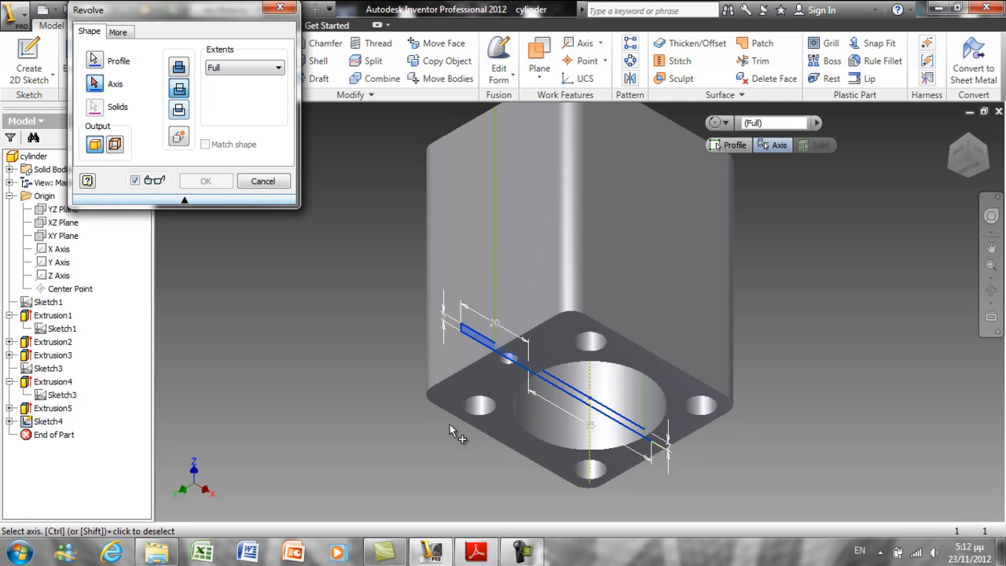
click(590, 470)
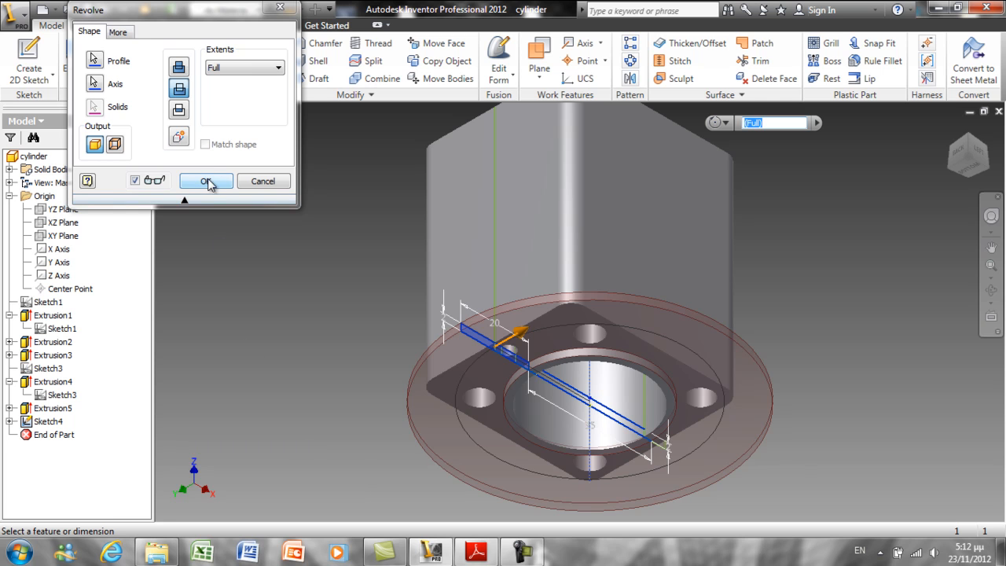
click(206, 181)
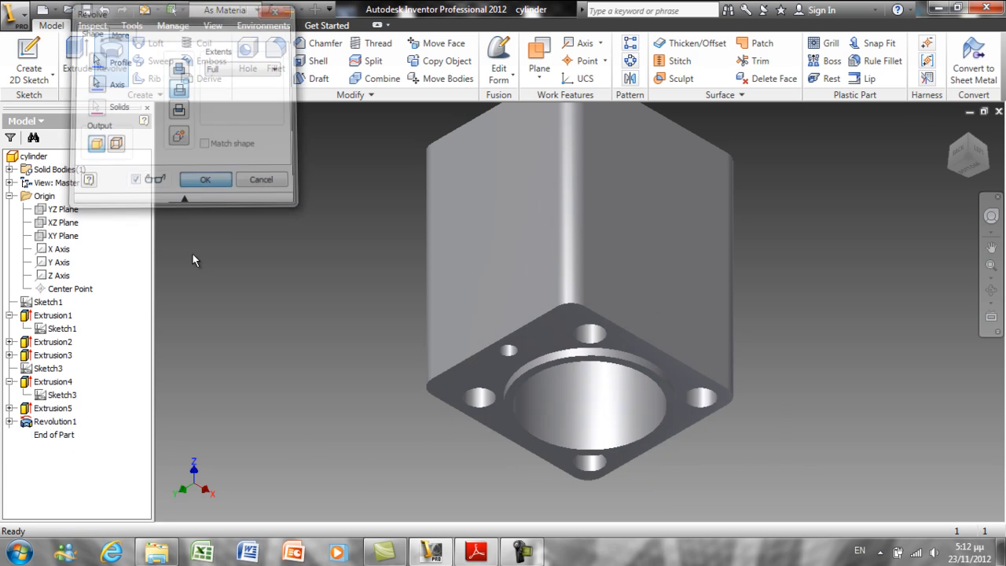
Step: Collapse all features in the model tree, return to the home view and save the part
right_click(112, 440)
click(147, 525)
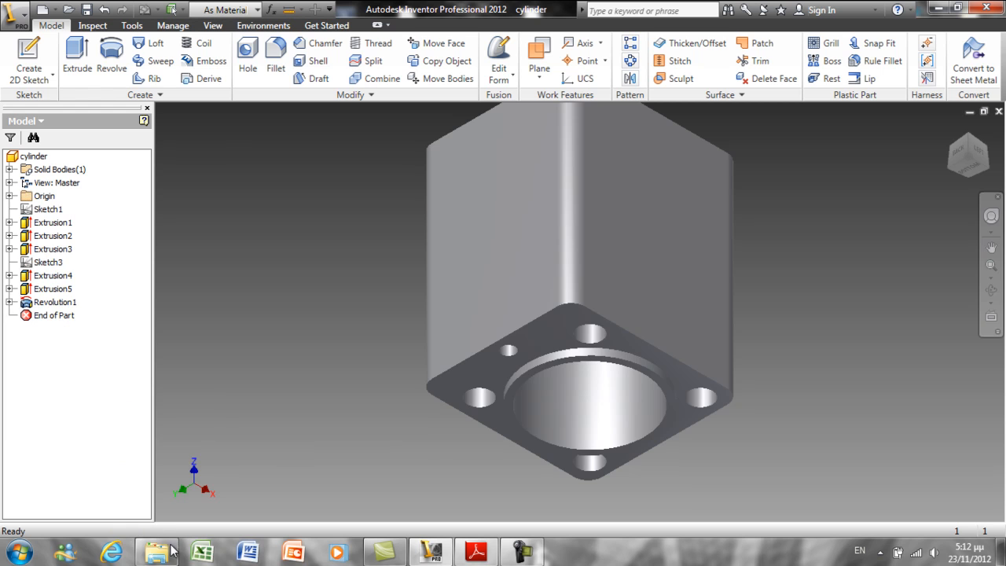
click(949, 131)
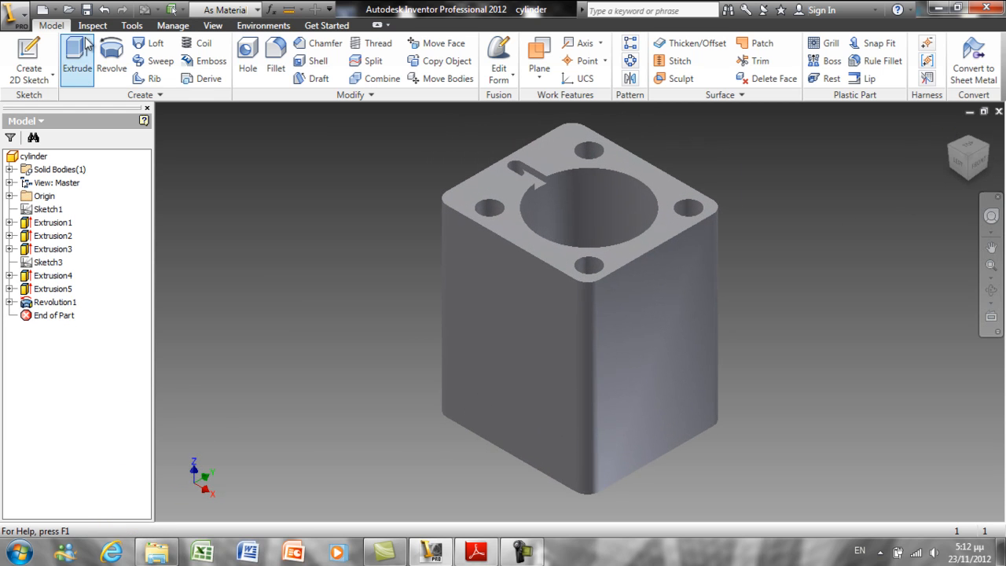
click(87, 11)
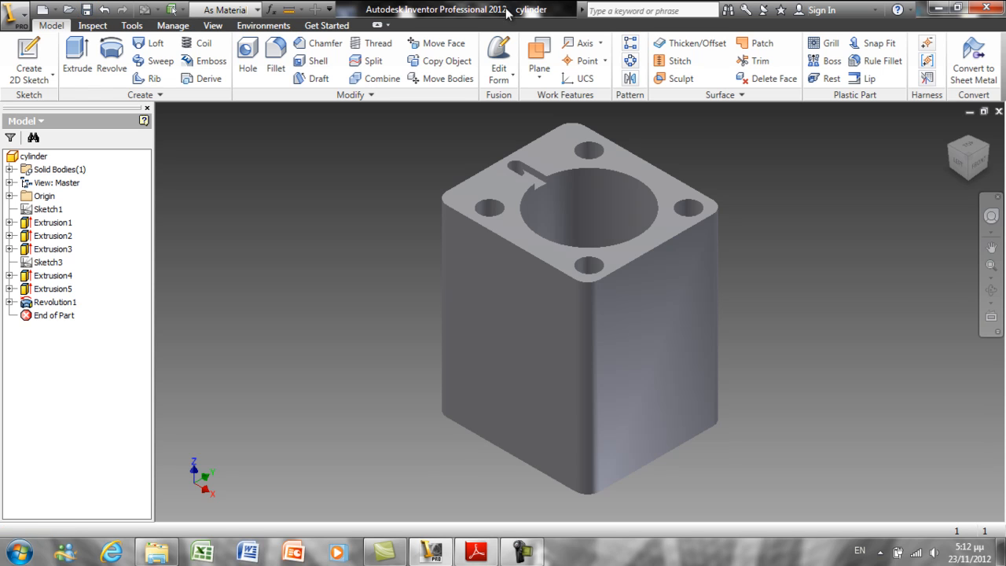
Step: Create a work plane offset downward from the block's top face
click(540, 55)
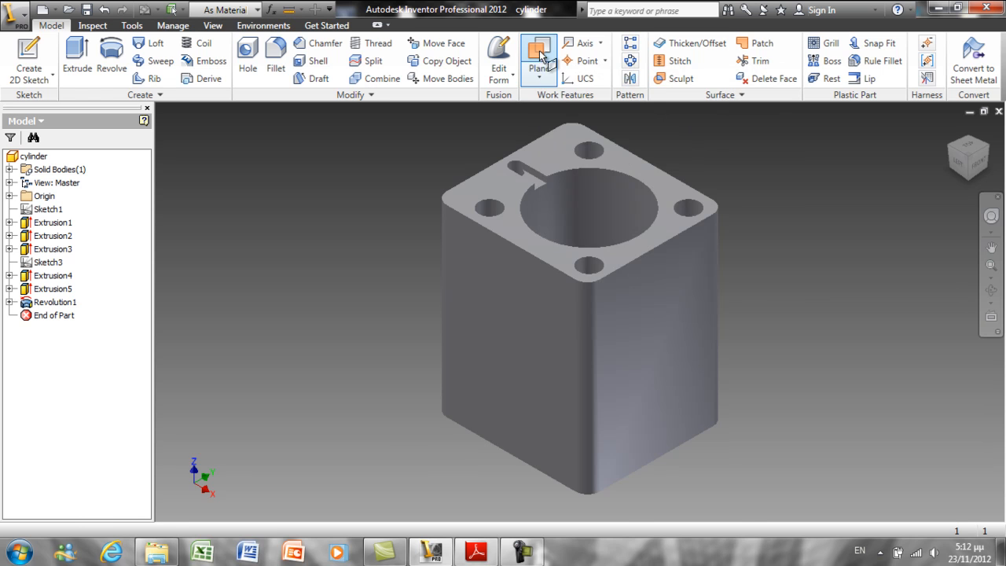
click(674, 221)
text(-8)
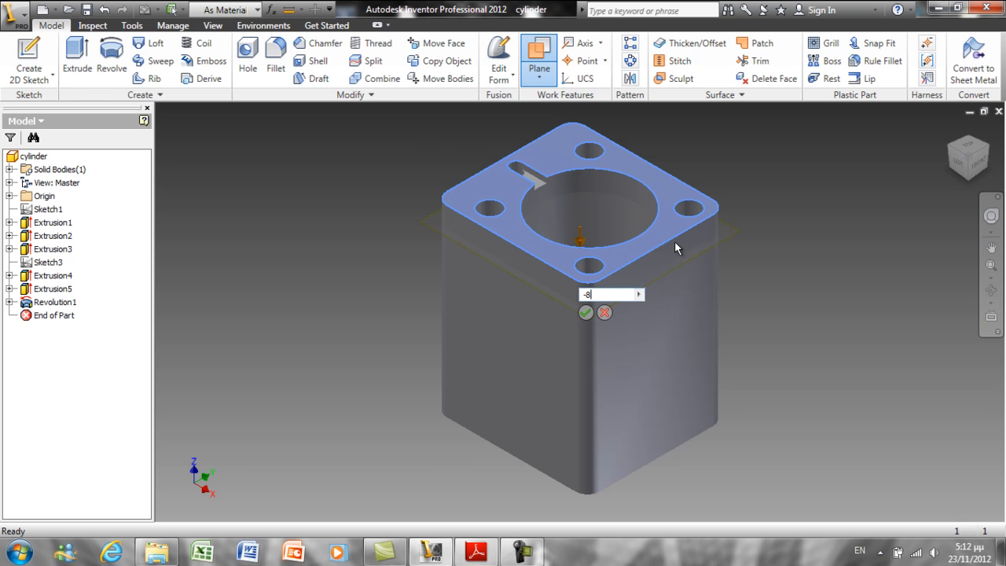
text(4)
key(Return)
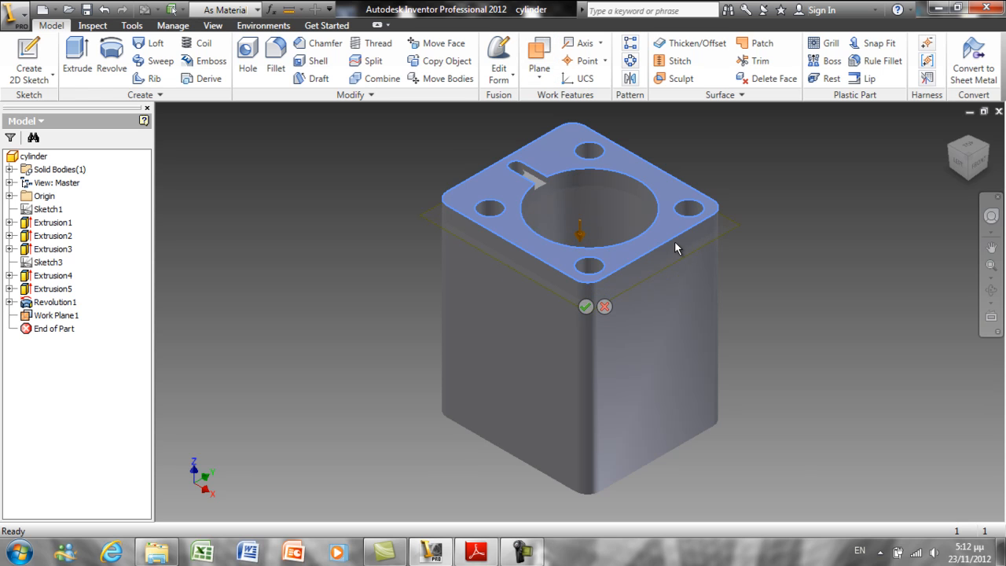
click(739, 230)
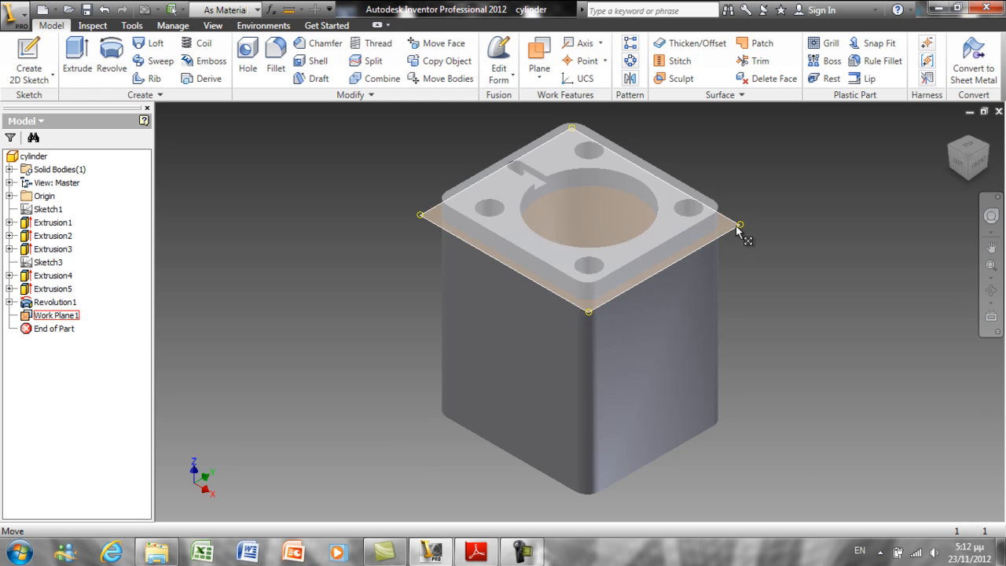
Step: Start a sketch on the offset work plane and project the block's cut edges into it
click(777, 207)
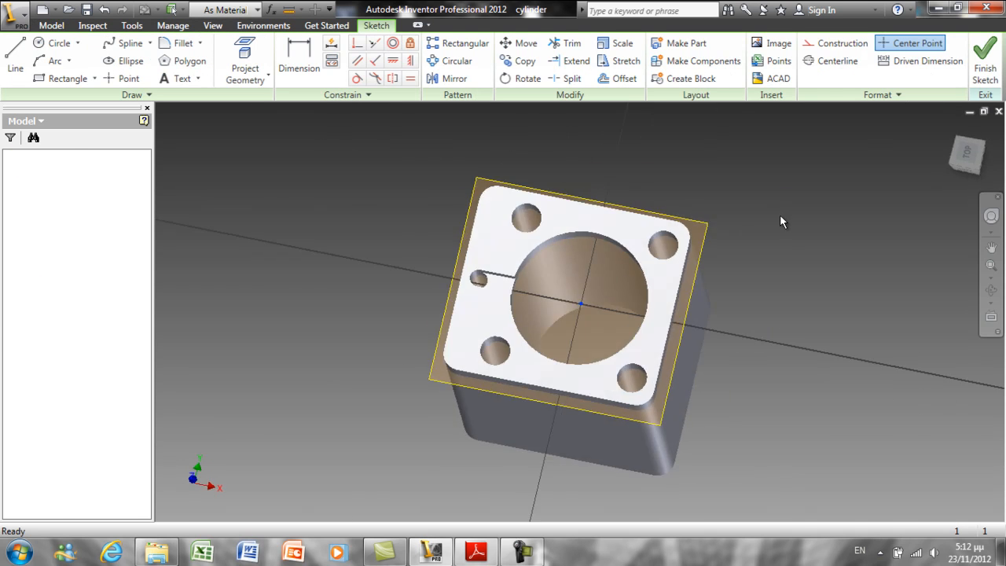
click(260, 79)
click(259, 126)
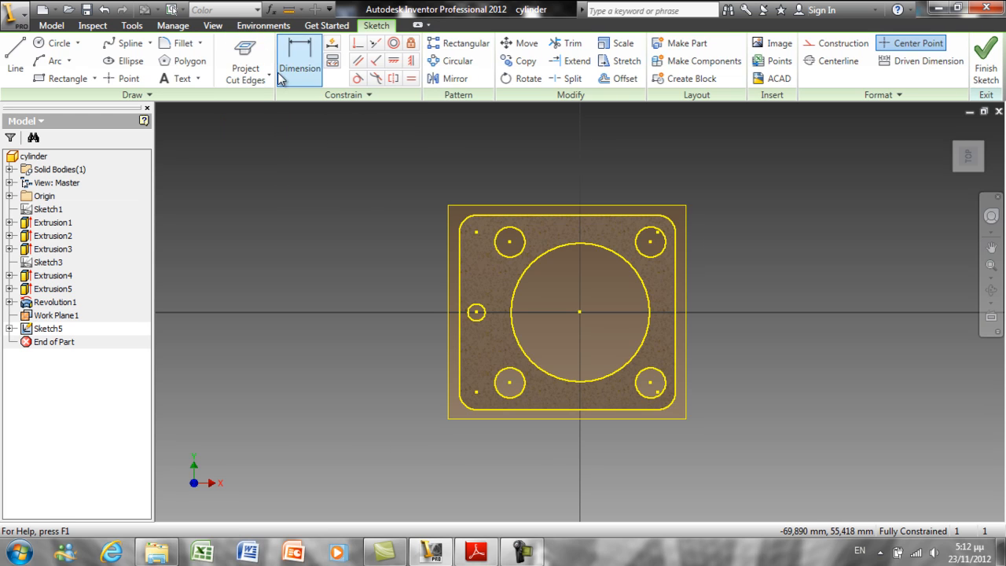
click(270, 78)
click(265, 101)
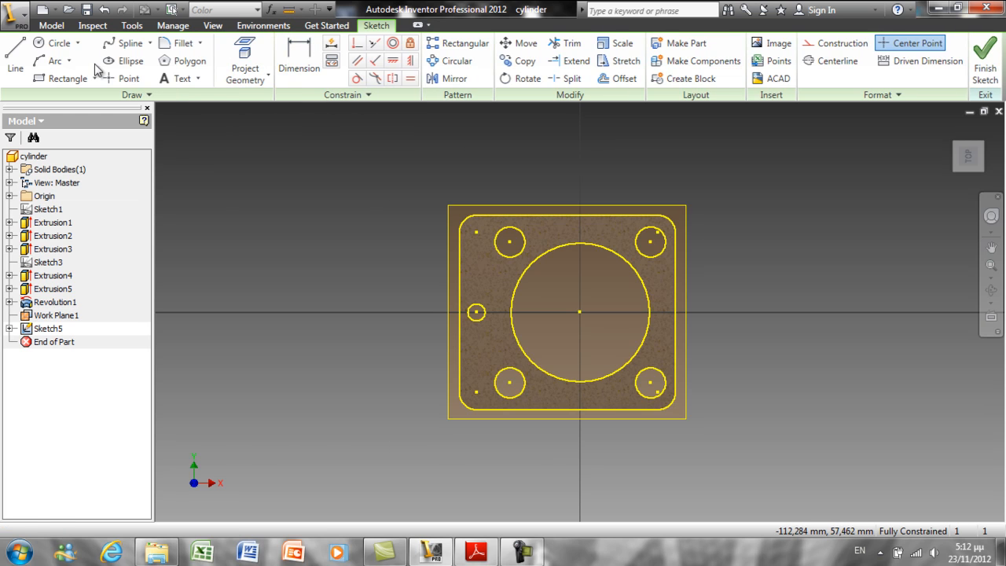
Step: Draw a circle about 67 mm in diameter centred outside the block opposite the oil hole, overlapping the block's edge
click(58, 46)
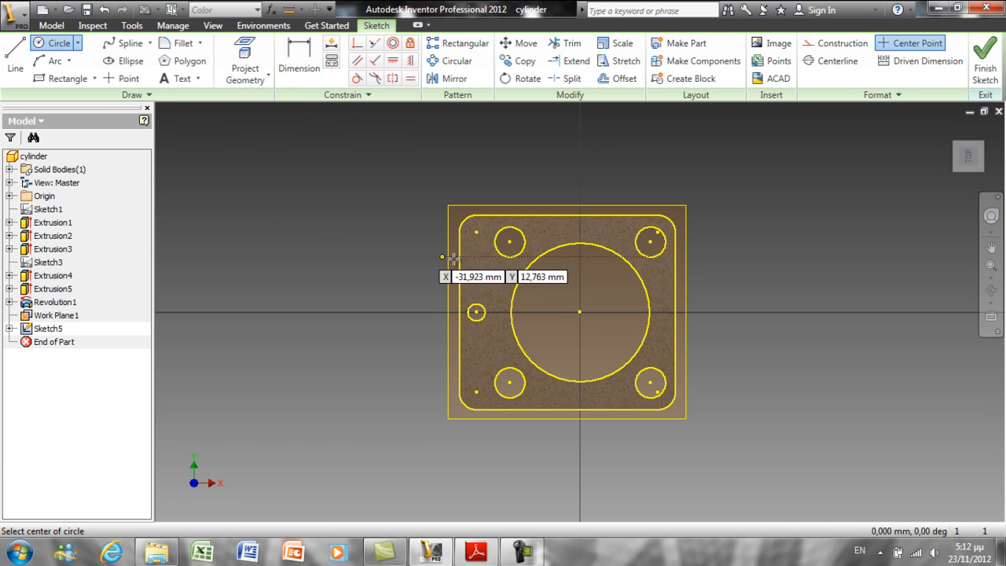
click(811, 312)
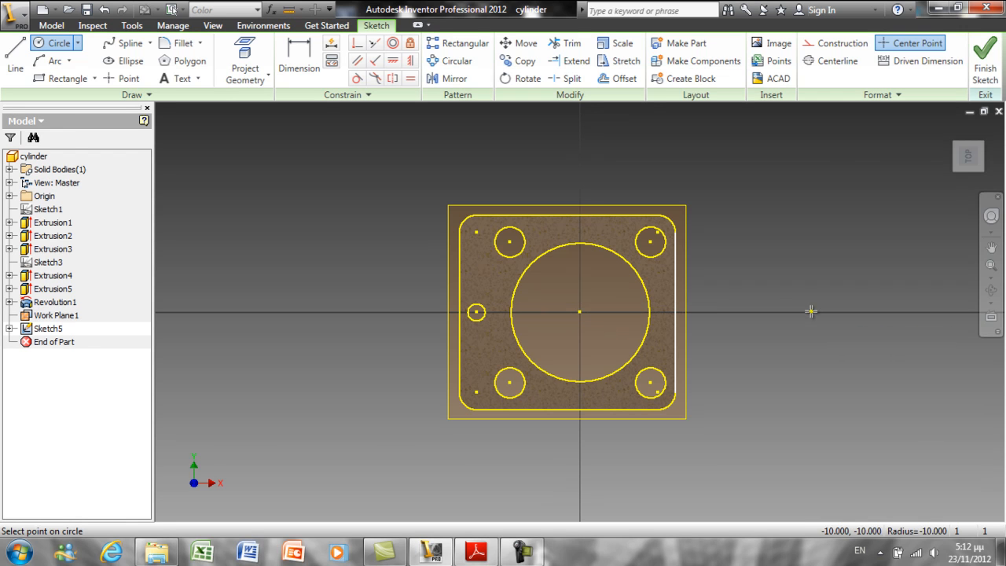
click(664, 299)
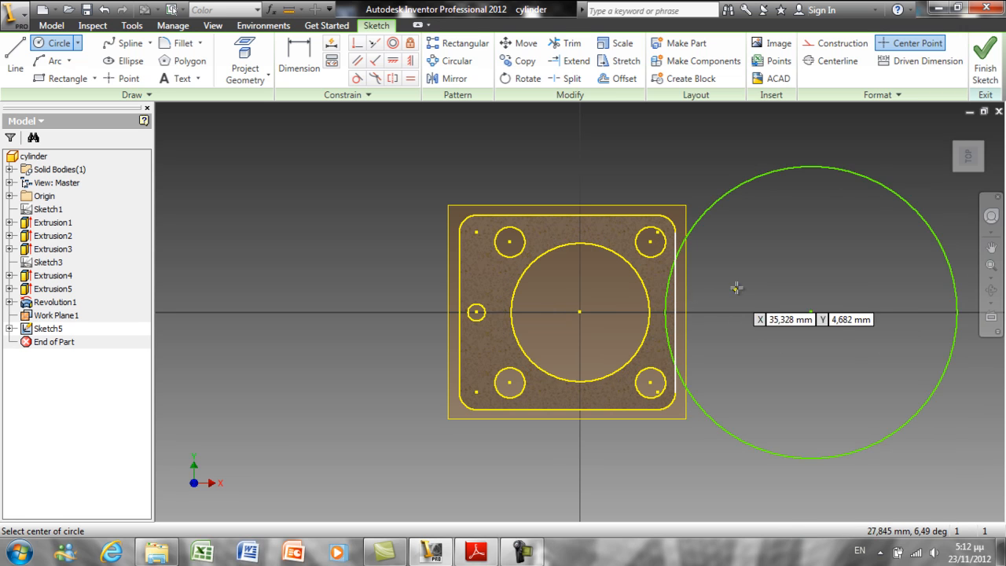
right_click(751, 276)
click(695, 281)
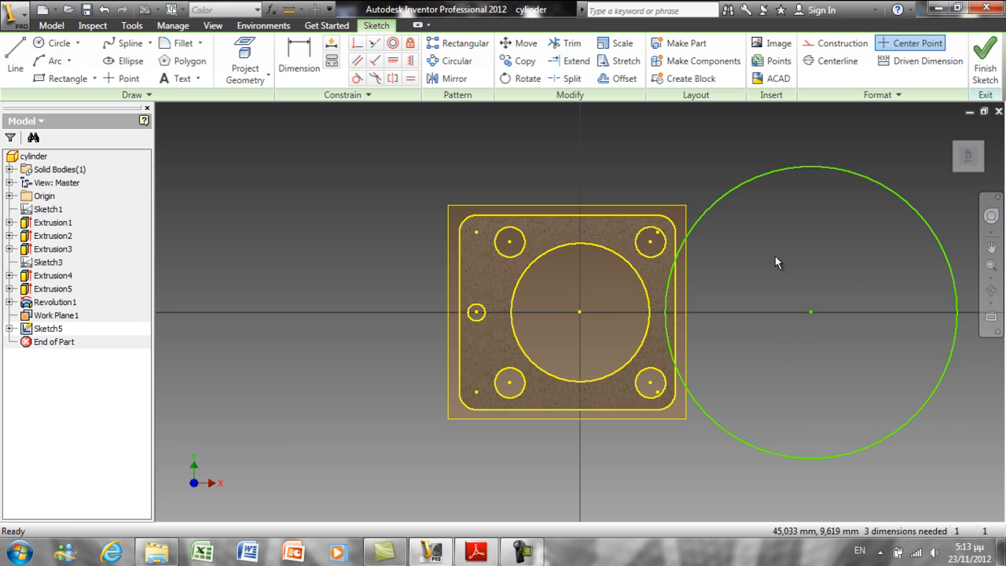
Step: Constrain the new circle's centre horizontally with the centre of the cylinder bore
click(392, 61)
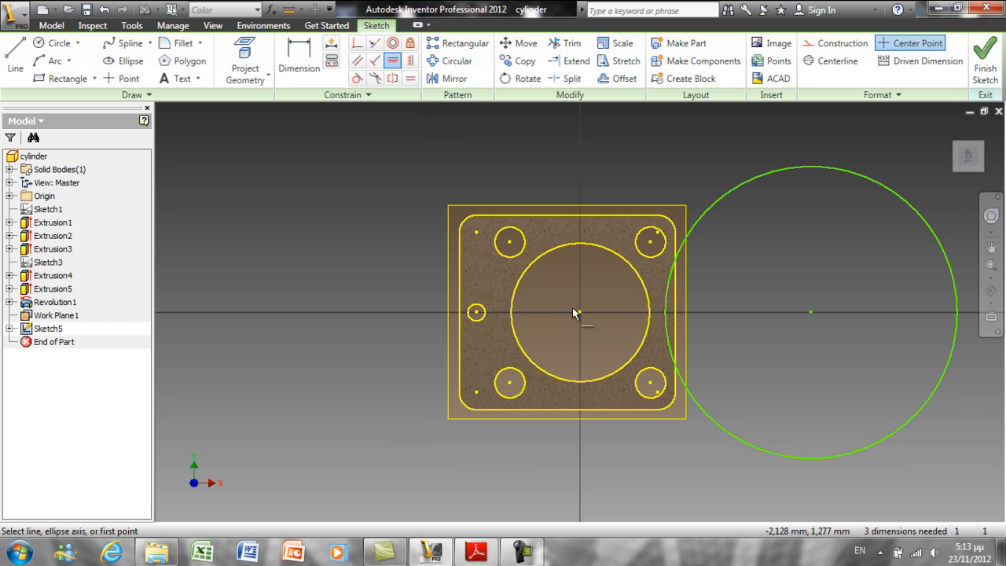
click(580, 314)
click(812, 312)
right_click(824, 356)
click(764, 356)
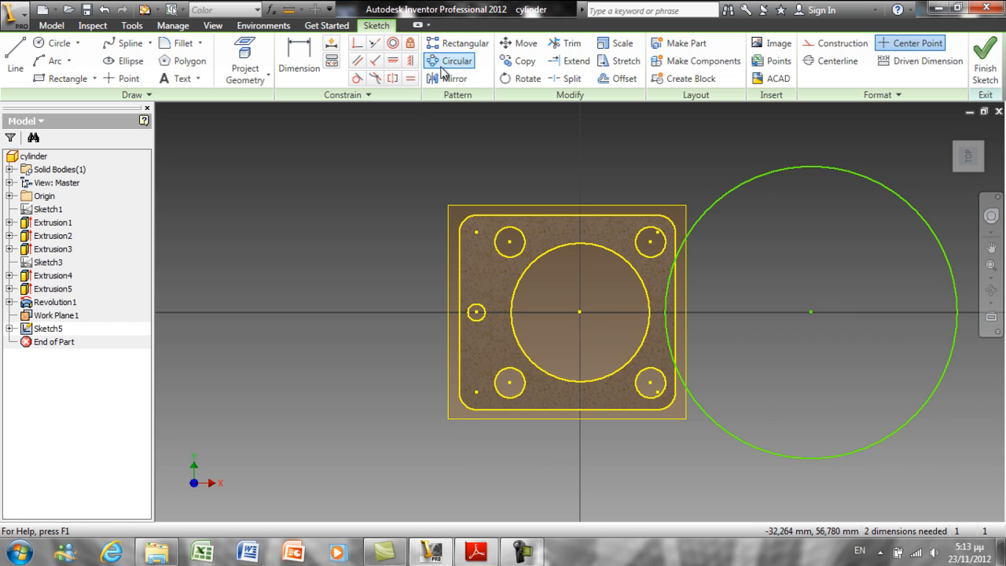
Step: Dimension the distance from the block's nearest side edge to the new circle's centre as 20 mm
click(298, 55)
scroll(684, 331, down, 3)
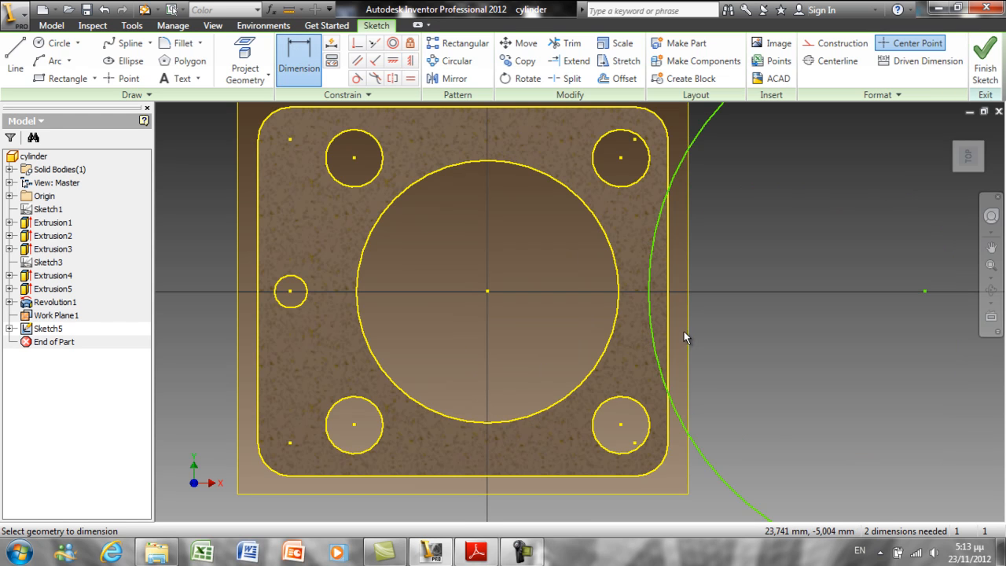
click(649, 298)
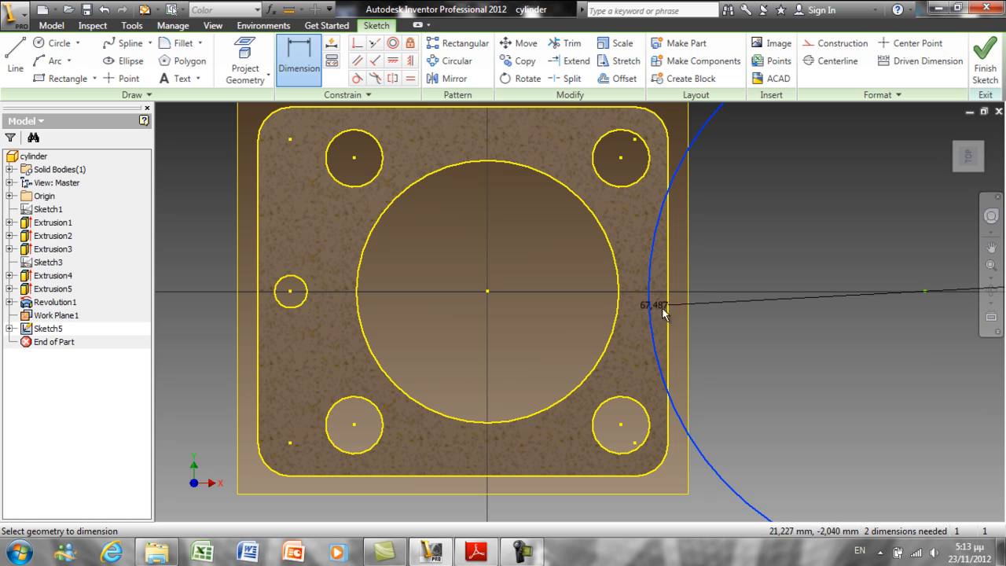
click(667, 320)
click(738, 309)
click(744, 312)
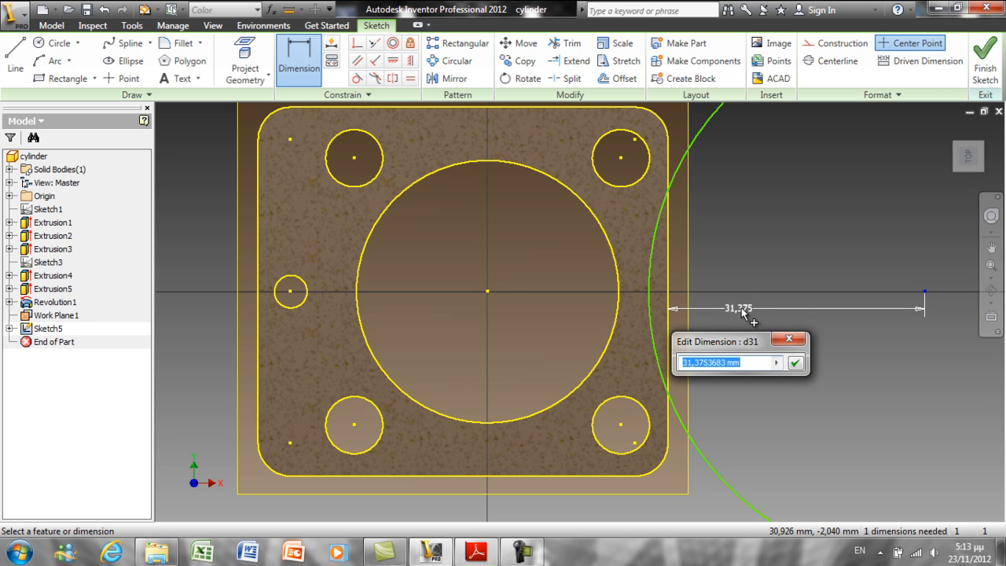
text(20)
key(Return)
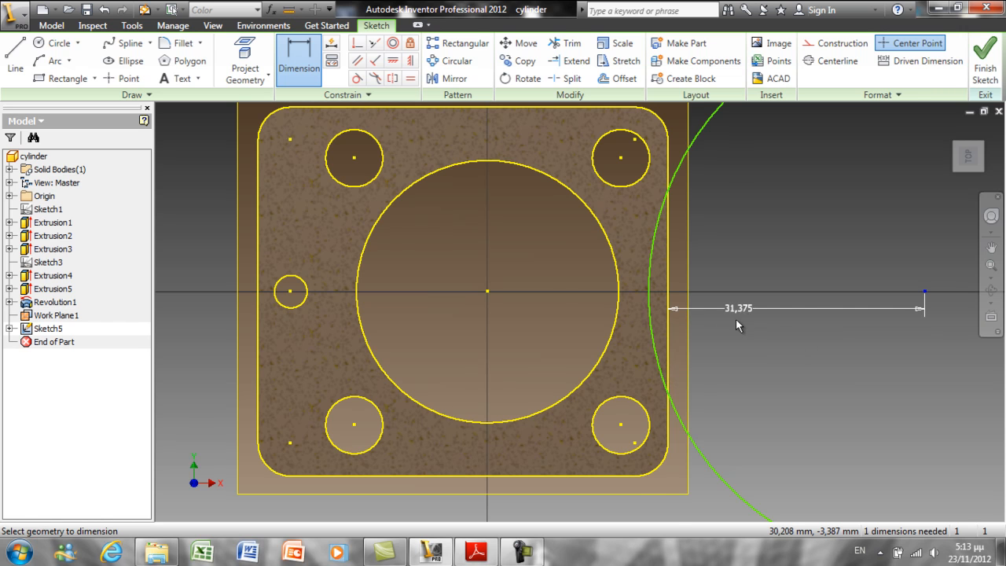
Step: Set the new circle's diameter to 48 mm
scroll(753, 355, down, 3)
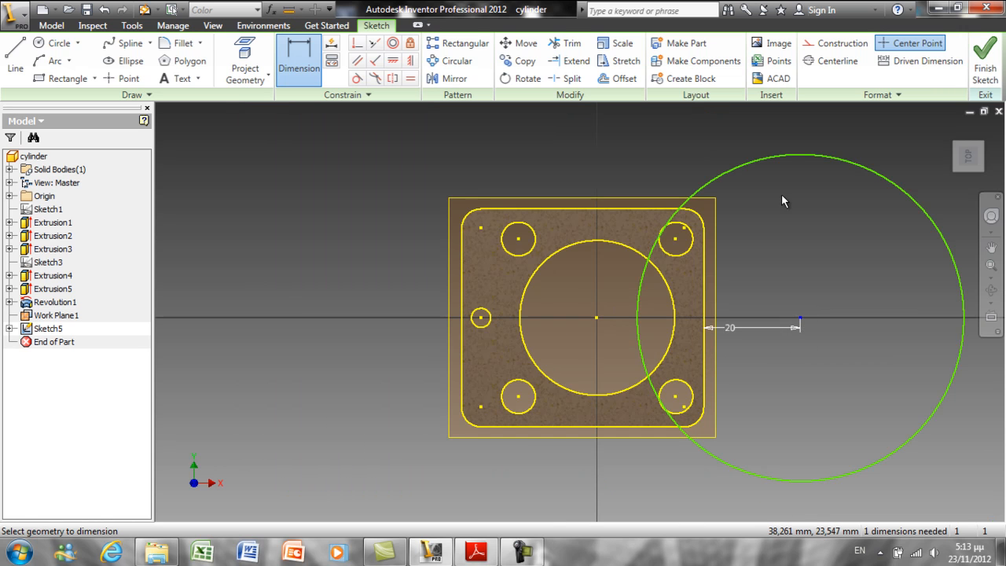
click(792, 154)
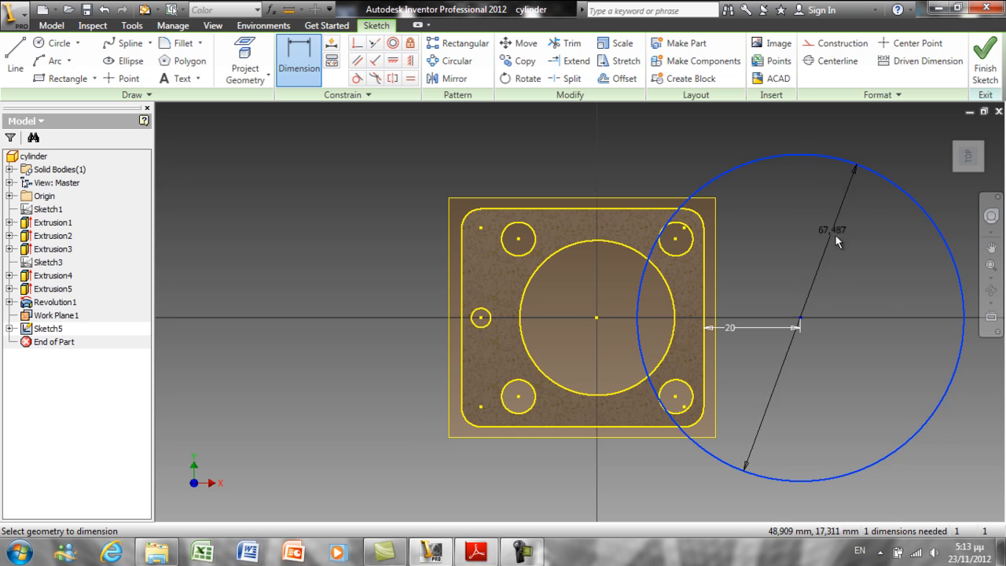
click(848, 262)
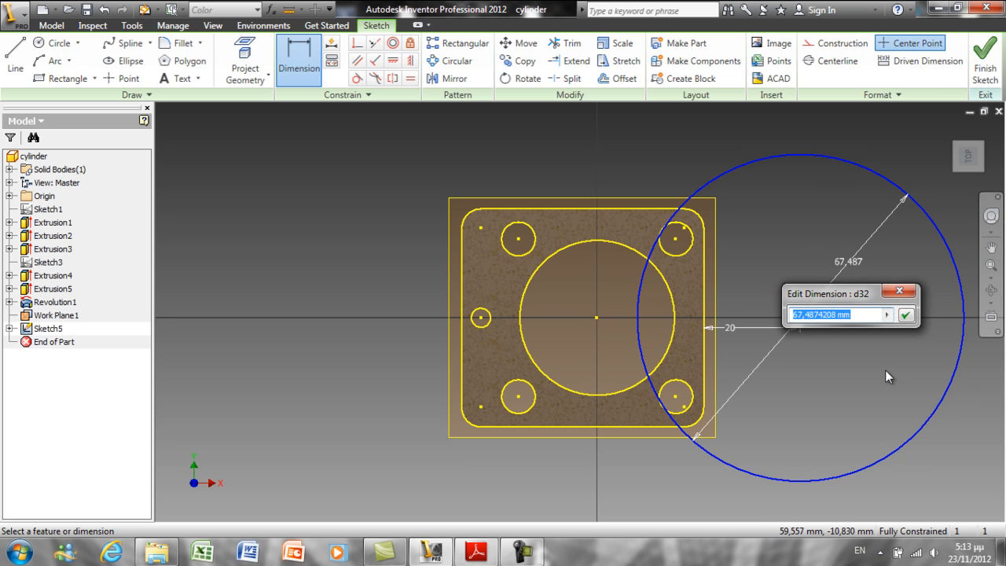
text(48)
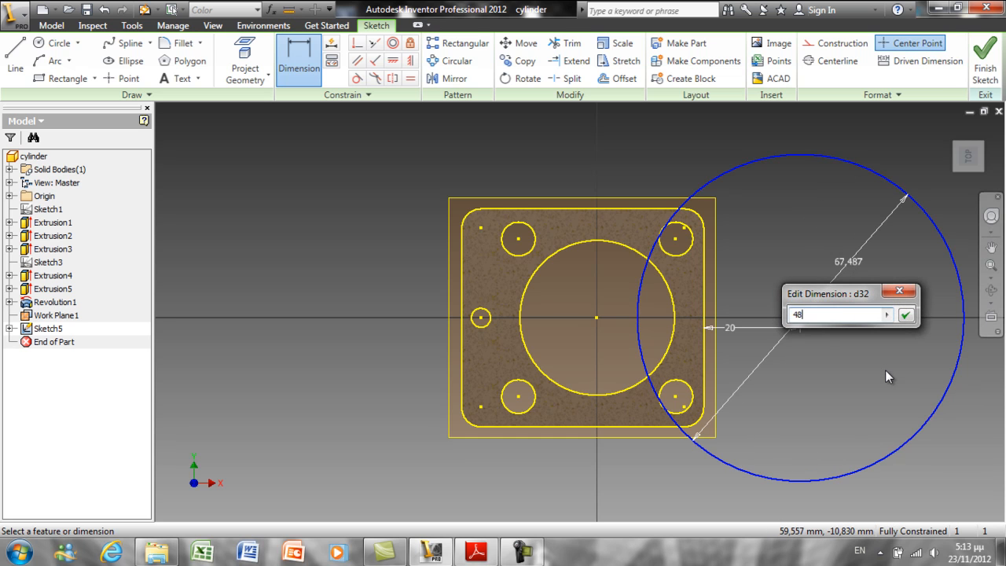
key(Return)
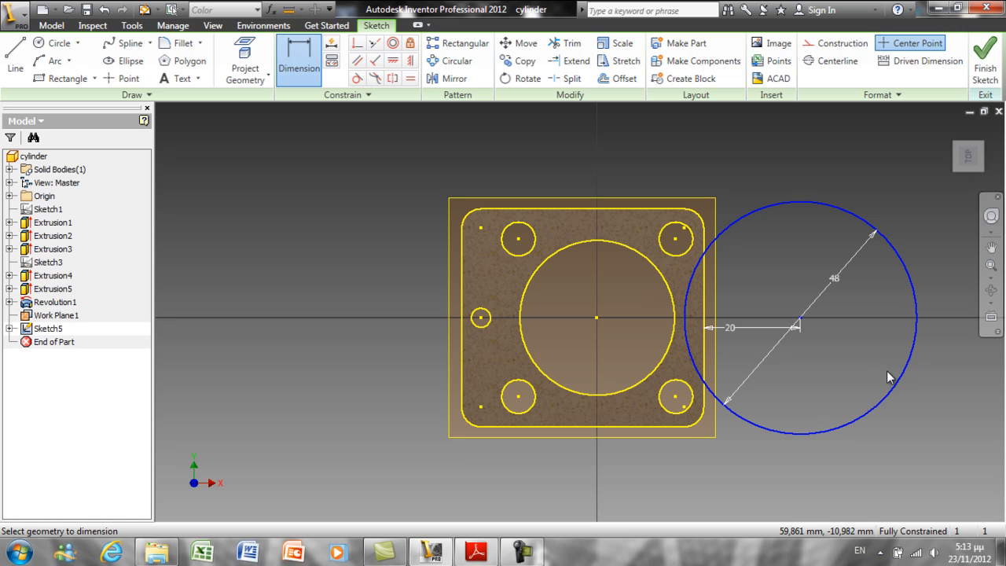
click(246, 53)
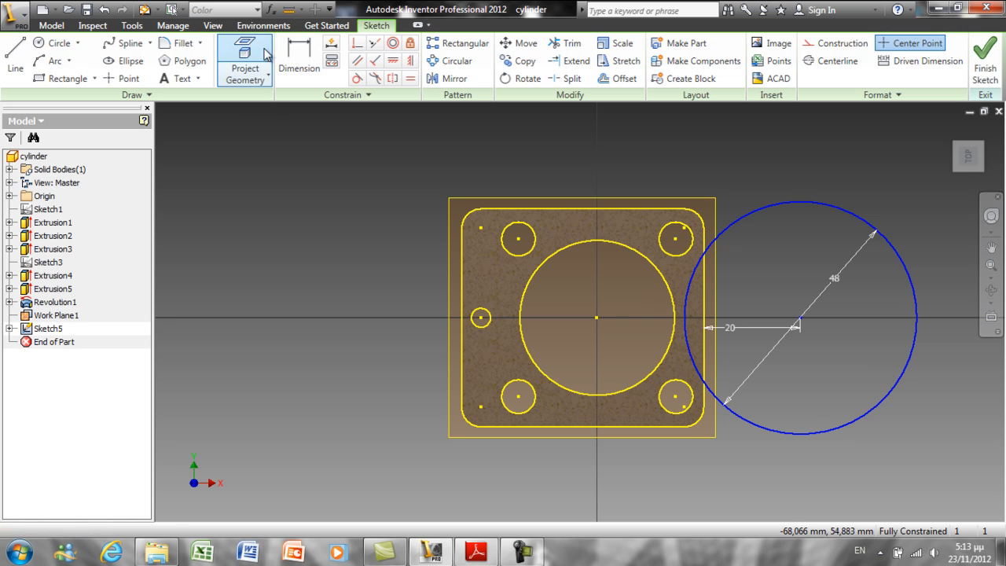
click(674, 377)
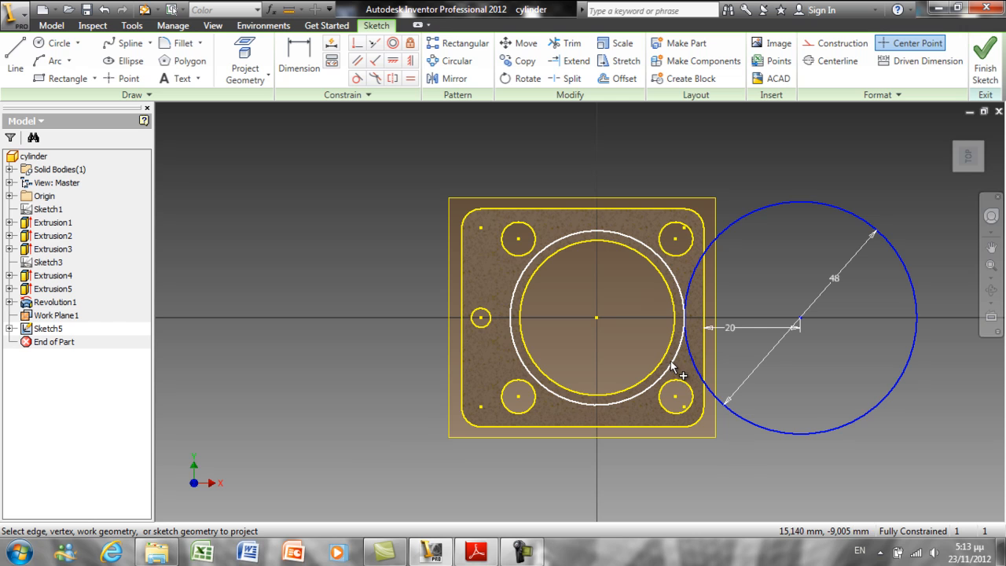
right_click(626, 274)
click(569, 275)
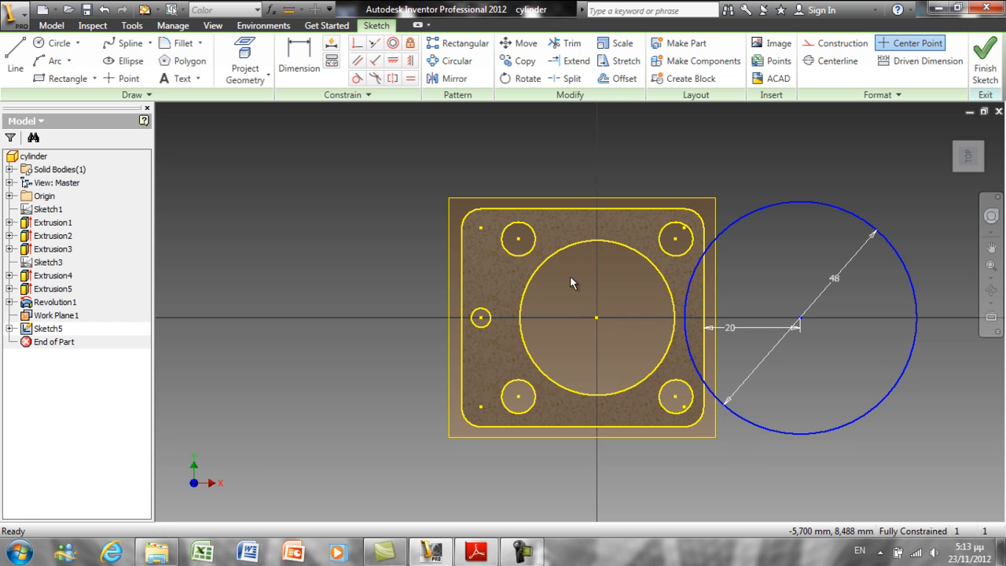
Step: Trim away the part of the 48 mm circle outside the block and finish the sketch
click(565, 43)
click(838, 208)
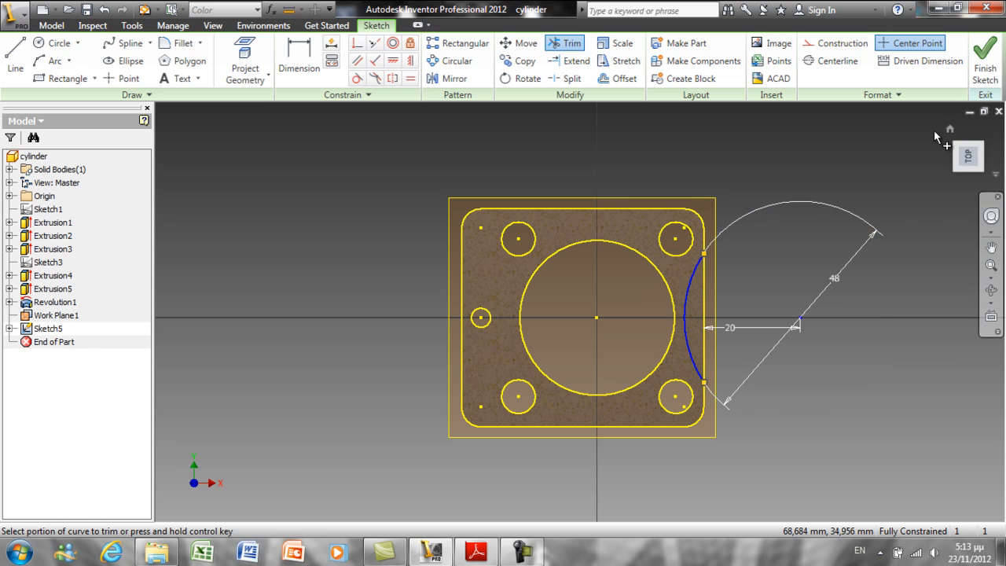
click(987, 52)
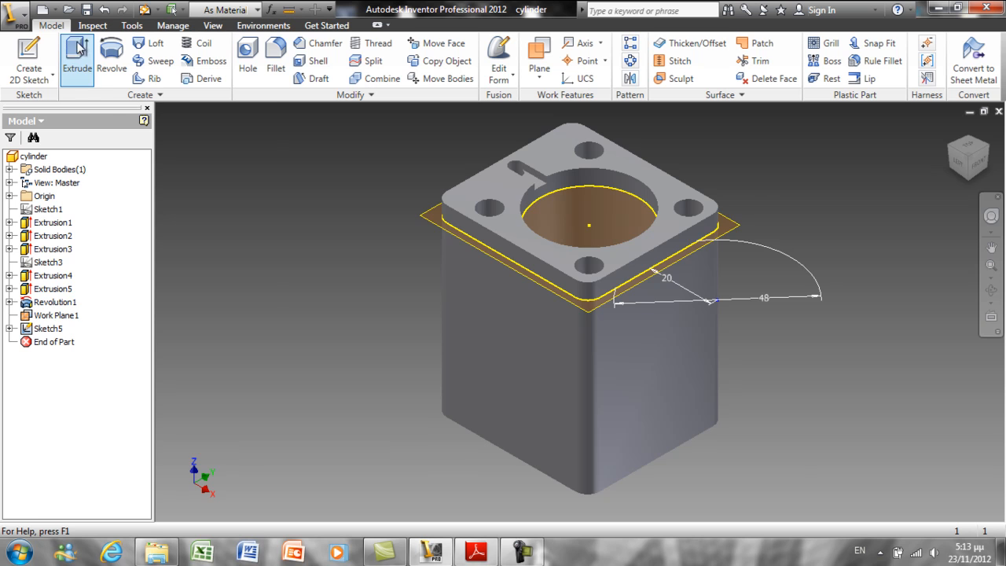
Step: Cut the arc segment profile 2 mm downward with Extrude, and hide the offset work plane
click(77, 61)
click(652, 275)
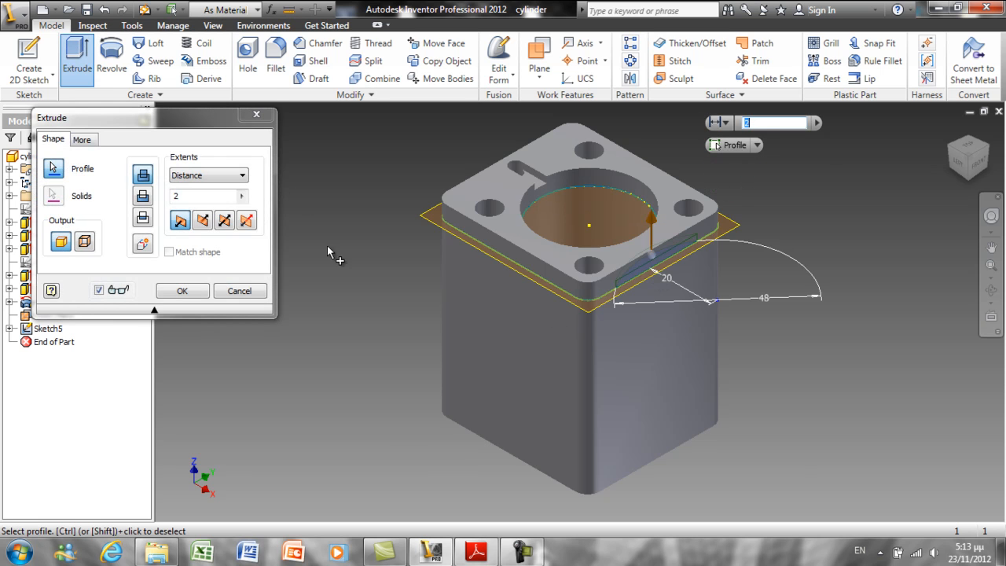
click(143, 198)
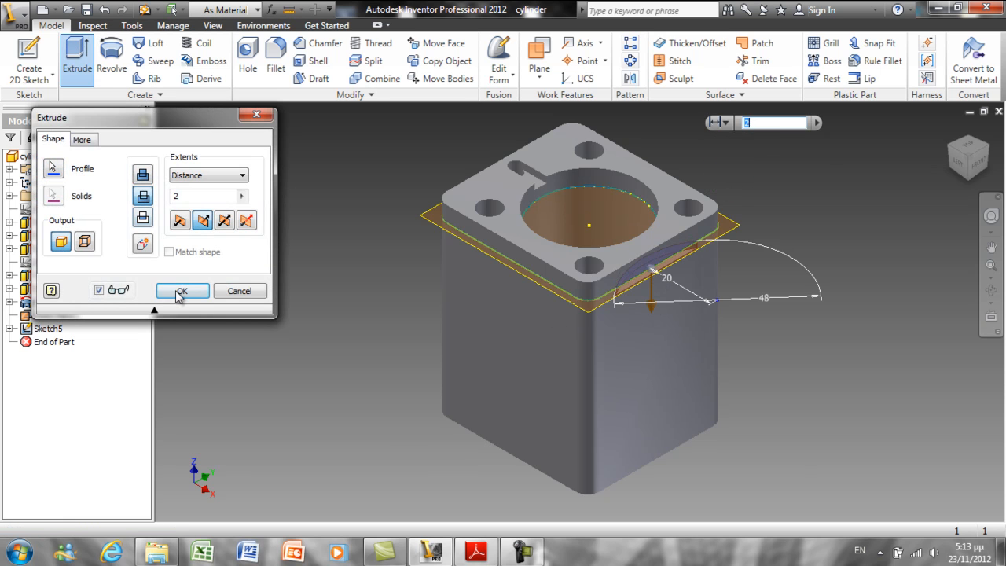
click(181, 291)
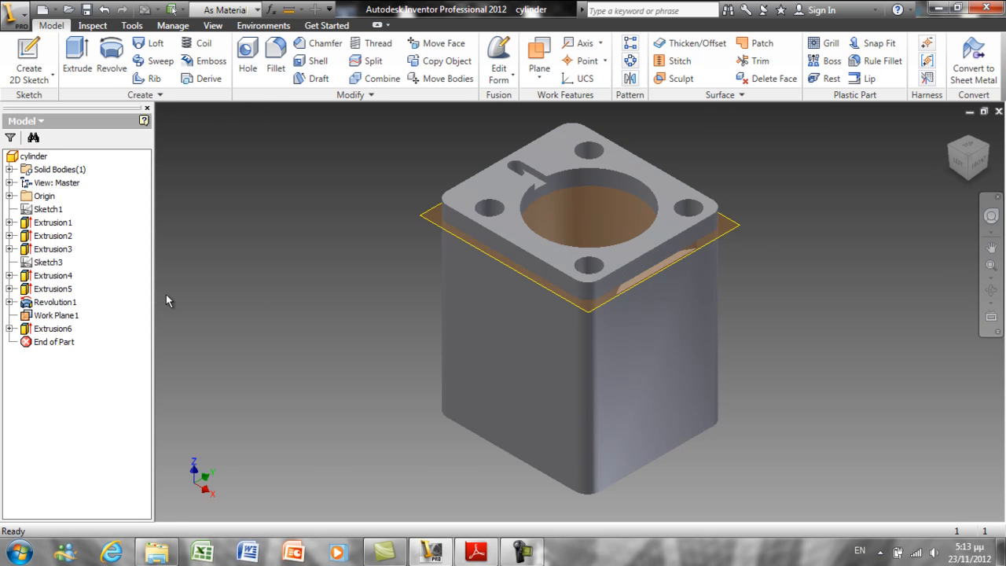
right_click(69, 317)
click(105, 431)
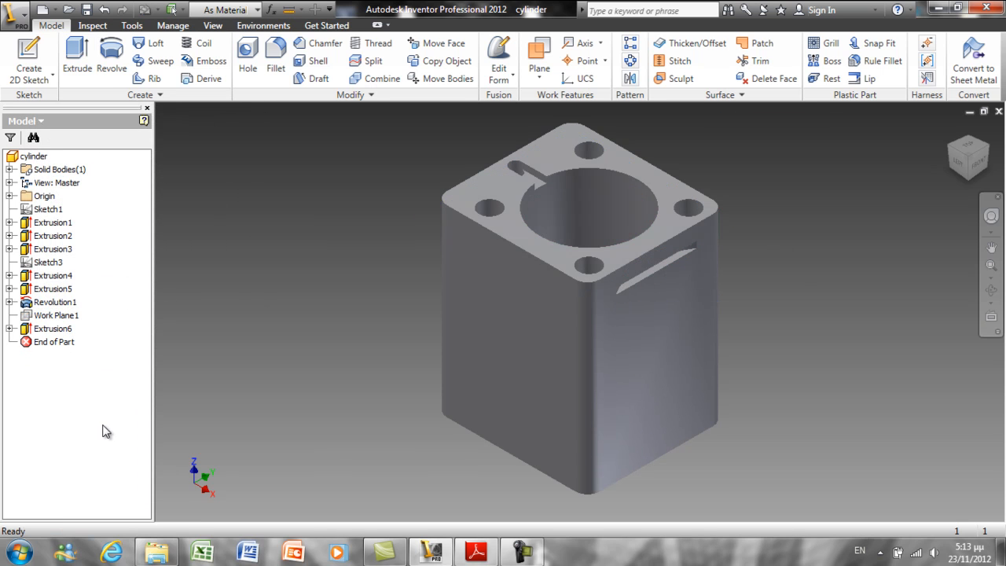
Step: Start a Rectangular Pattern of the arc-shaped fin cut, directed downward along the block's vertical corner edge
click(632, 47)
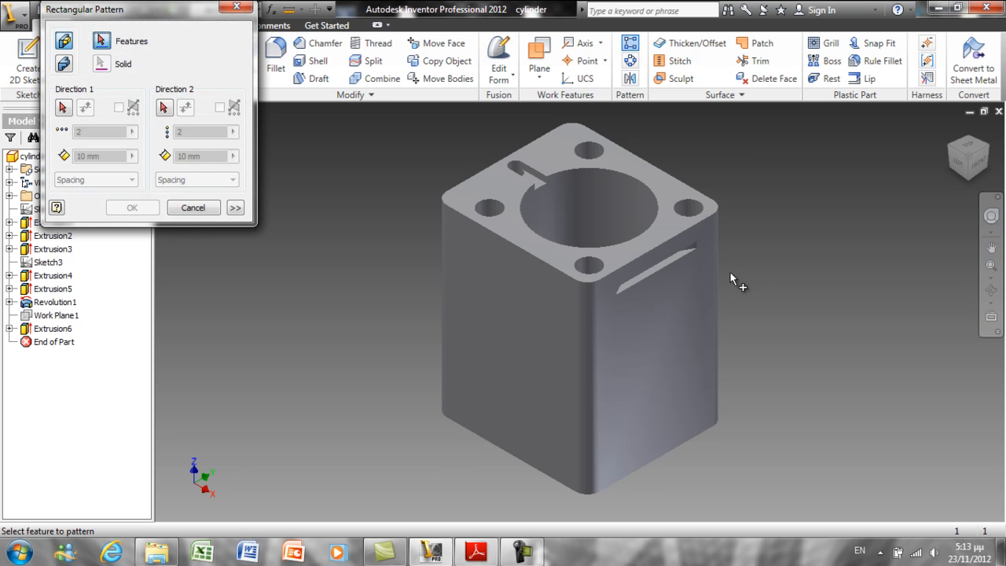
click(660, 265)
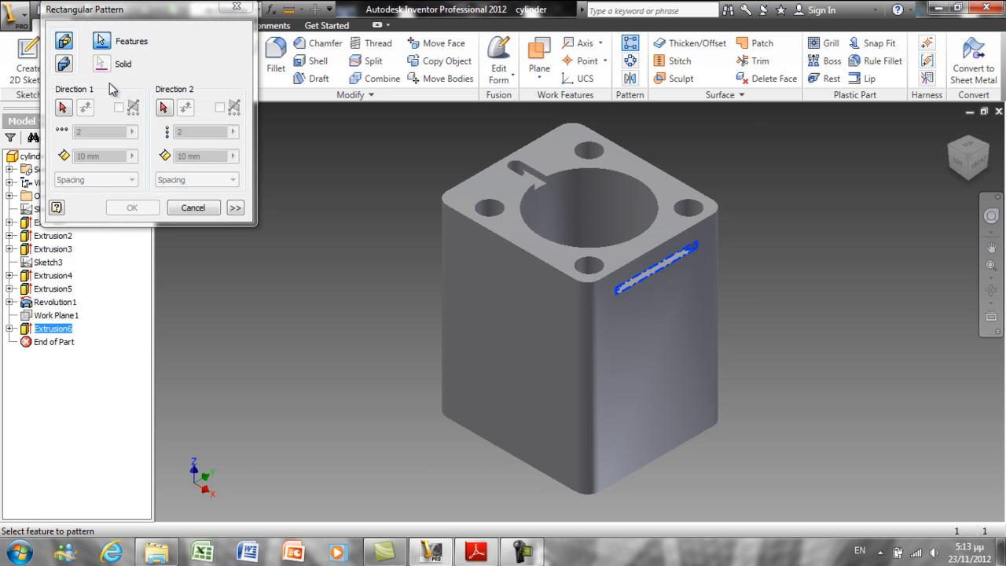
click(64, 110)
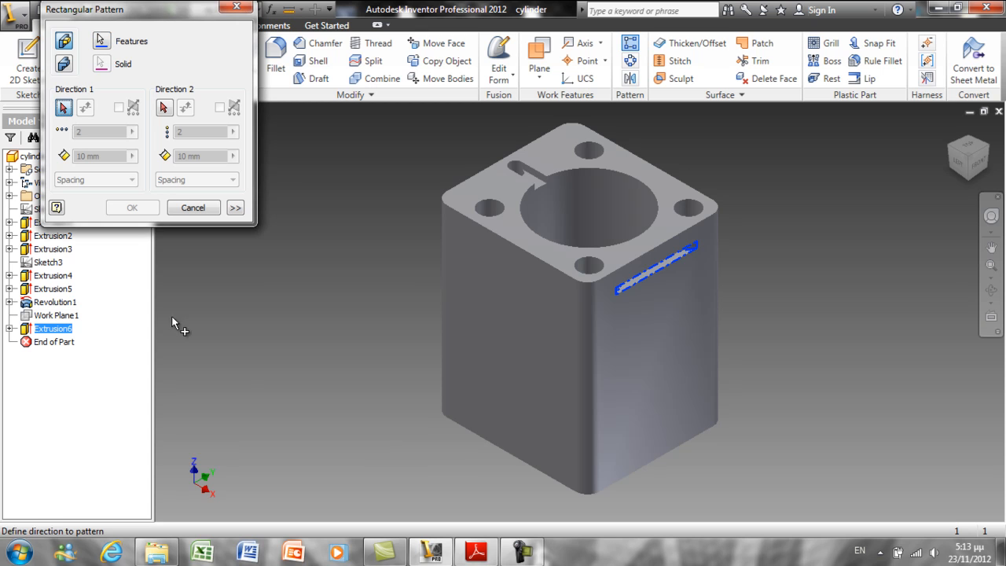
click(601, 416)
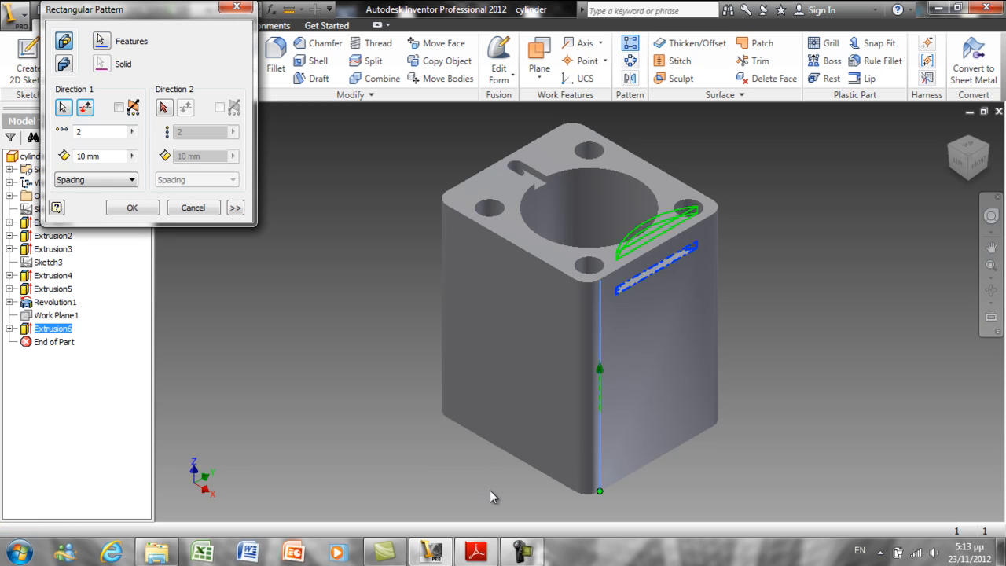
click(92, 110)
Step: Set the pattern to 9 occurrences with 6 mm spacing and create it
double_click(99, 135)
text(9)
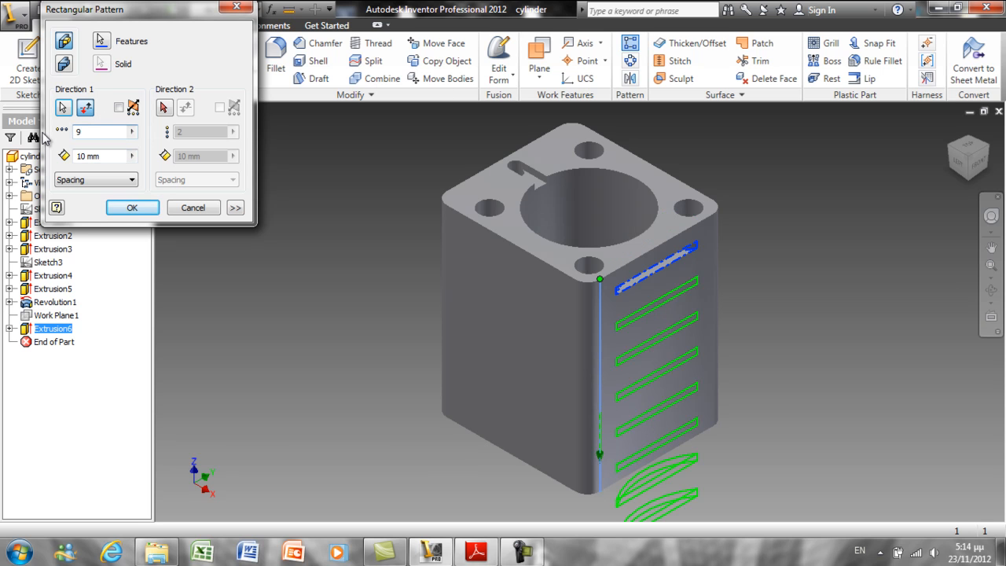
double_click(103, 156)
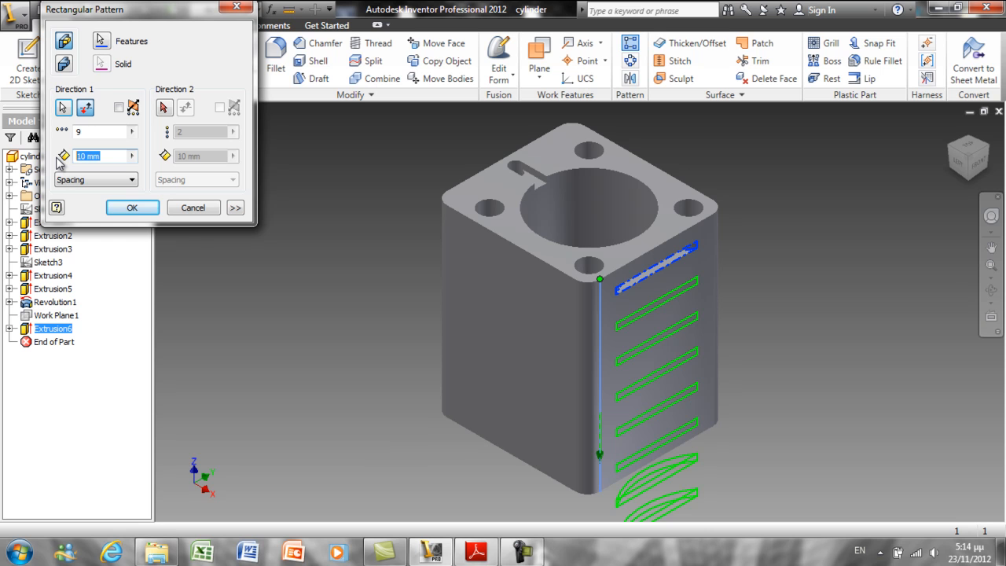
text(4)
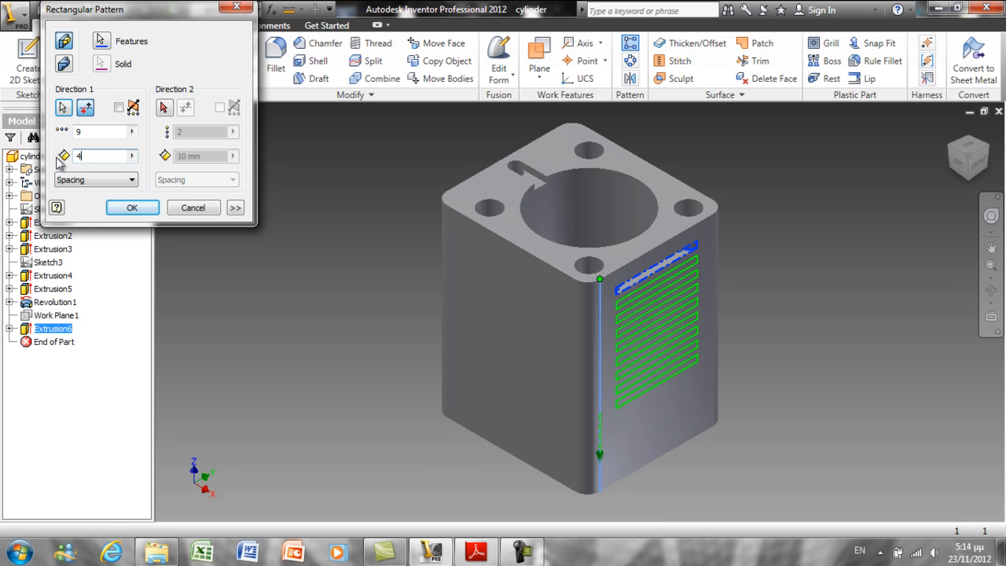
key(BackSpace)
text(8)
key(BackSpace)
text(6)
click(132, 208)
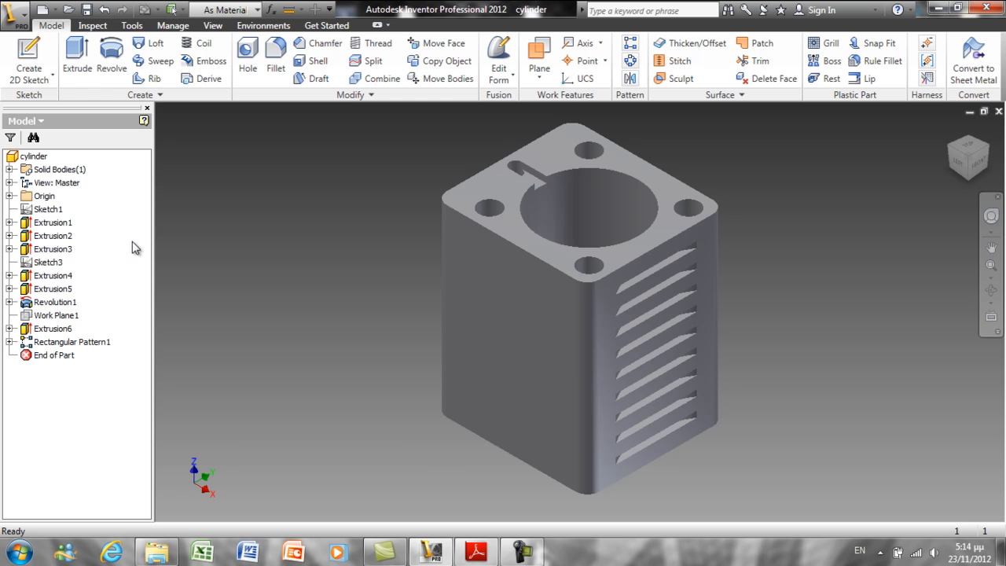
Step: Create a new sketch on the hidden offset work plane and project the block's cut edges into it
right_click(66, 315)
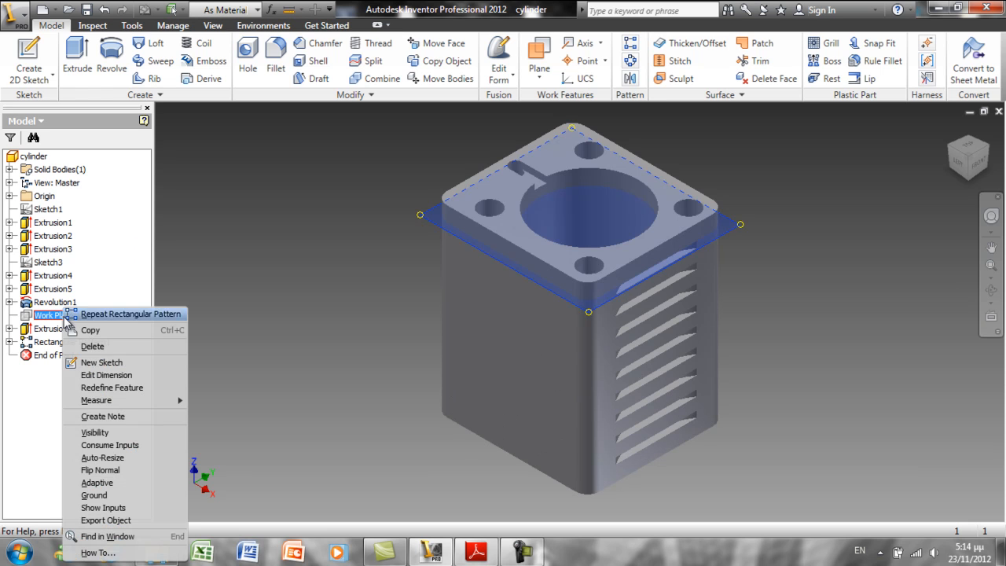
click(101, 362)
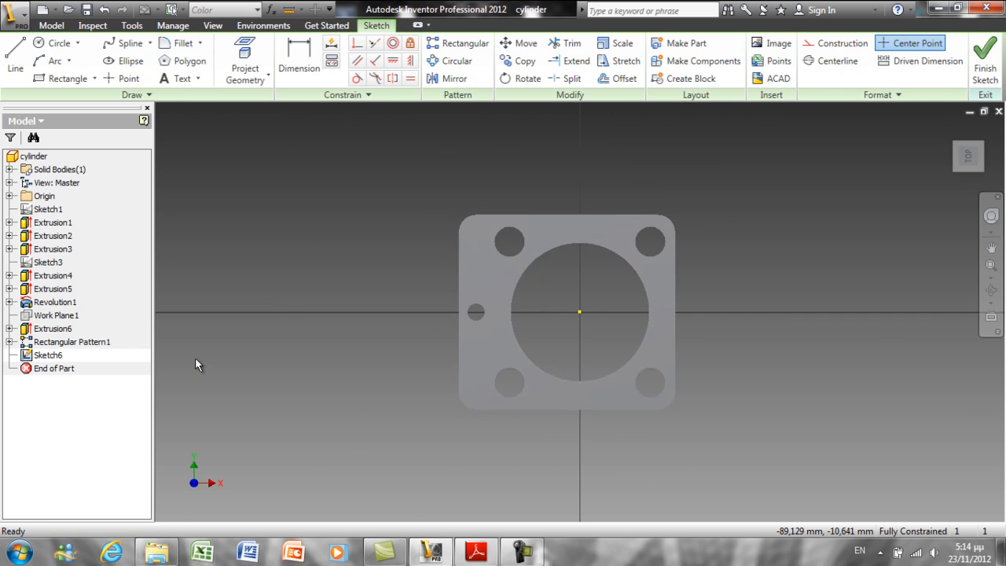
click(245, 76)
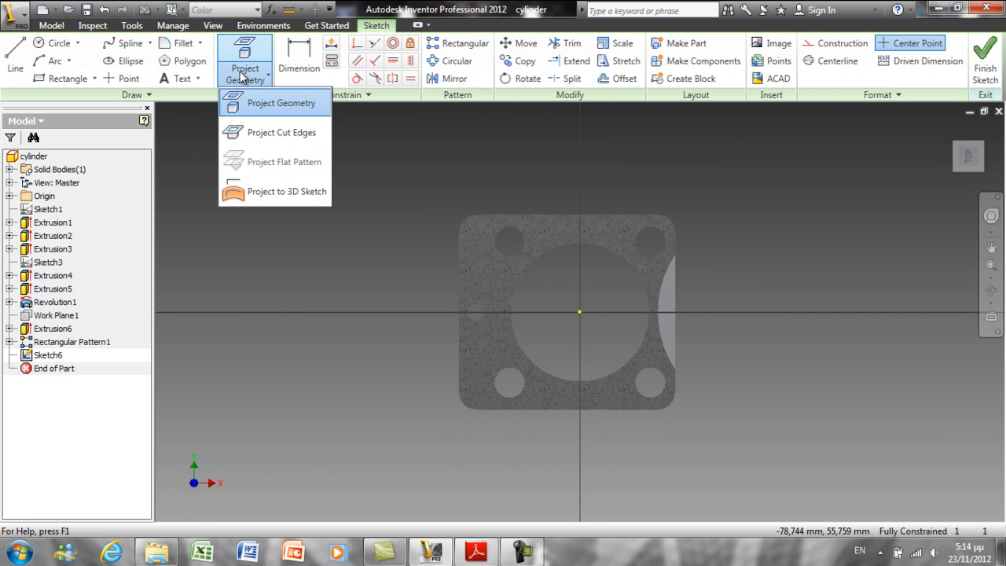
click(255, 133)
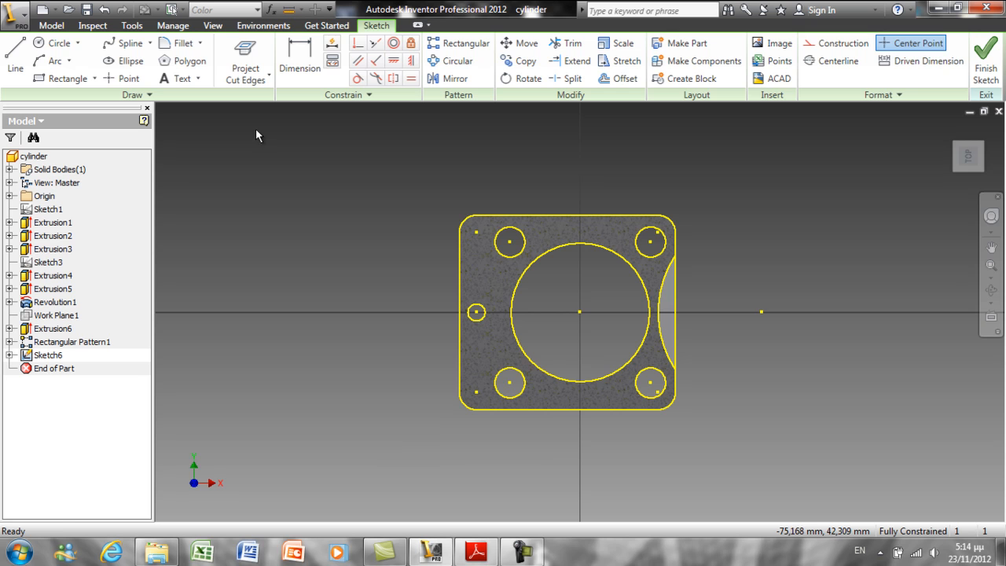
click(457, 62)
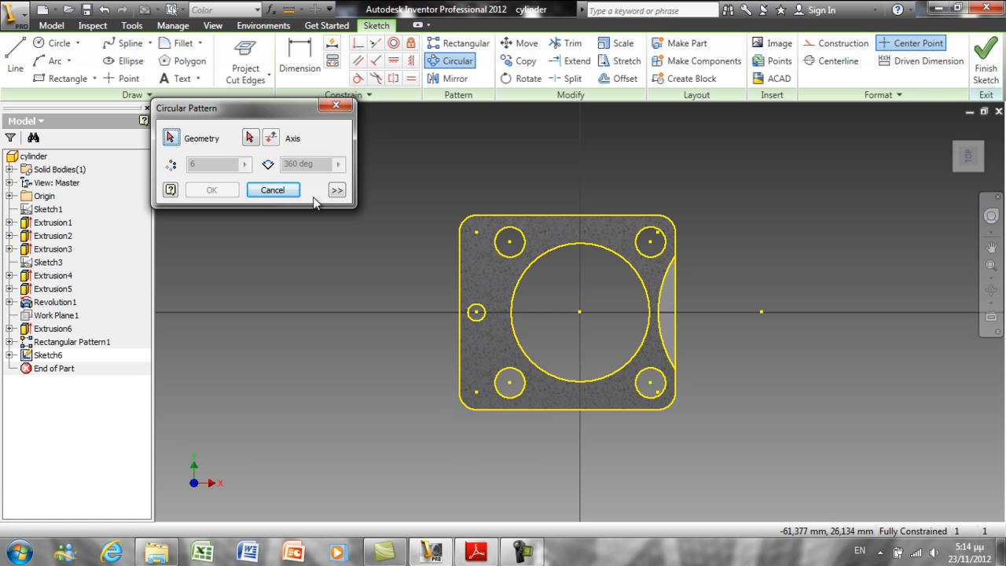
click(268, 192)
click(246, 81)
click(275, 110)
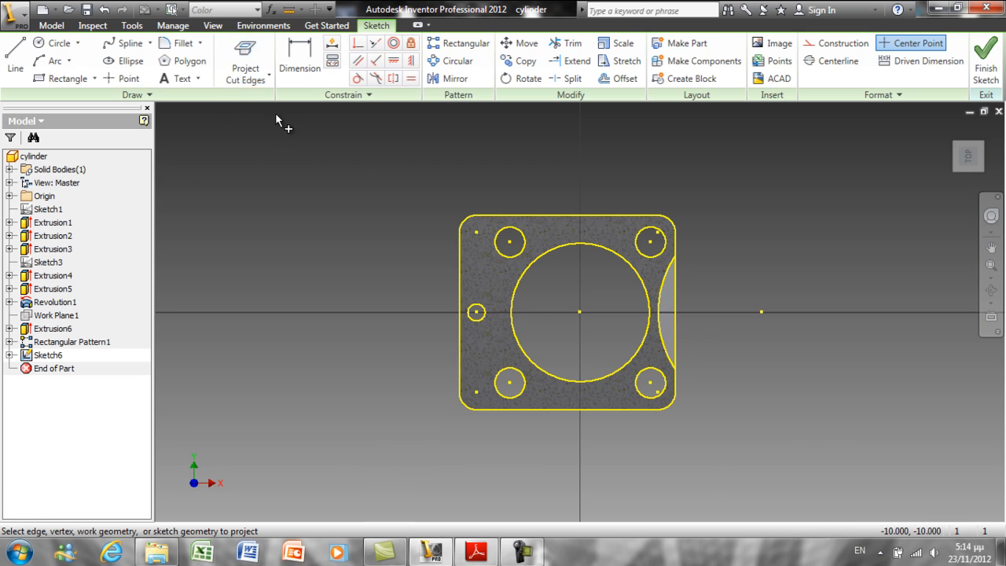
click(665, 306)
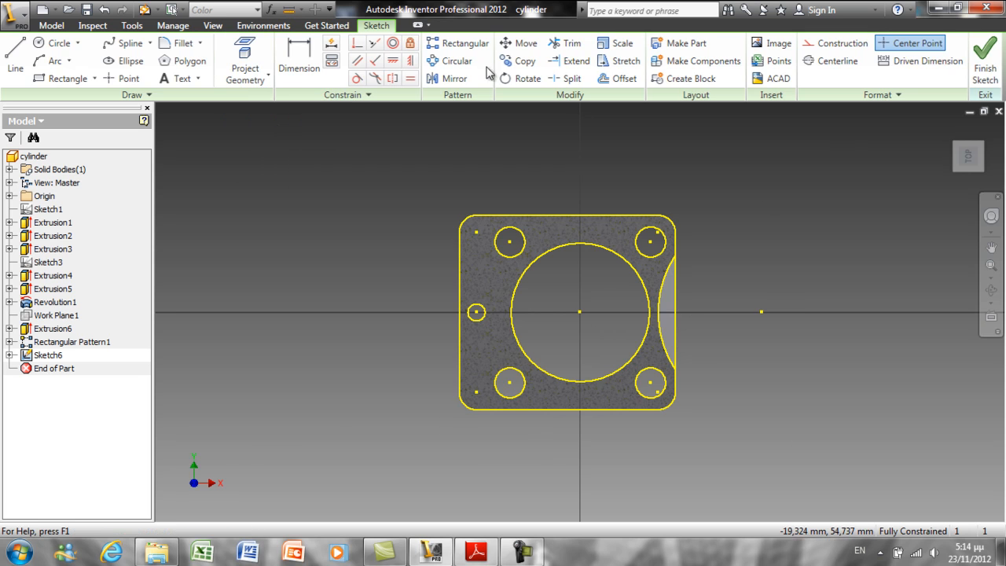
click(451, 60)
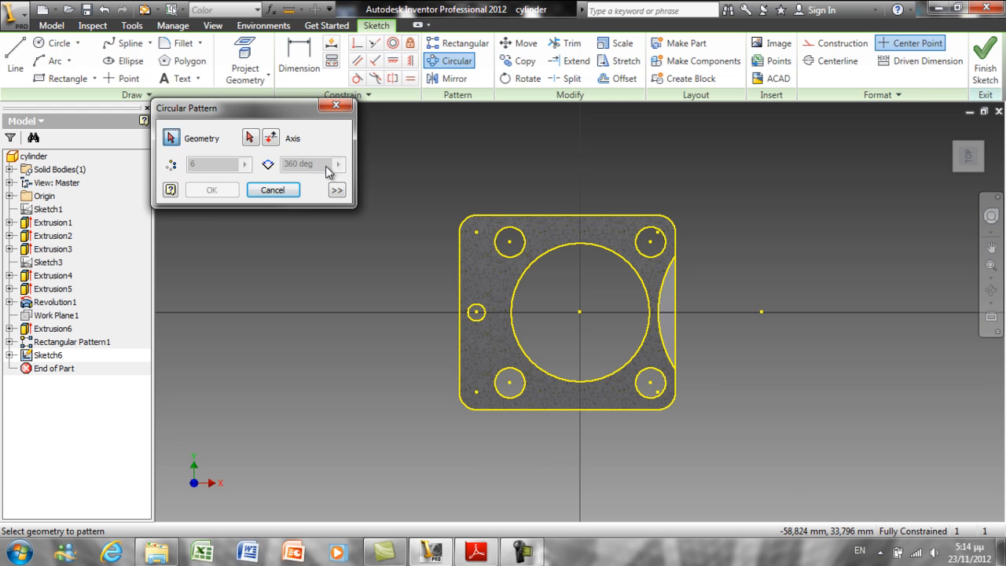
click(336, 105)
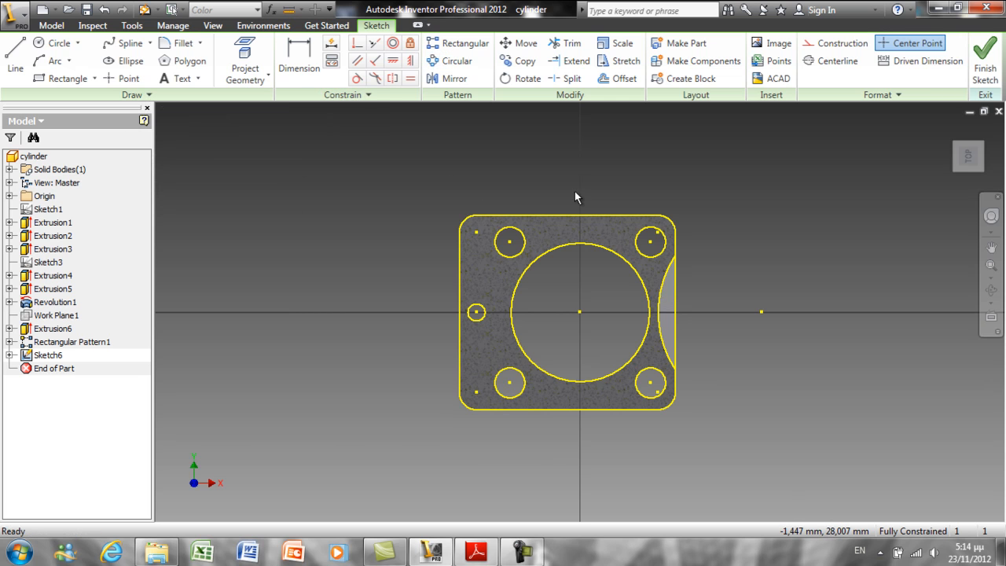
middle_drag(390, 224, 332, 185)
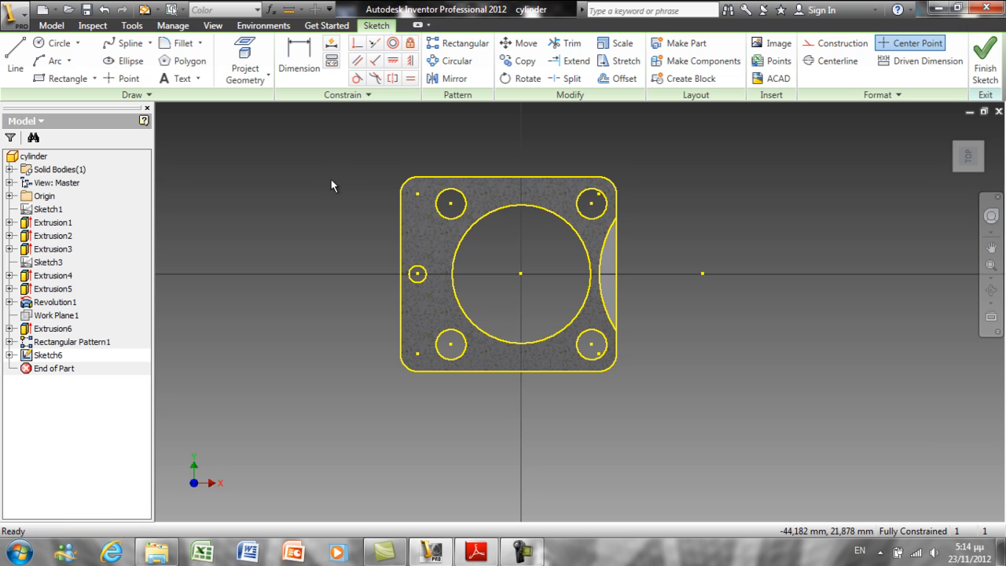
Step: Sketch a circle centred about 19 mm beyond the middle of the plate's lower edge, slightly overlapping the plate
click(56, 42)
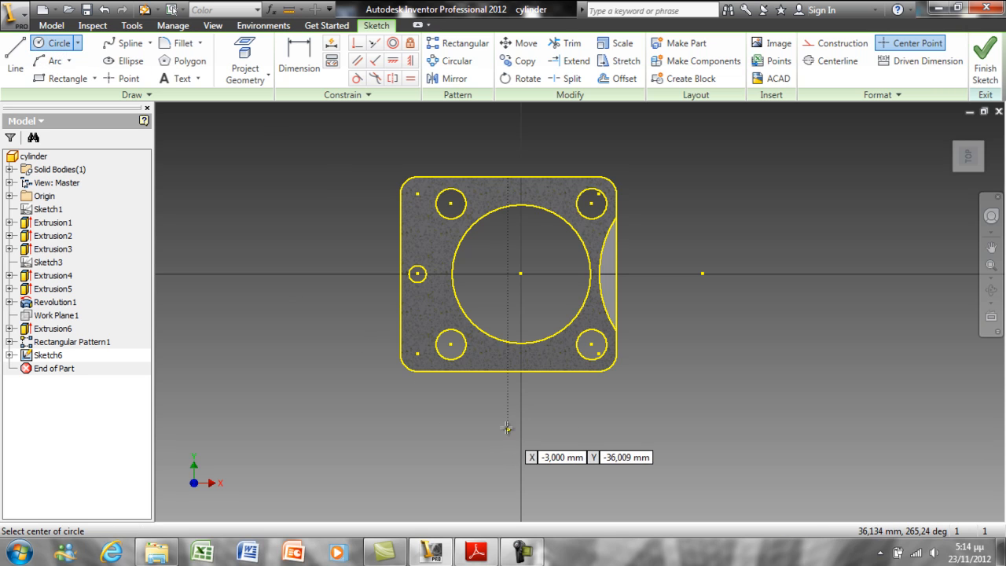
click(518, 454)
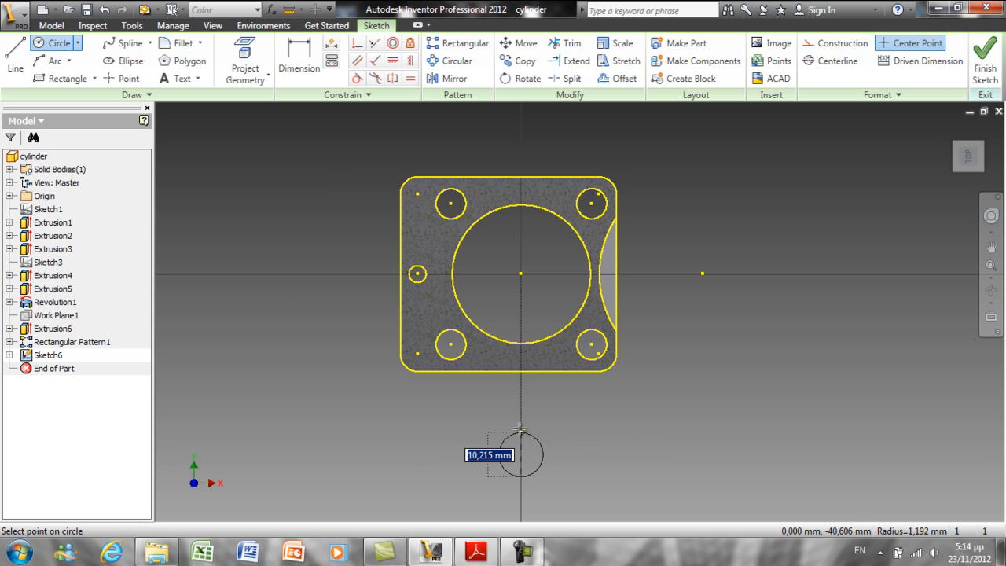
click(516, 361)
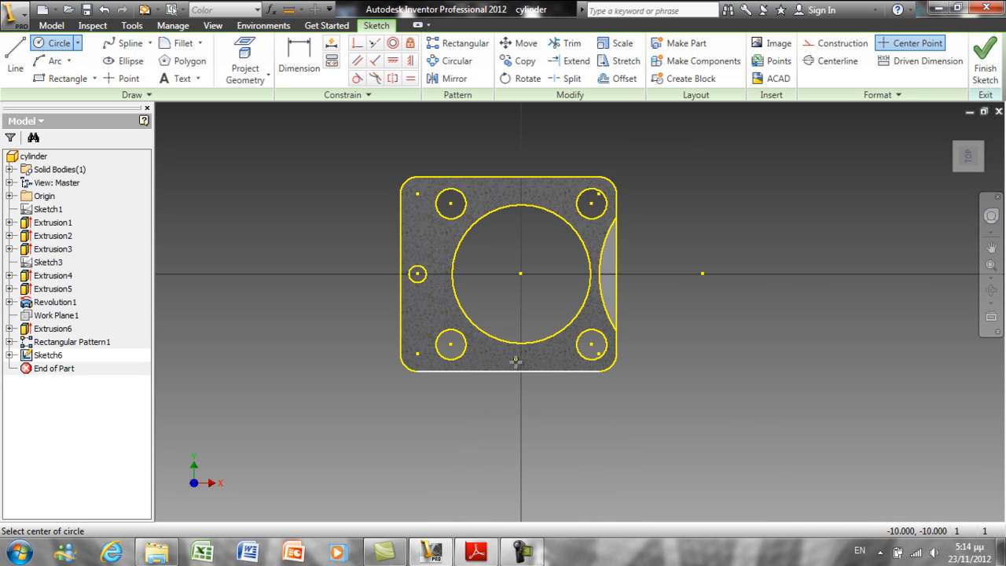
right_click(556, 417)
click(515, 417)
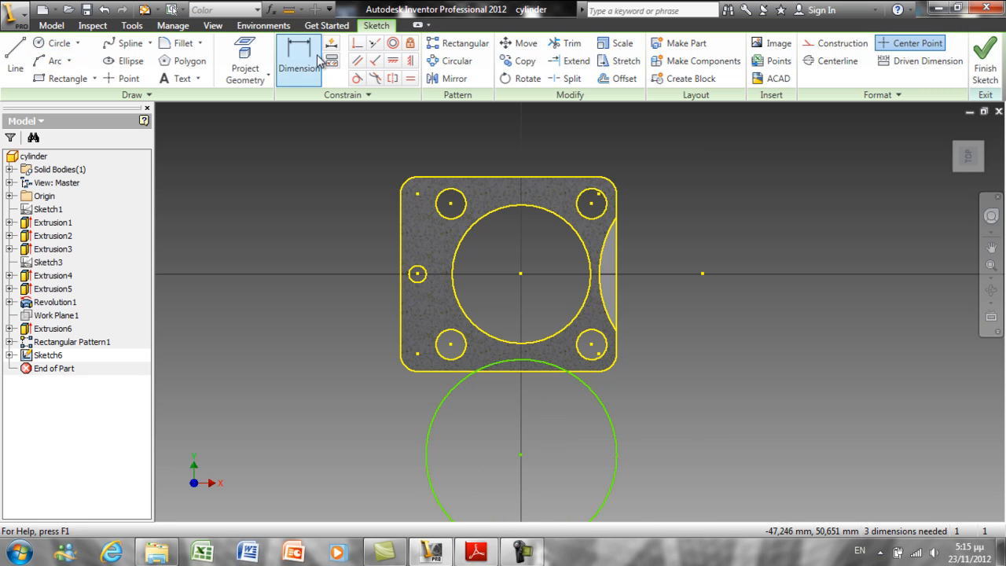
Step: Constrain the new circle's centre to align vertically with the centre of the large bore
click(520, 456)
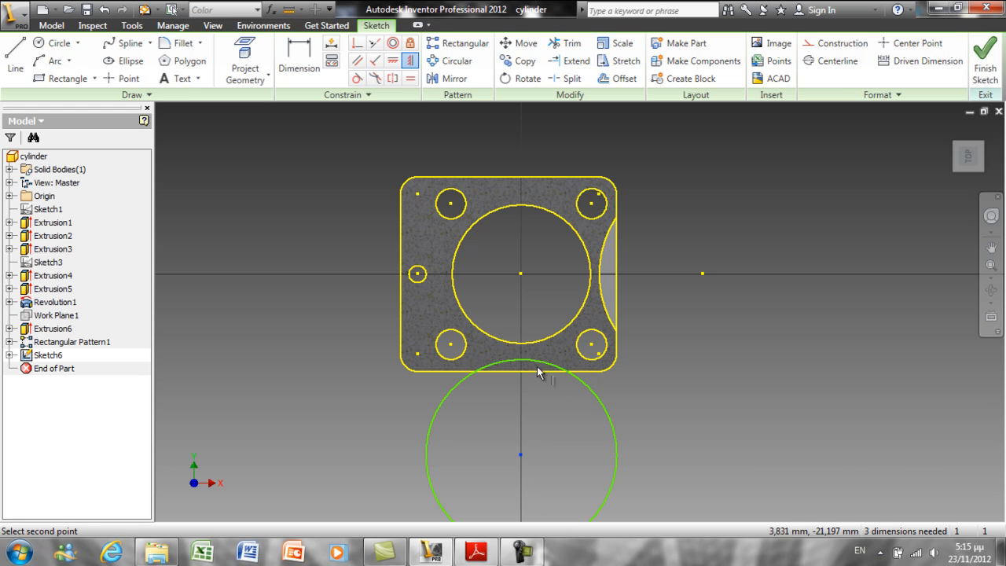
click(520, 275)
right_click(785, 353)
click(696, 357)
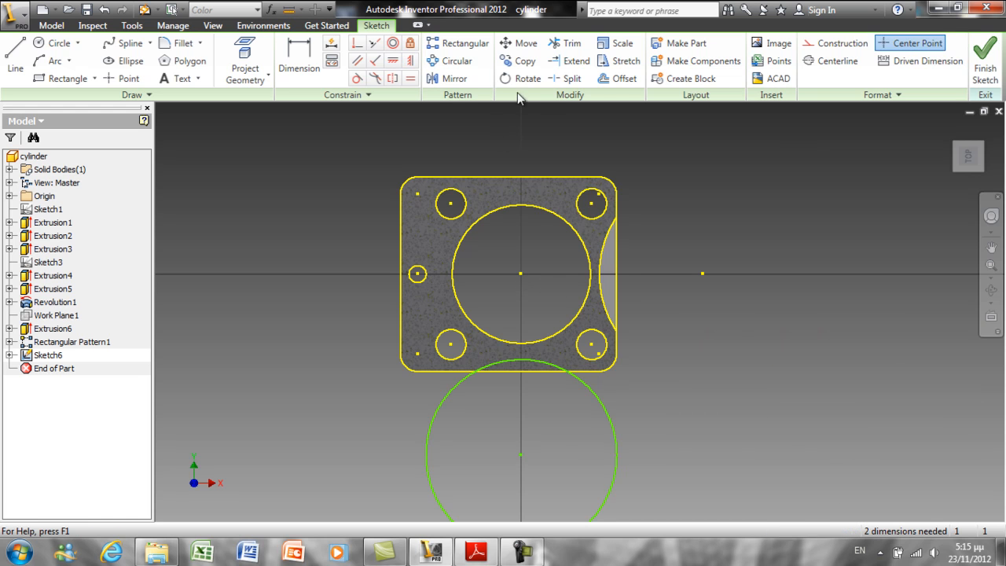
Step: Dimension the distance from the plate's lower edge to the circle's centre as 20 mm
click(299, 59)
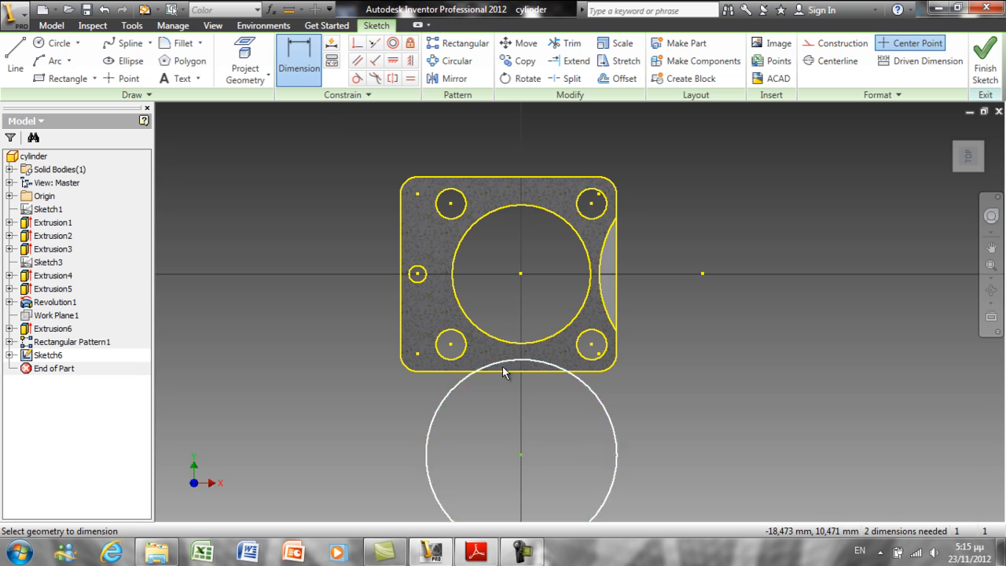
click(533, 366)
click(536, 370)
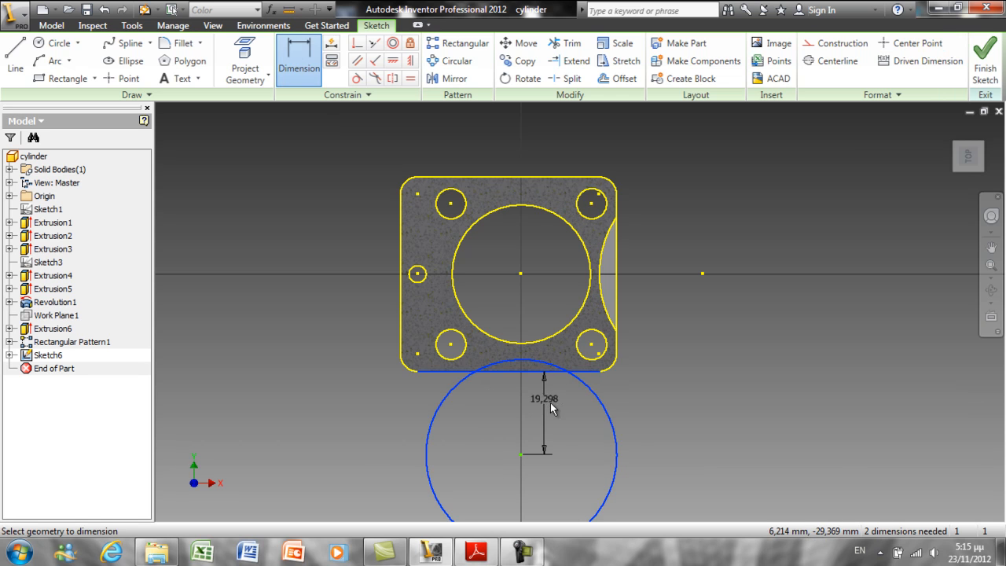
click(553, 406)
text(20)
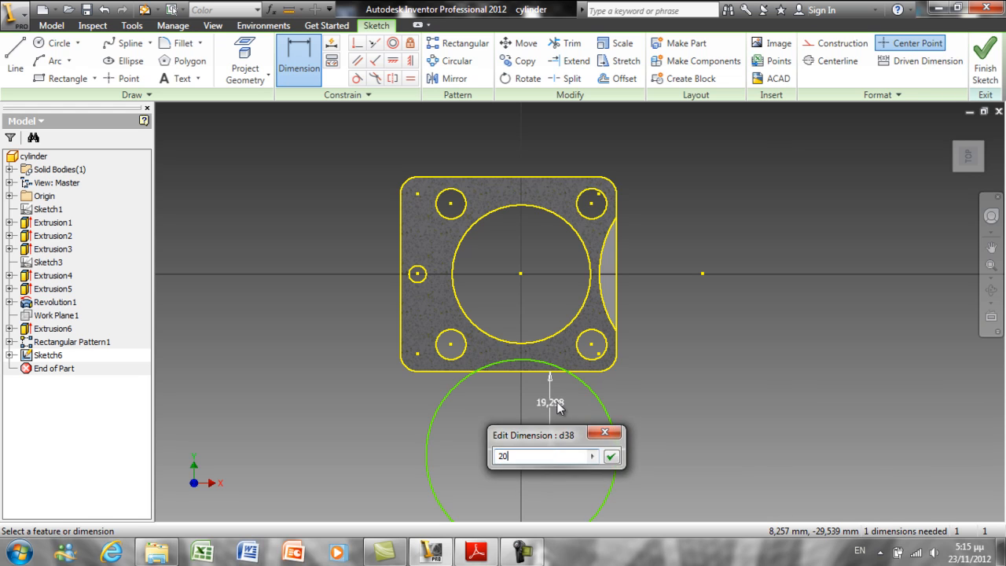
key(Return)
Step: Dimension the circle's diameter as 48 mm
click(618, 469)
click(579, 474)
text(48)
key(Return)
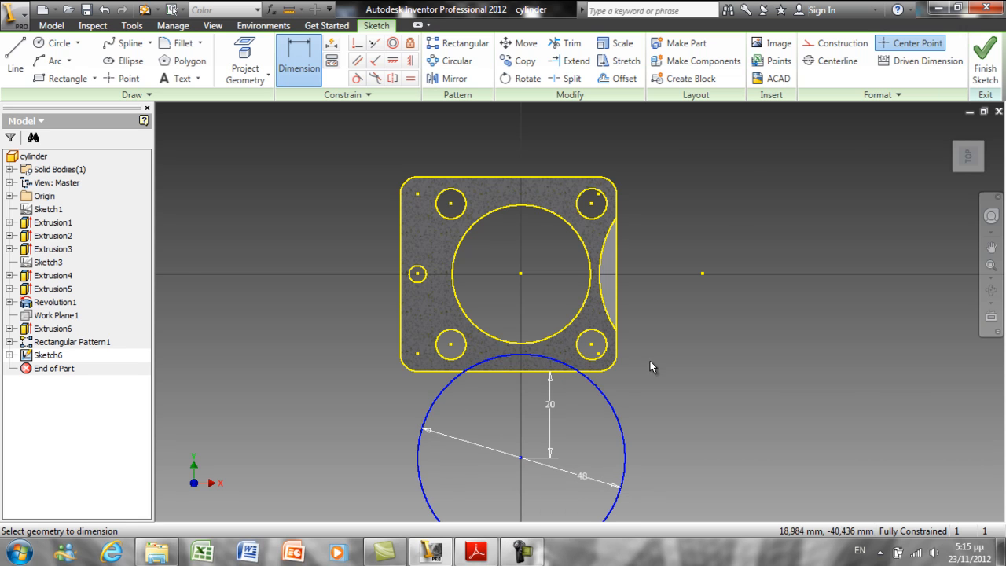
click(441, 77)
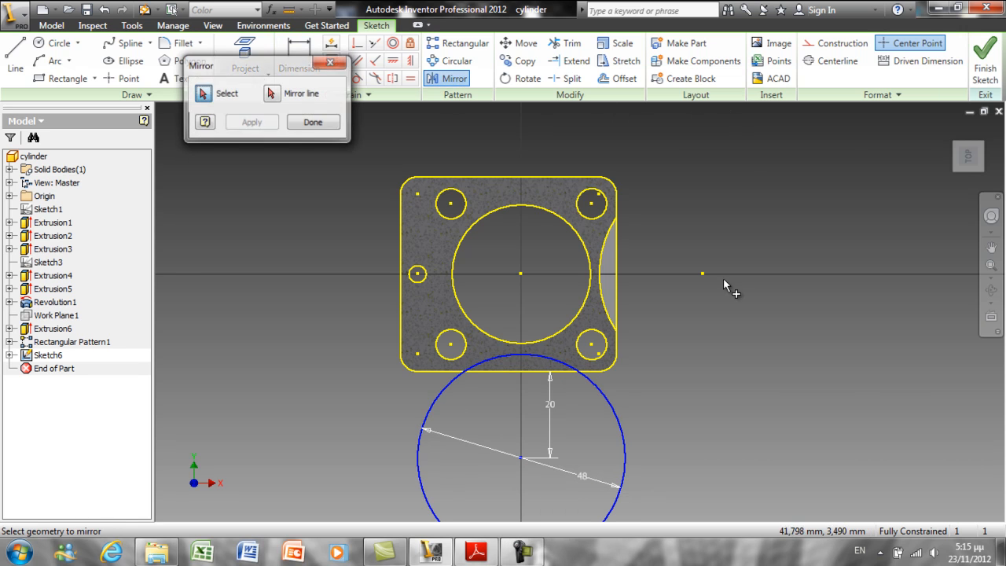
click(625, 437)
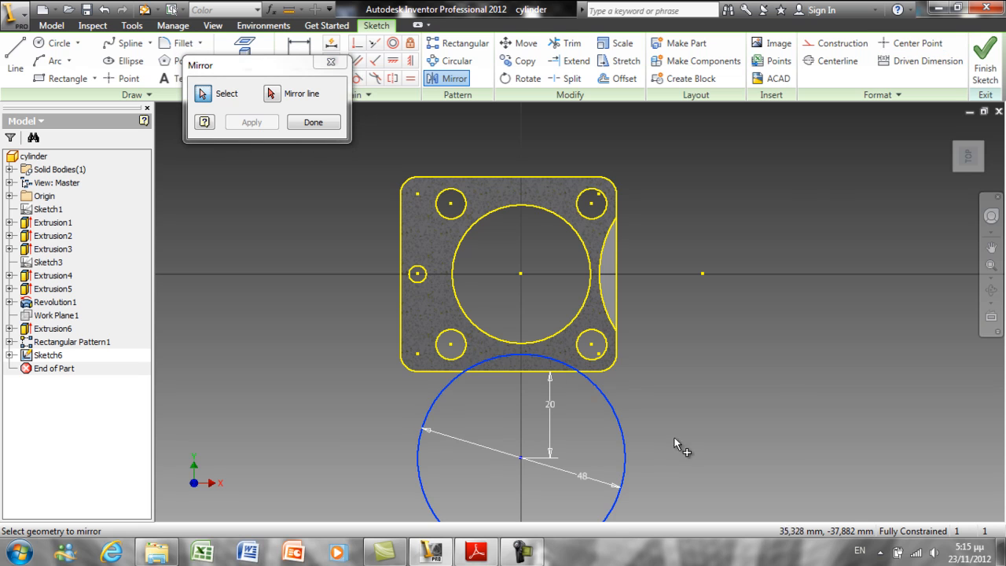
click(272, 94)
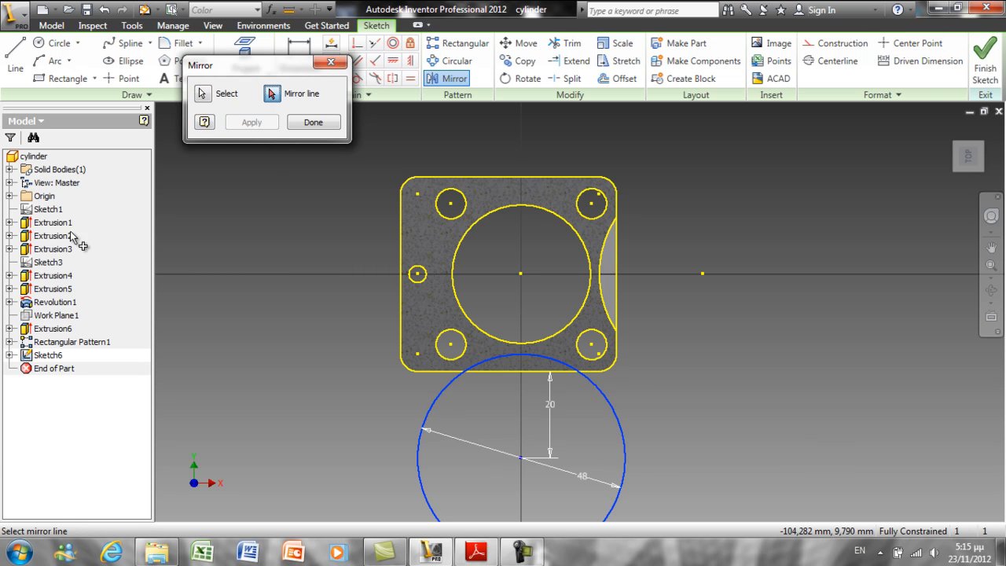
click(8, 195)
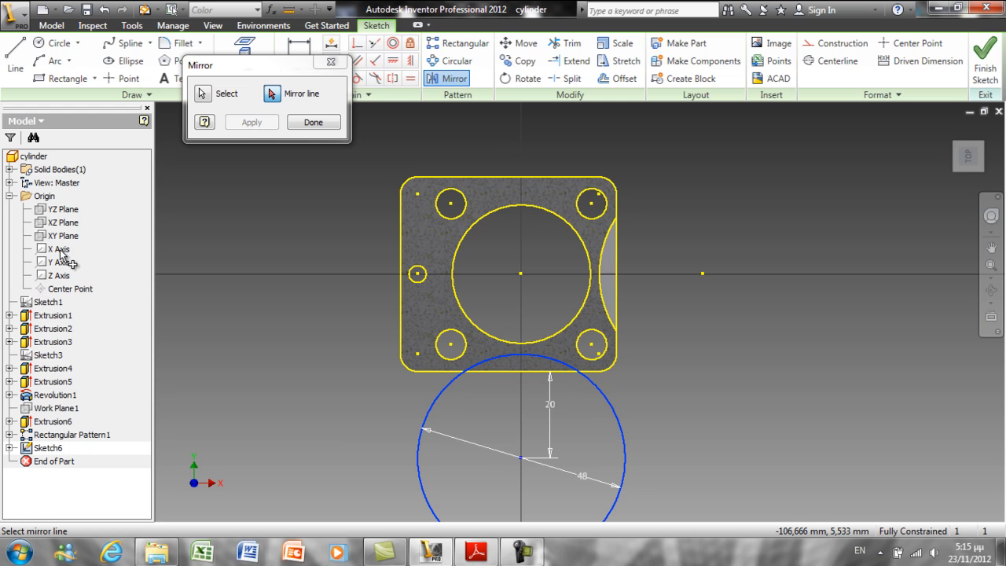
click(331, 63)
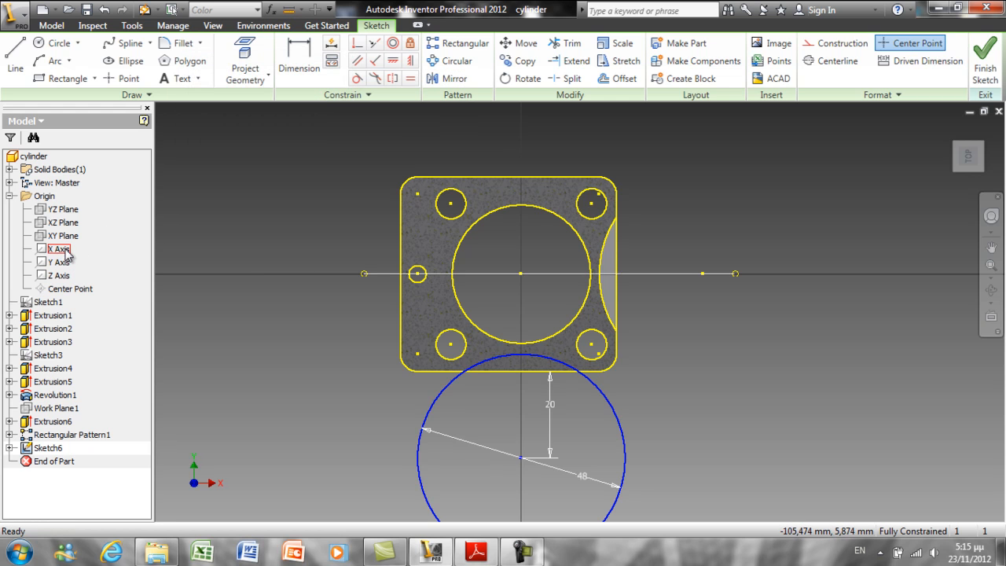
Step: Project the origin's X Axis into the sketch as a reference line
click(60, 250)
click(245, 63)
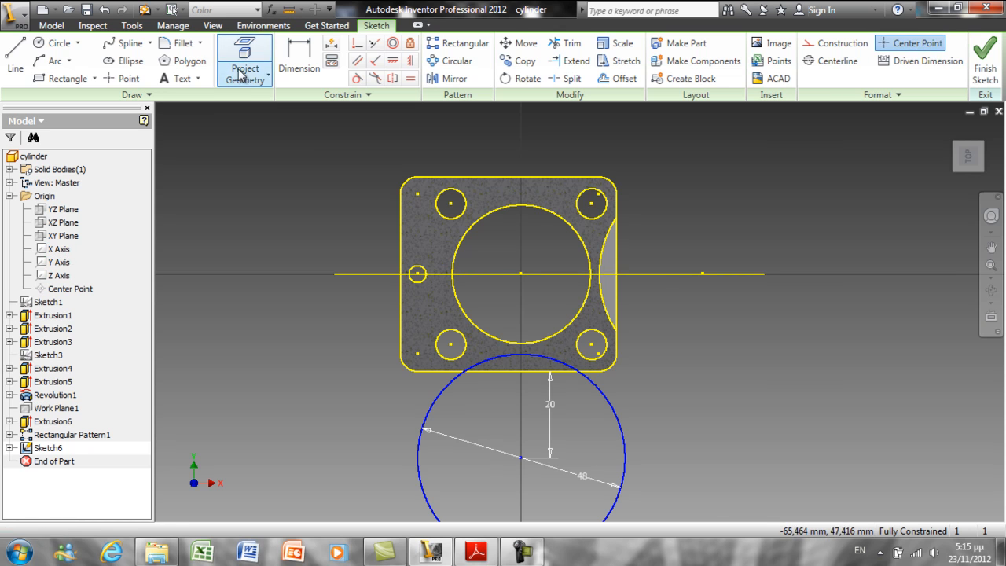
click(63, 249)
right_click(240, 165)
click(149, 167)
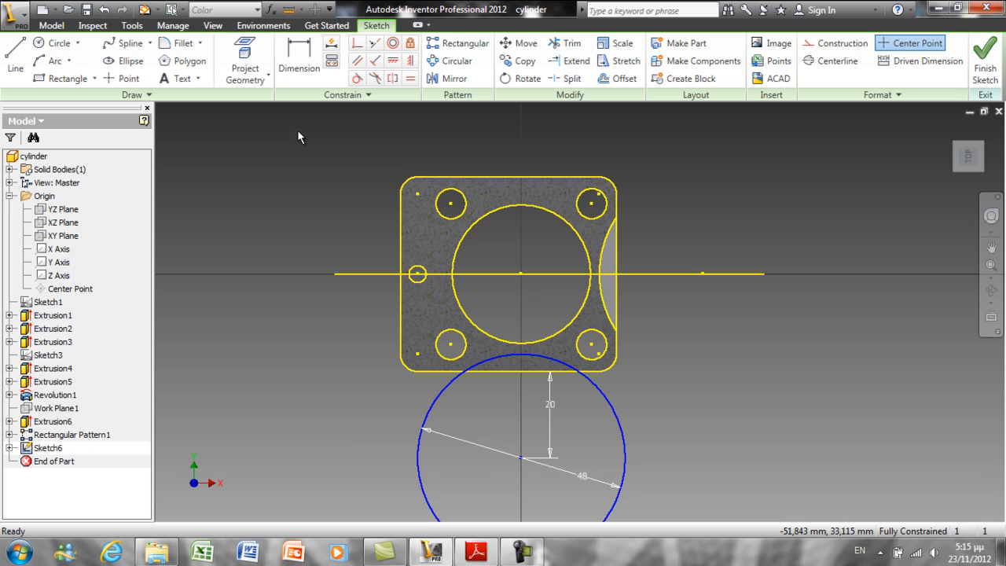
Step: Mirror the 48 mm circle about the projected X axis to the opposite side of the plate
click(454, 79)
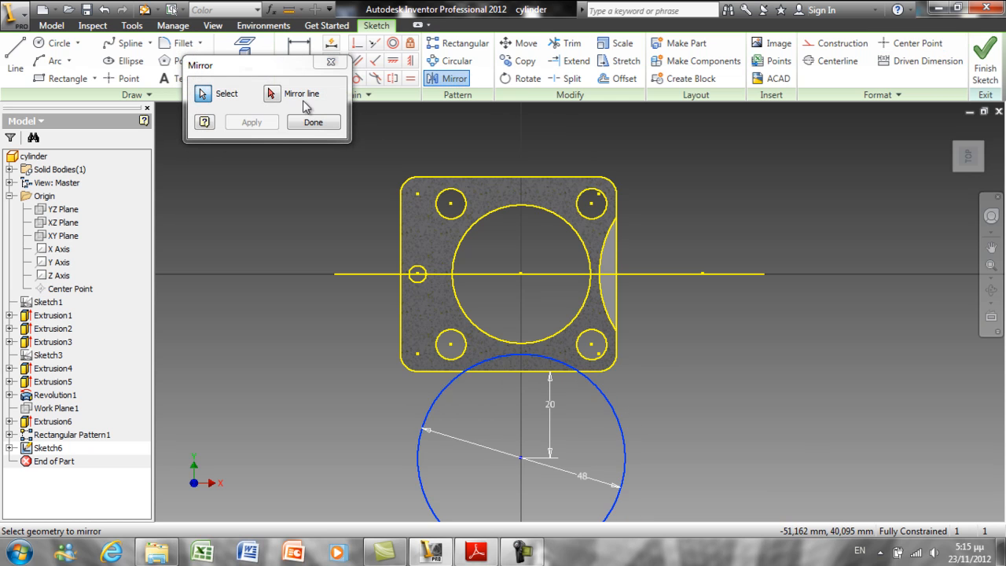
click(270, 93)
click(372, 274)
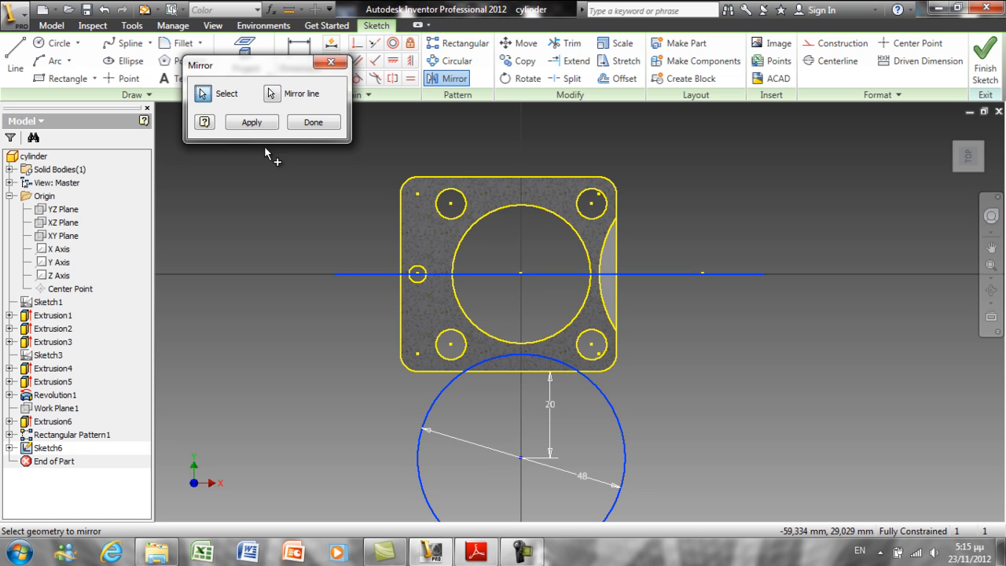
click(253, 123)
click(314, 123)
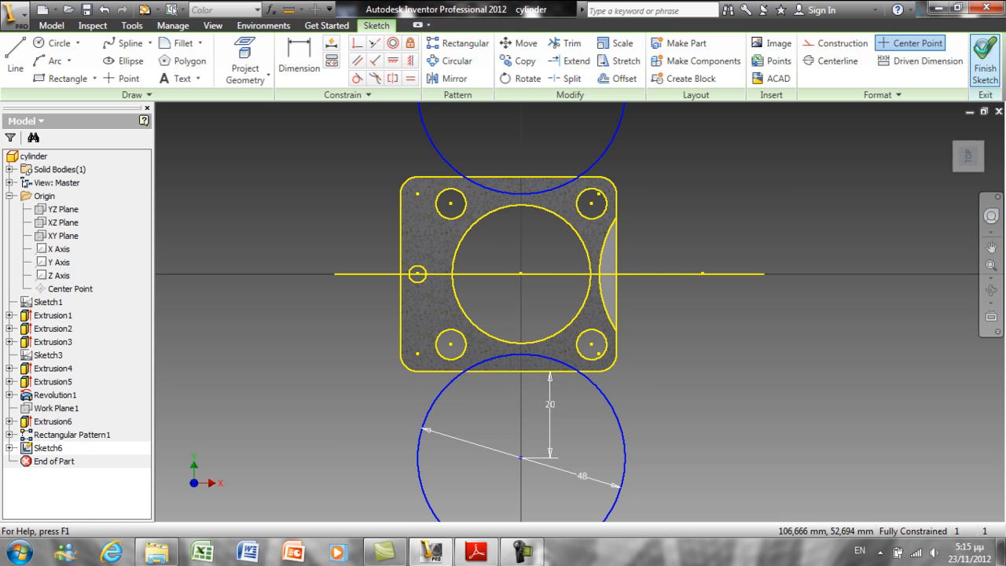
Step: Finish the sketch and extrude both circles as a 2 mm cut into the two opposite sides of the block
click(985, 63)
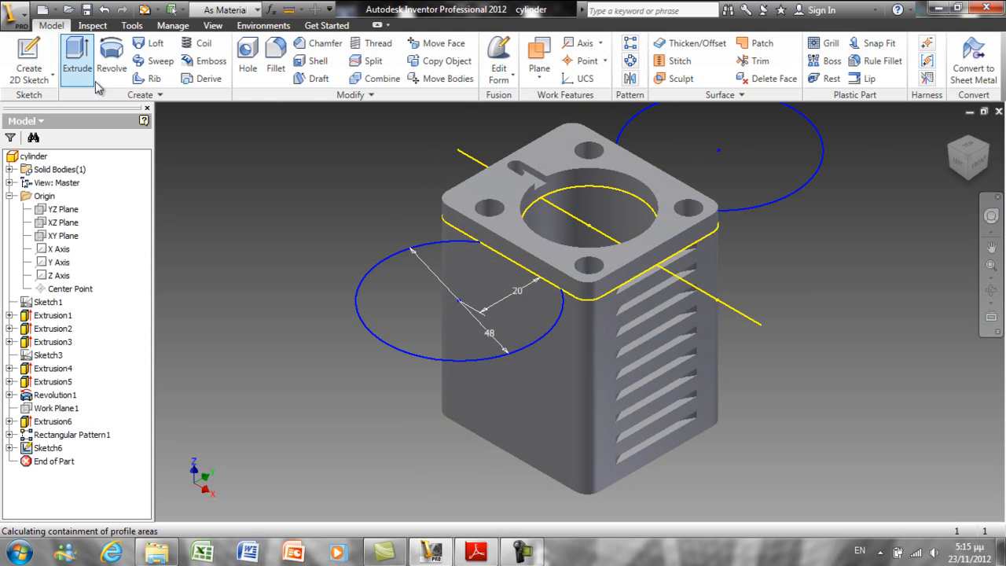
click(95, 84)
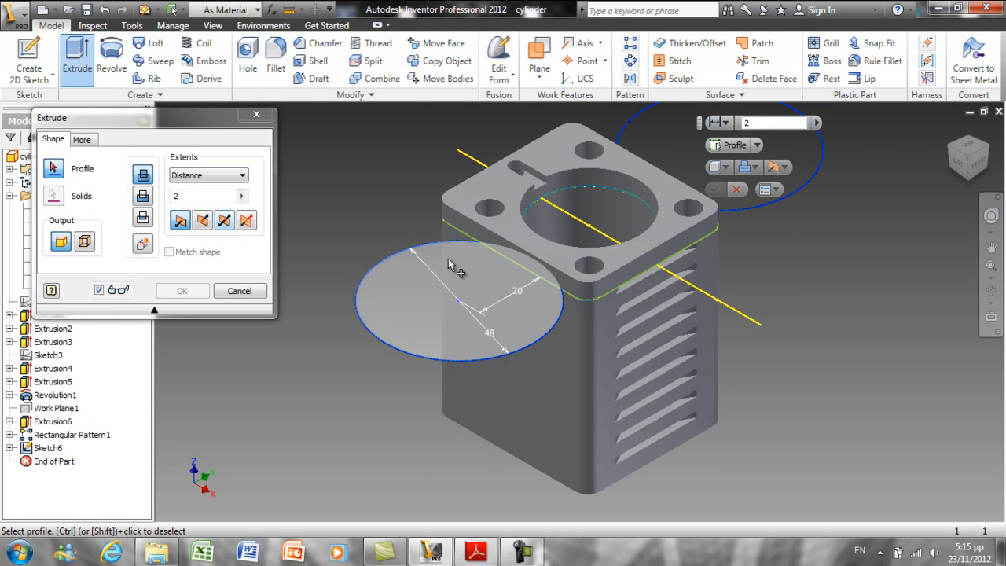
click(495, 288)
click(776, 188)
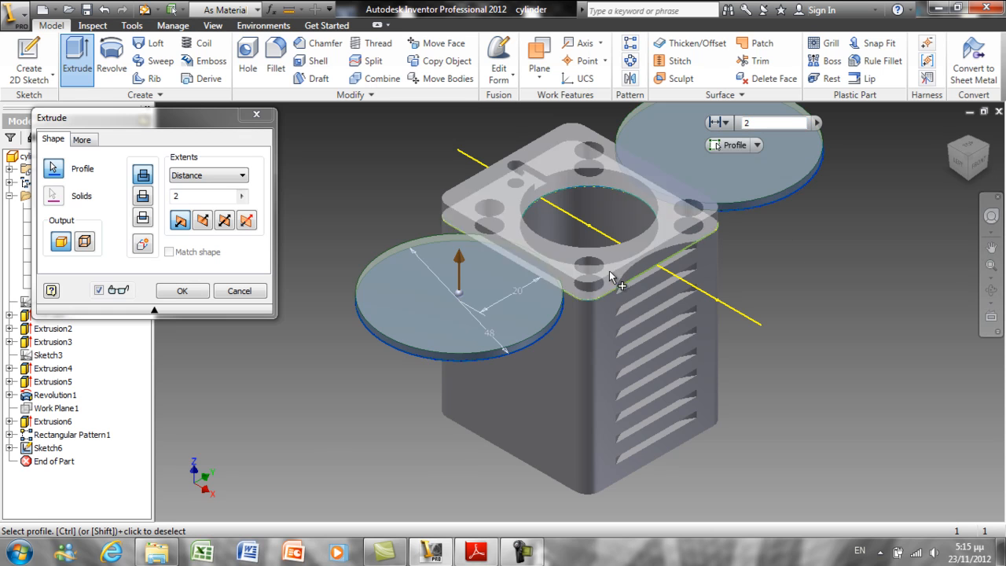
click(143, 196)
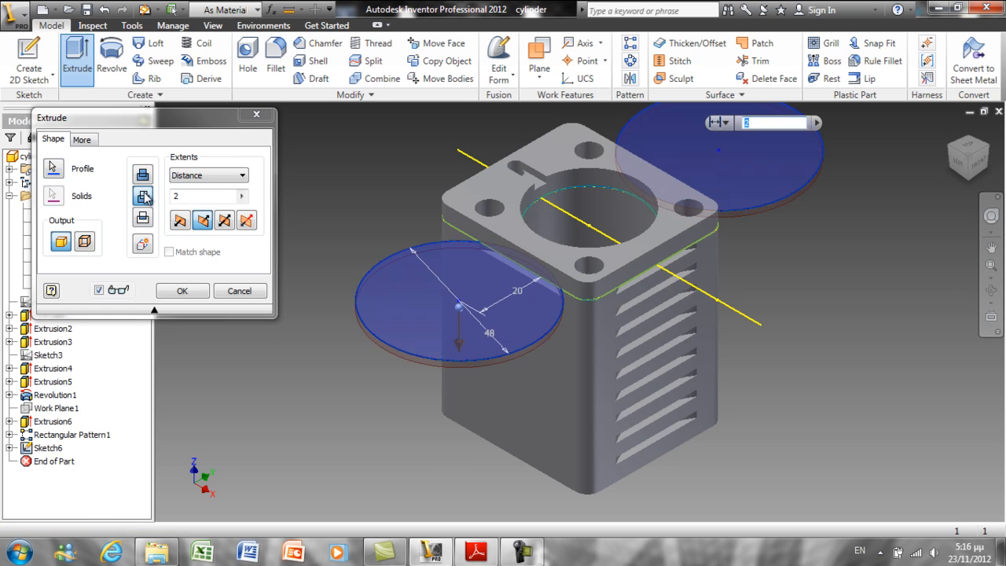
click(196, 291)
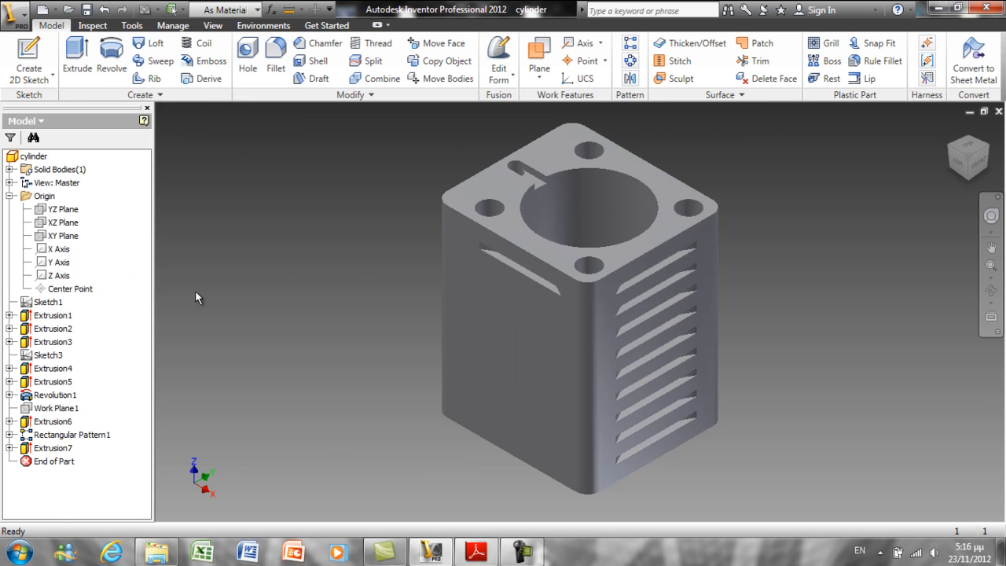
Step: Pattern the new slot cut rectangularly down the block's vertical edge with 9 instances spaced 6 mm apart
click(635, 47)
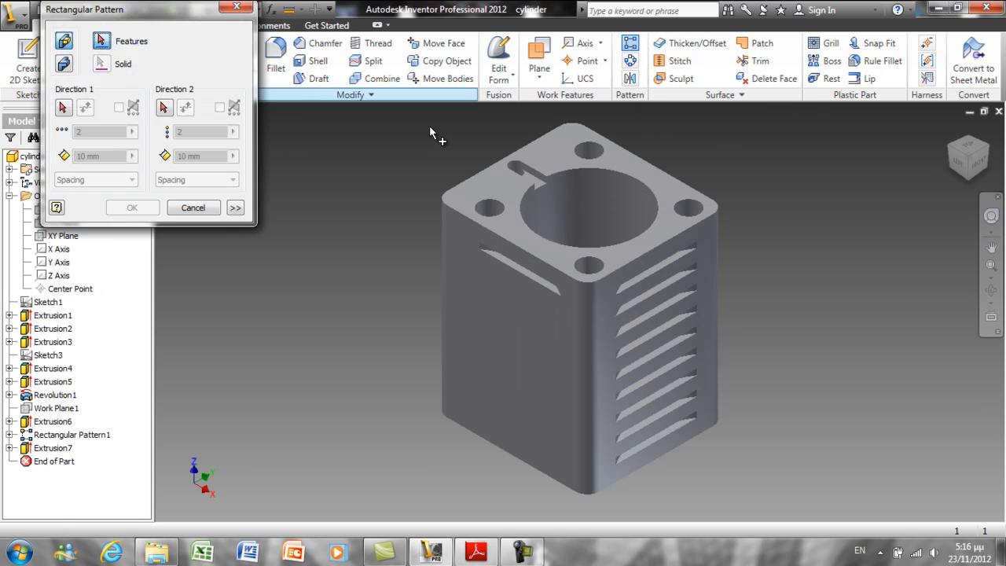
click(525, 275)
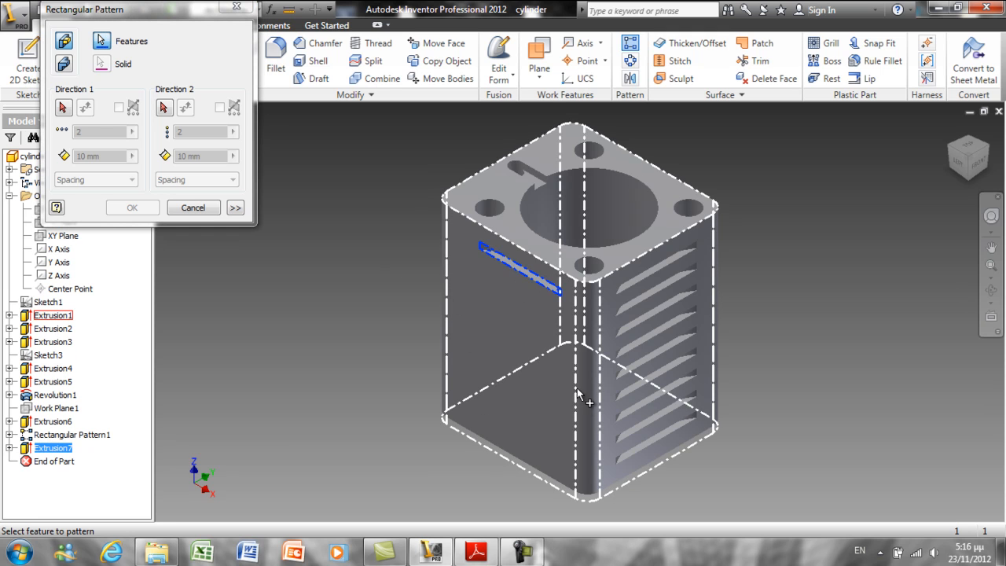
click(63, 108)
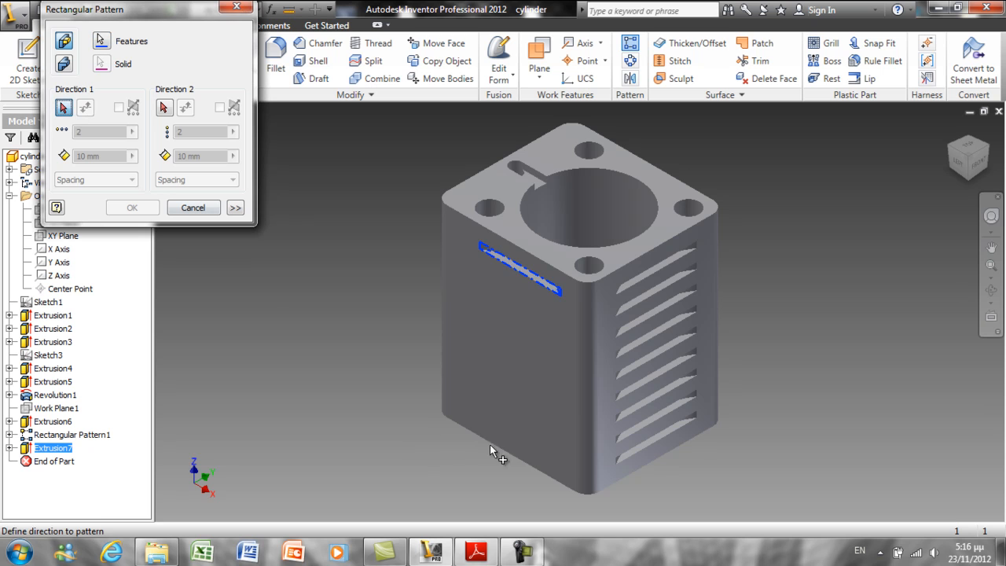
click(575, 406)
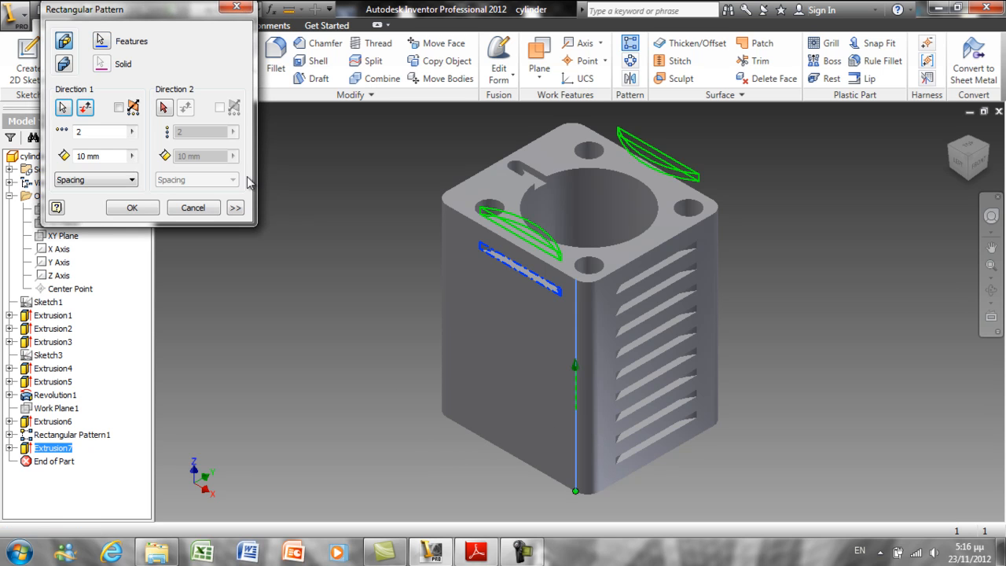
click(85, 108)
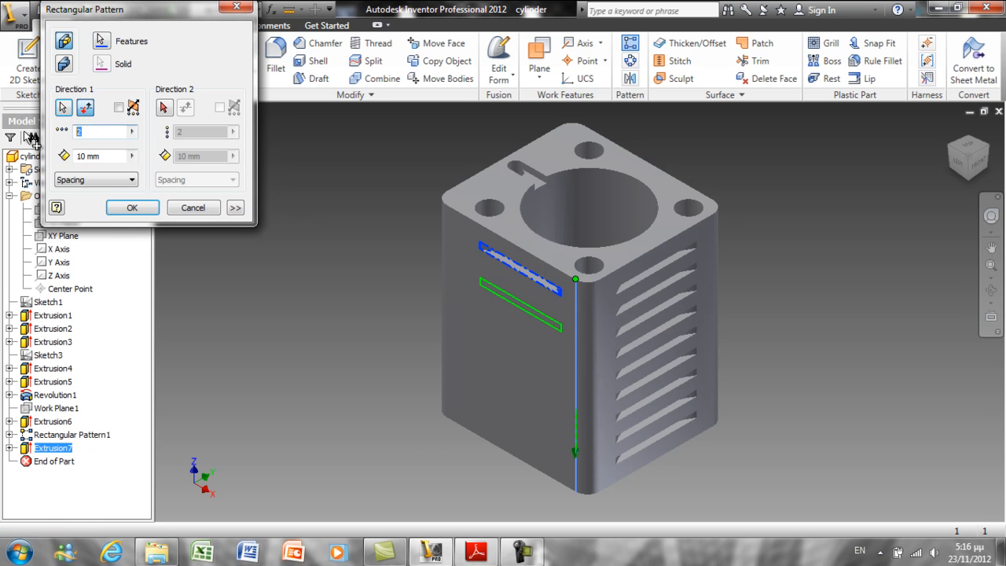
text(9)
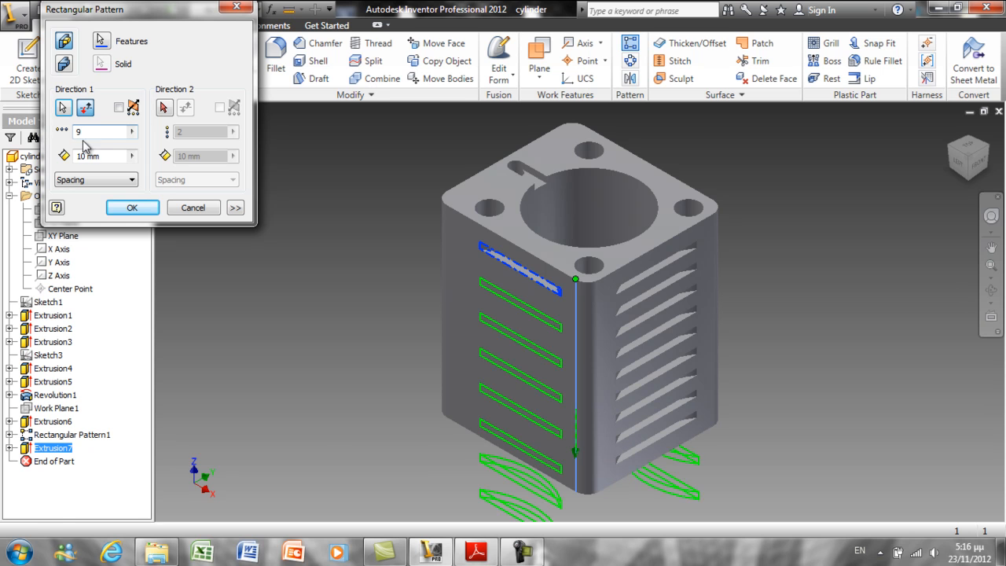
key(Tab)
text(6)
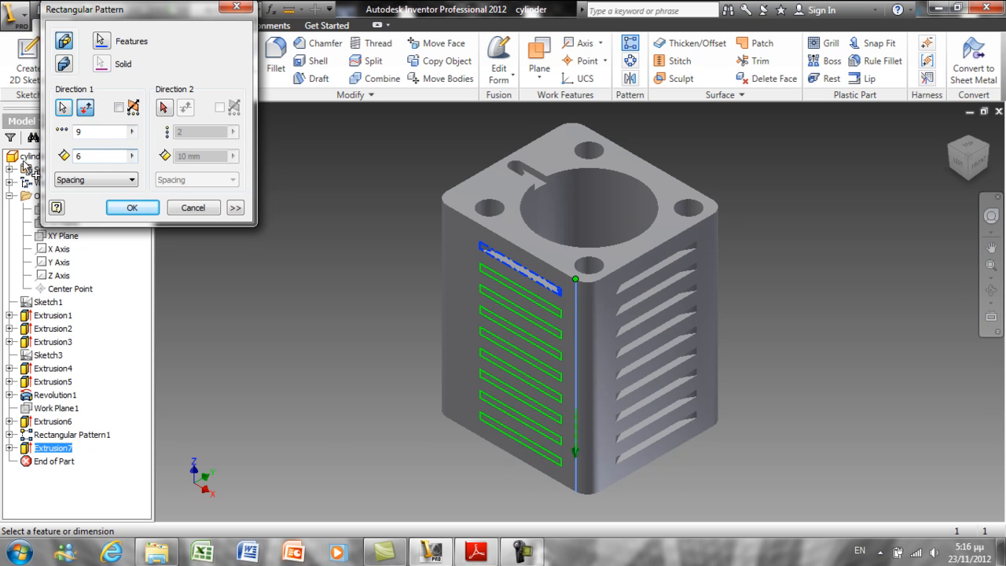
click(133, 208)
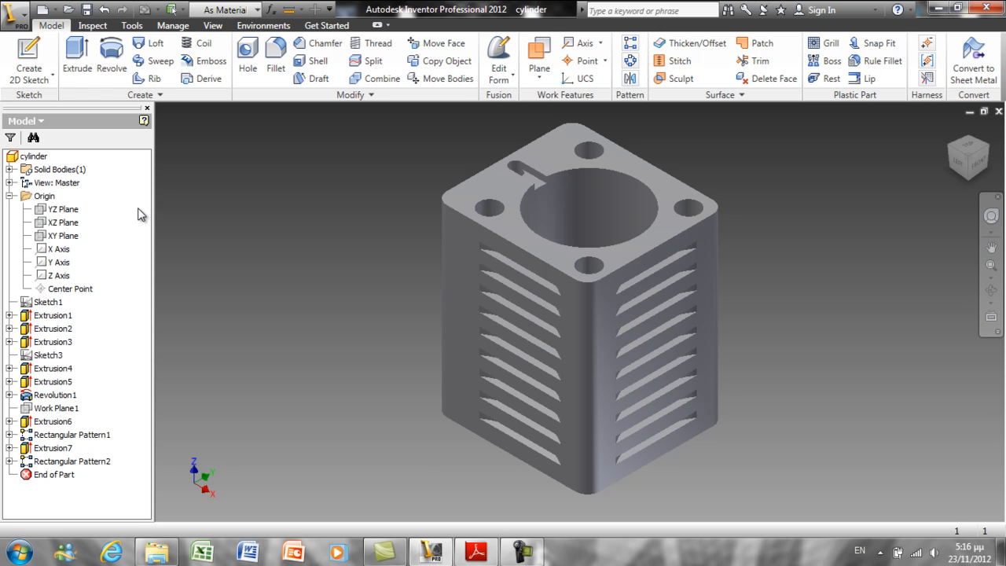
Step: Collapse the whole model tree and select the cylinder part at its root
right_click(130, 209)
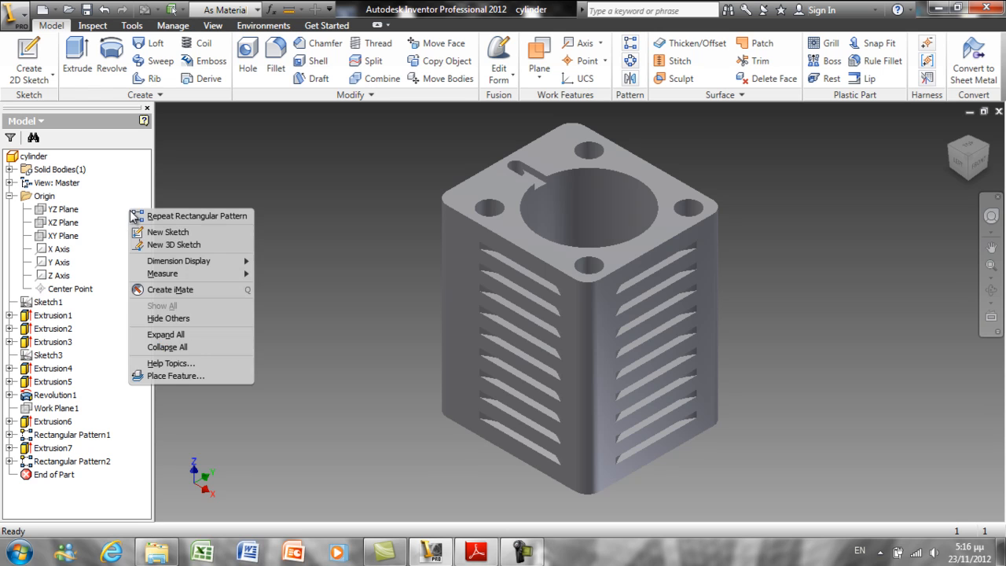
click(196, 347)
click(33, 155)
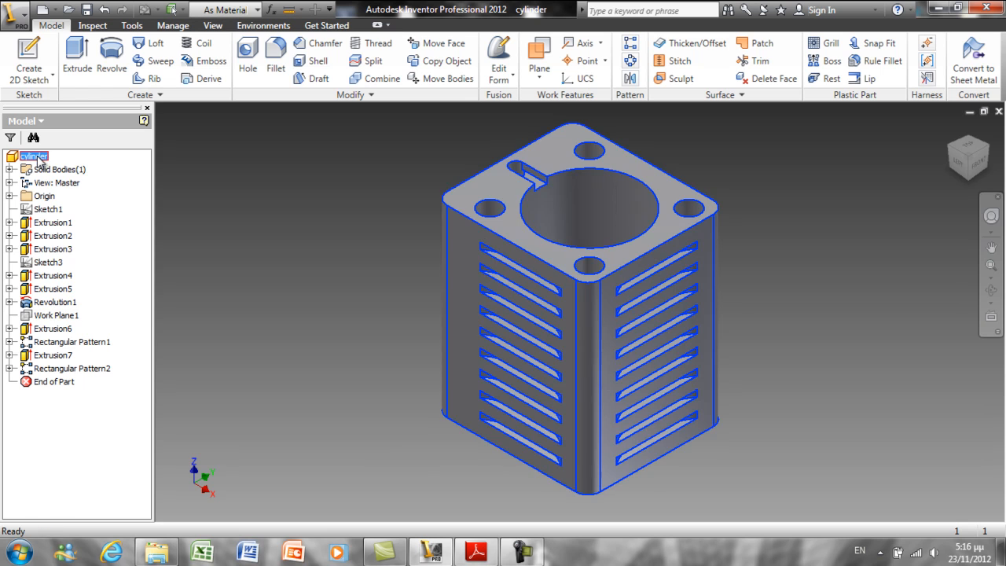
Step: Set the cylinder part's physical material to Aluminum-6061 in its iProperties
right_click(36, 155)
click(105, 297)
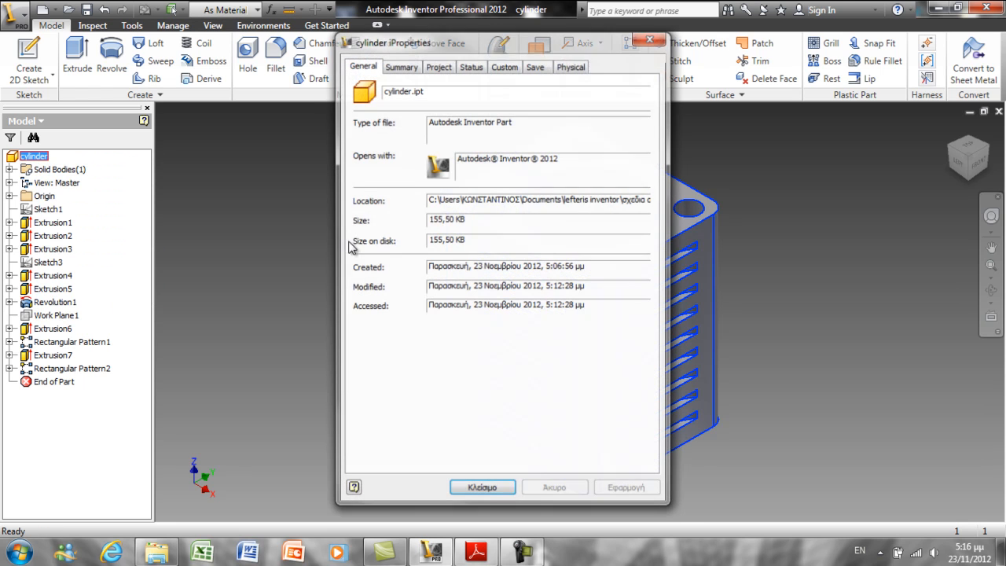
click(574, 68)
click(470, 139)
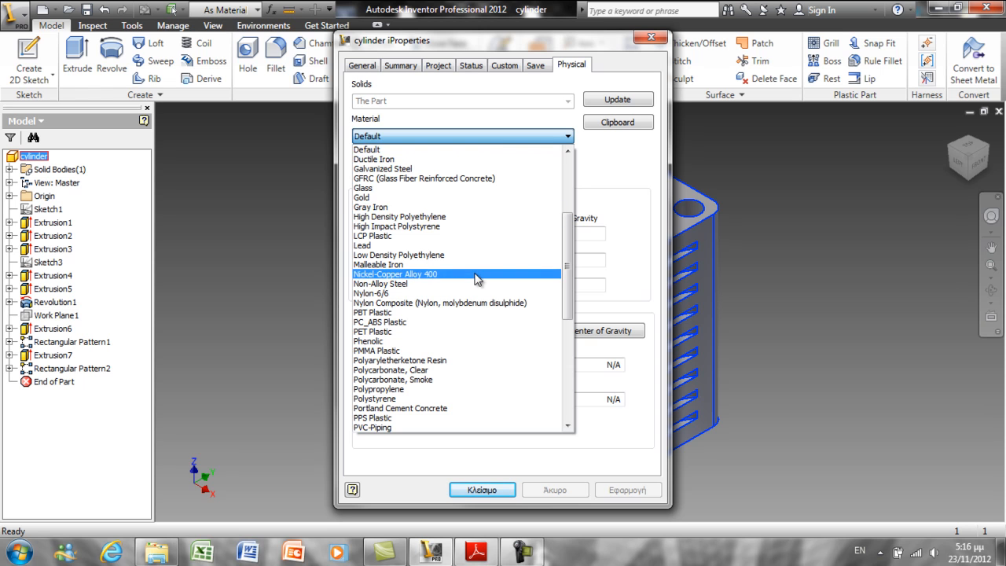
scroll(476, 279, up, 5)
click(481, 150)
click(491, 137)
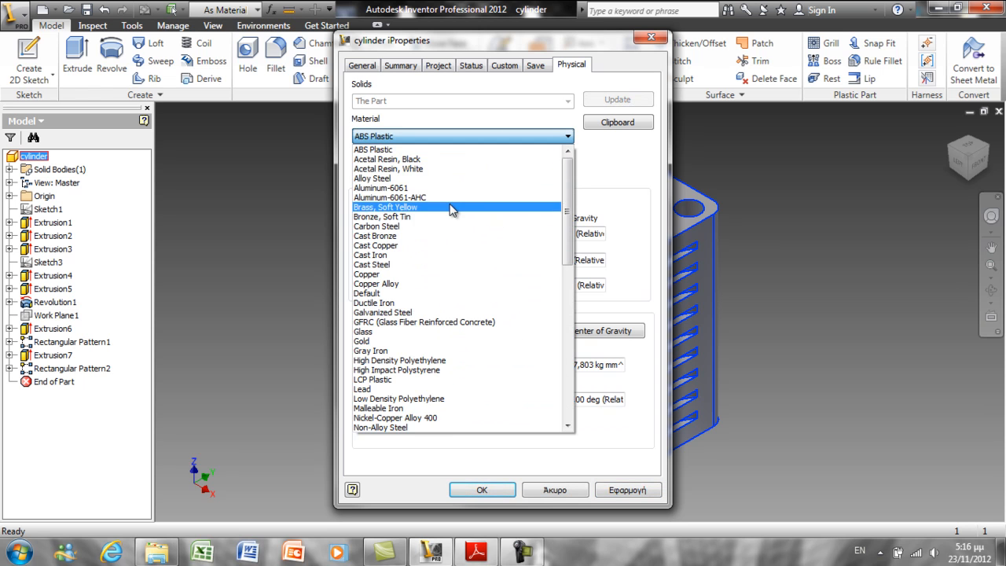
click(450, 188)
click(629, 491)
click(483, 490)
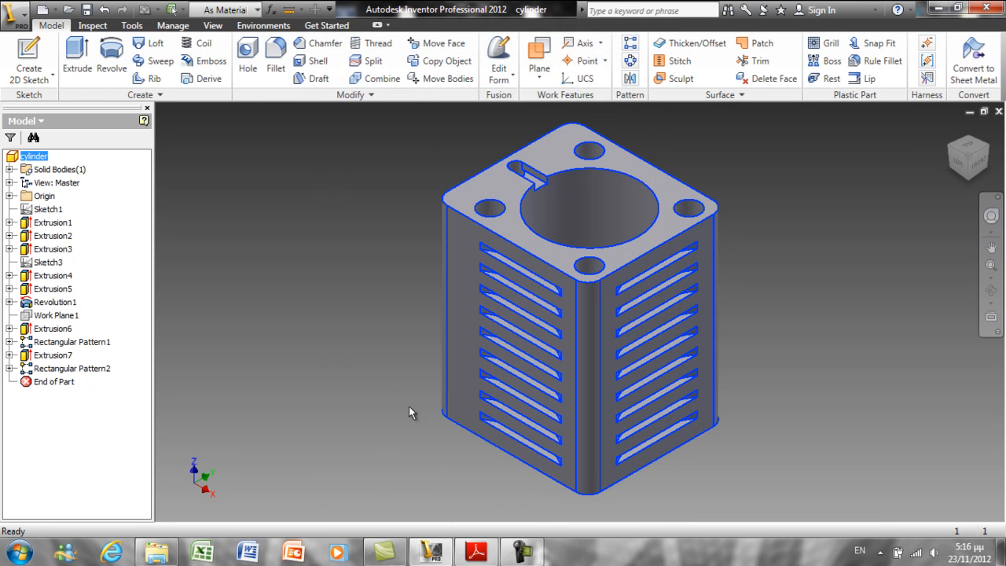
click(308, 289)
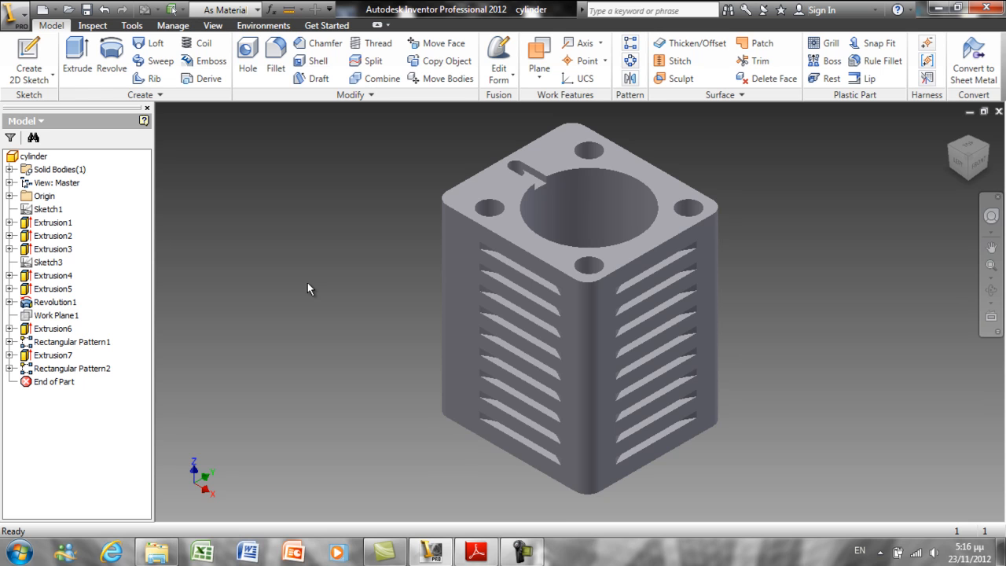
Step: Apply the Black colour to the body starting from the first extrusion
click(52, 222)
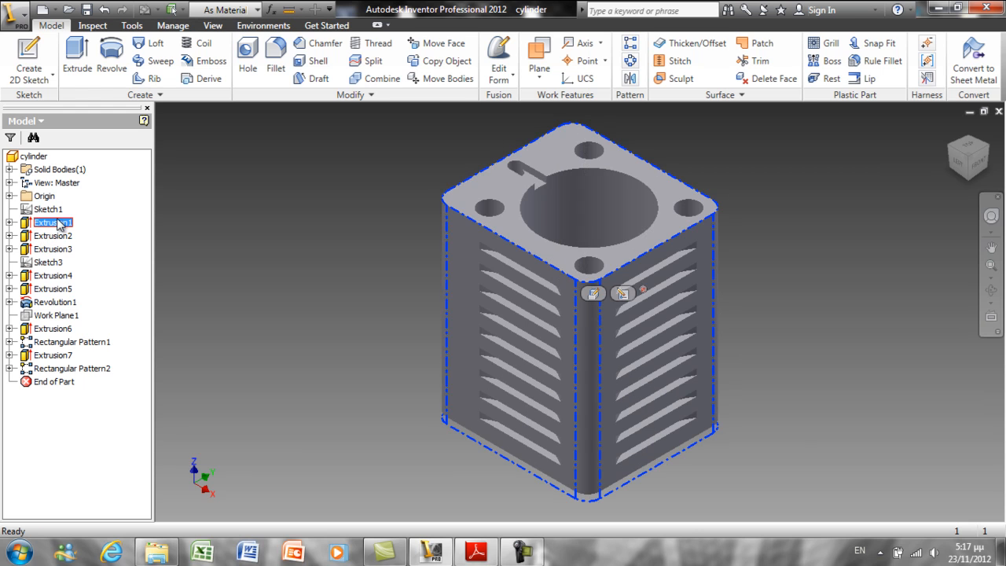
click(257, 10)
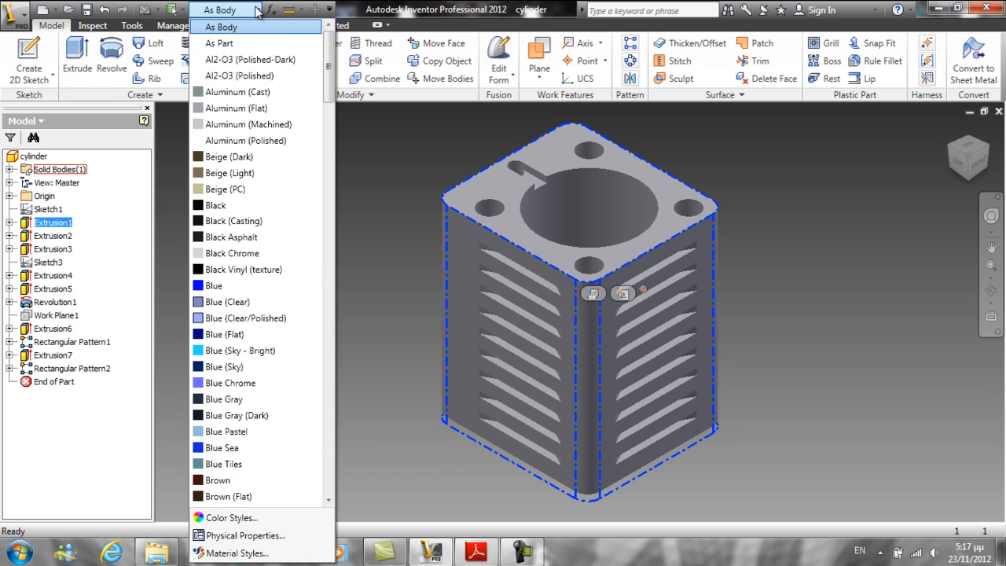
click(246, 206)
click(247, 203)
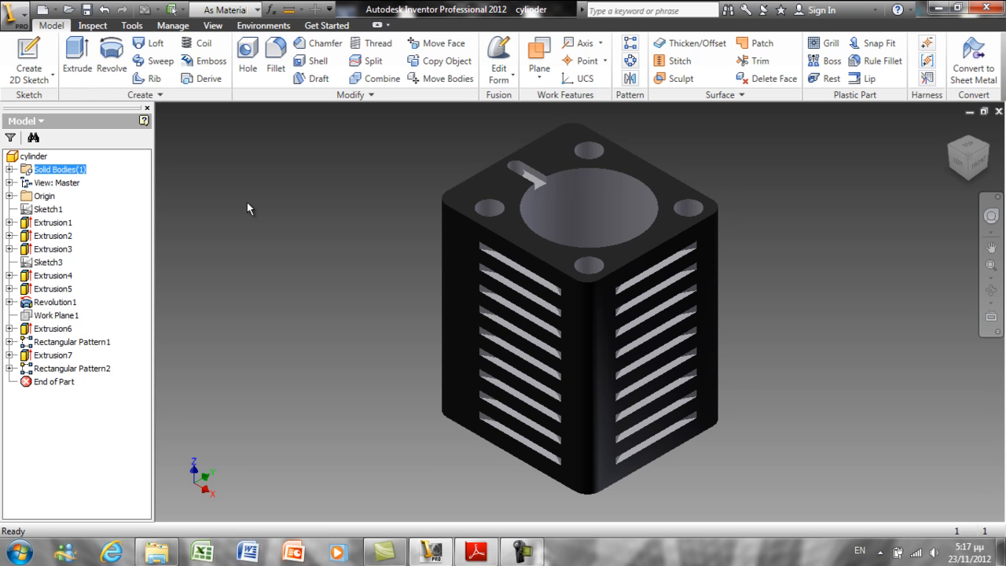
right_click(248, 200)
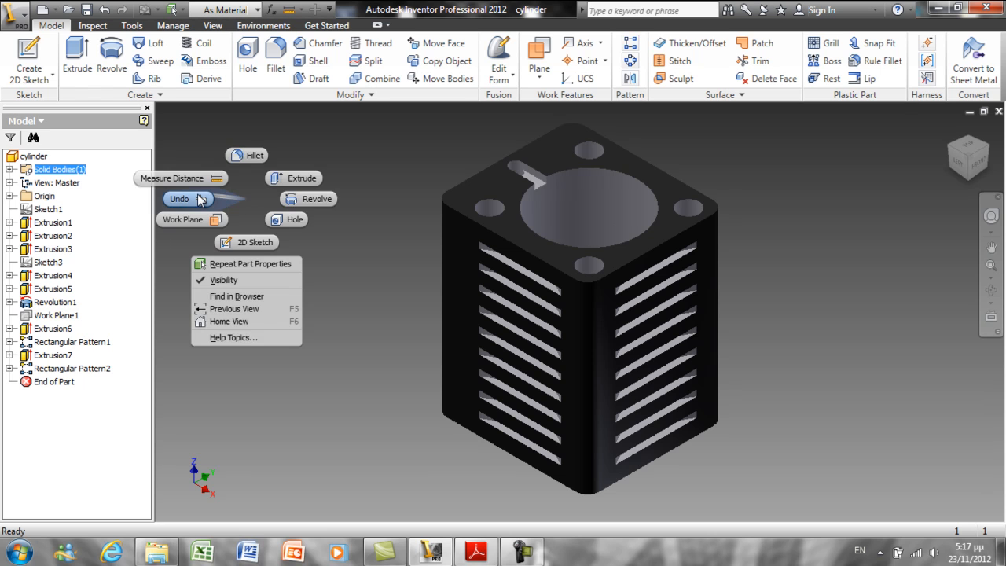
click(243, 202)
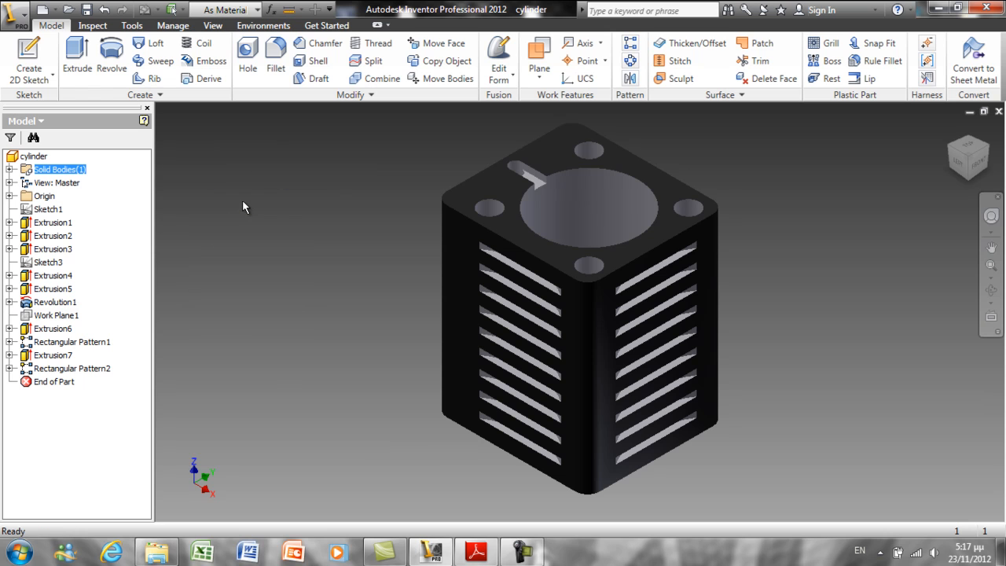
Step: Save and close the cylinder part and create a new part from the my document.ipt template
click(86, 10)
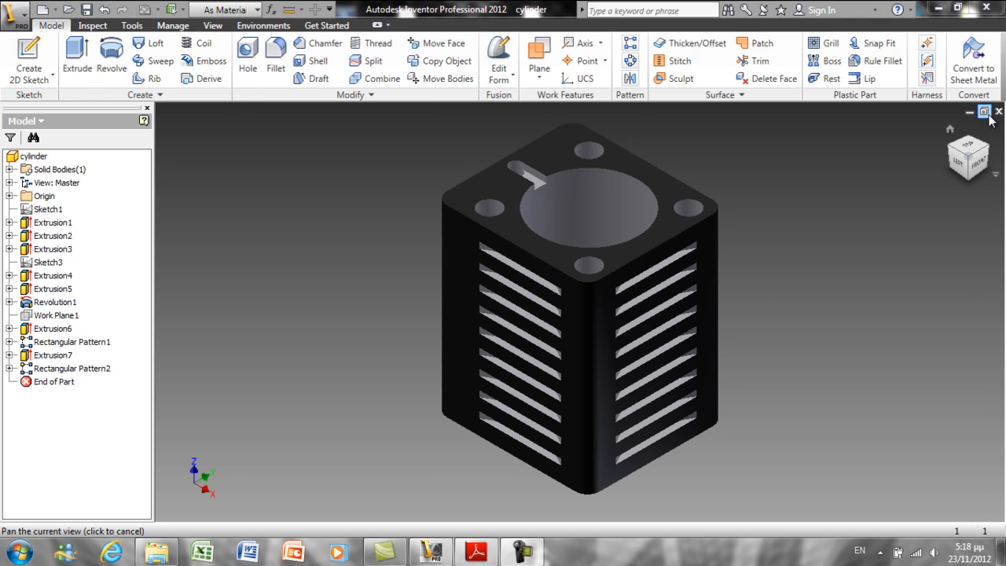
click(998, 112)
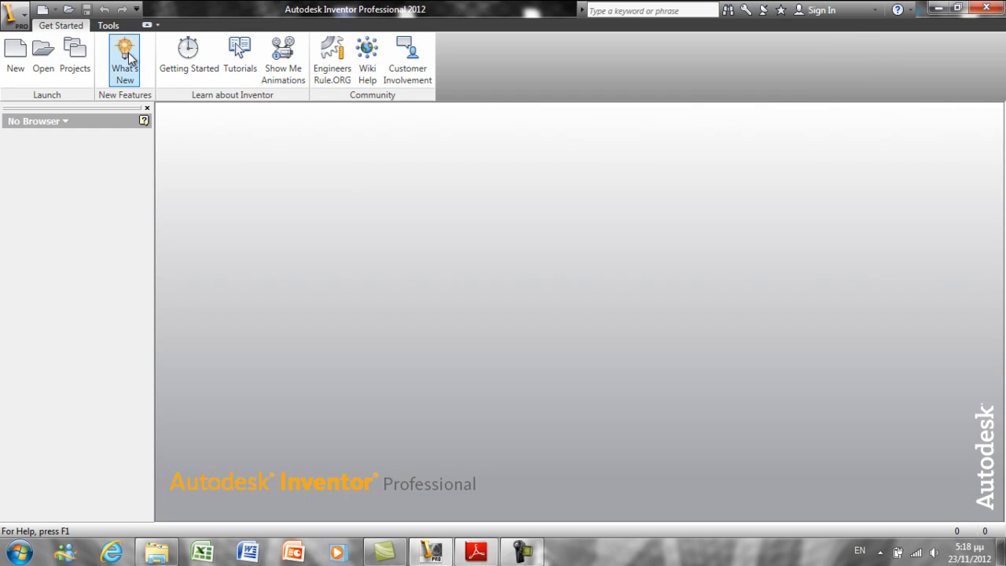
click(14, 60)
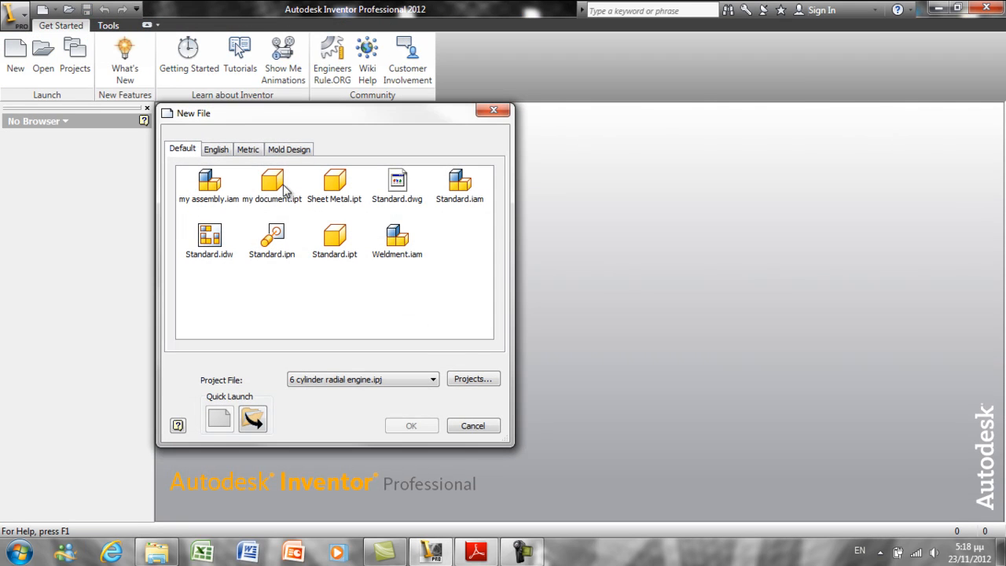
click(275, 189)
click(432, 427)
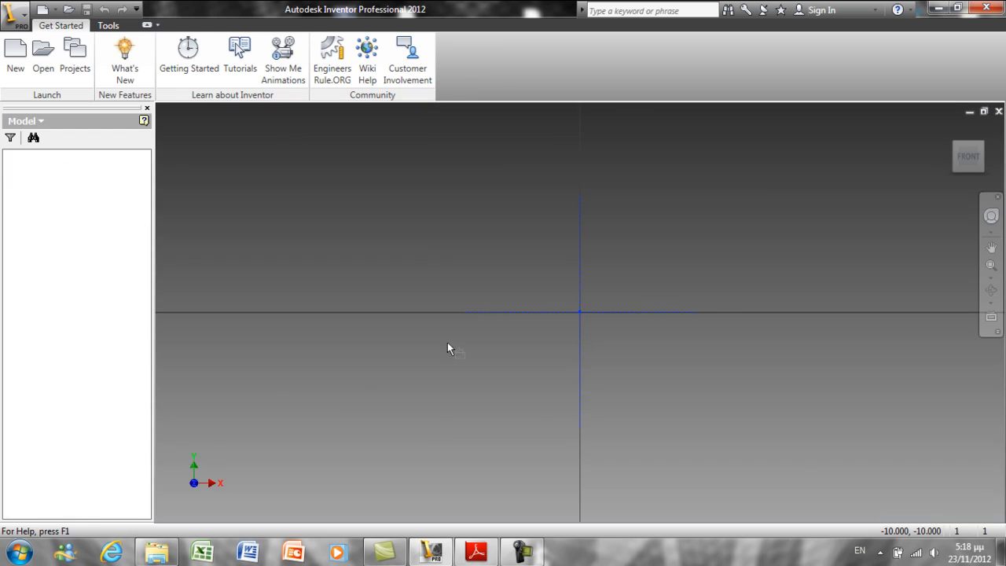
Step: Switch to Adobe Reader and examine the dimensions and title block of the Cylinder Head Gasket drawing
mouse_move(470, 555)
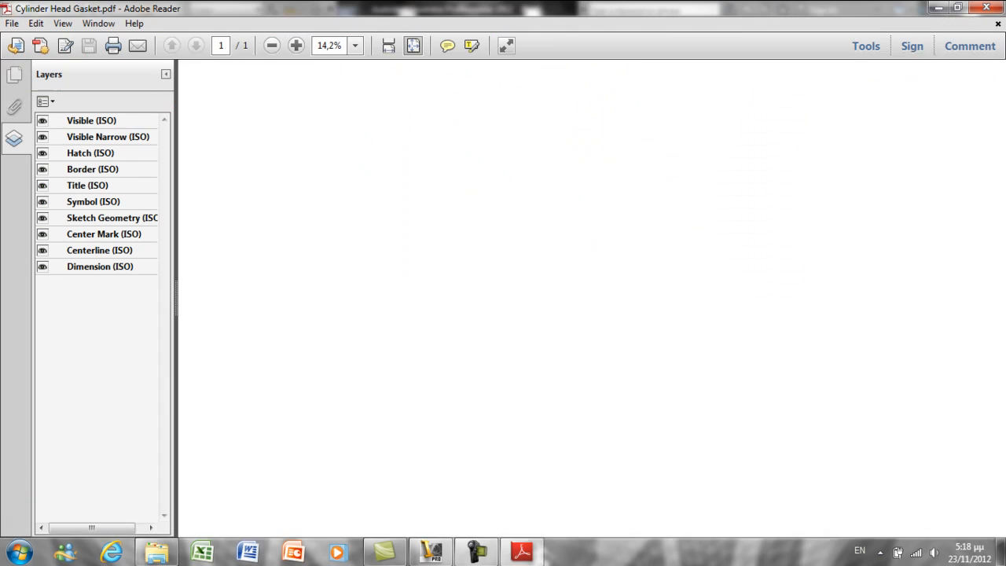
click(165, 74)
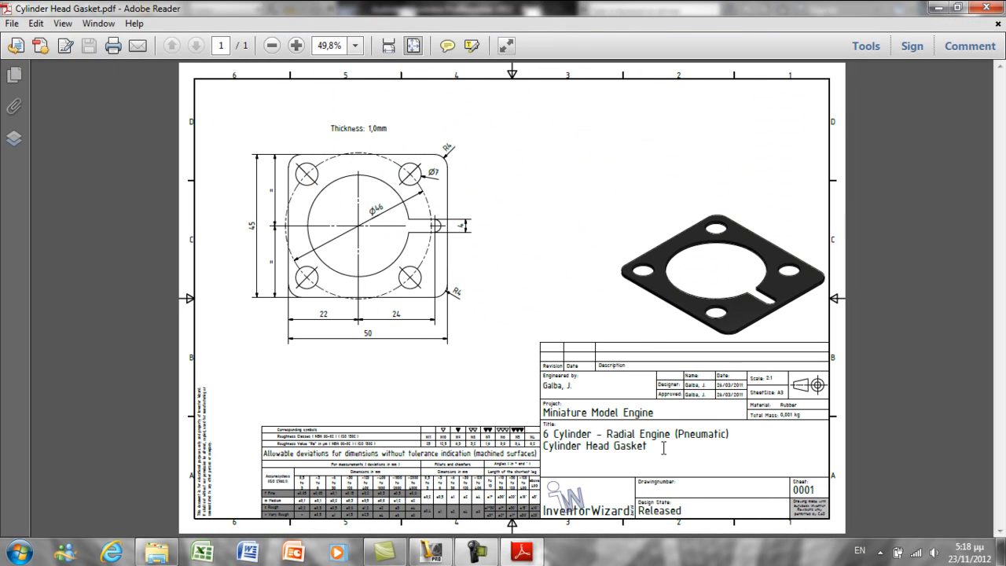
drag(664, 448, 639, 433)
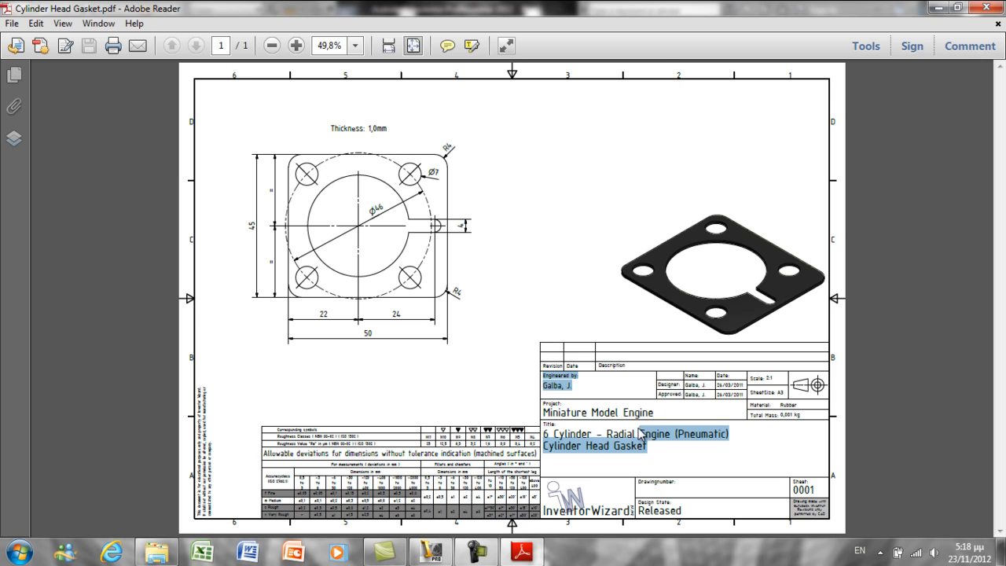
mouse_move(656, 8)
mouse_down()
mouse_move(537, 36)
mouse_move(0, 48)
mouse_up()
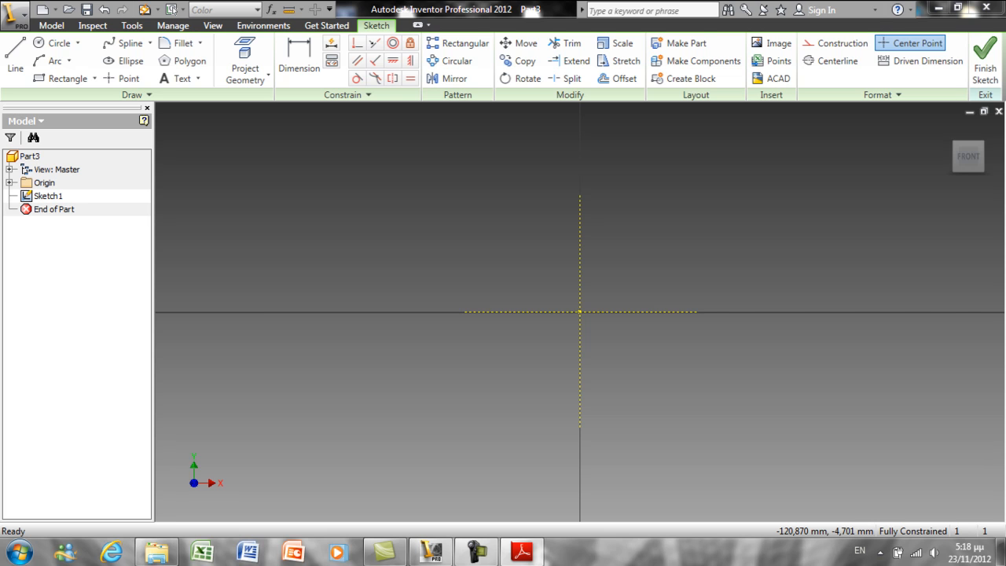
Step: Back in Inventor, sketch a two-point rectangle 50 mm wide and 45 mm high around the origin
click(71, 81)
click(356, 168)
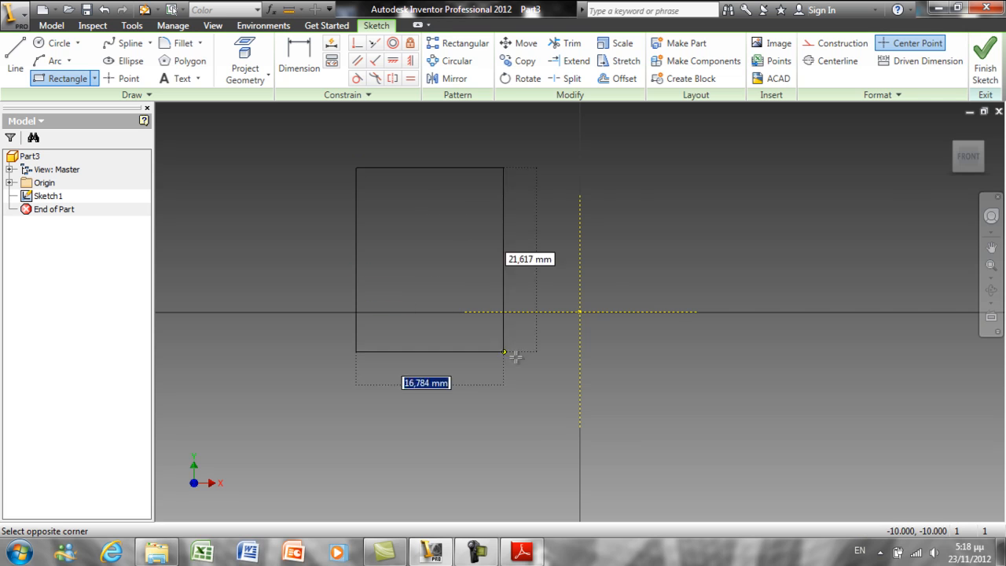
text(50)
key(Tab)
text(45)
key(Return)
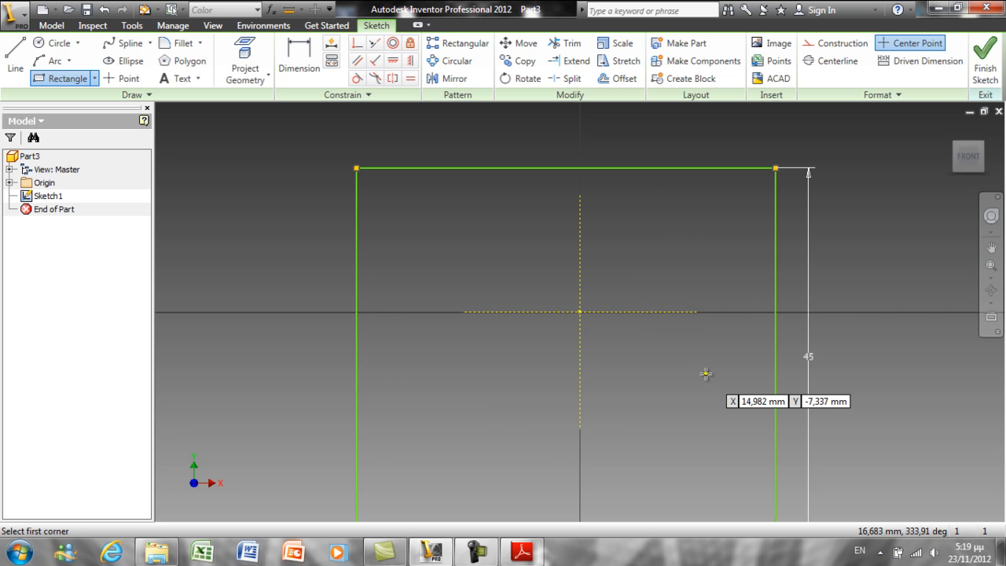
key(Home)
right_click(693, 368)
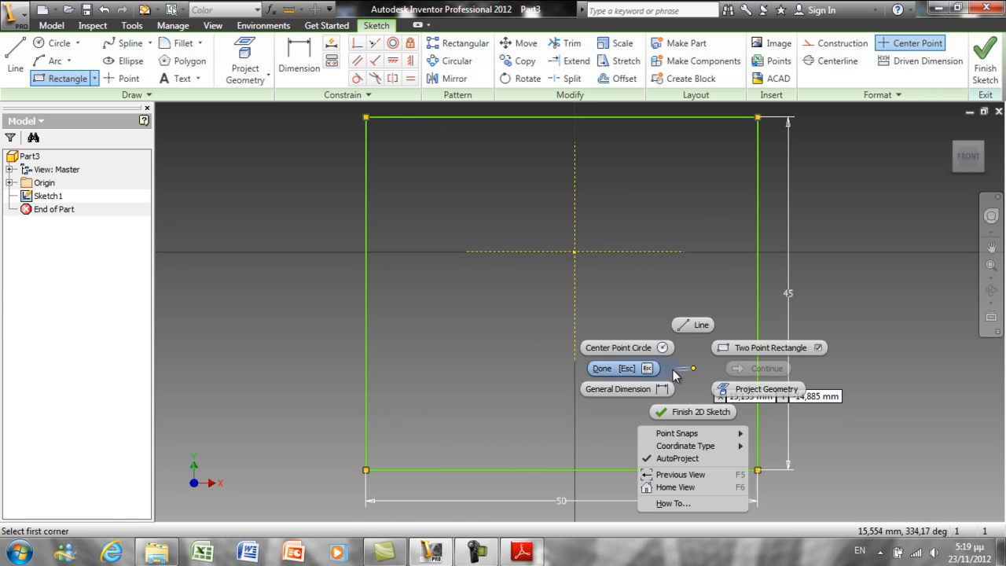
click(620, 367)
Step: Constrain the midpoint of the rectangle's right edge coincident with the projected horizontal axis
click(357, 43)
click(760, 301)
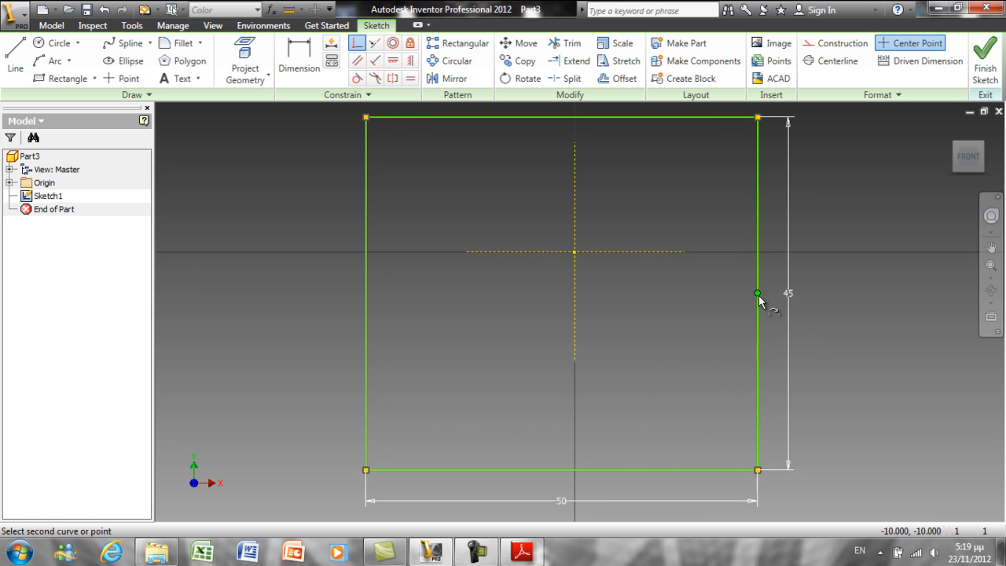
click(676, 250)
right_click(676, 293)
click(602, 291)
Step: Dimension the distance from the rectangle's left edge to the projected vertical axis as 22 mm
click(299, 59)
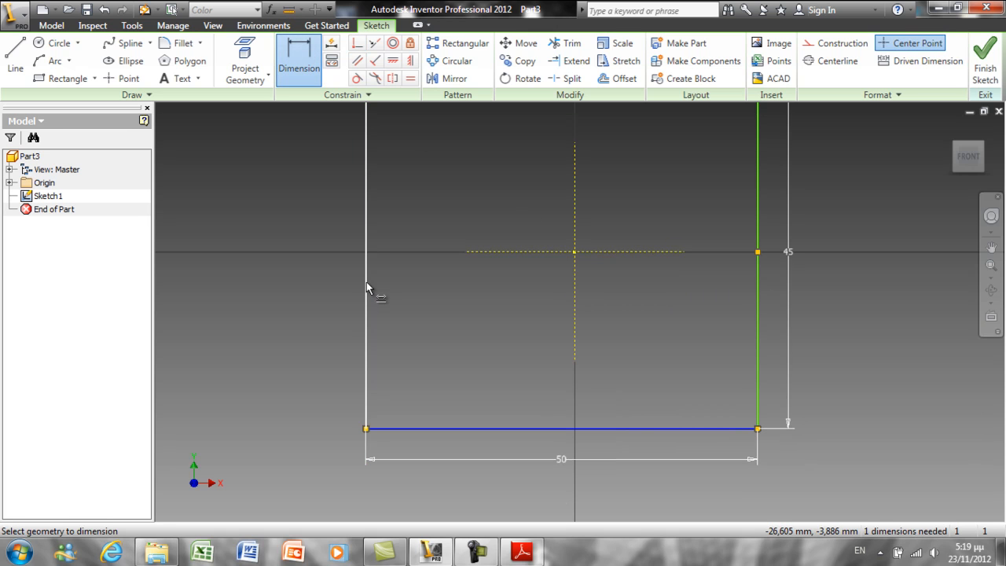
click(367, 286)
click(574, 310)
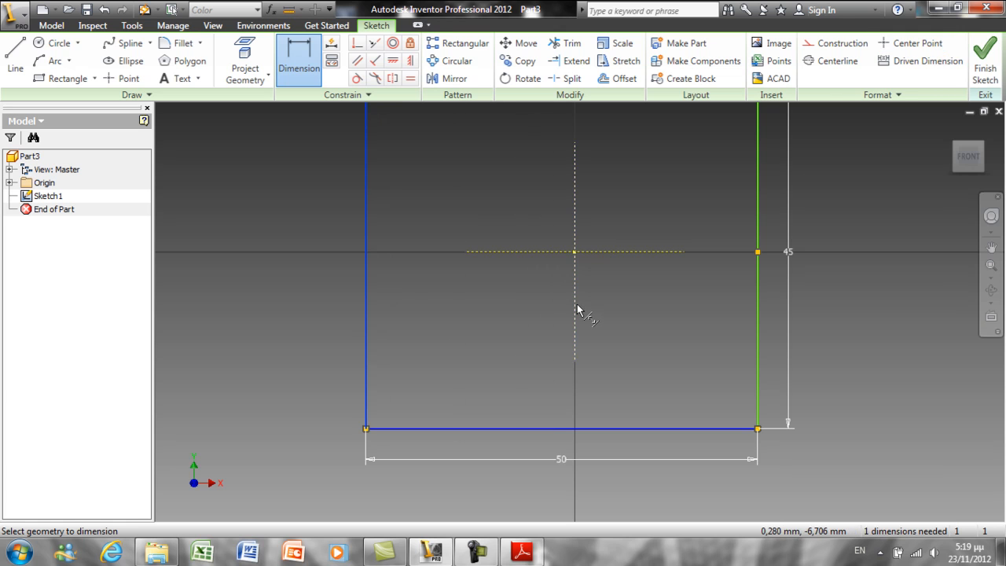
click(486, 308)
click(487, 307)
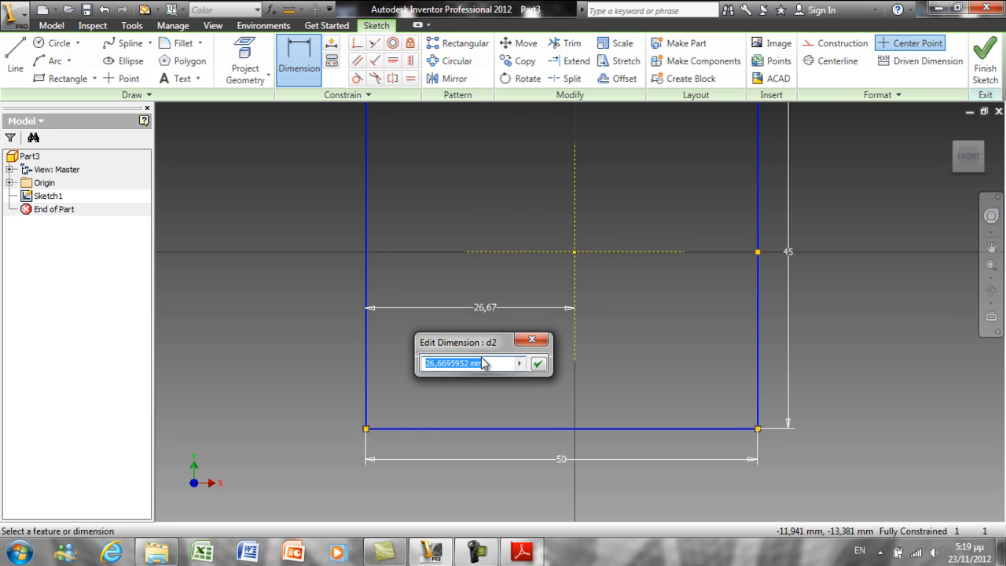
text(22)
key(Return)
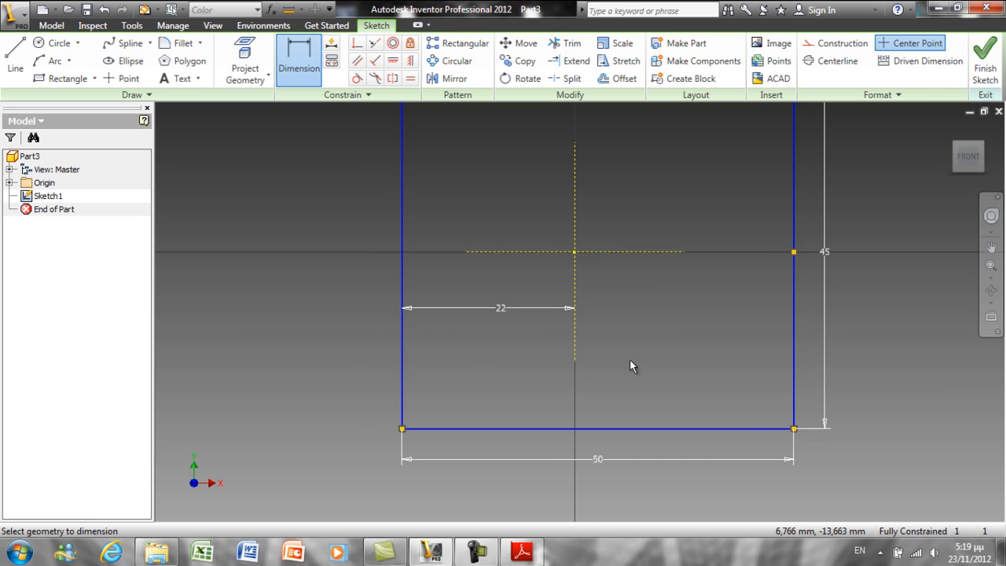
Step: Fillet all four corners of the rectangle with a 4 mm radius
scroll(612, 388, down, 2)
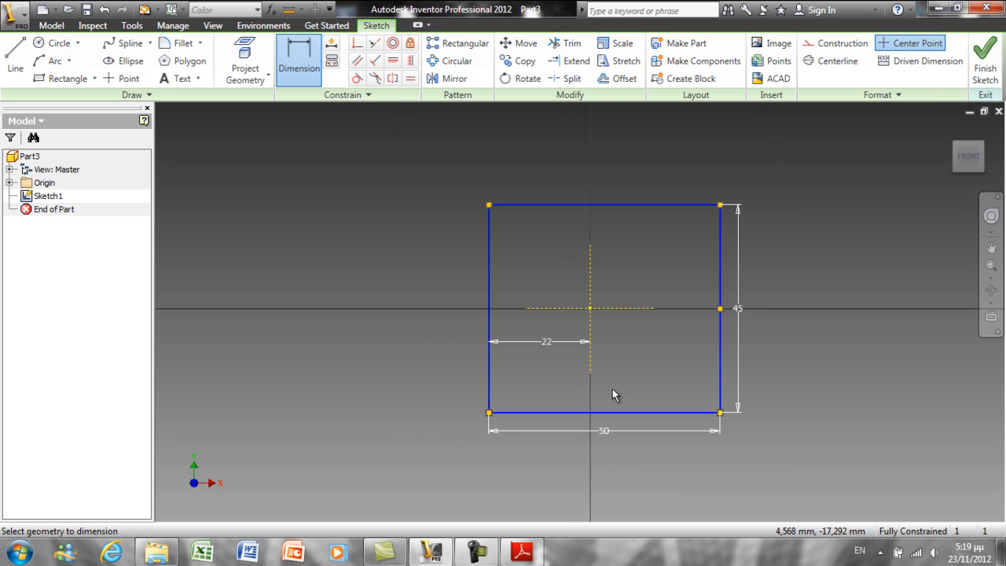
click(179, 43)
text(4)
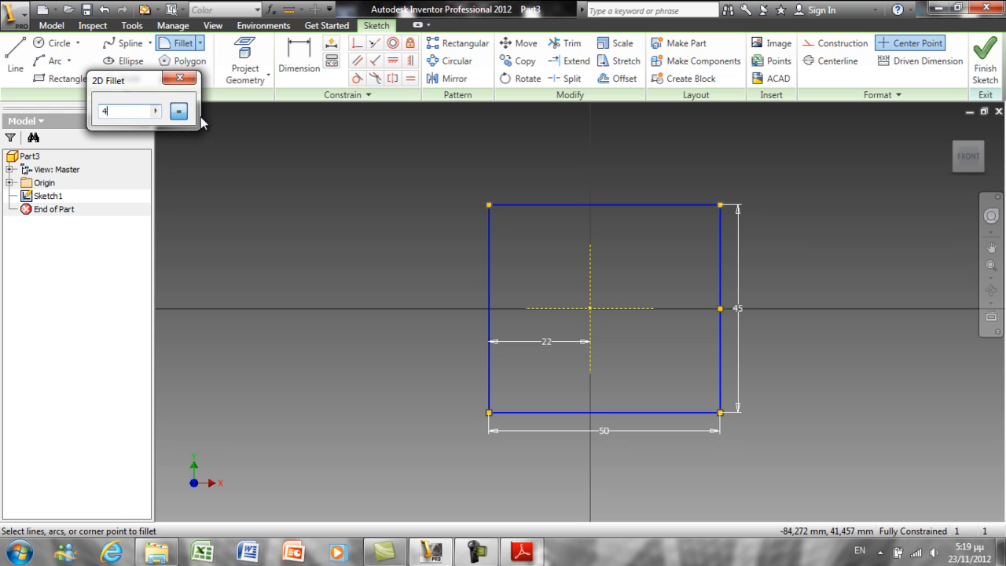
click(492, 208)
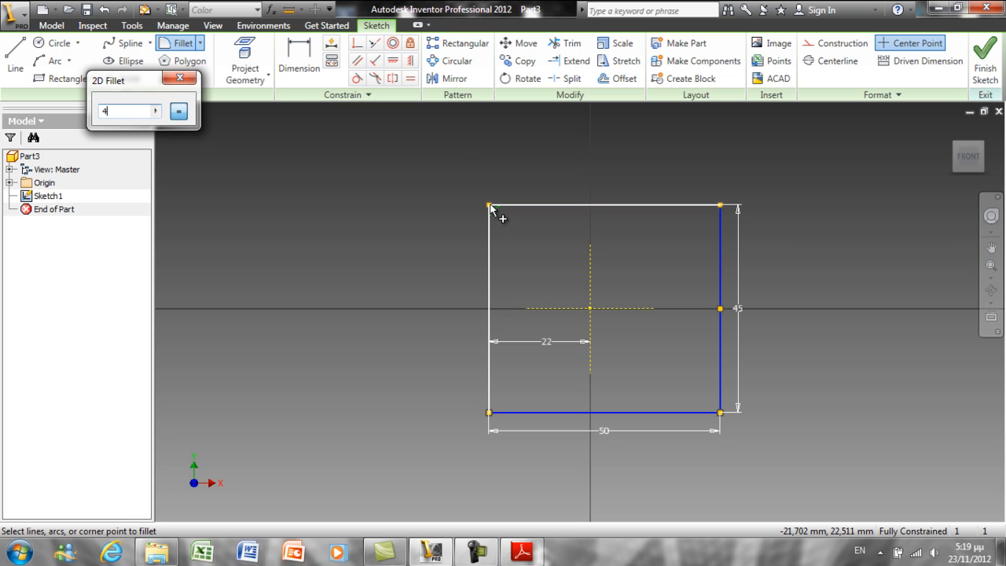
click(491, 414)
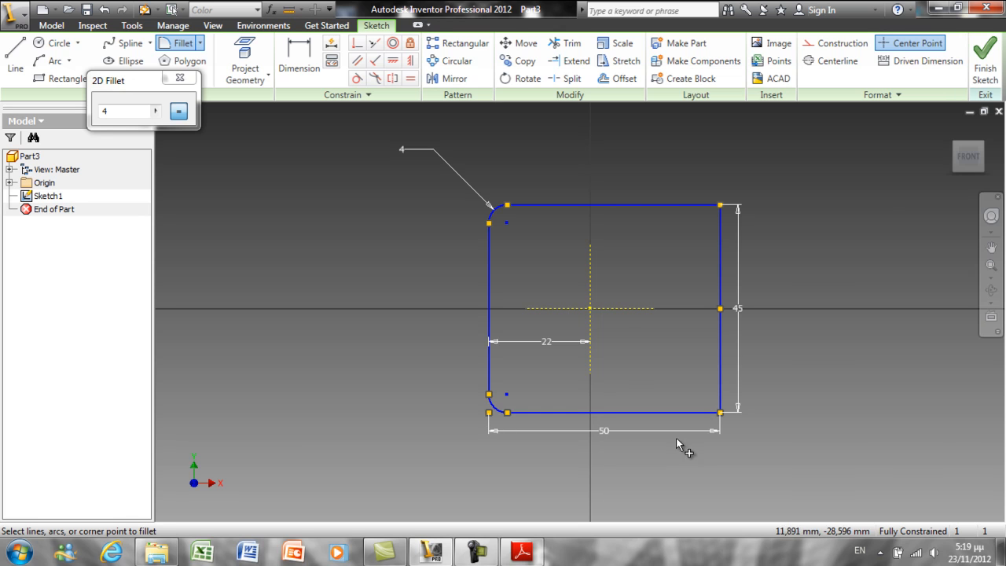
click(720, 412)
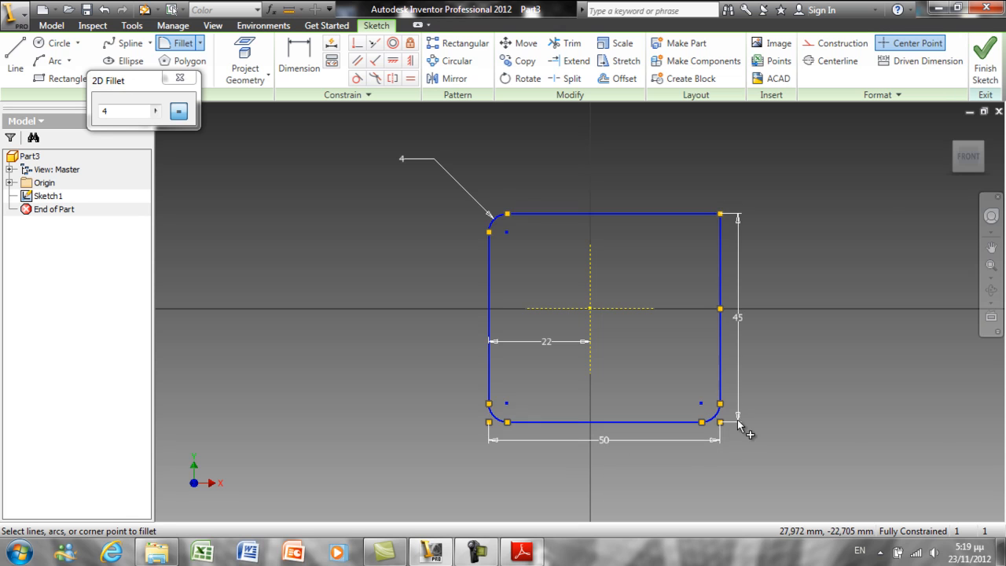
click(722, 215)
right_click(833, 257)
click(768, 259)
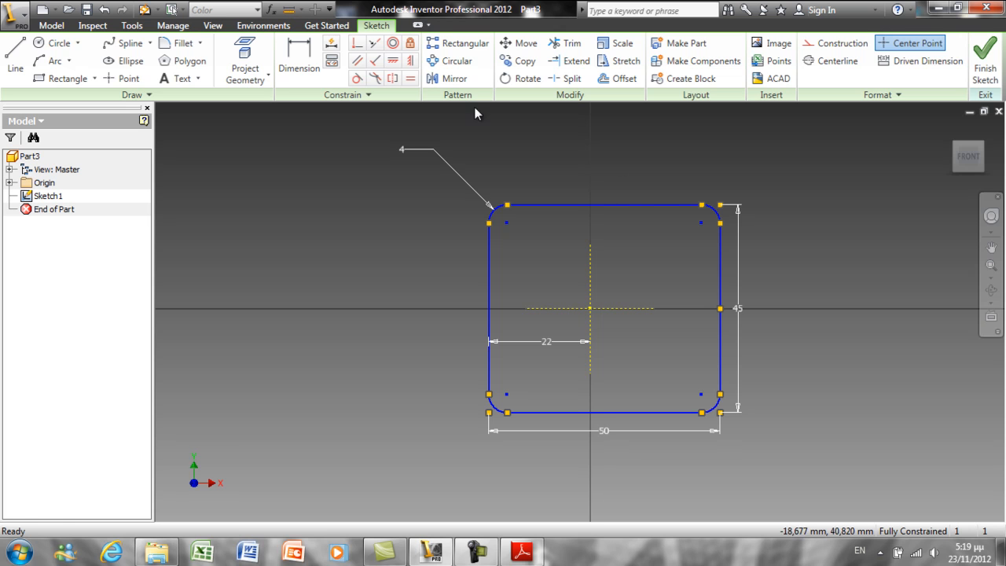
Step: Draw a 32 mm diameter circle centred on the origin
click(56, 42)
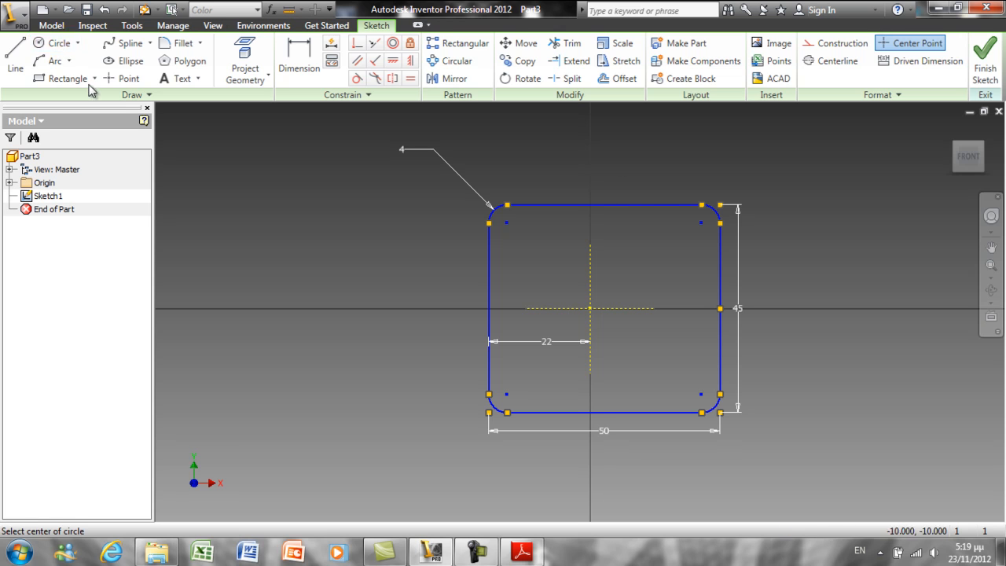
click(590, 308)
text(32)
key(Return)
right_click(851, 243)
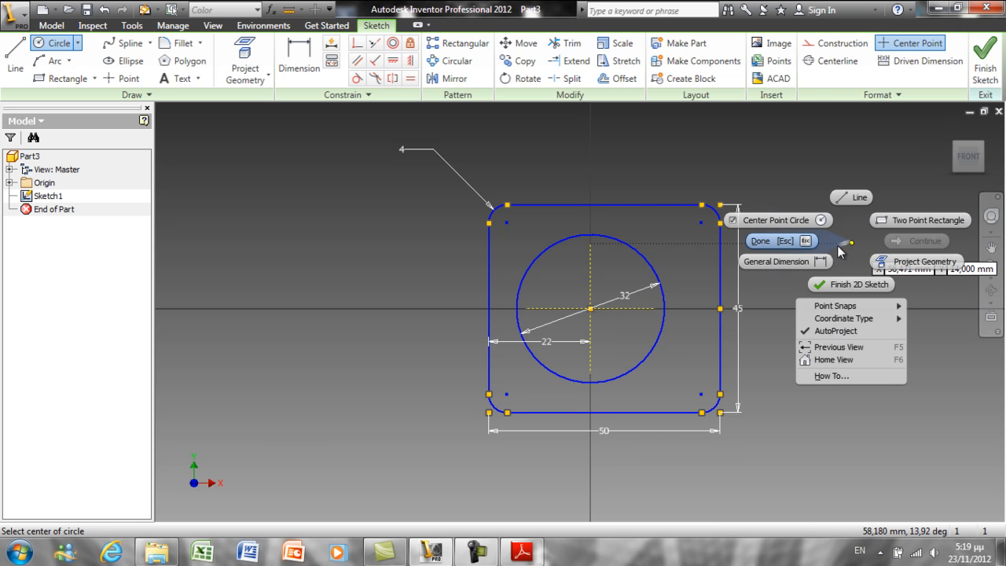
click(790, 240)
Step: Draw a 46 mm diameter construction circle centred on the origin
click(832, 45)
click(48, 44)
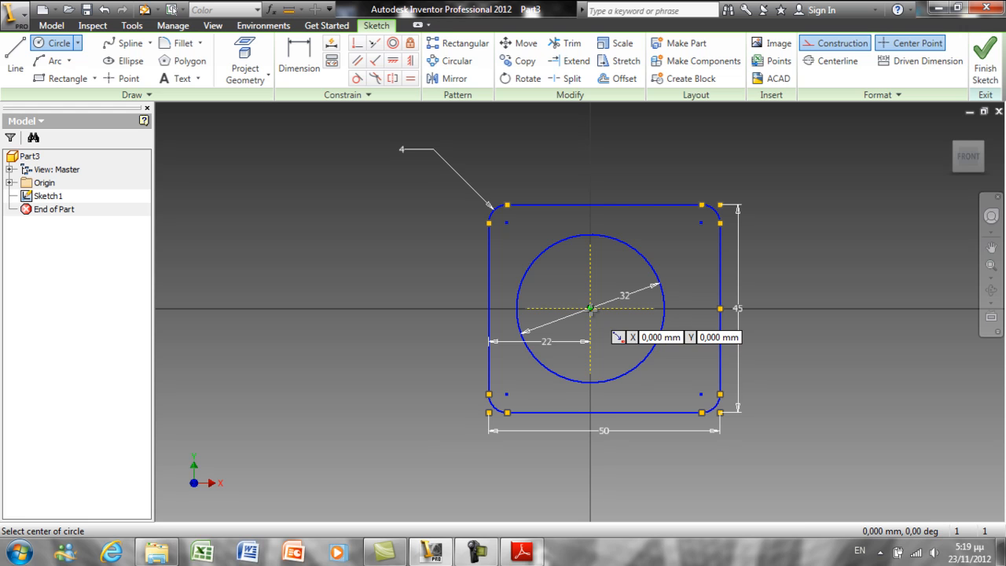
click(590, 308)
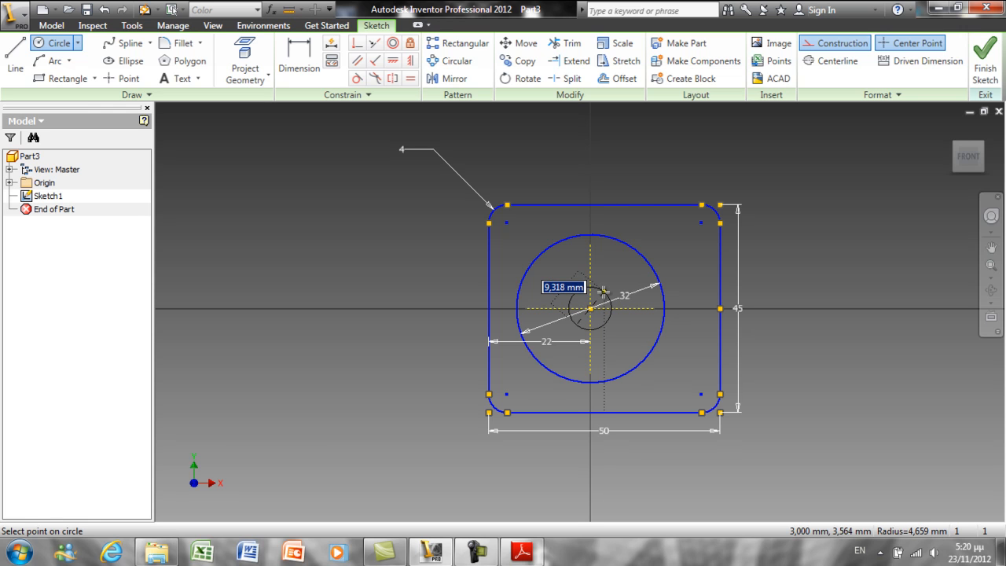
text(46)
key(Return)
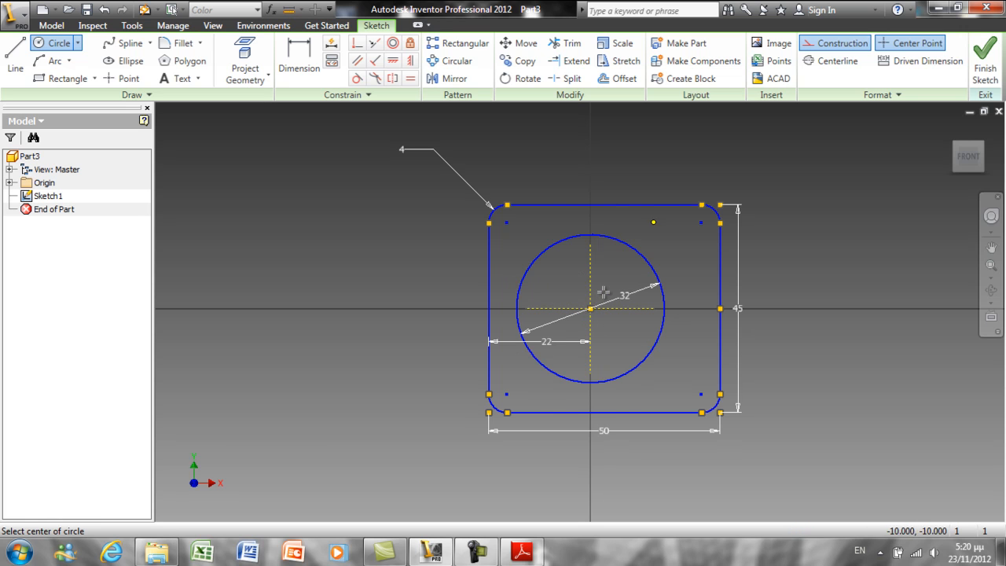
right_click(825, 251)
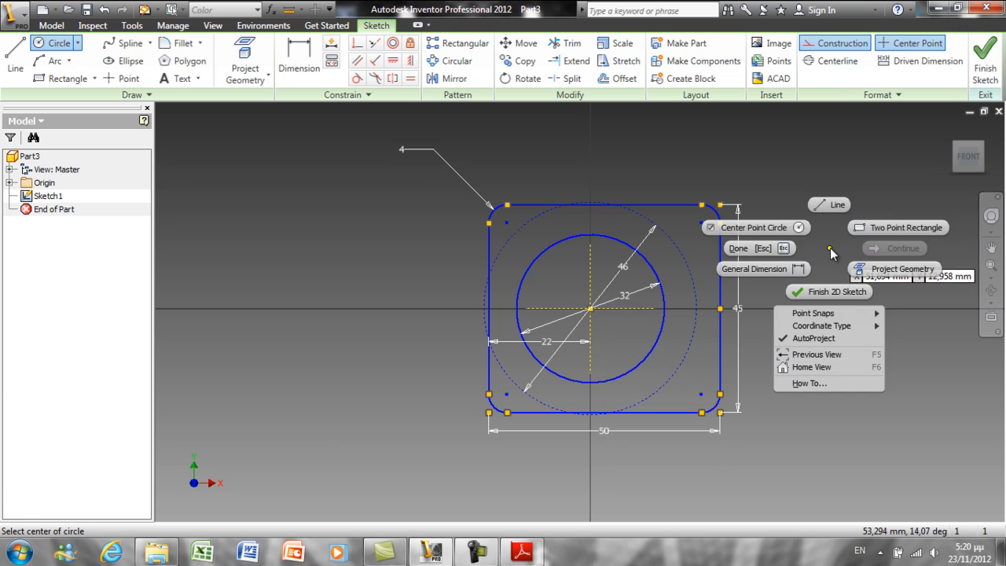
click(770, 244)
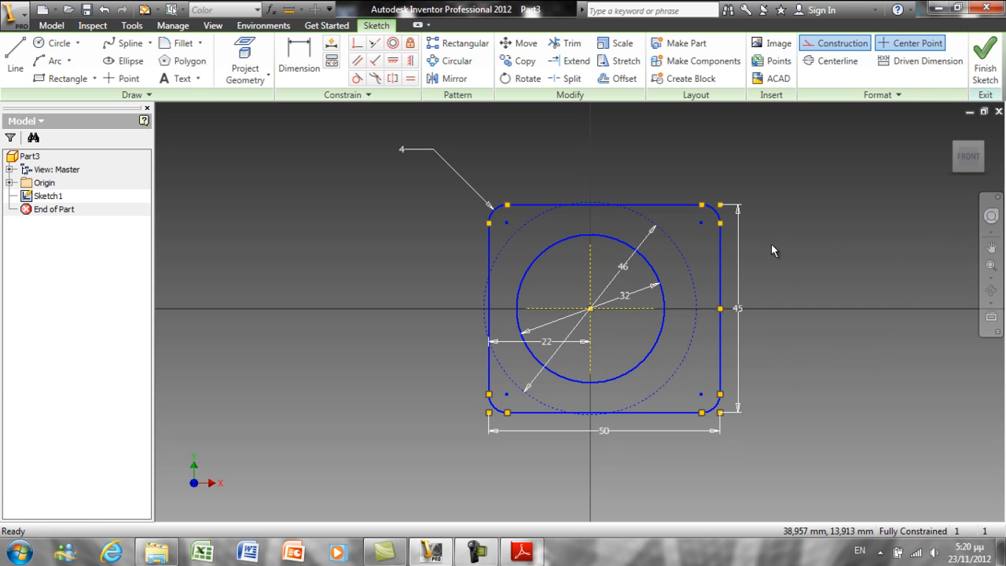
Step: Draw a diagonal construction line from the origin past the 46 mm circle towards the rectangle's upper-left corner
click(16, 57)
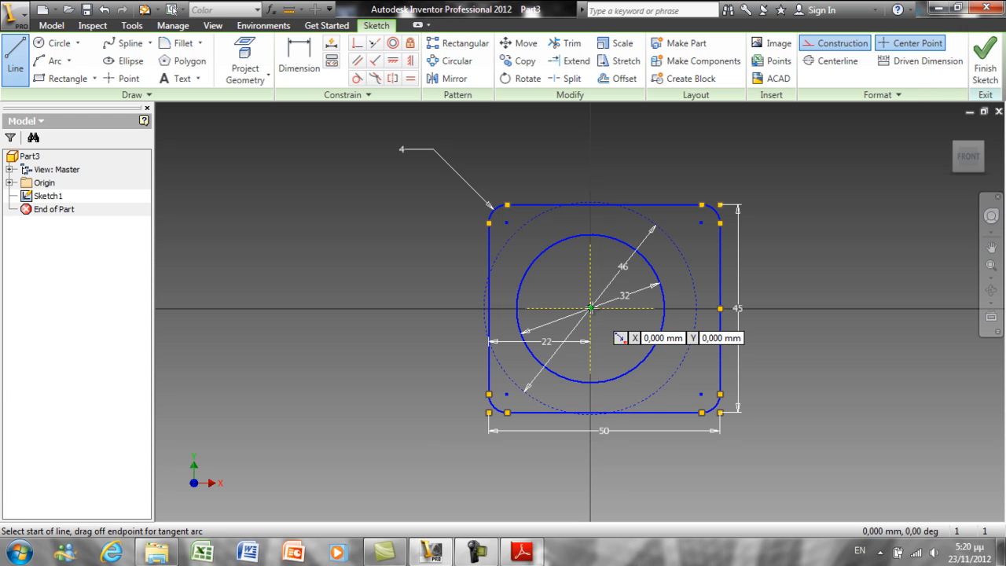
click(590, 307)
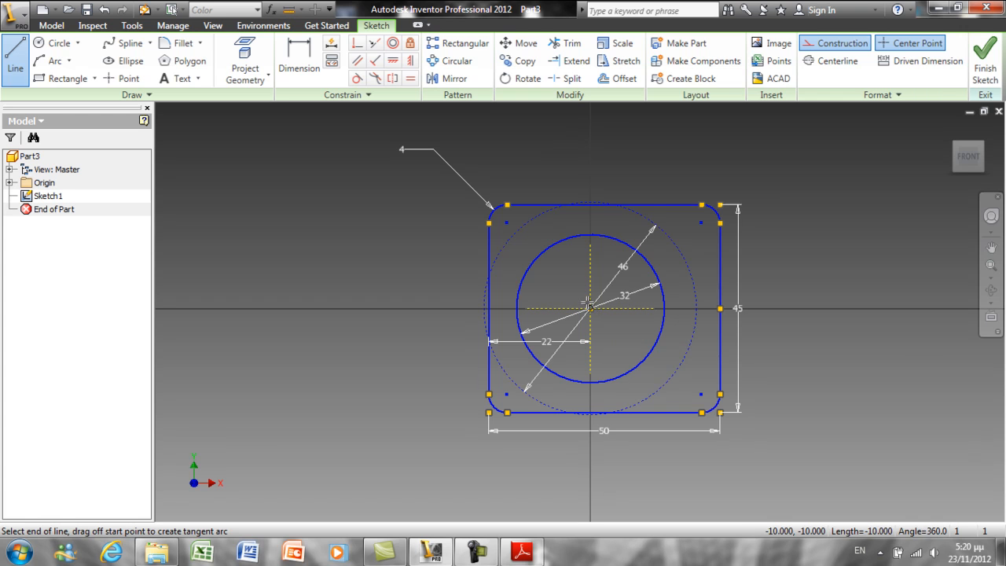
click(501, 216)
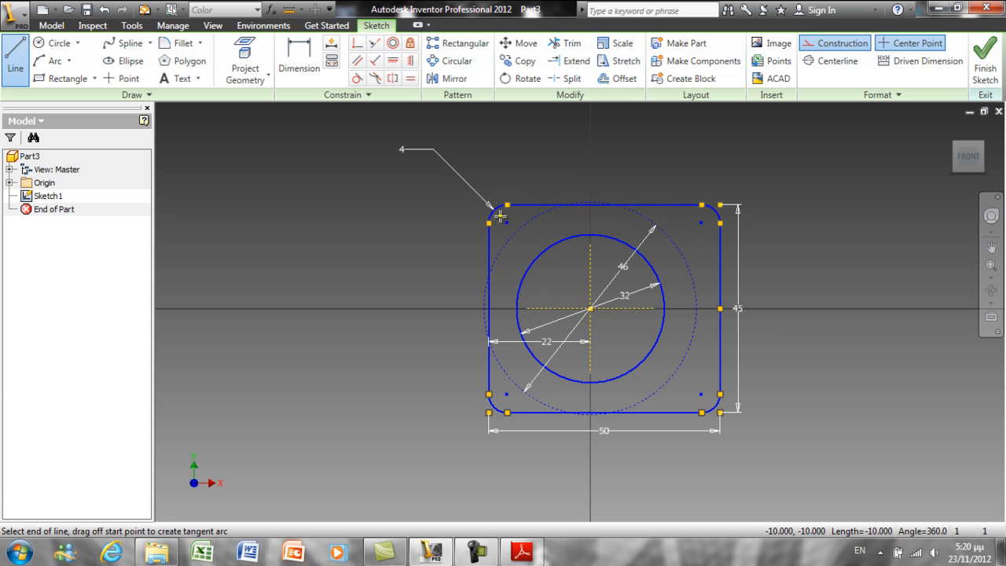
right_click(565, 172)
click(496, 170)
Step: Dimension the angle between the diagonal construction line and the projected horizontal axis as 45 degrees
click(299, 63)
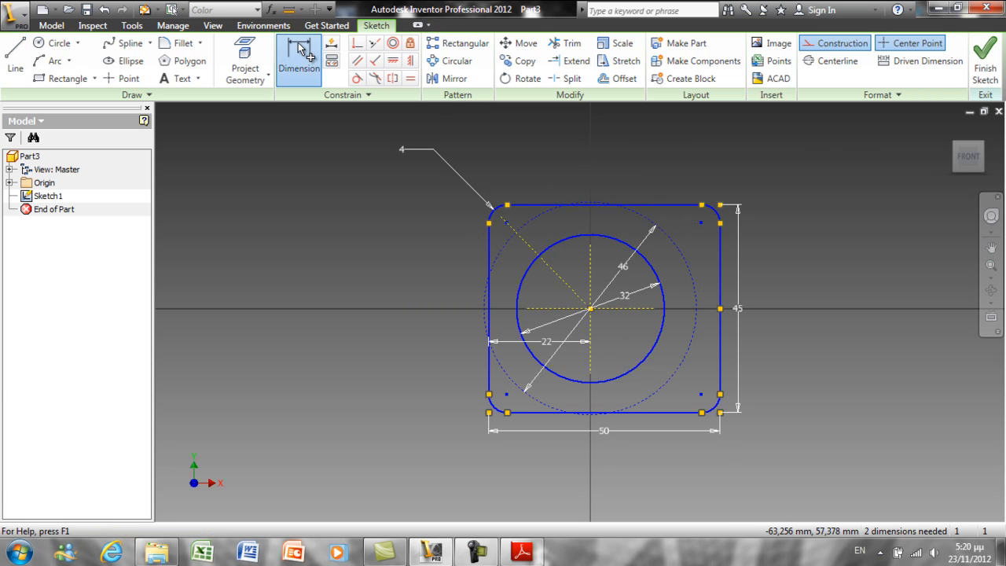
click(563, 278)
click(551, 307)
click(545, 293)
text(45)
key(Return)
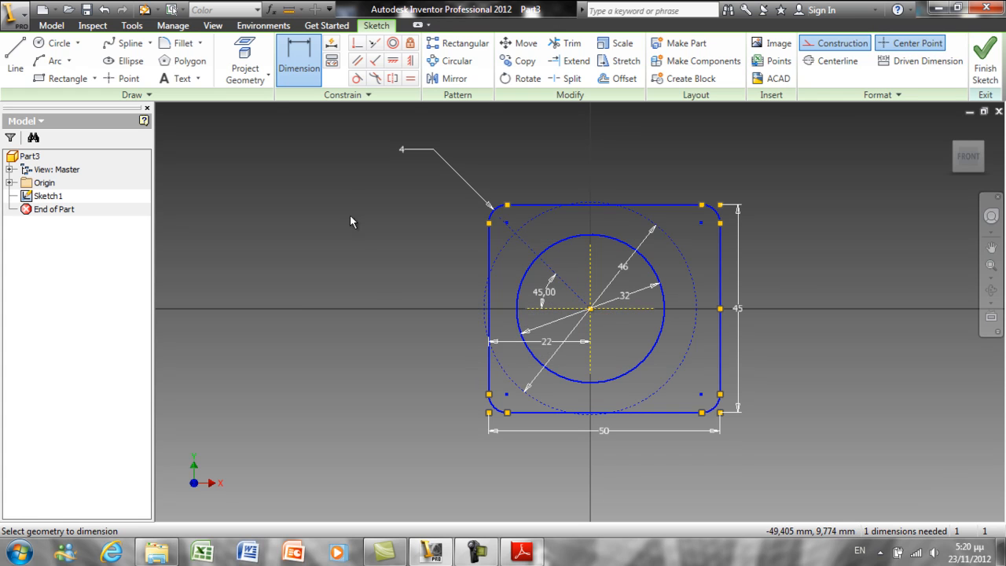
Step: Draw a 7 mm diameter regular circle centred where the diagonal line crosses the 46 mm construction circle
click(45, 45)
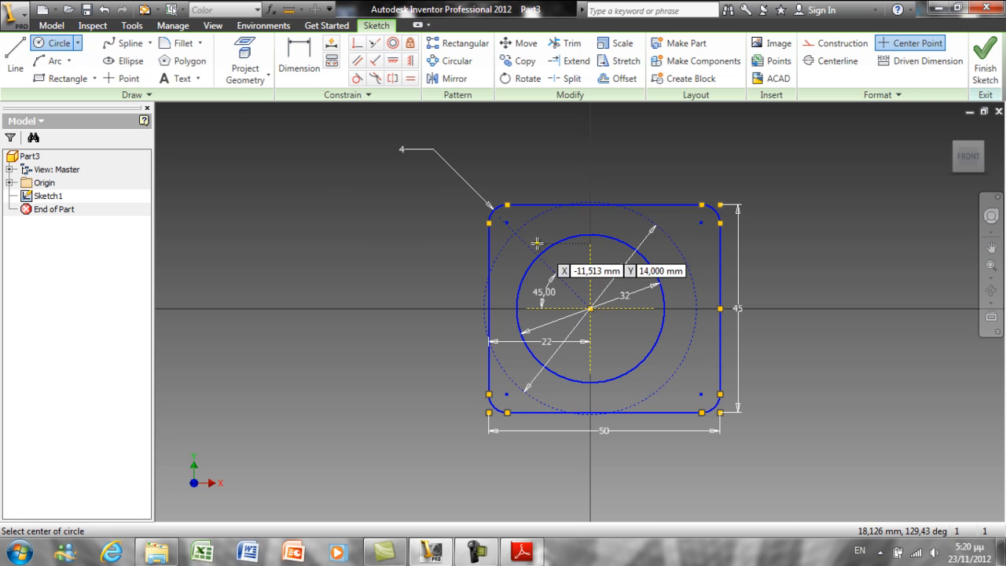
click(512, 232)
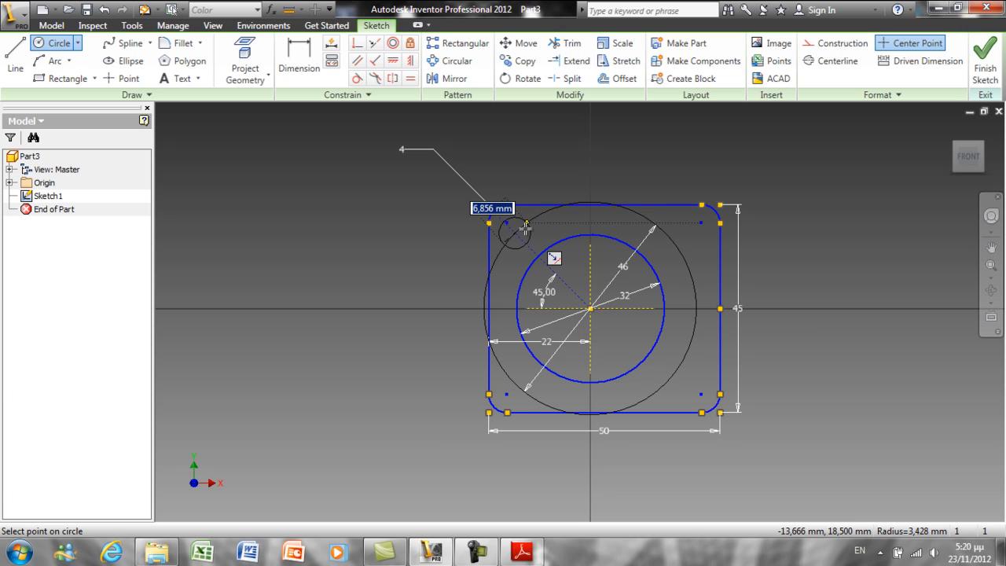
text(7)
key(Return)
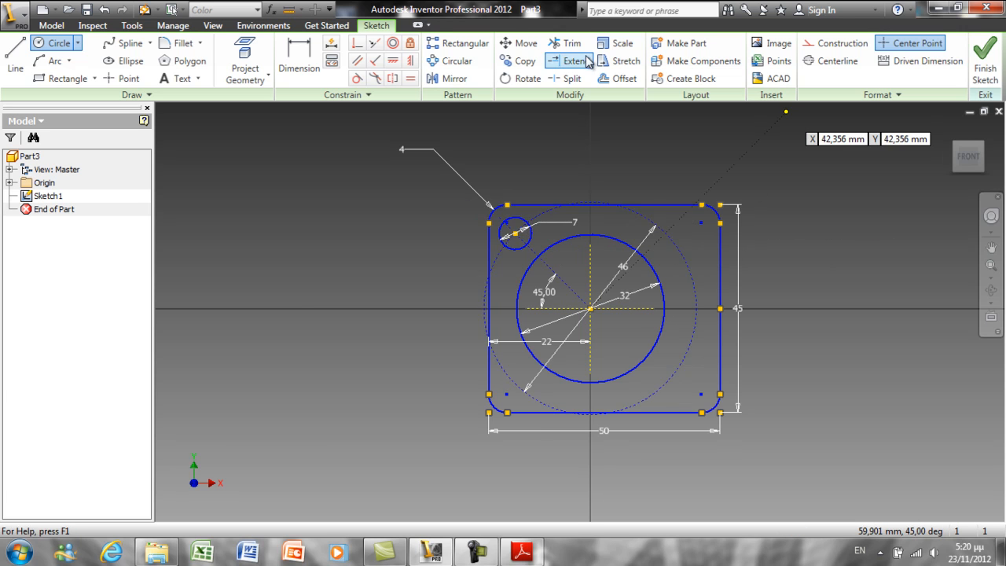
Step: Pattern the 7 mm circle circularly about the origin with 4 instances over 360 degrees
click(453, 62)
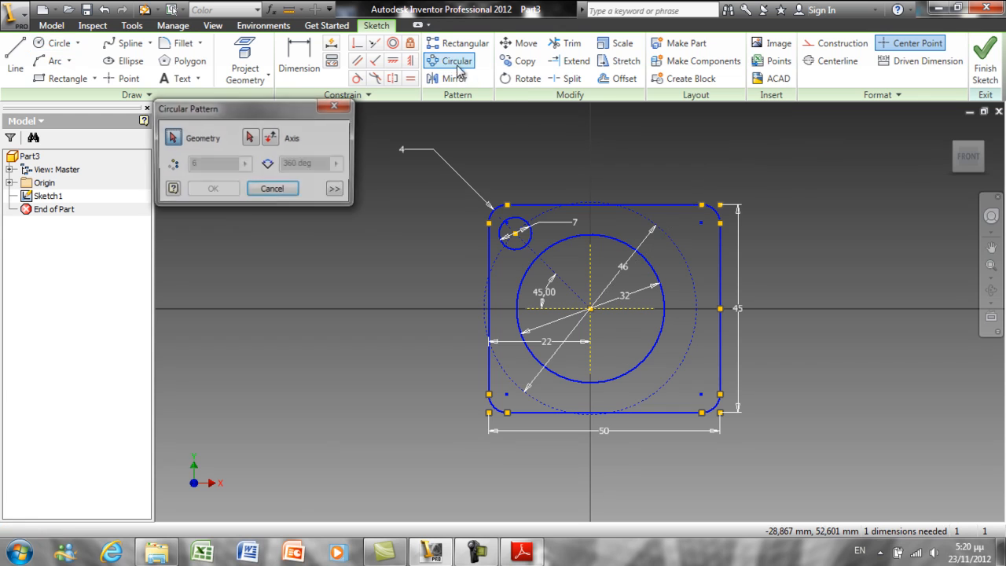
click(535, 239)
click(250, 139)
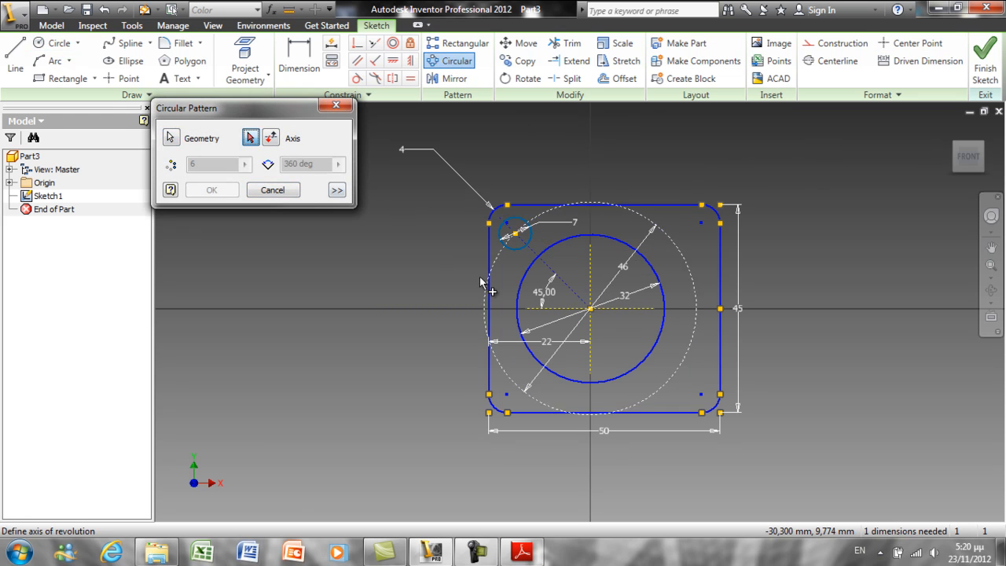
click(590, 309)
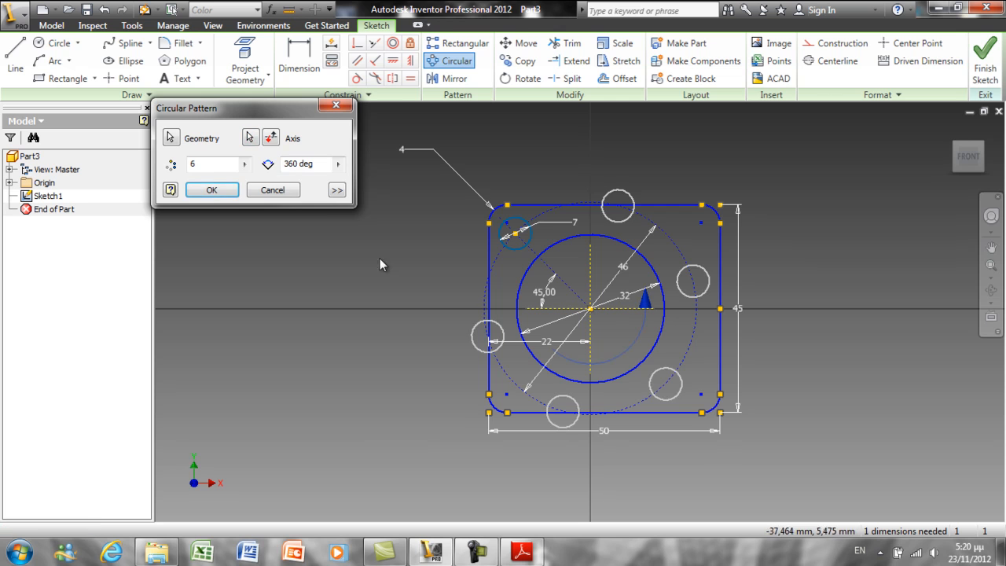
double_click(210, 169)
text(4)
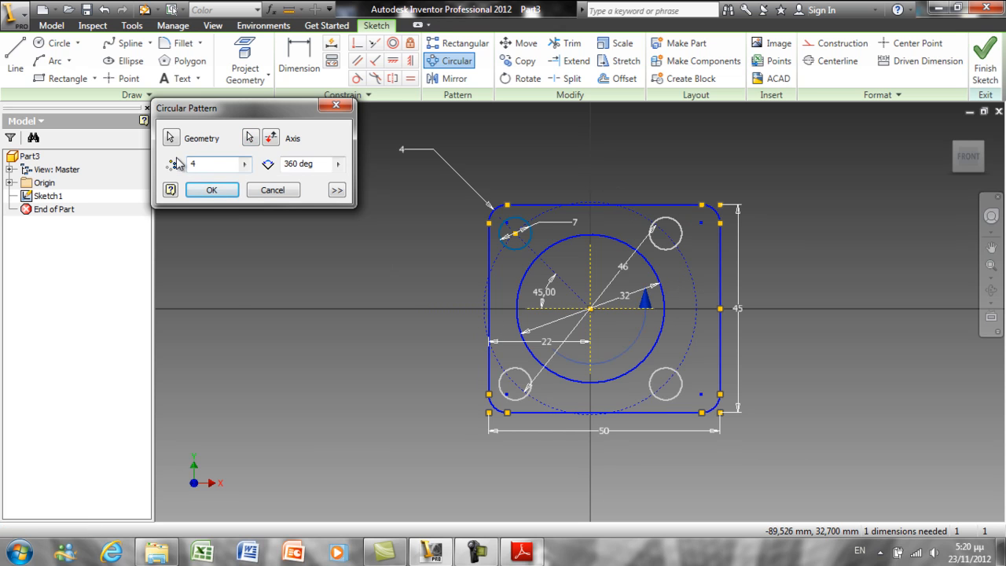
click(210, 190)
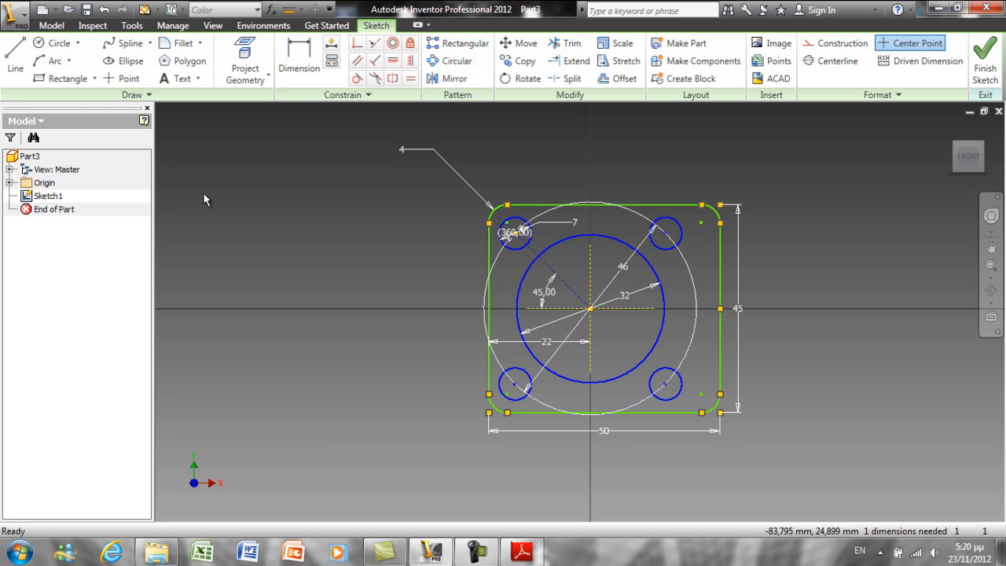
right_click(203, 192)
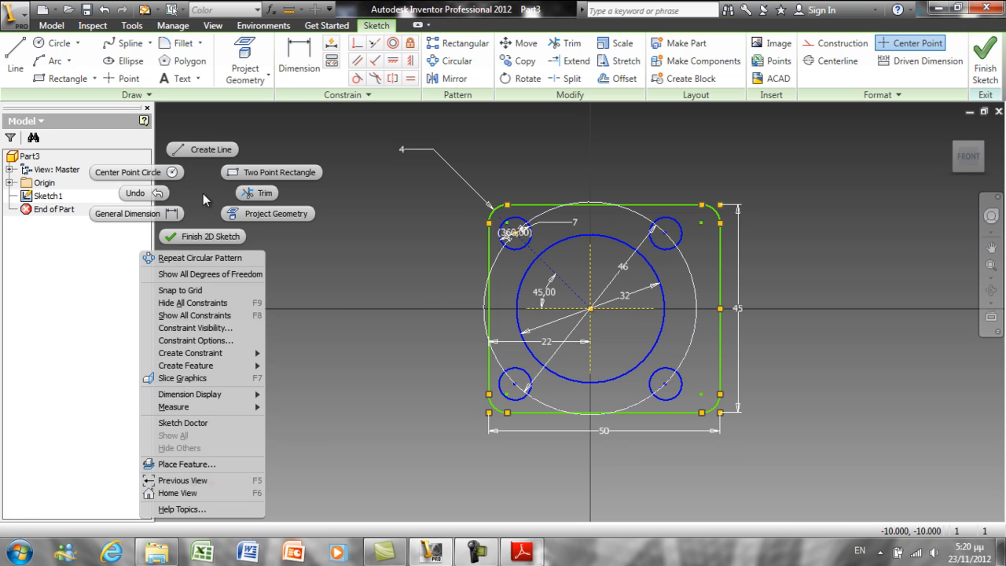
key(Escape)
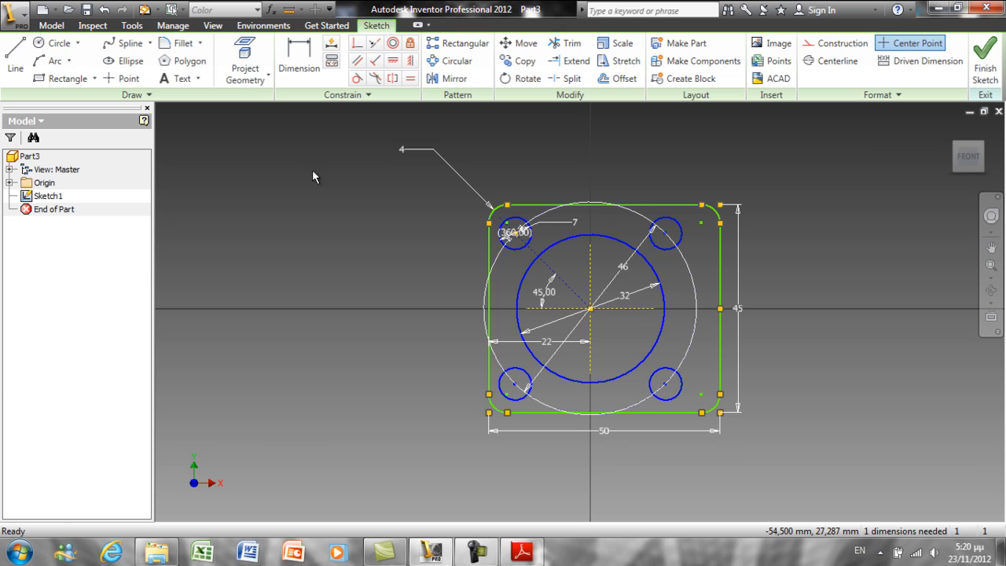
Step: Draw a 4 mm diameter circle on the horizontal axis, 24 mm from the origin near the rectangle's right edge
click(53, 43)
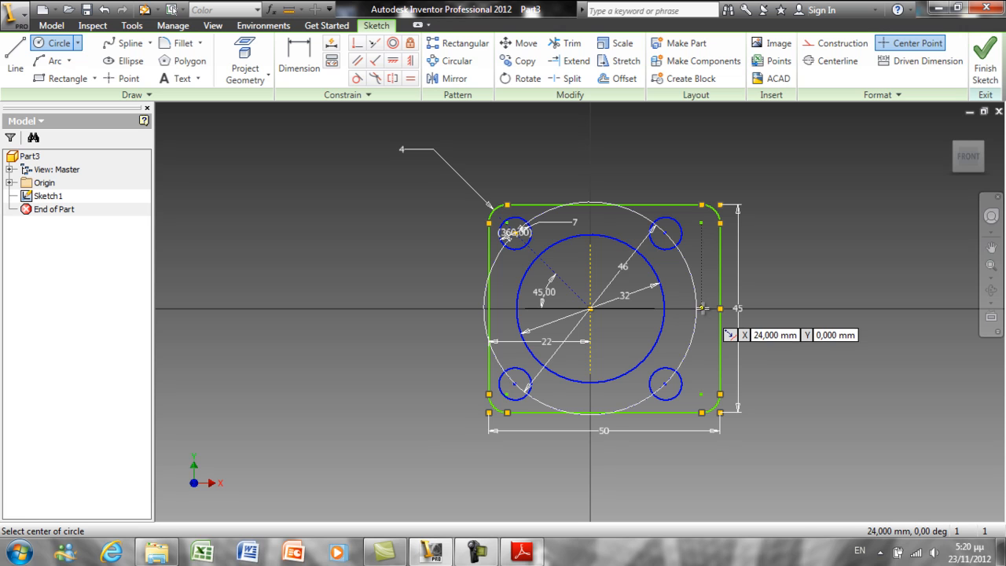
click(702, 308)
click(701, 296)
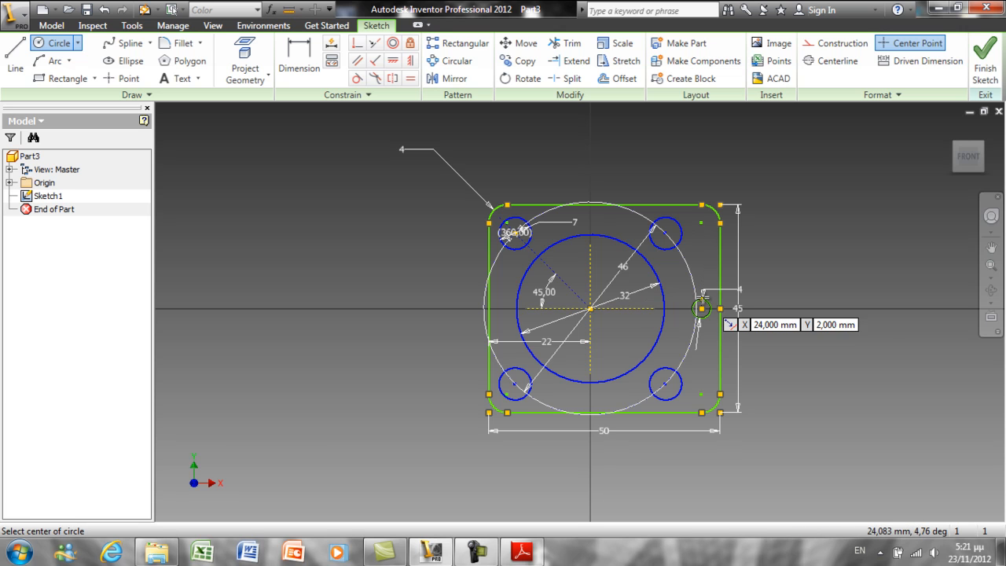
right_click(827, 284)
click(770, 286)
Step: Constrain the centre of the 4 mm circle horizontally in line with the origin
click(392, 61)
click(702, 312)
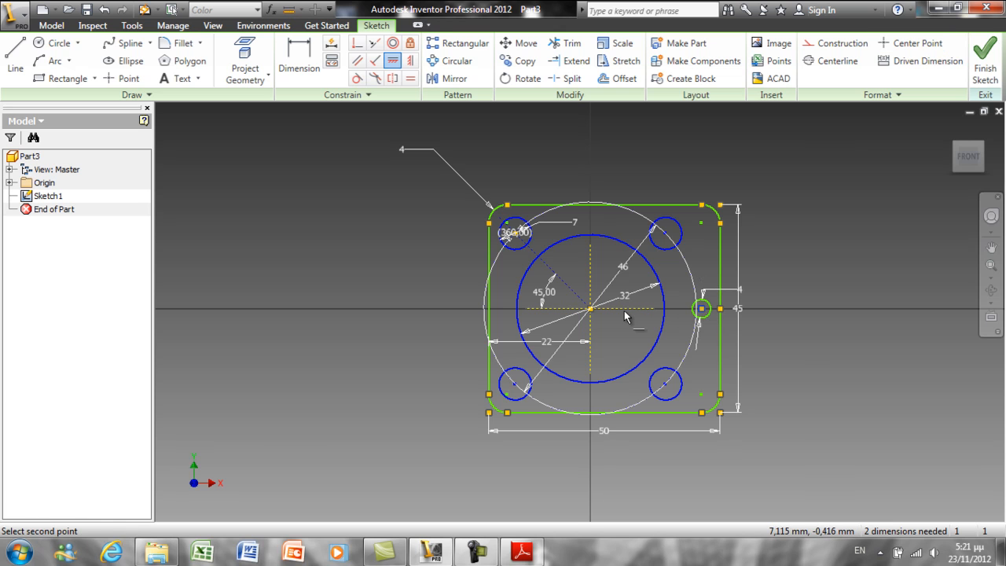
click(591, 311)
right_click(651, 328)
click(550, 262)
Step: Dimension the horizontal distance from the 4 mm circle's centre to the projected vertical axis as 24 mm
click(311, 82)
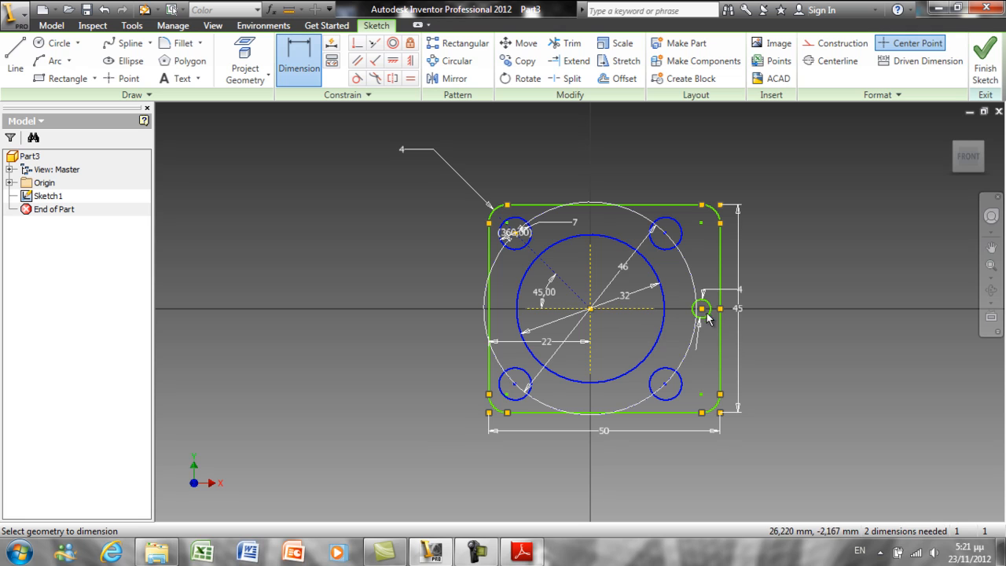
click(701, 308)
click(591, 333)
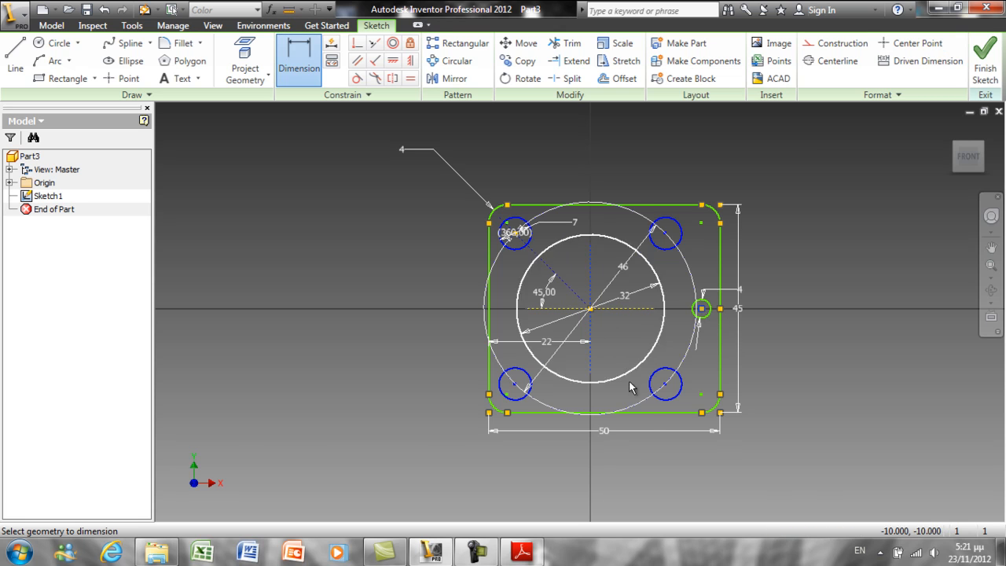
click(658, 481)
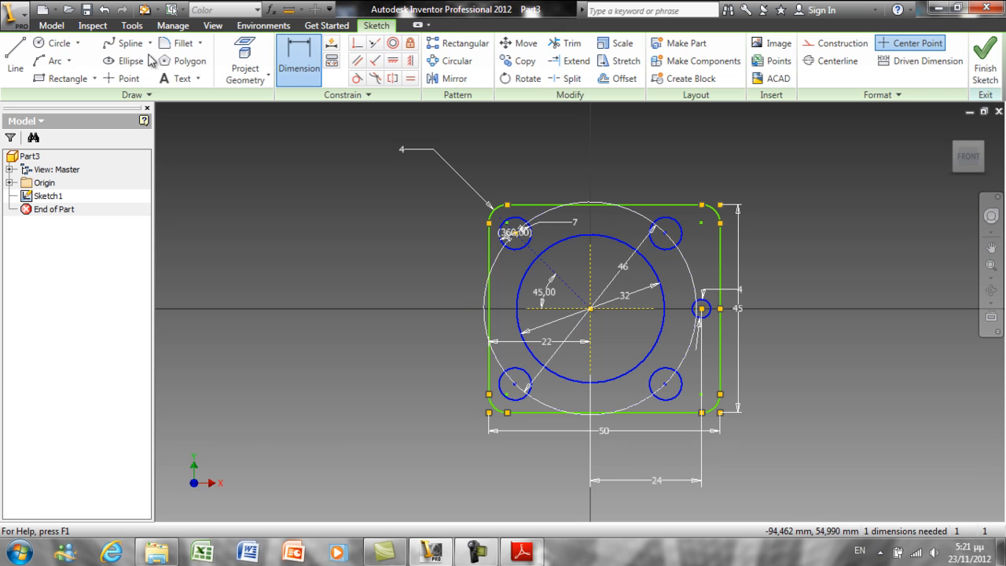
Step: Draw two parallel horizontal lines between the 32 mm and 4 mm circles, about 2 mm above and below the axis, the upper about 8 mm long
click(15, 59)
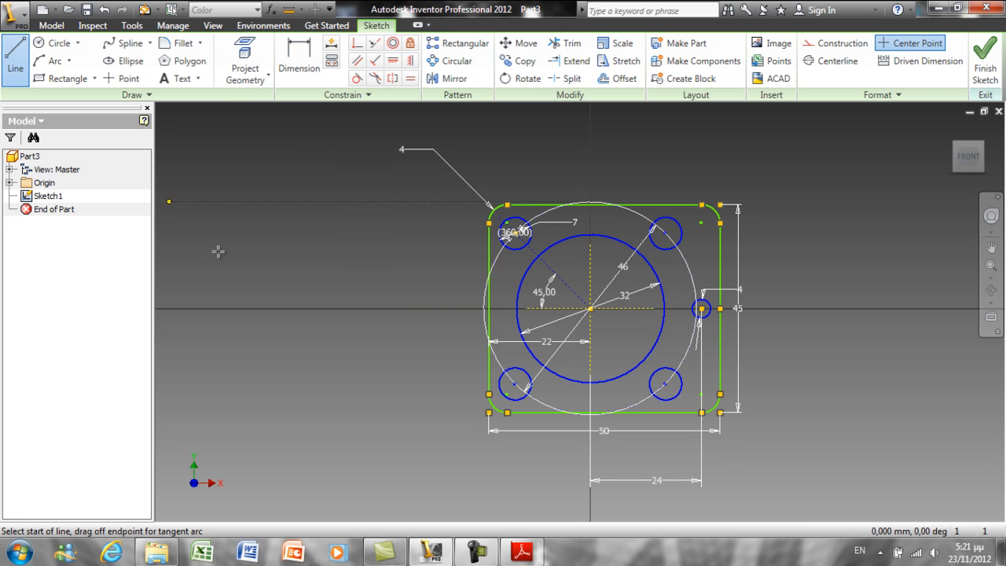
click(654, 298)
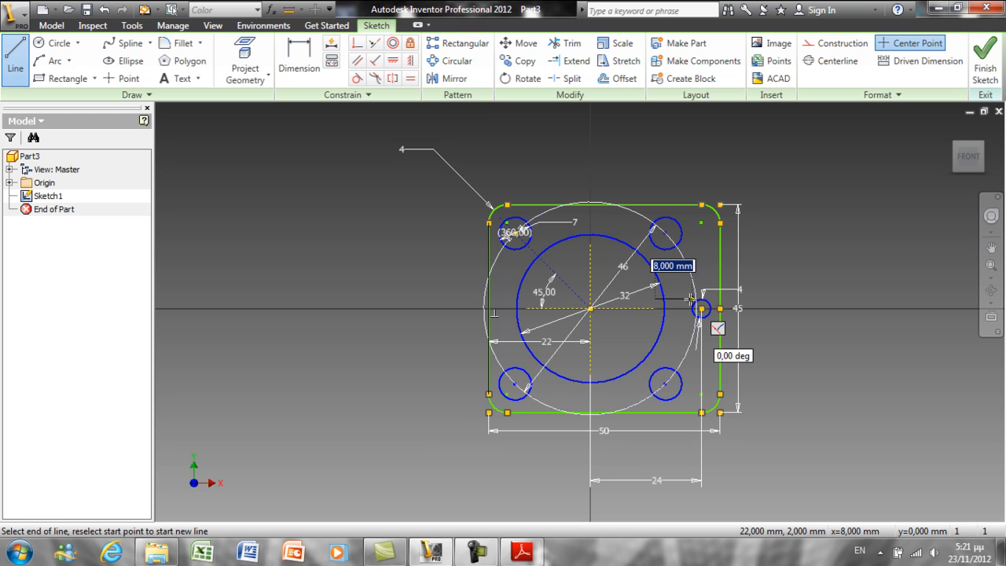
right_click(649, 320)
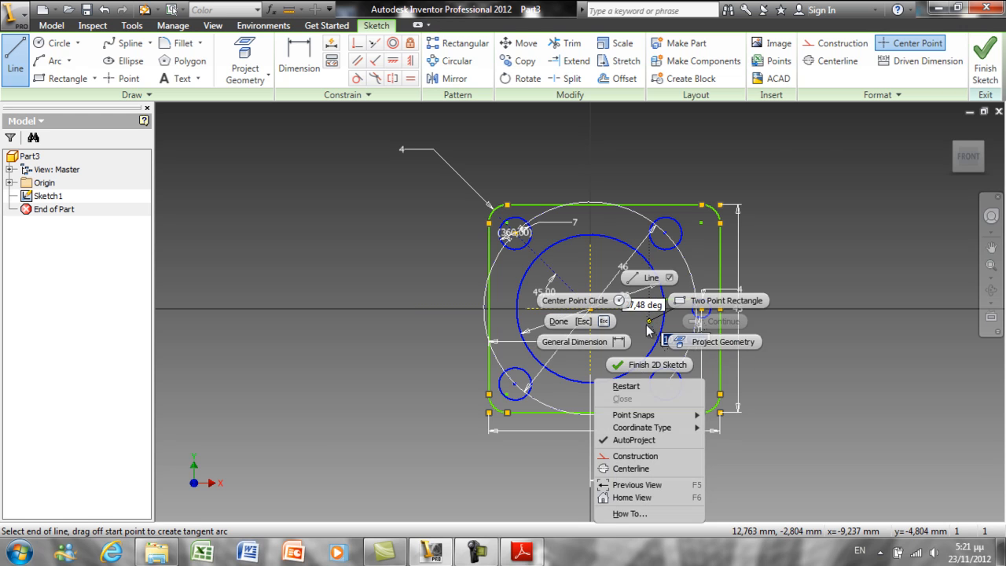
click(626, 387)
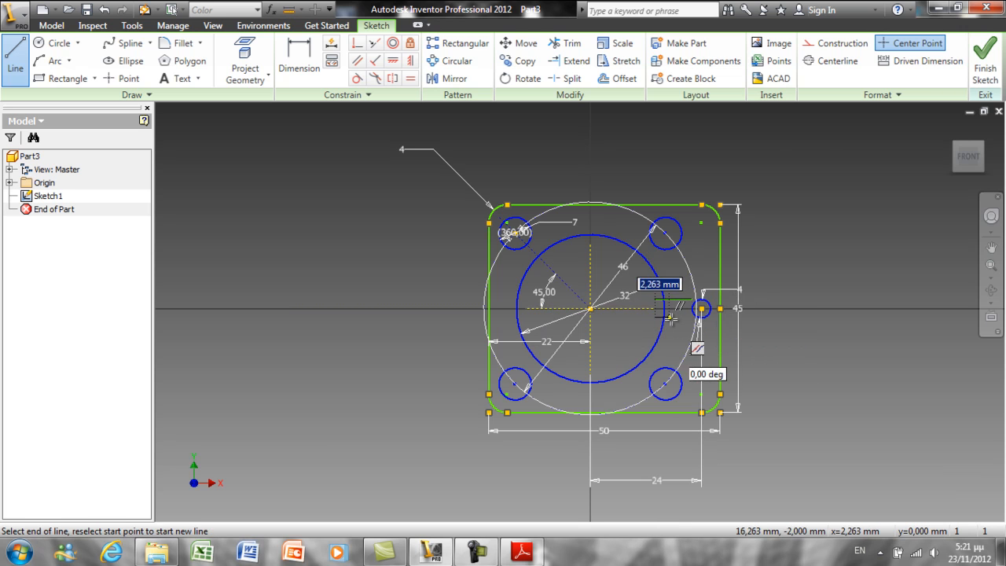
click(682, 317)
right_click(682, 317)
click(613, 331)
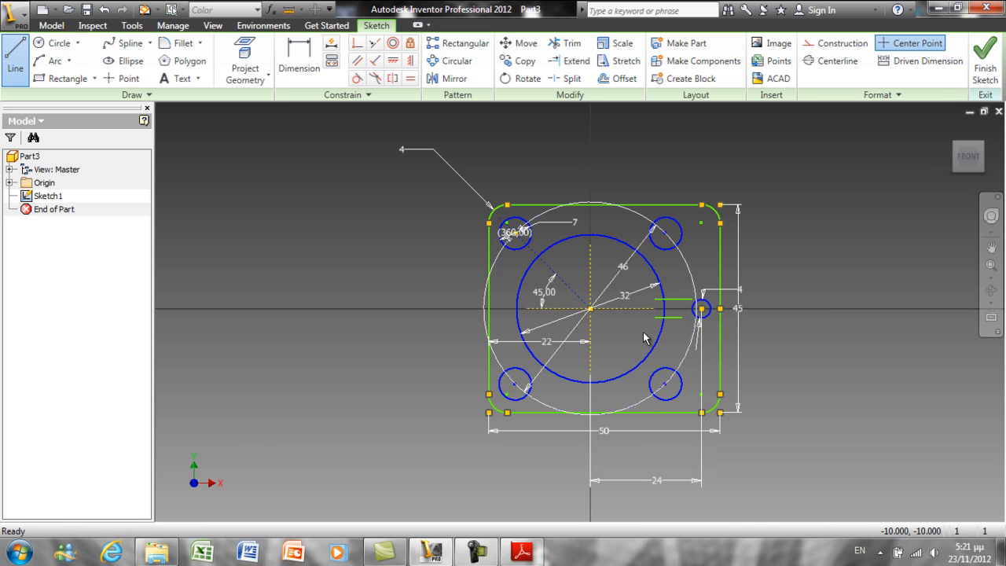
Step: Make the two short horizontal lines symmetric about the projected horizontal axis
scroll(689, 318, up, 5)
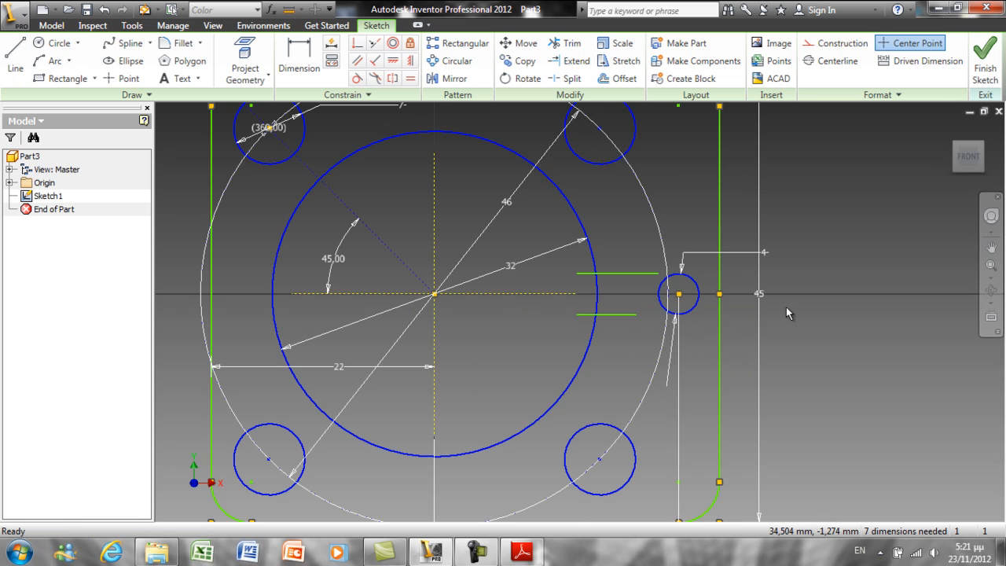
click(391, 78)
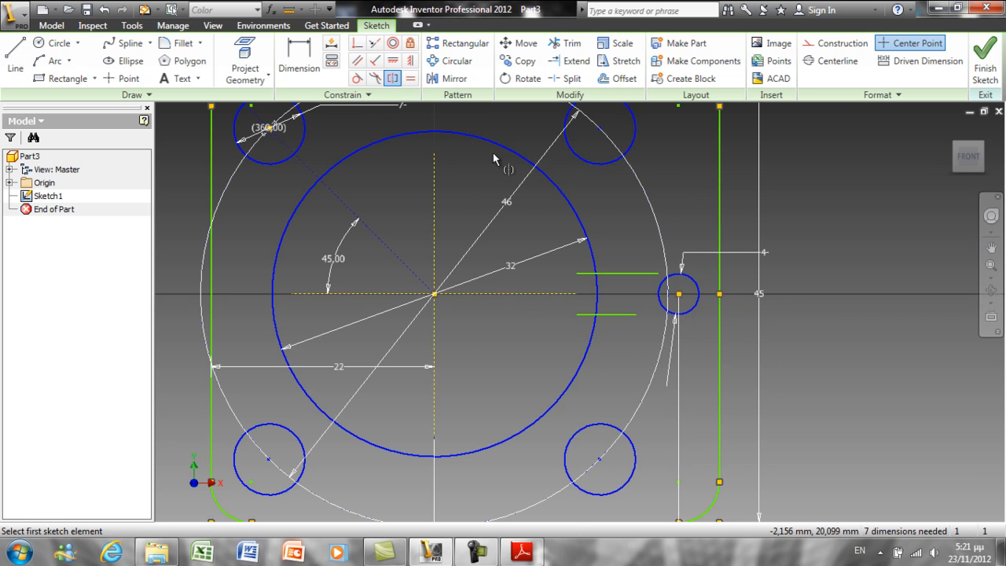
click(620, 276)
click(624, 316)
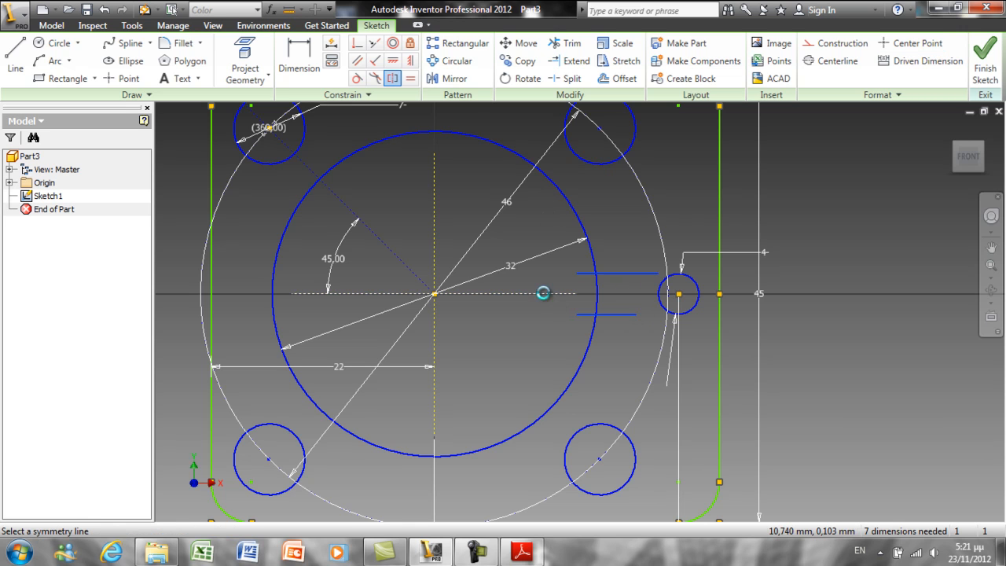
click(543, 293)
right_click(550, 267)
click(505, 268)
Step: Dimension the vertical distance between the two short horizontal slot lines as 4 mm
click(286, 67)
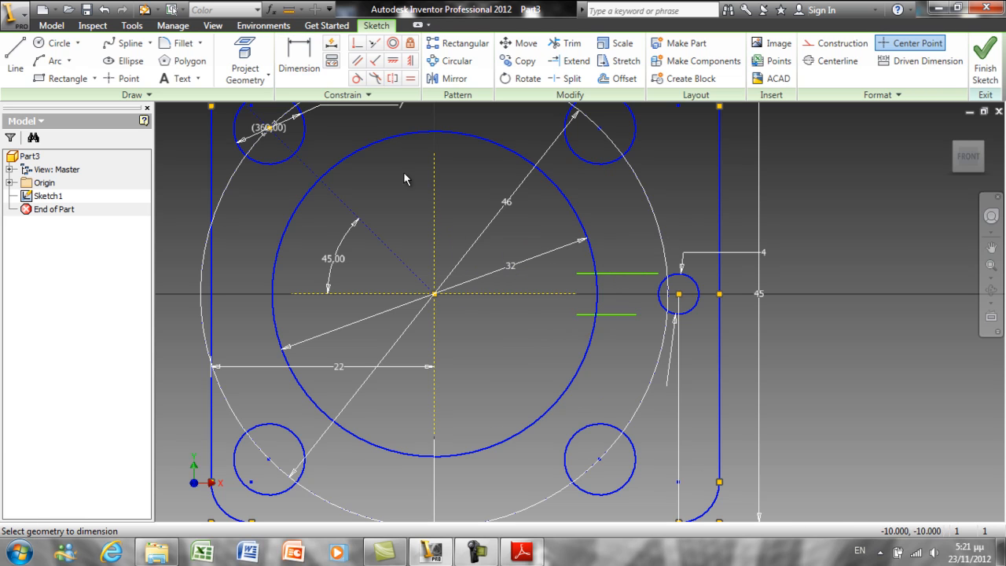
click(621, 315)
click(617, 274)
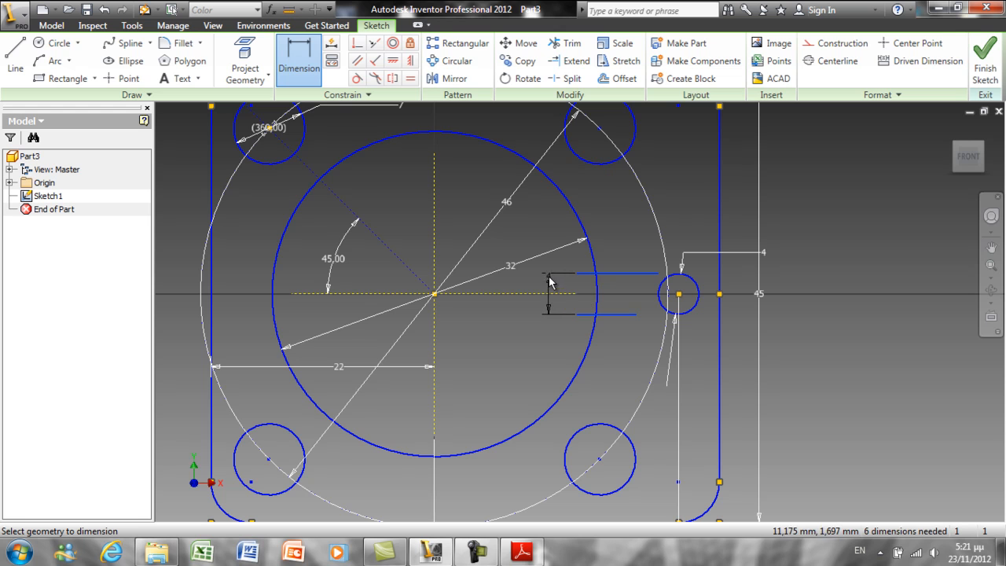
click(549, 288)
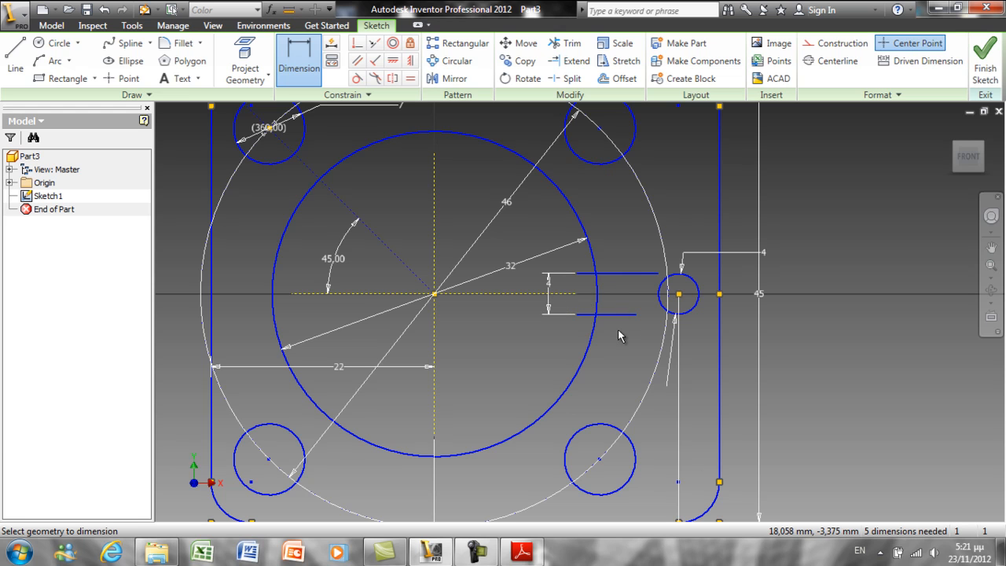
Step: Extend both short horizontal lines outward to meet the 4 mm circle
click(573, 60)
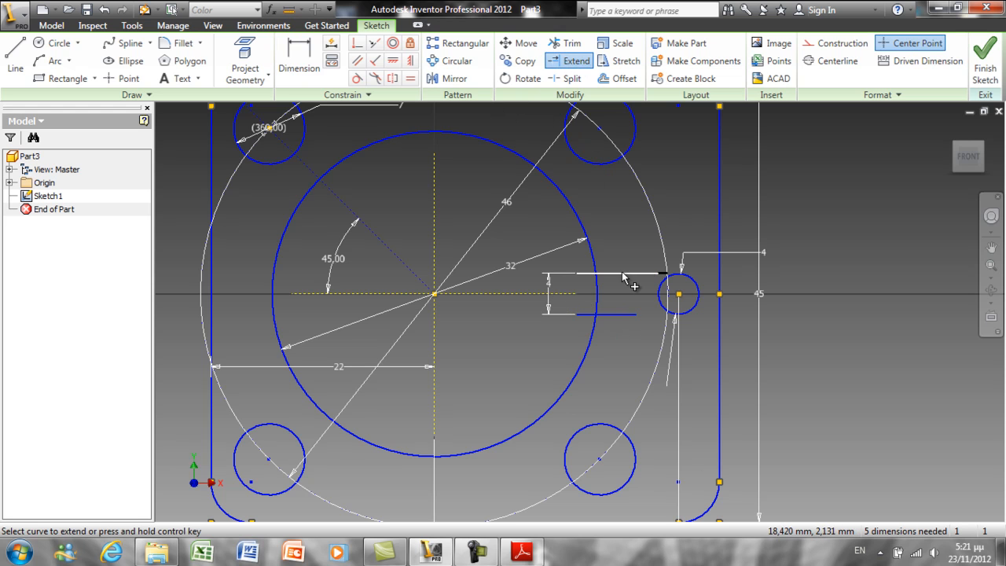
click(664, 274)
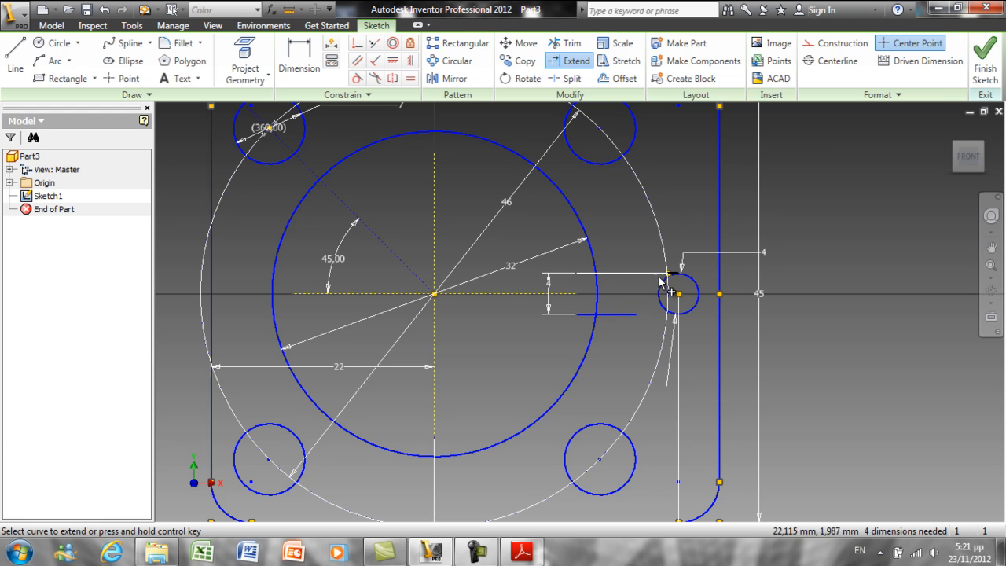
click(633, 315)
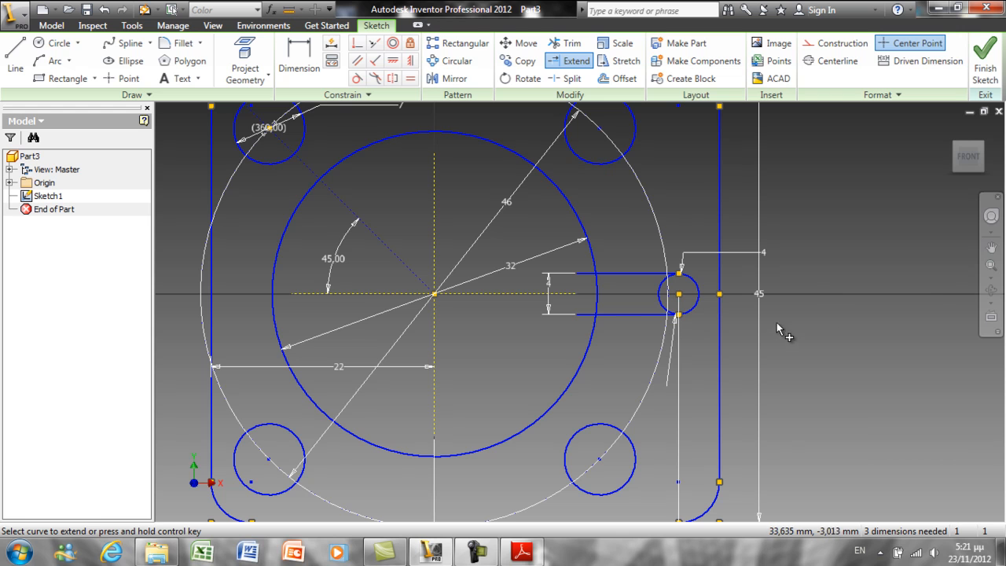
right_click(833, 304)
click(773, 298)
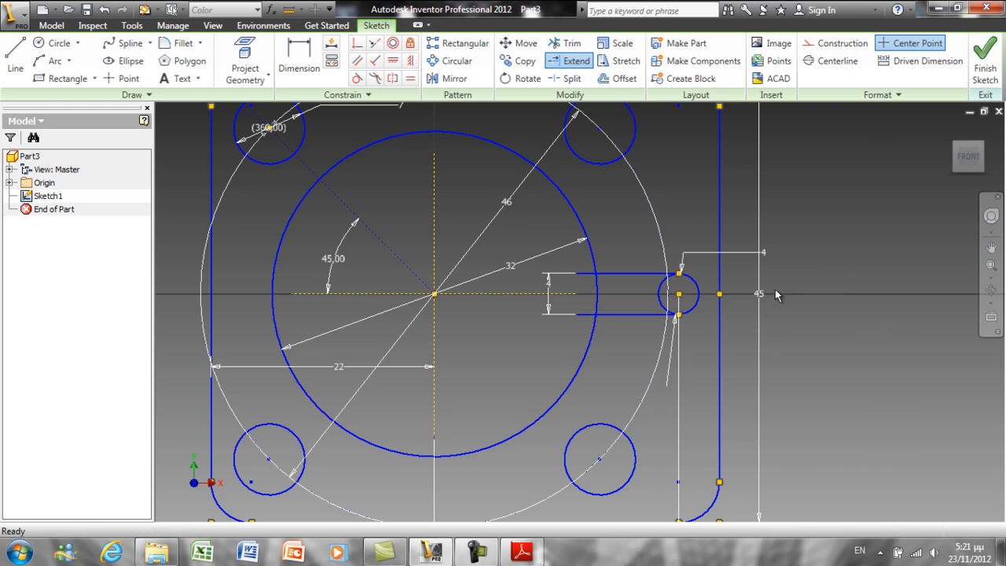
Step: Trim the 32 mm circle's arc between the slot lines and the line ends that project inside that circle
click(571, 46)
click(599, 291)
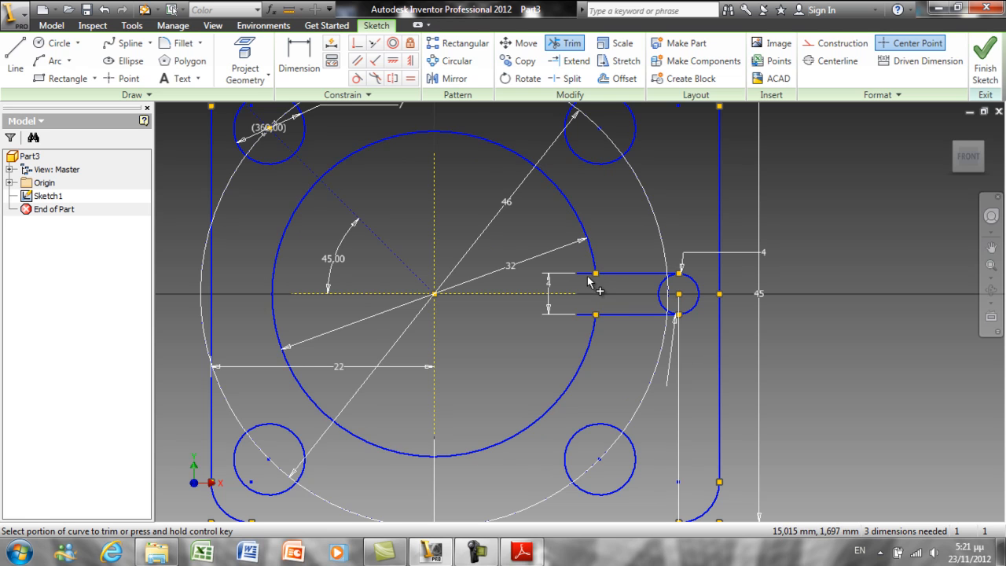
click(585, 274)
click(586, 315)
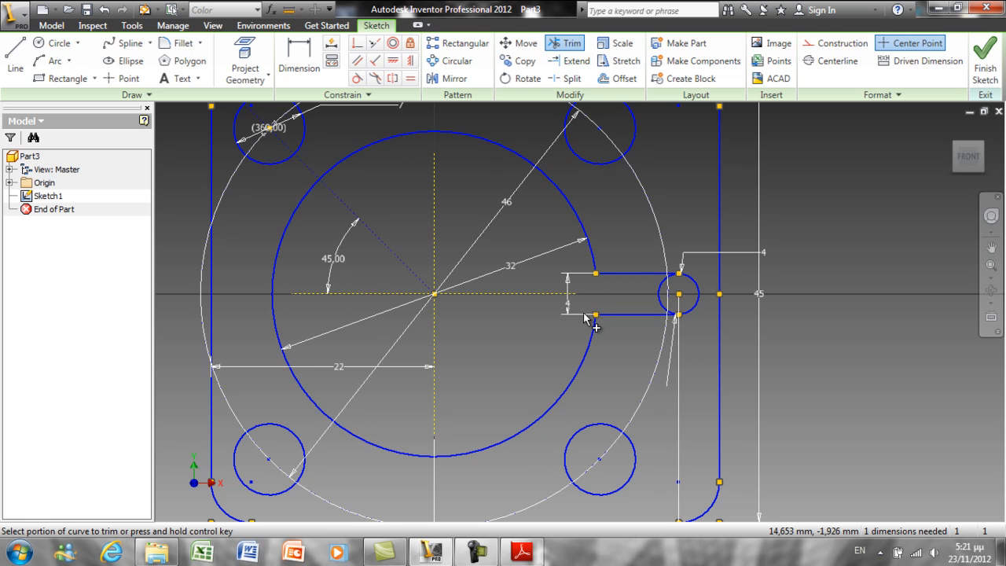
Step: Trim the inner half of the 4 mm circle so only its outer arc closes the slot
click(660, 301)
scroll(678, 279, up, 3)
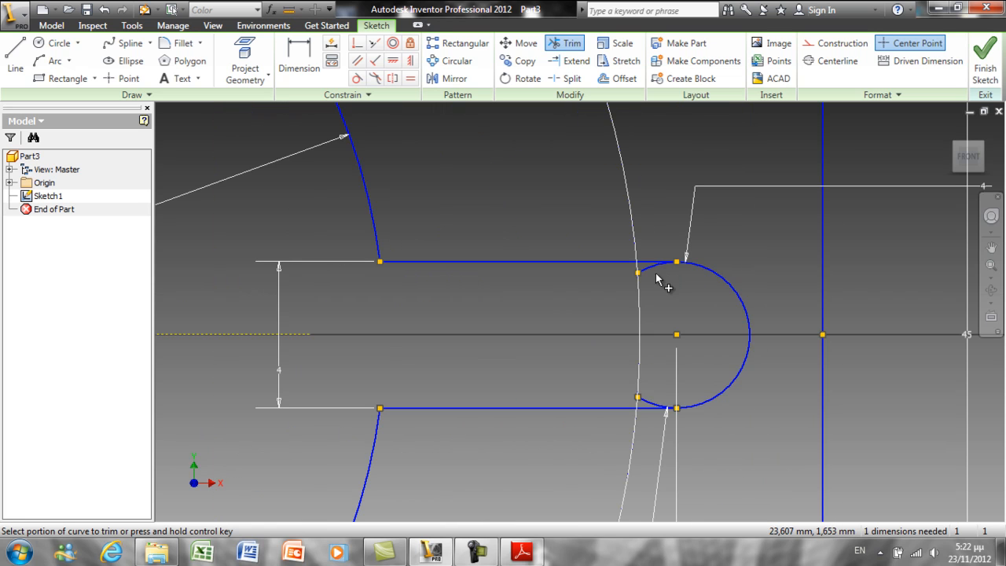
click(652, 271)
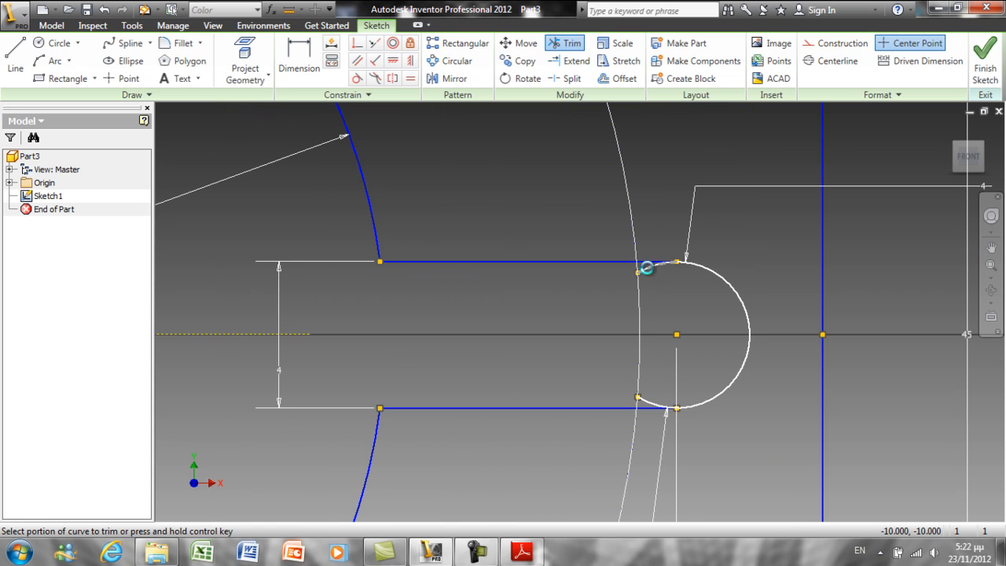
click(649, 405)
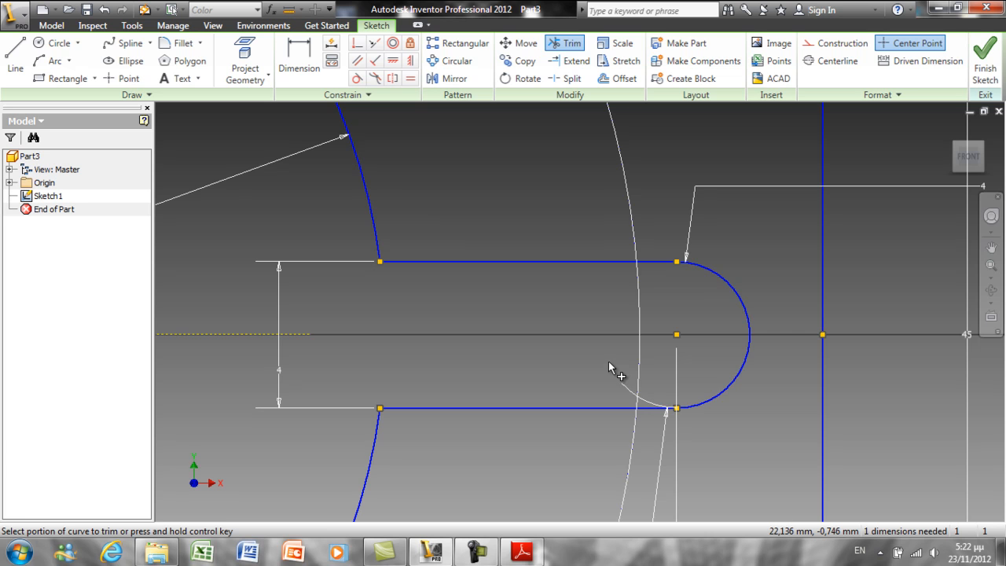
key(Home)
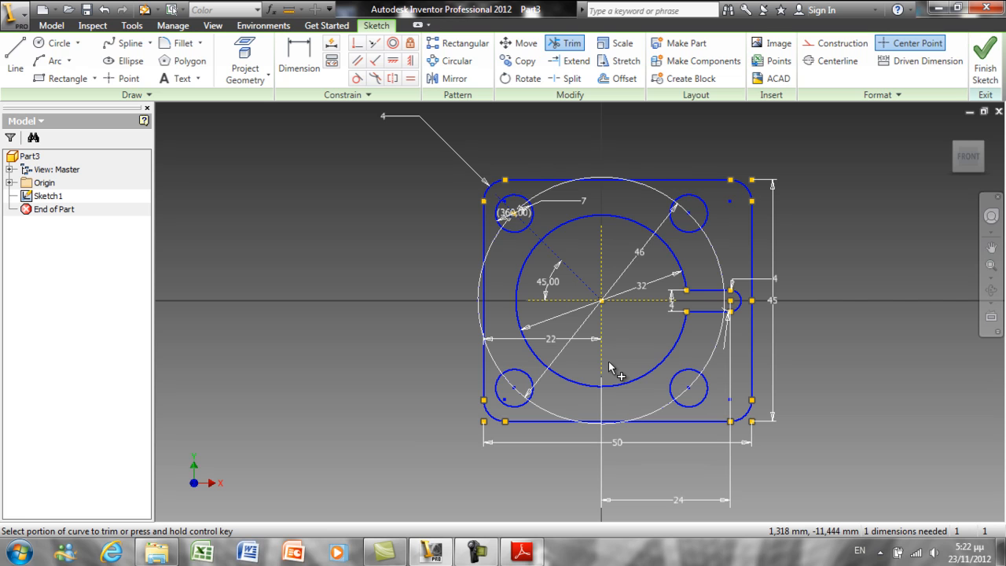
right_click(609, 367)
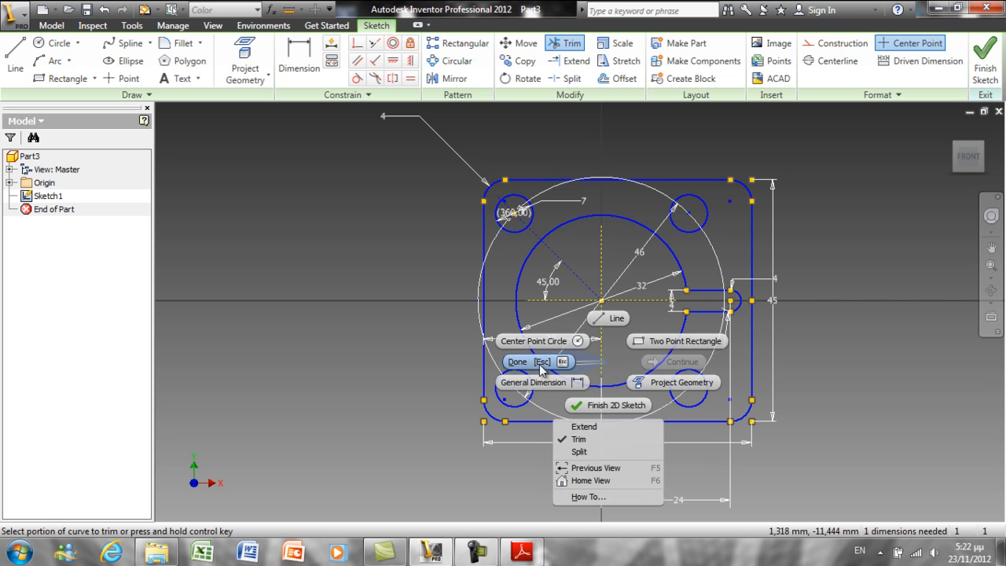
click(537, 366)
Step: Finish the sketch and extrude the gasket plate profile, excluding the holes and slot, by 1 mm
click(984, 68)
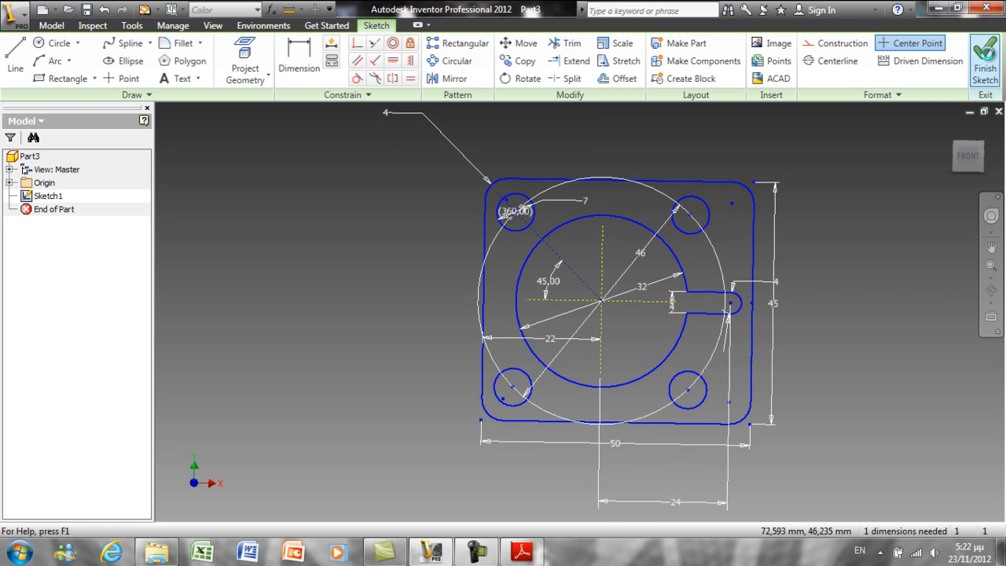
click(77, 59)
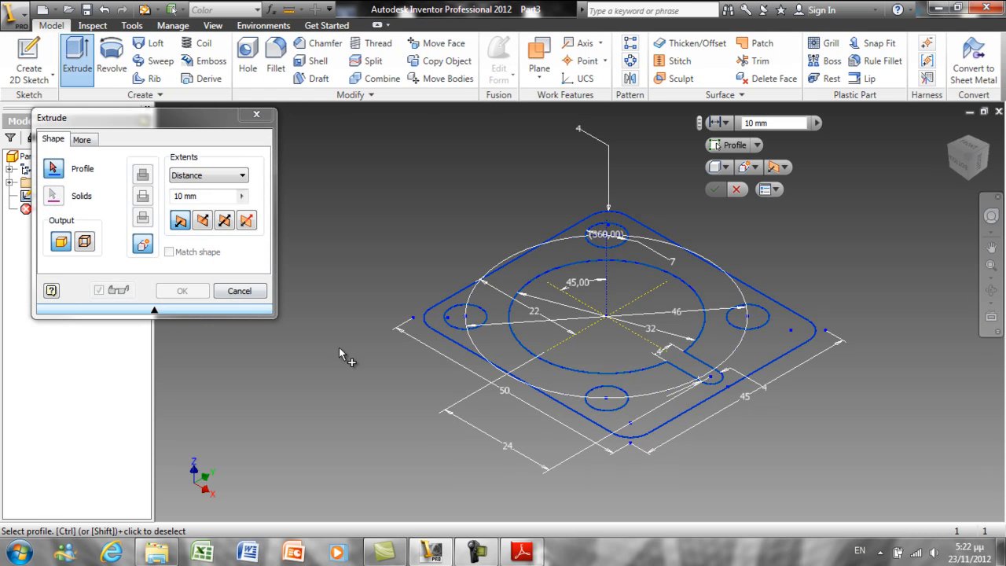
click(499, 361)
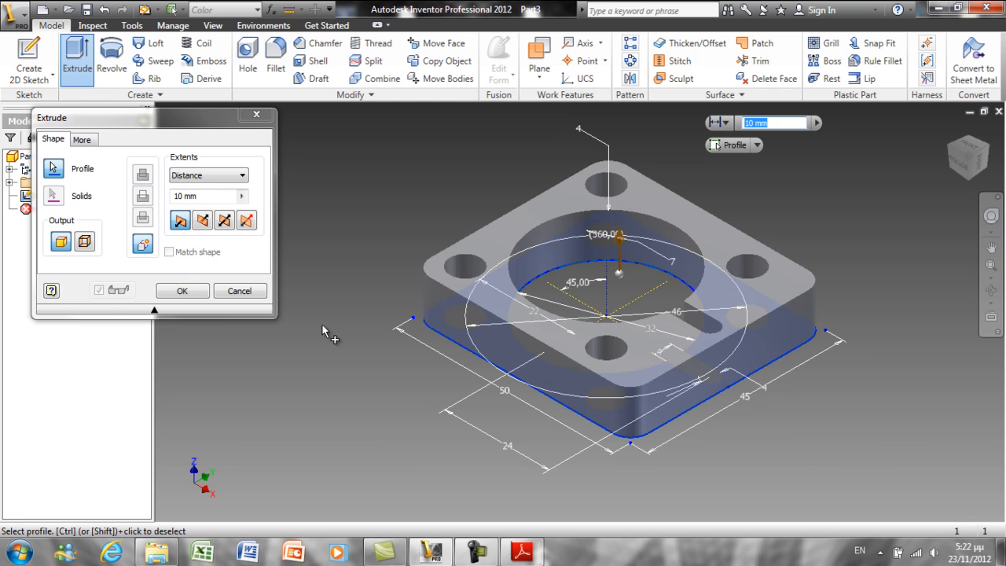
drag(212, 201, 162, 202)
text(1)
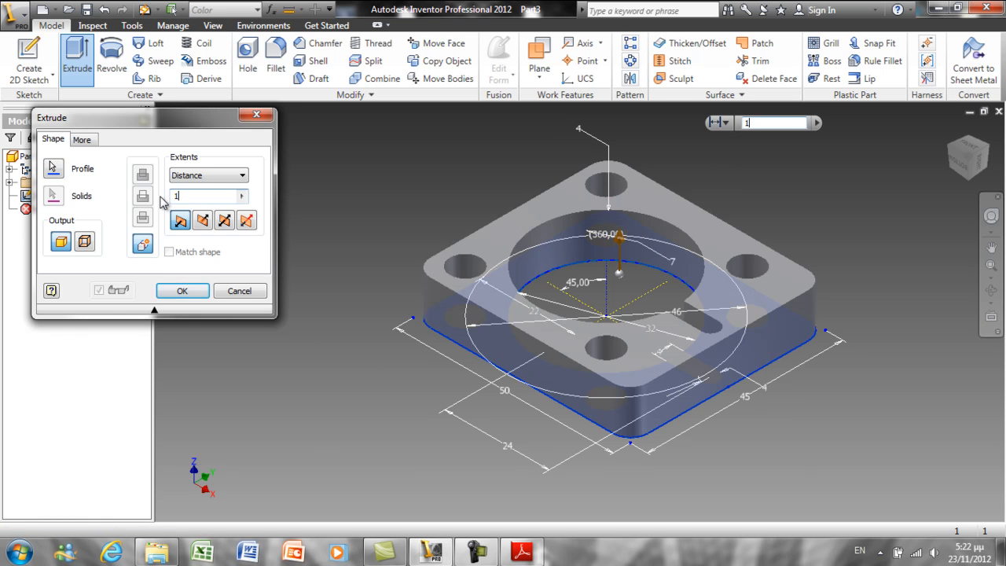
click(182, 291)
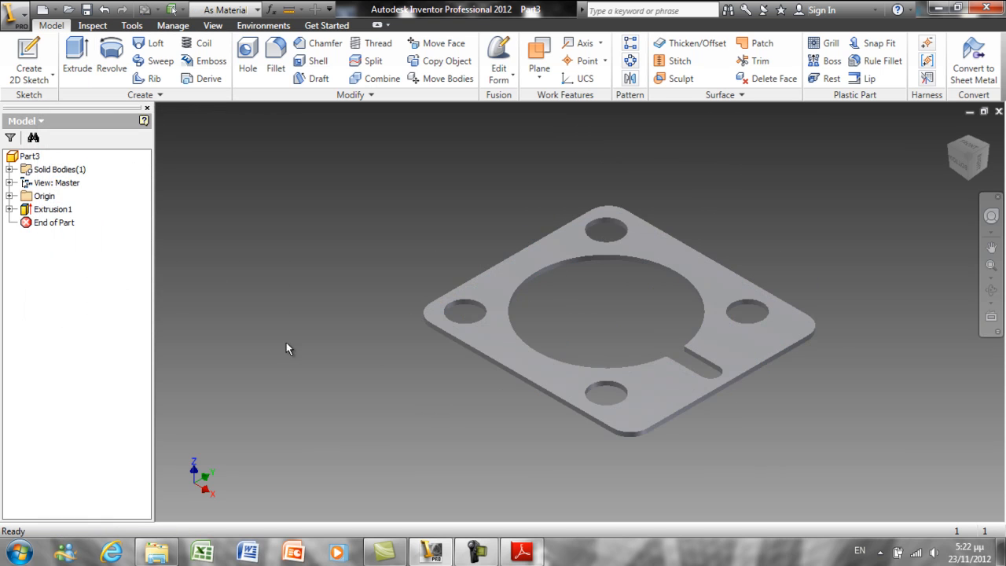
Step: Assign Rubber as the part's material in its iProperties
right_click(30, 155)
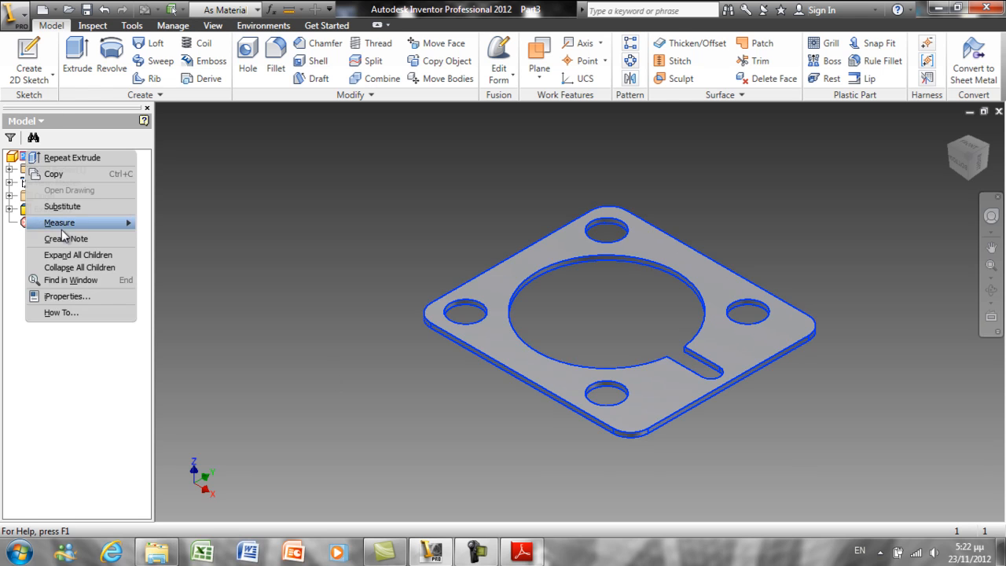
click(63, 297)
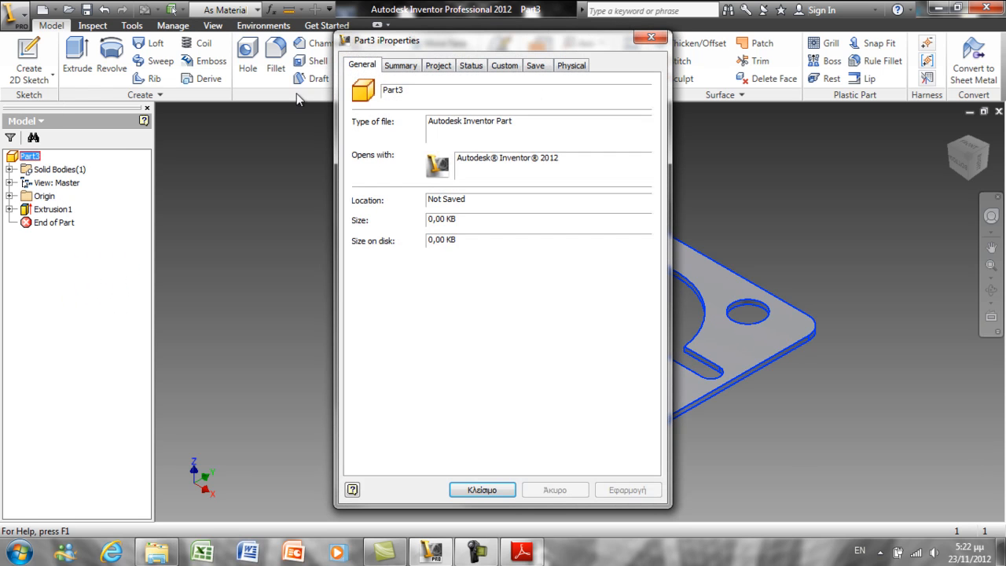
click(572, 65)
click(399, 137)
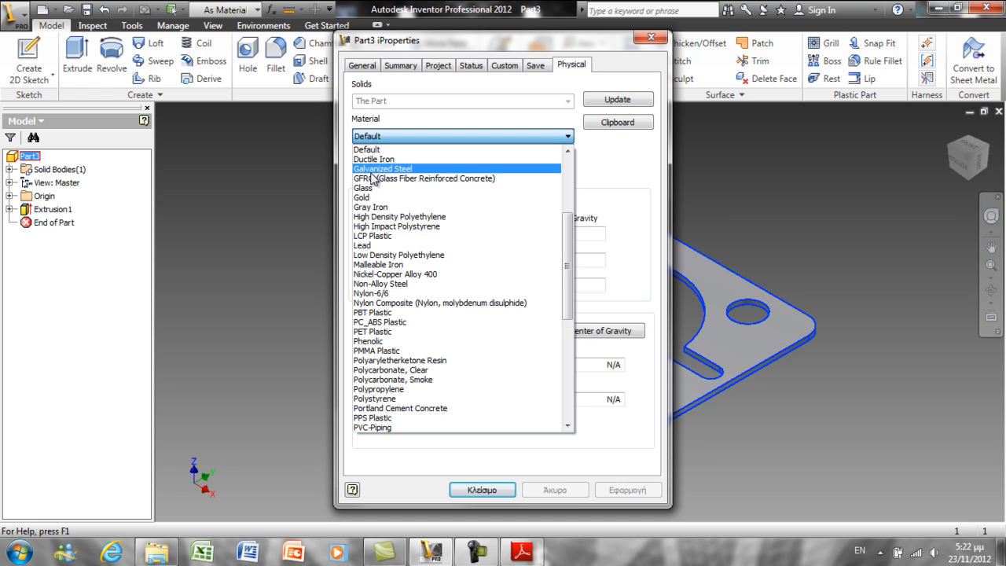
scroll(372, 172, down, 9)
click(372, 173)
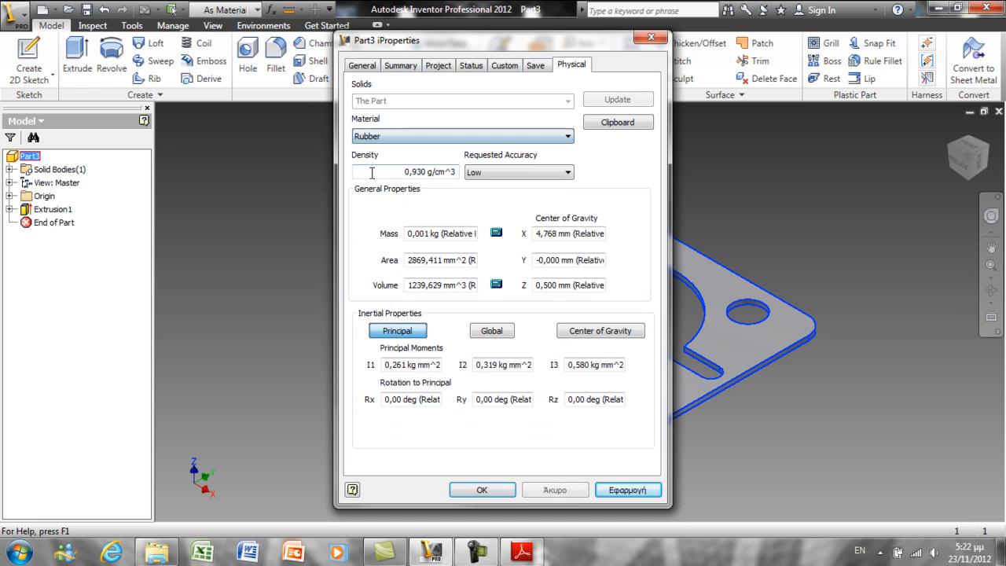
click(633, 489)
click(479, 489)
click(444, 432)
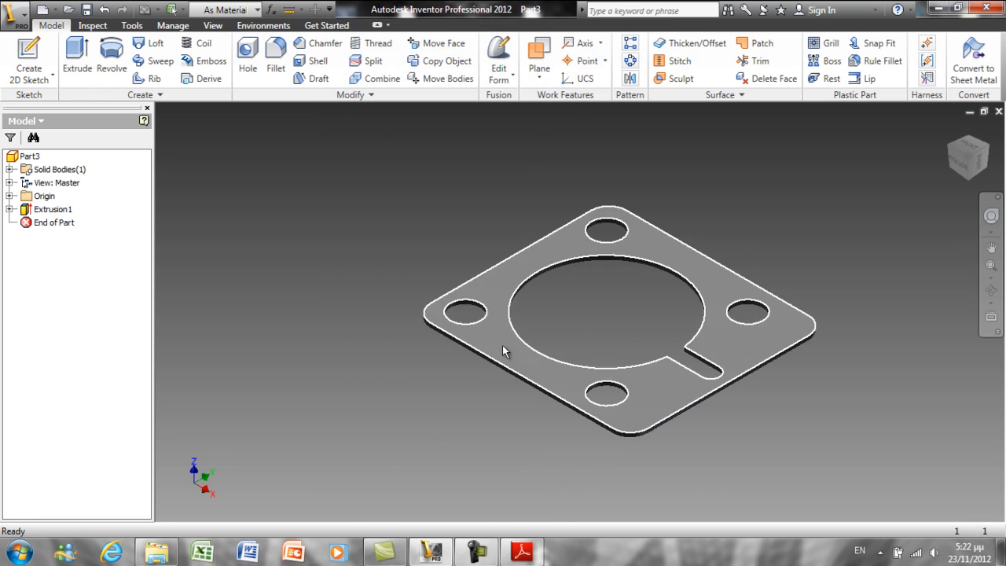
Step: Save the part as "cylinder head gasket" in the 6 cylinder Radial engine folder
click(88, 9)
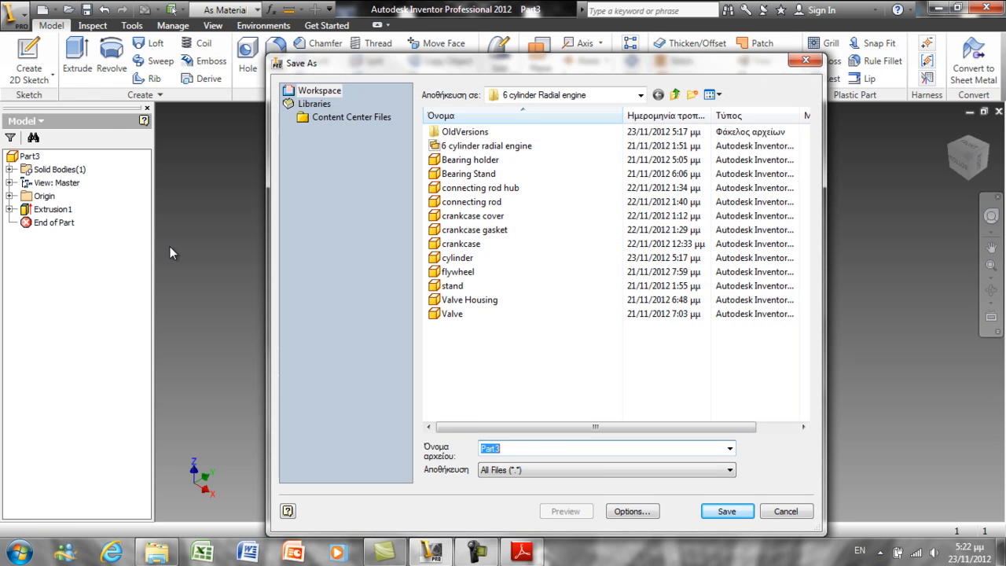
text(cy)
text(inder )
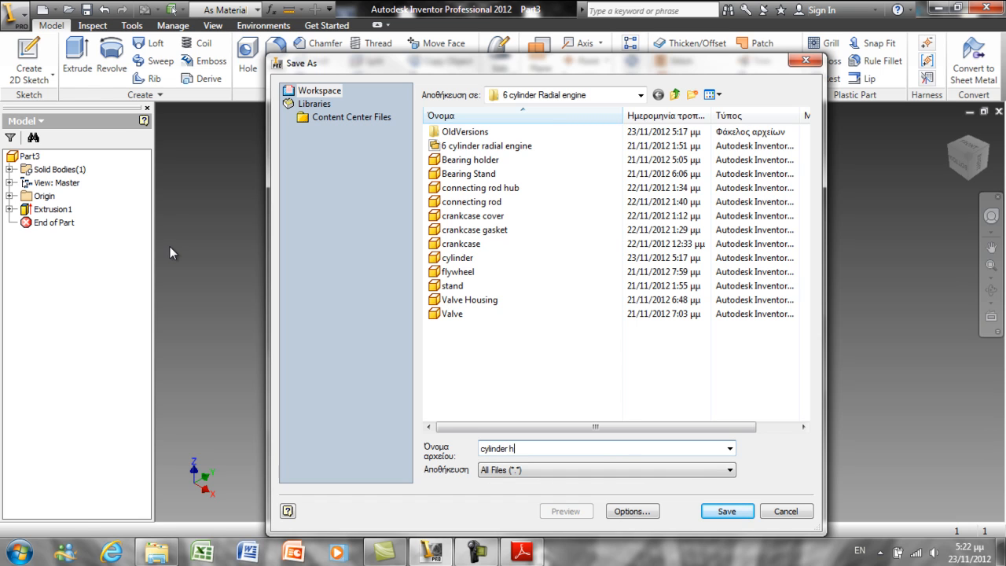
text(head gaske)
key(Return)
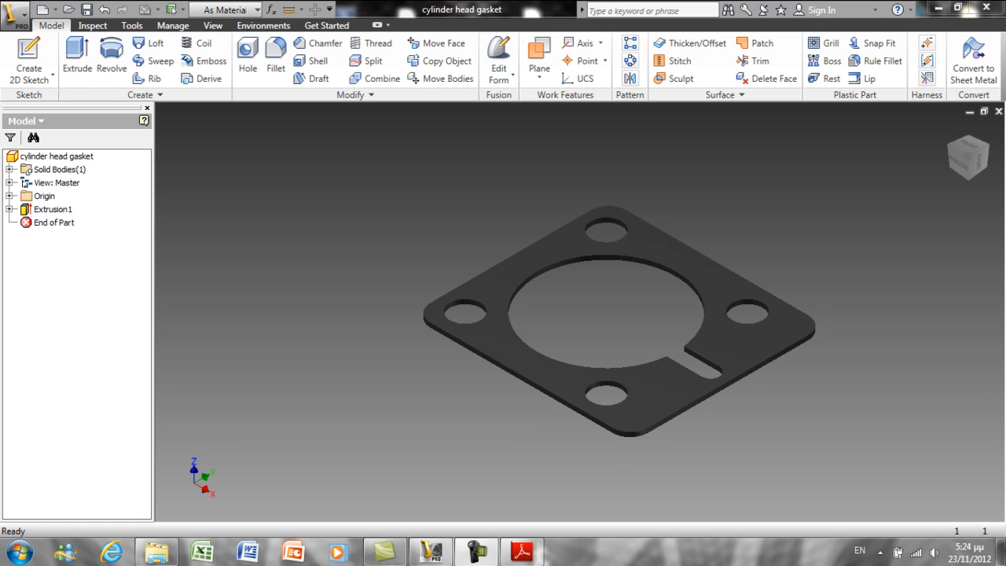
Step: Close the gasket part and create a new part from the my document.ipt template
click(999, 111)
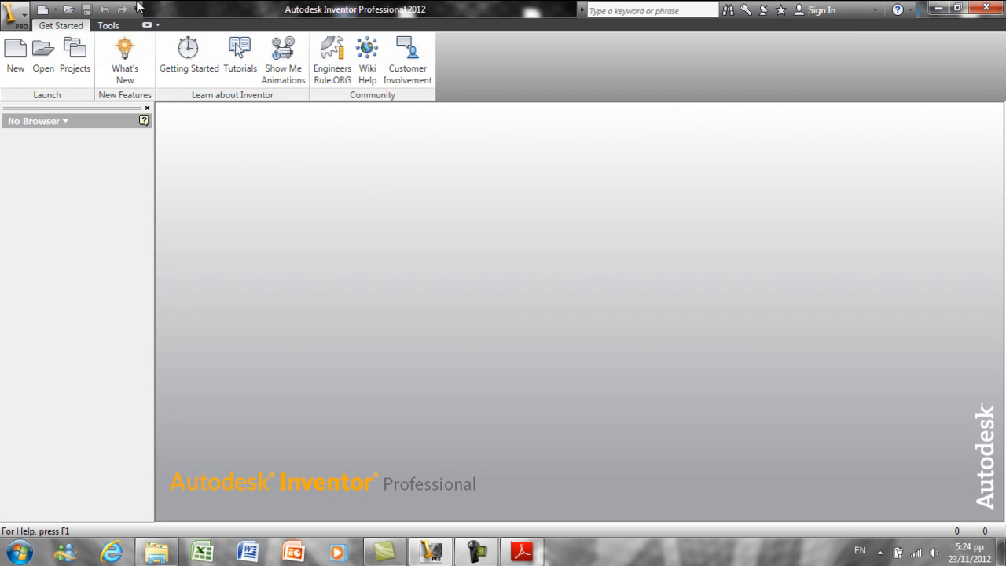
click(16, 55)
click(274, 200)
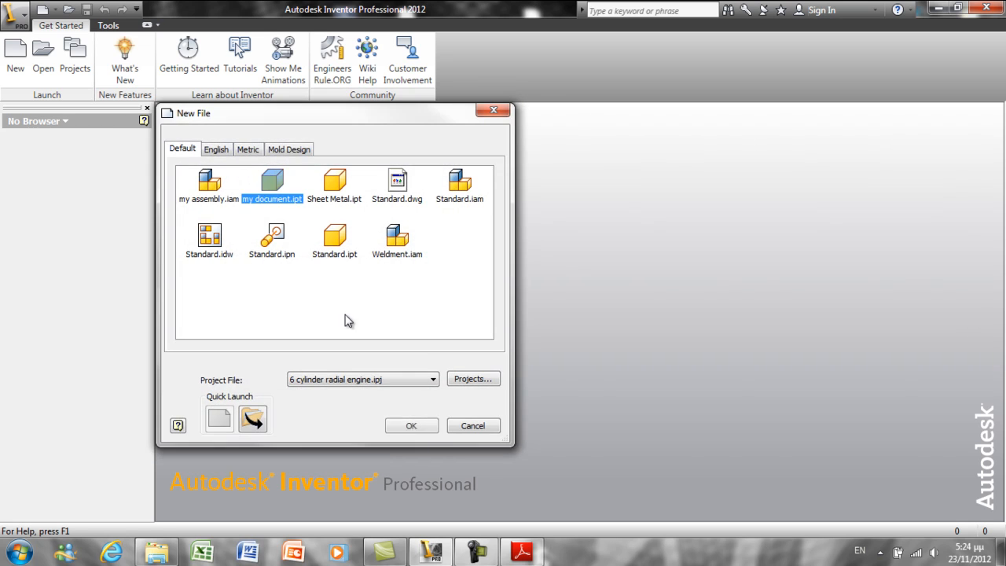
click(409, 426)
Step: Draw a two-point rectangle 50 mm wide and 45 mm high around the origin
click(63, 79)
click(405, 215)
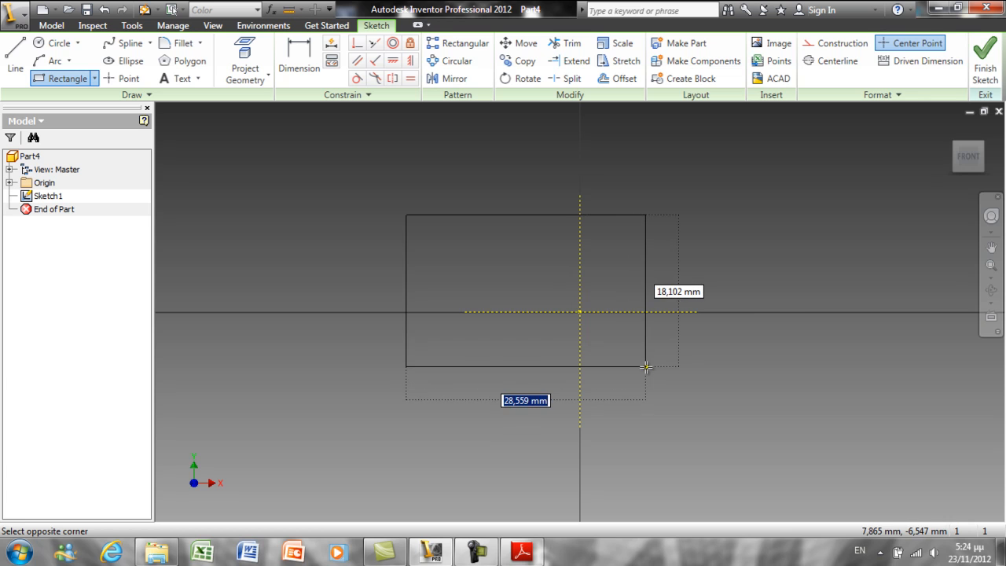
text(50)
key(Tab)
text(45)
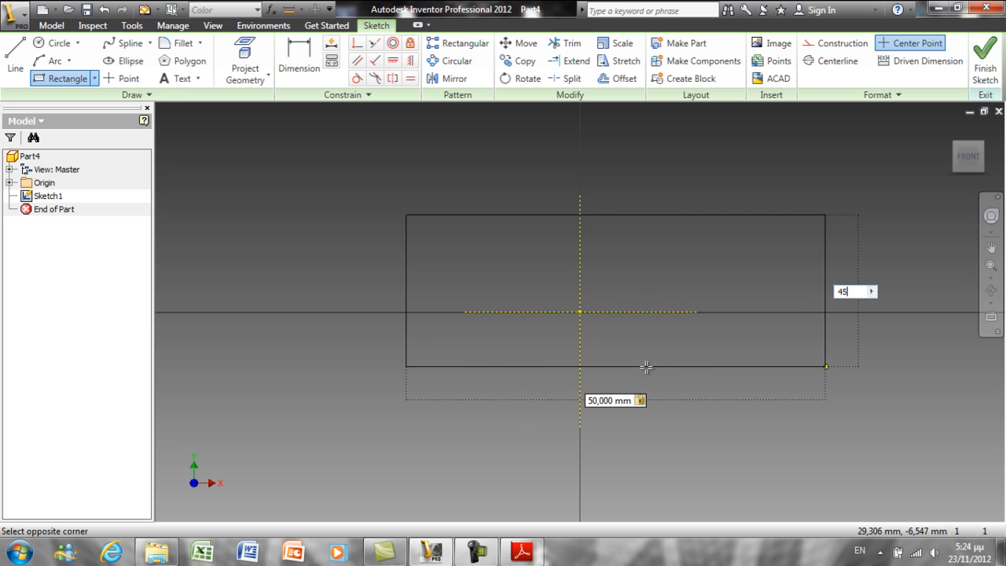
key(Return)
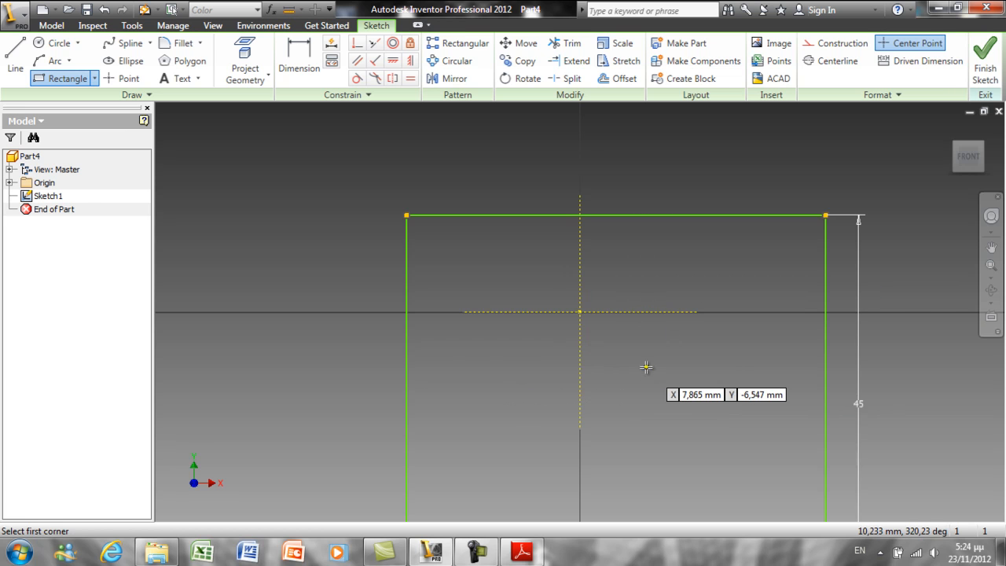
key(Home)
right_click(642, 366)
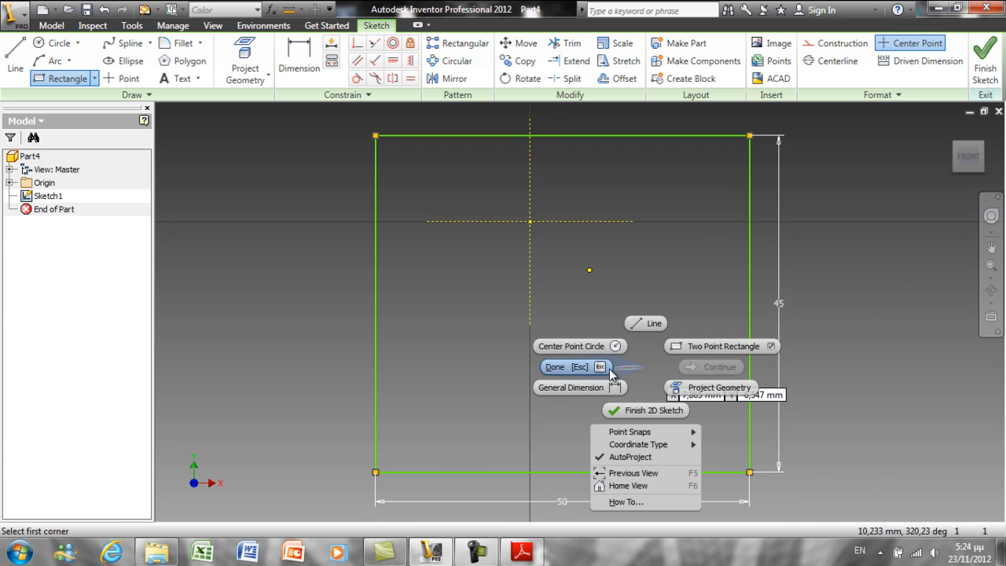
click(593, 370)
Step: Make the midpoint of the rectangle's right edge coincident with the projected horizontal axis
click(356, 44)
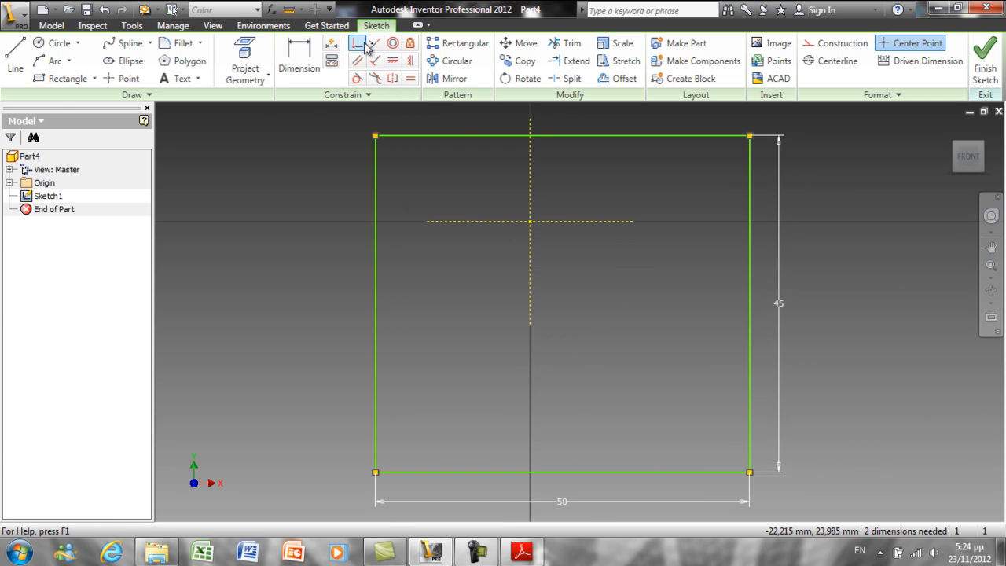
click(749, 307)
click(621, 223)
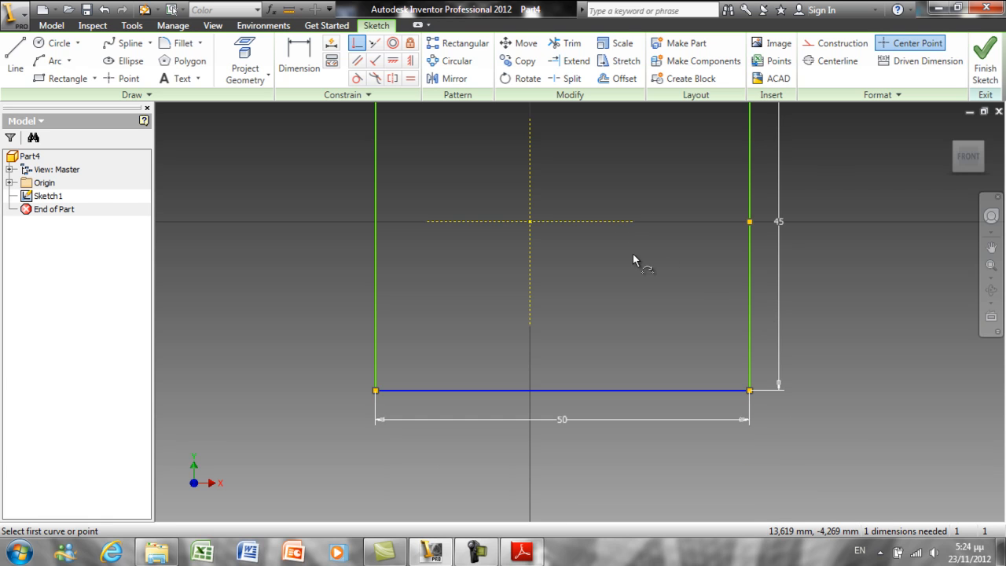
Step: Dimension the rectangle's left edge 22 mm from the projected vertical axis
right_click(632, 253)
click(583, 253)
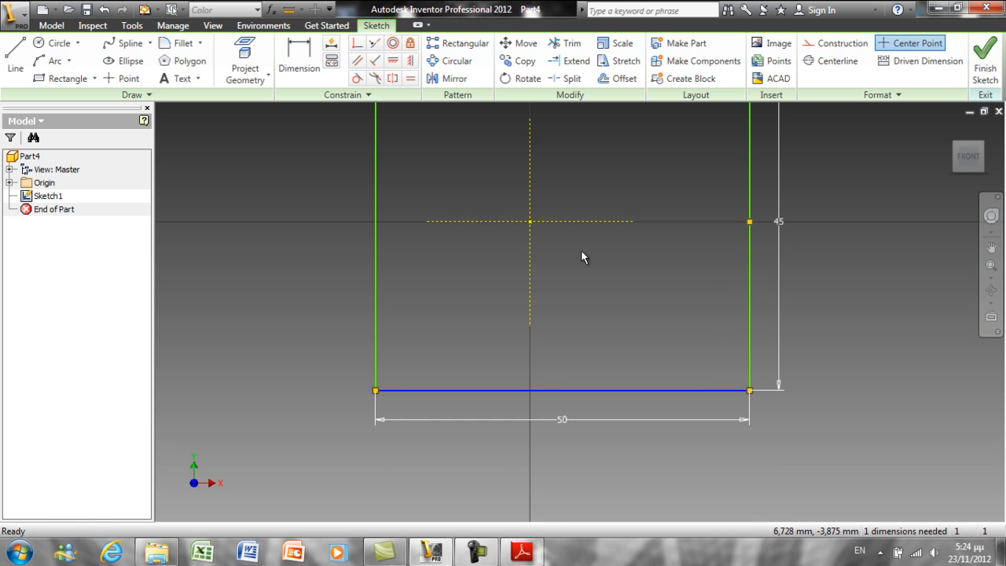
click(299, 61)
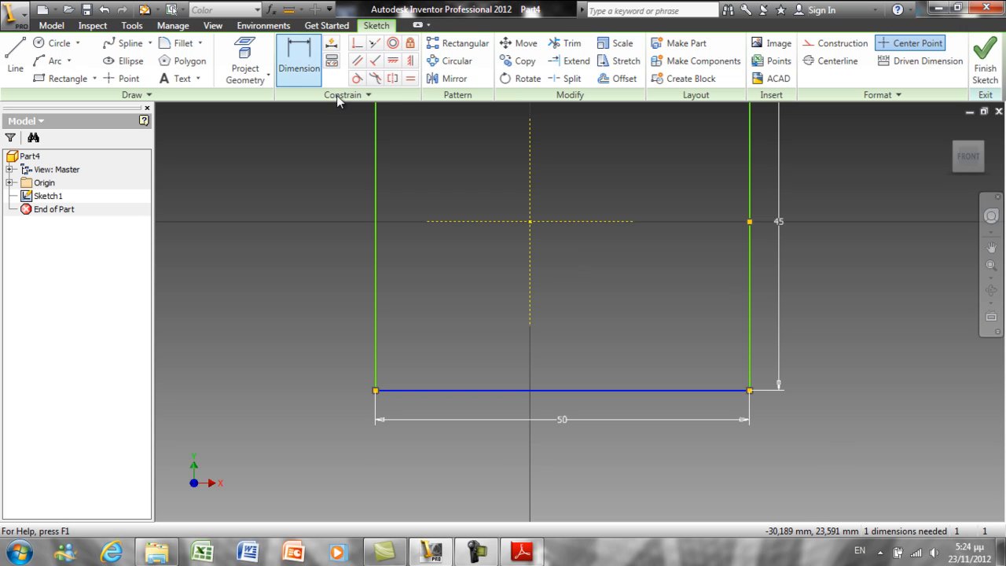
click(374, 183)
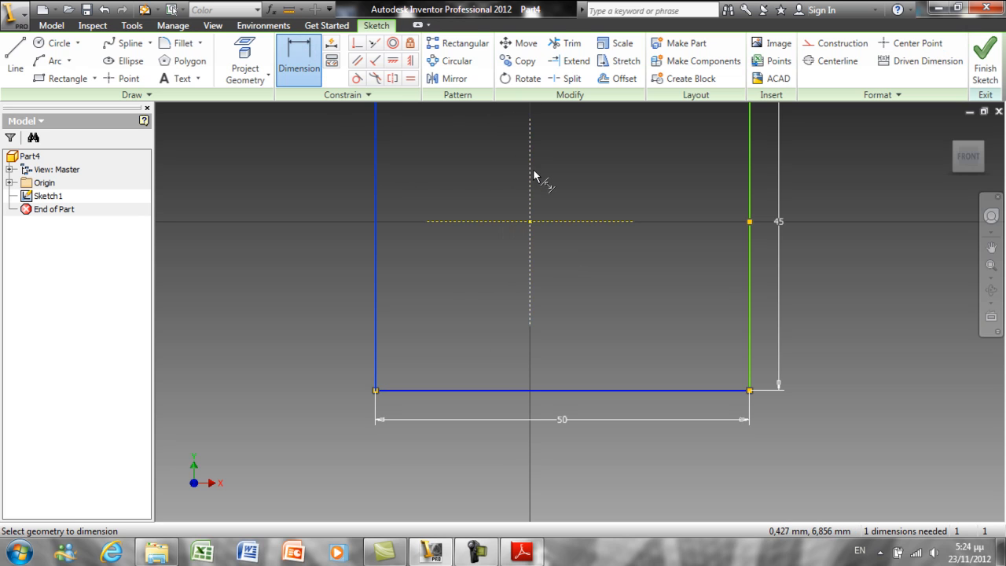
click(530, 175)
click(485, 288)
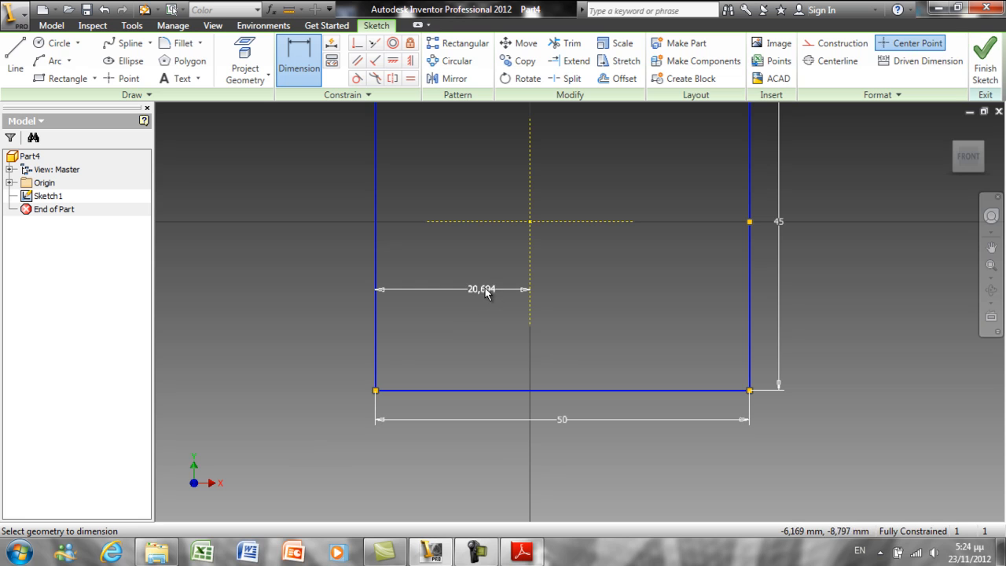
text(22)
key(Return)
scroll(708, 226, down, 2)
mouse_move(678, 250)
middle_down()
mouse_move(633, 303)
mouse_move(604, 309)
mouse_move(632, 352)
middle_up()
scroll(604, 310, up, 2)
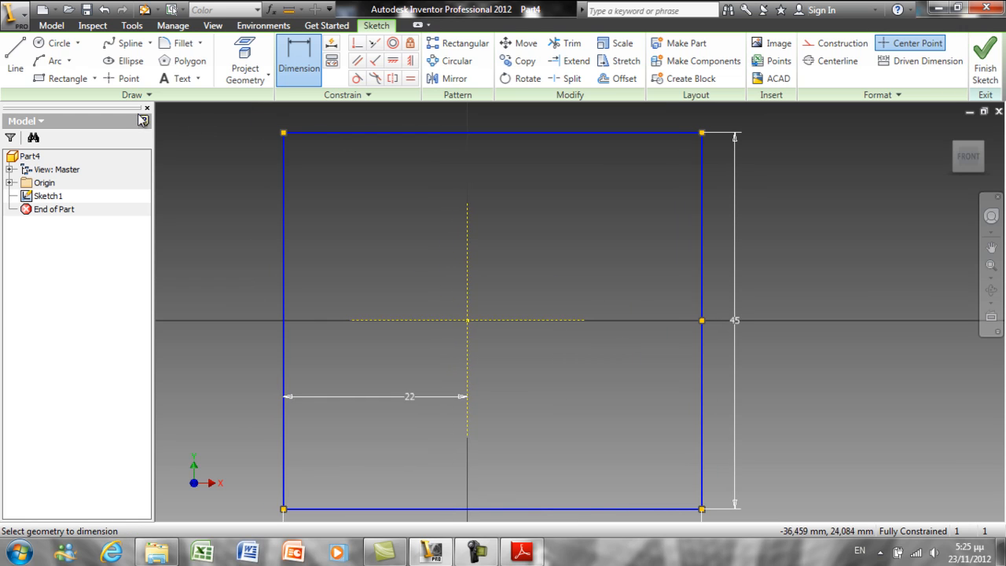
Step: Fillet all four corners of the rectangle with a 4 mm radius
click(181, 43)
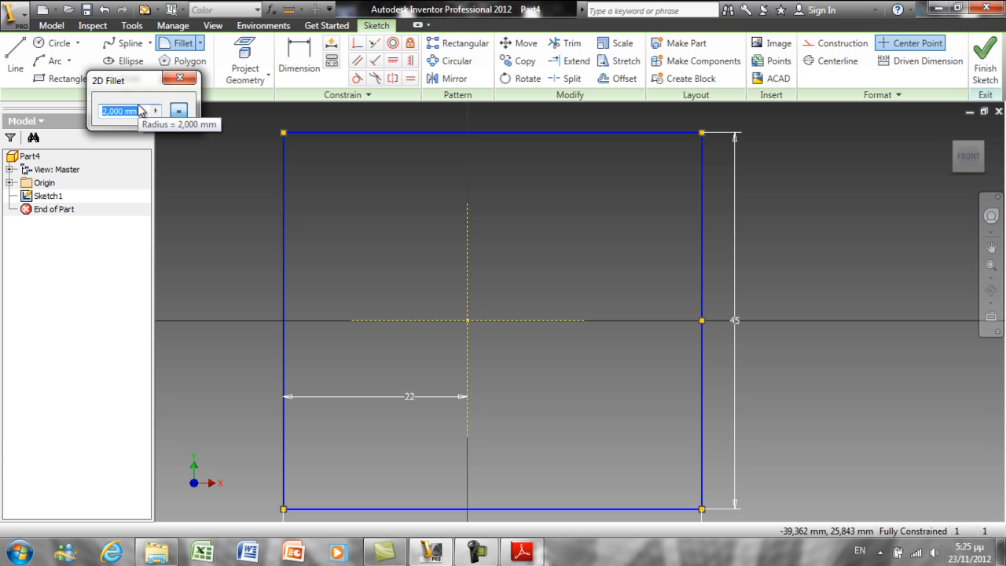
text(4)
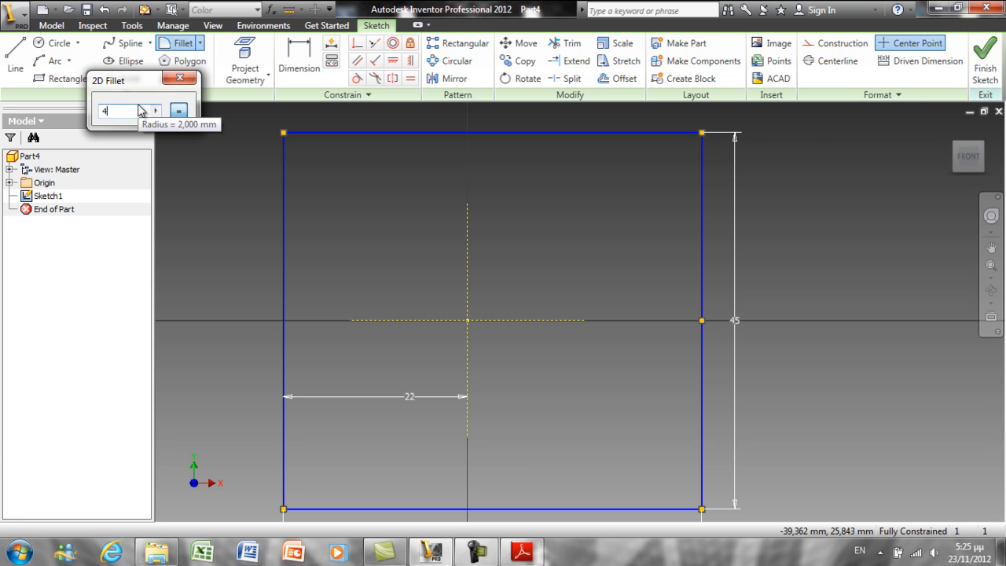
click(285, 137)
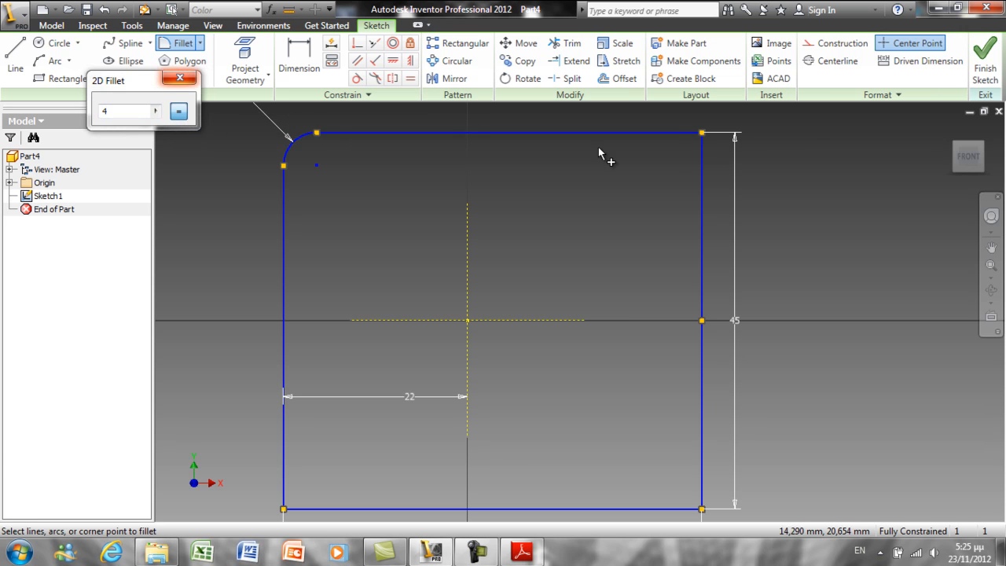
click(702, 135)
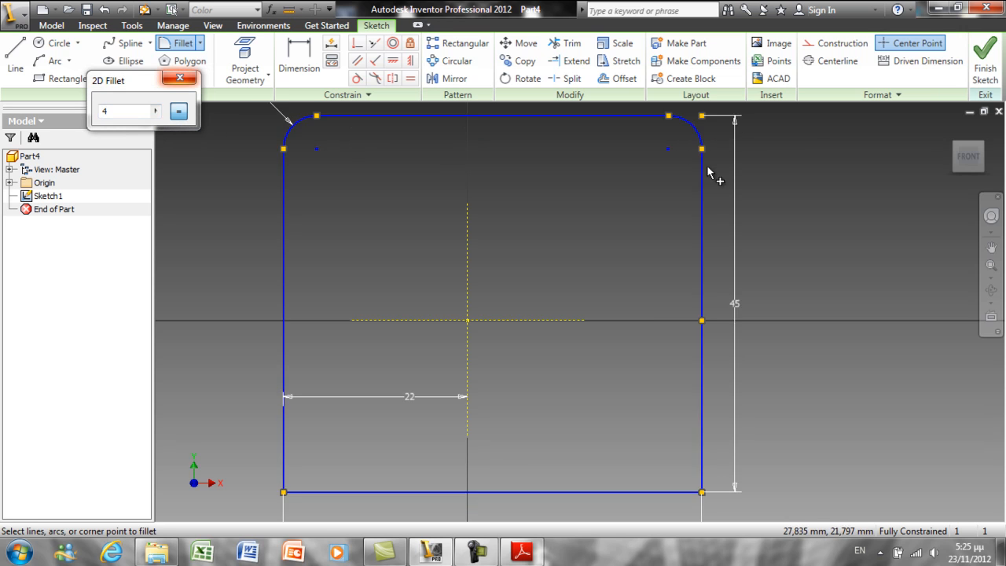
click(703, 493)
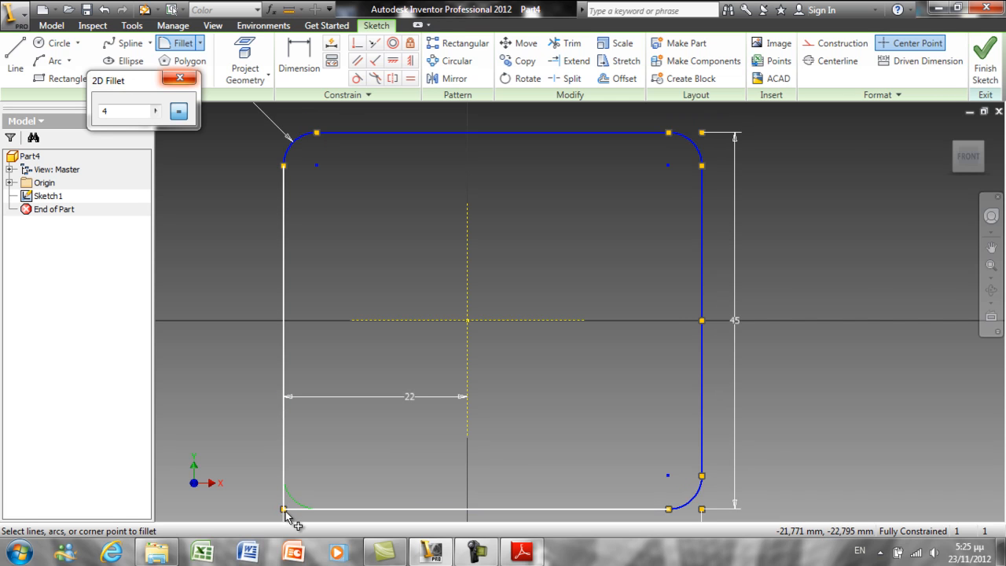
click(285, 510)
right_click(337, 454)
click(290, 454)
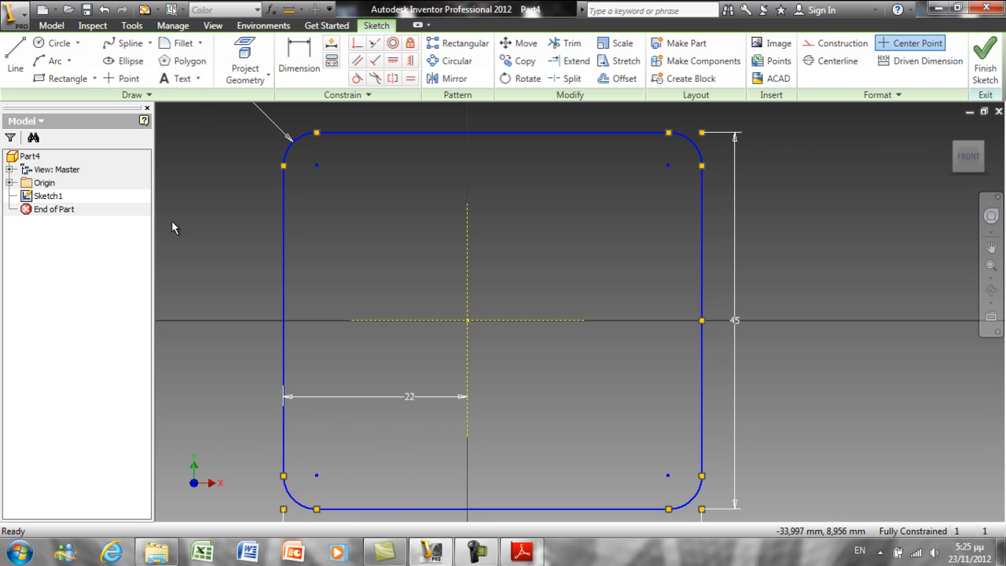
Step: Draw a 32 mm diameter circle centred on the origin
click(55, 43)
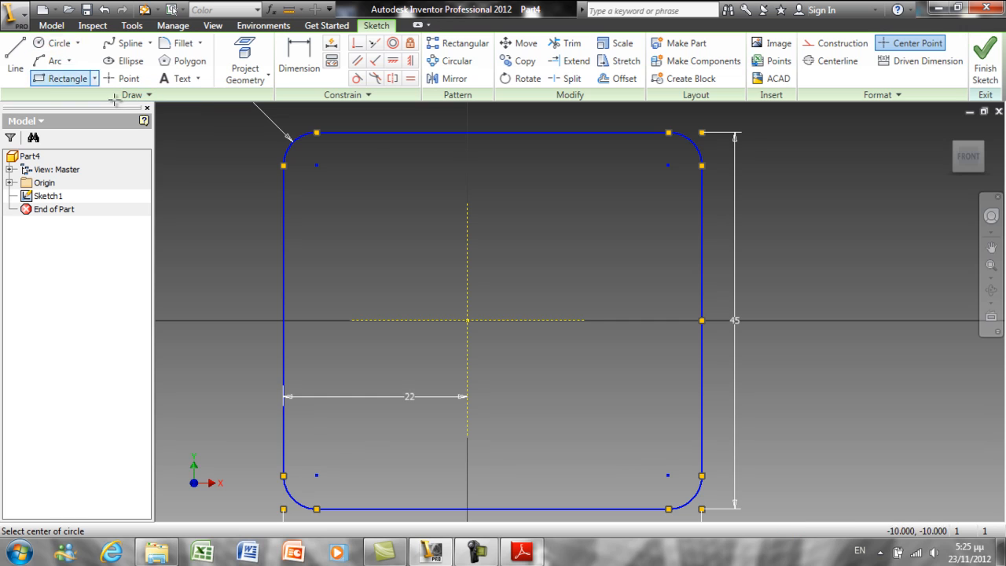
click(467, 320)
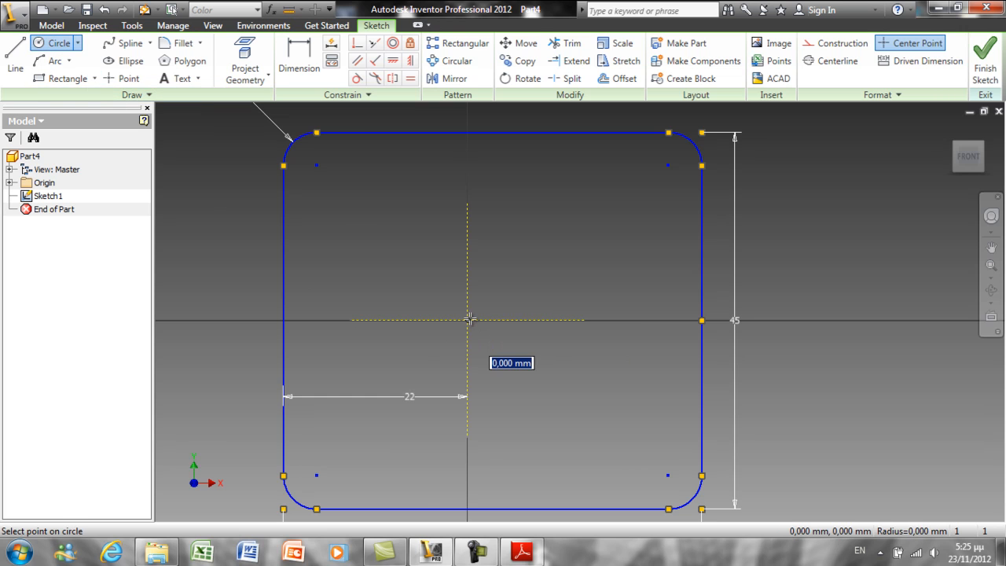
text(32)
key(Return)
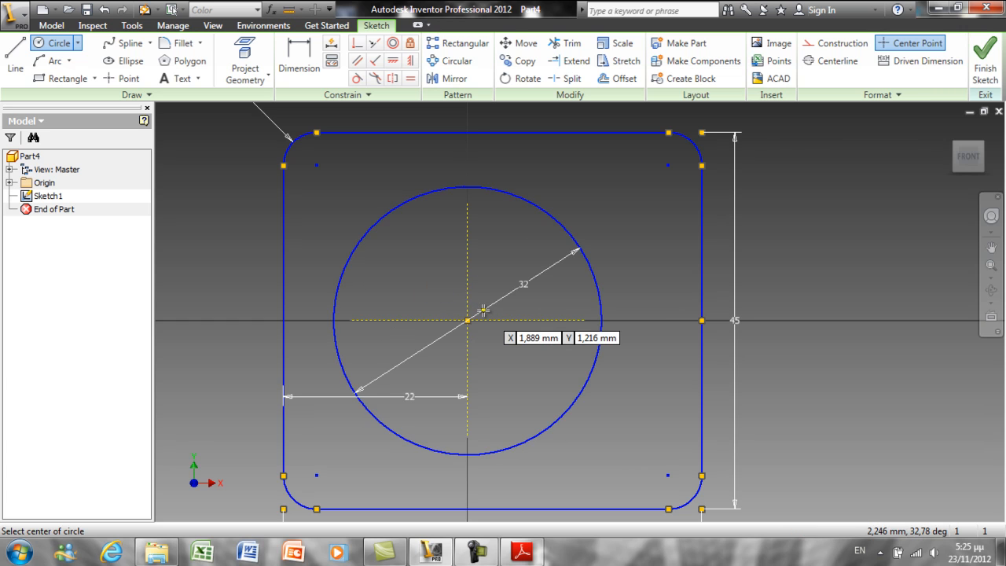
right_click(483, 311)
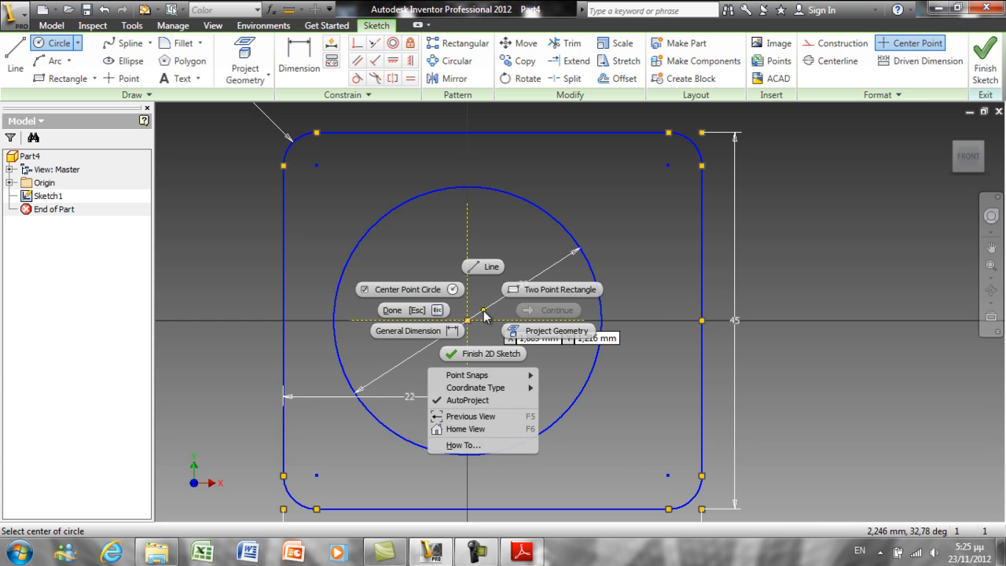
click(428, 309)
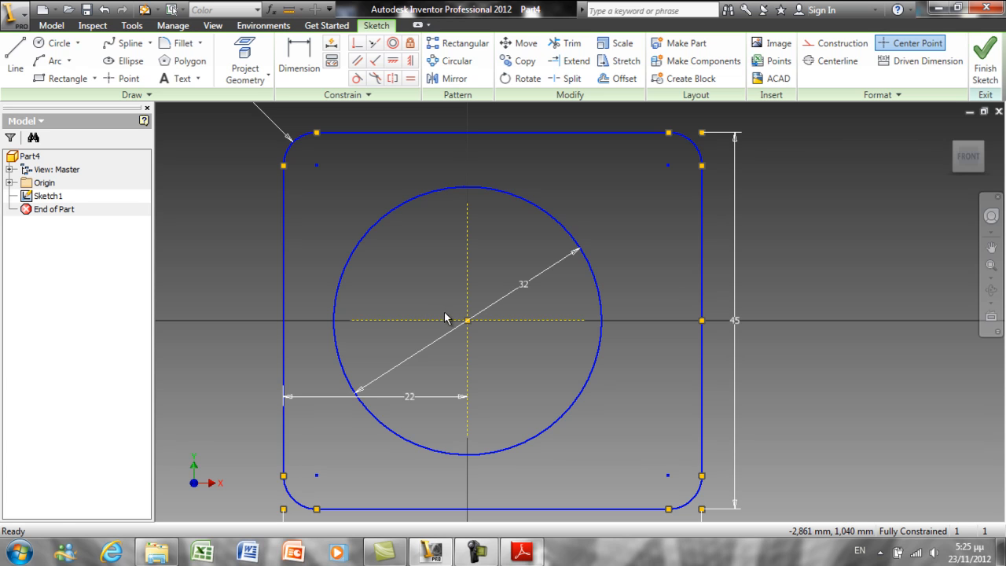
Step: Draw a 46 mm diameter construction circle centred on the origin
click(55, 43)
click(829, 44)
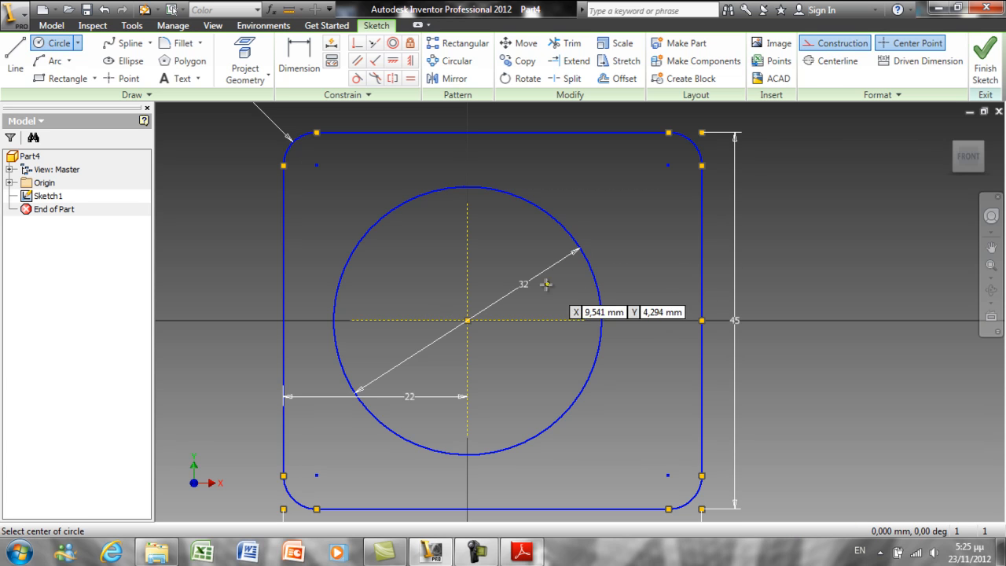
click(466, 320)
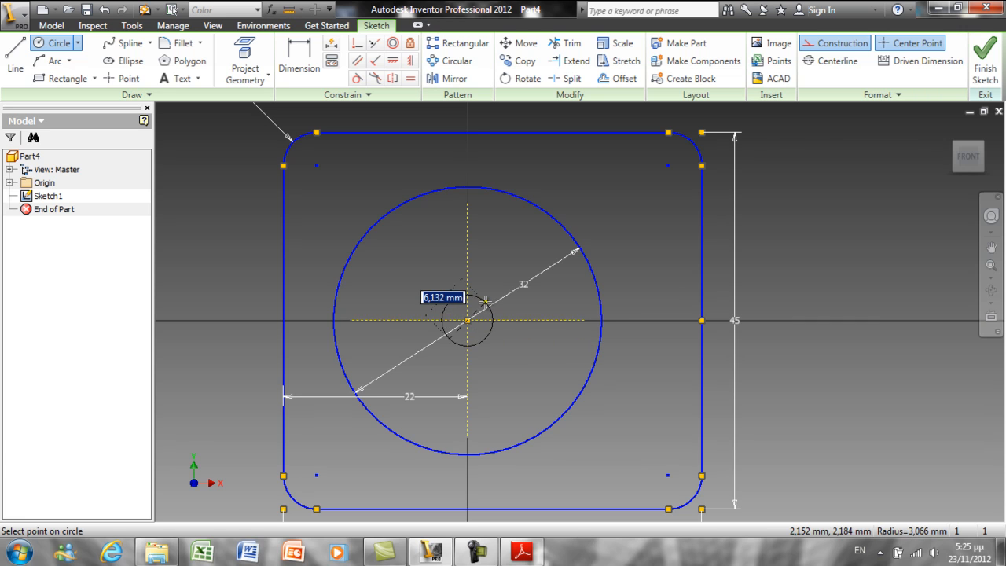
click(601, 184)
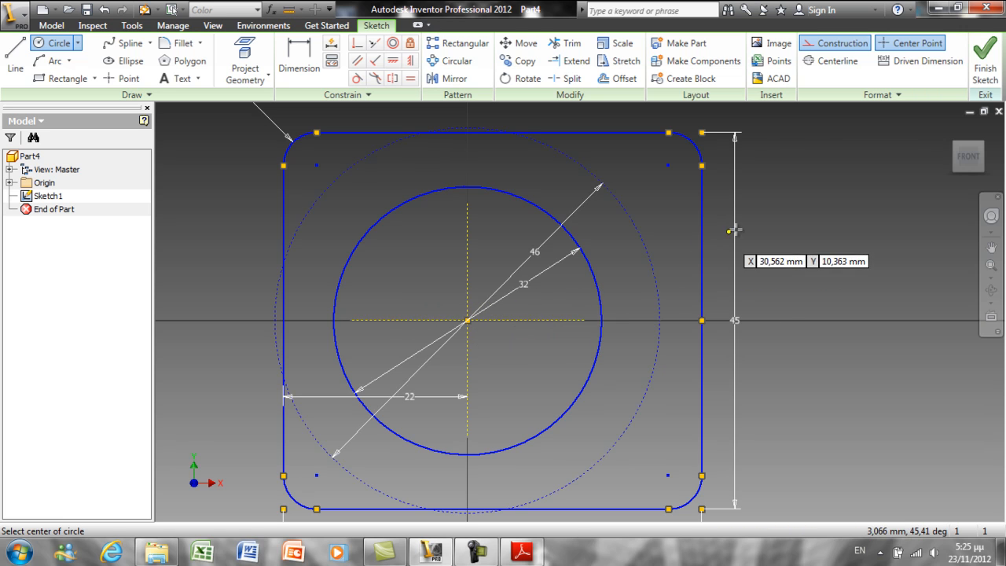
right_click(796, 211)
click(715, 210)
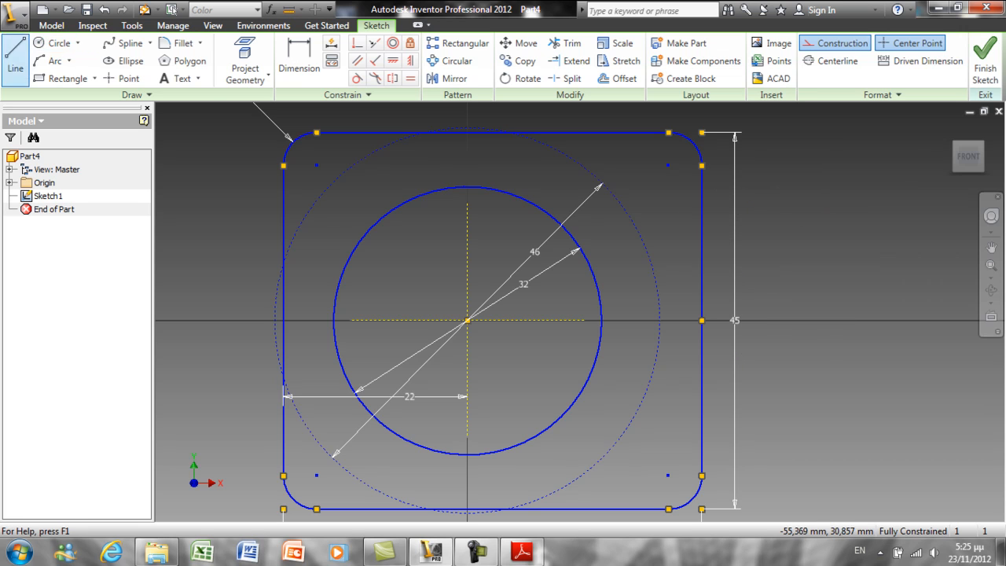
Step: Draw a construction line from the origin diagonally out past the rectangle's upper-left corner
click(24, 58)
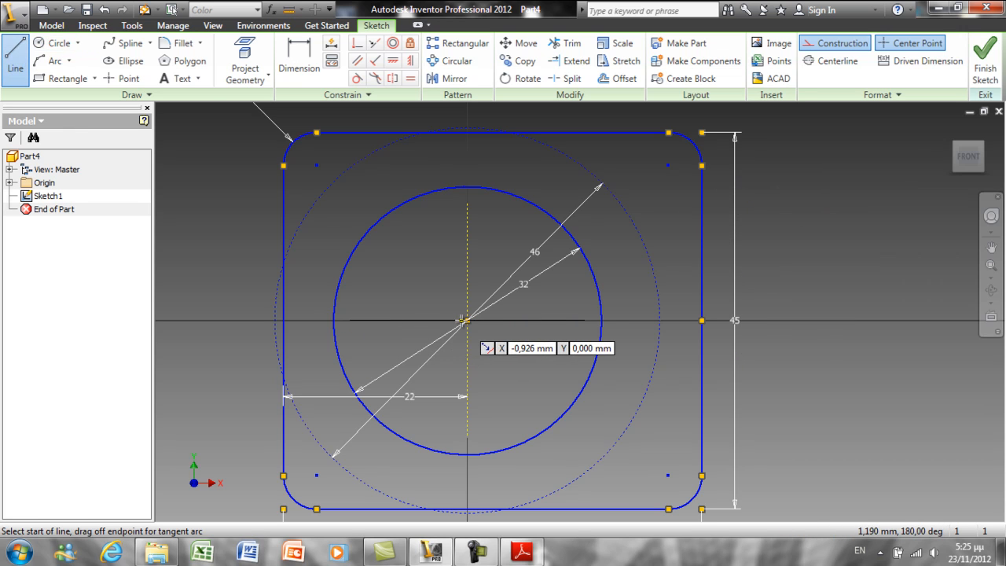
click(468, 320)
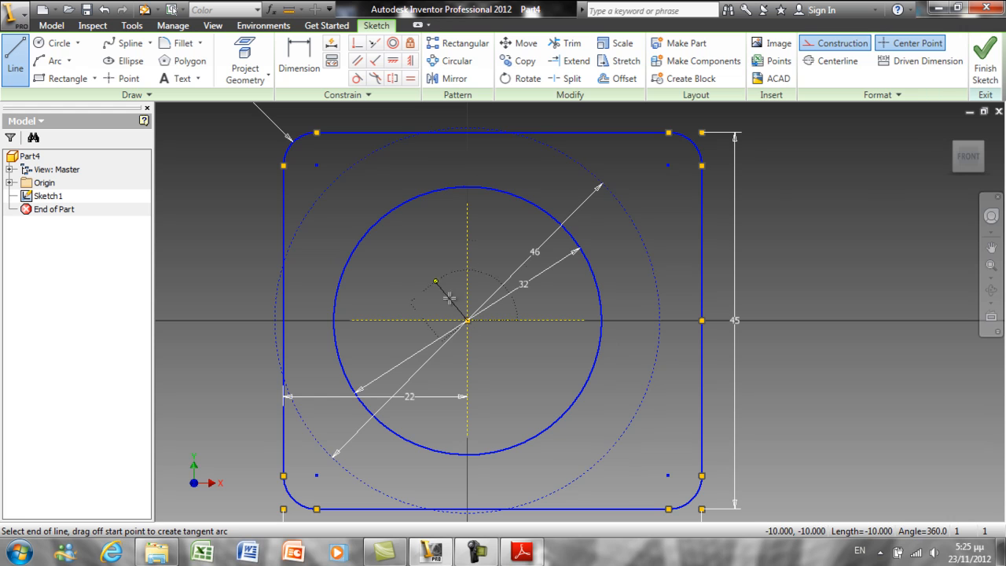
click(256, 137)
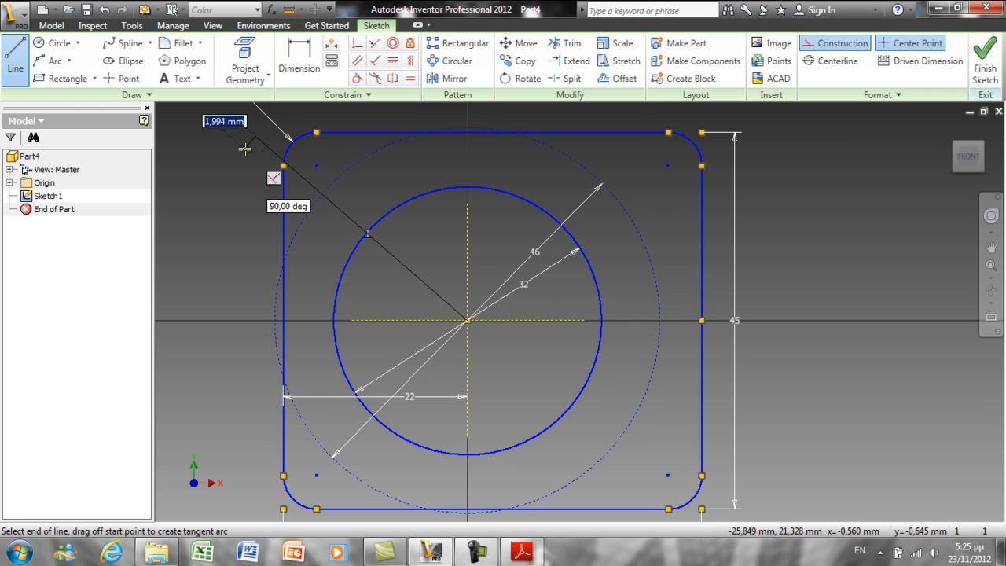
right_click(200, 168)
click(169, 169)
Step: Dimension the angle between the diagonal construction line and the projected horizontal axis as 45 degrees
click(299, 61)
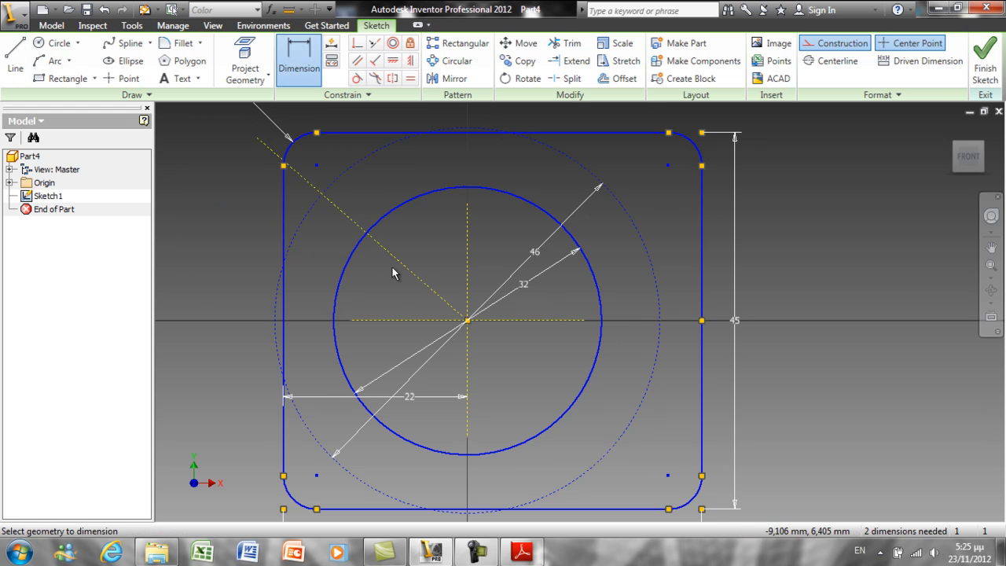
click(388, 323)
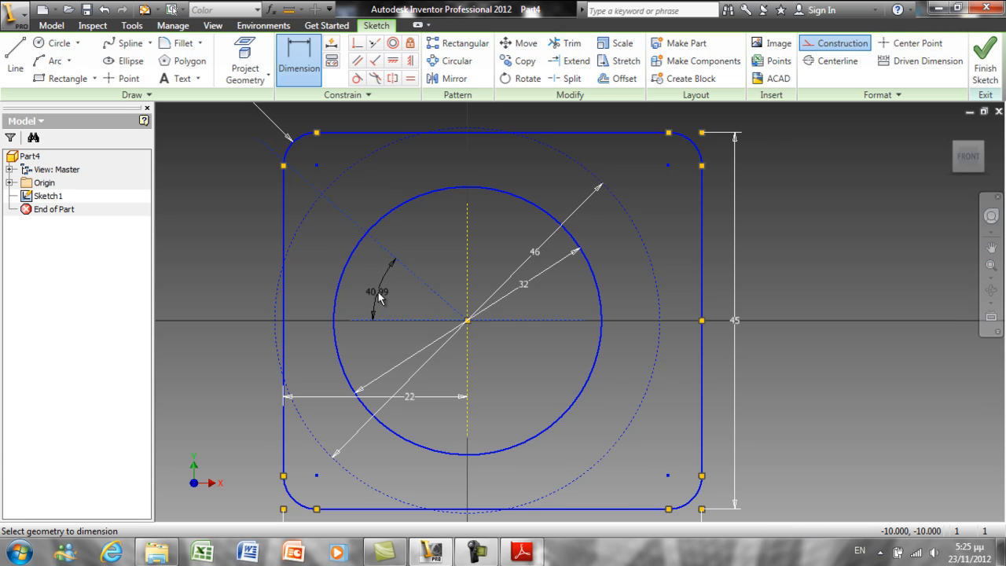
click(380, 292)
text(45)
key(Return)
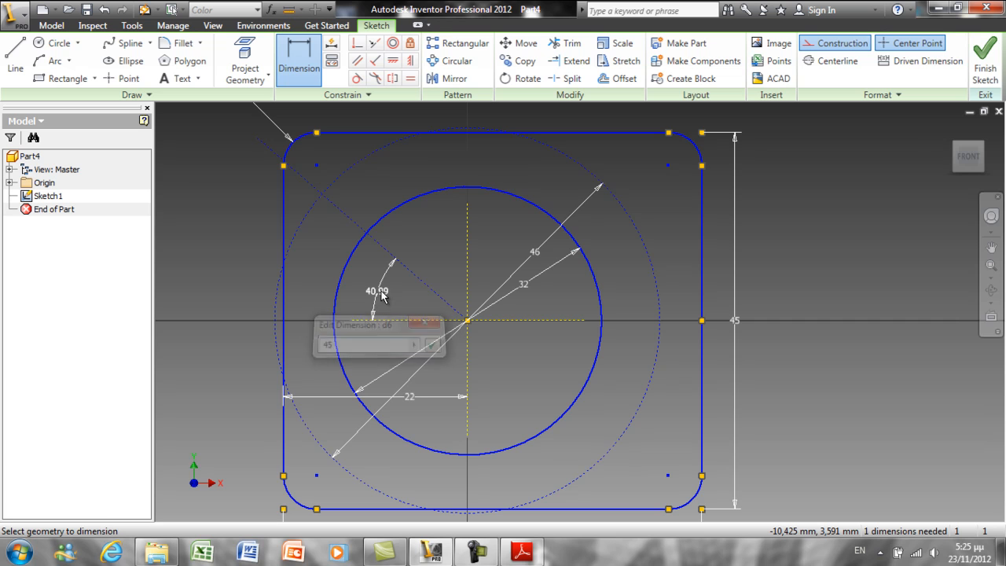
Step: Draw a 7 mm diameter circle centred where the diagonal line crosses the 46 mm construction circle
click(55, 42)
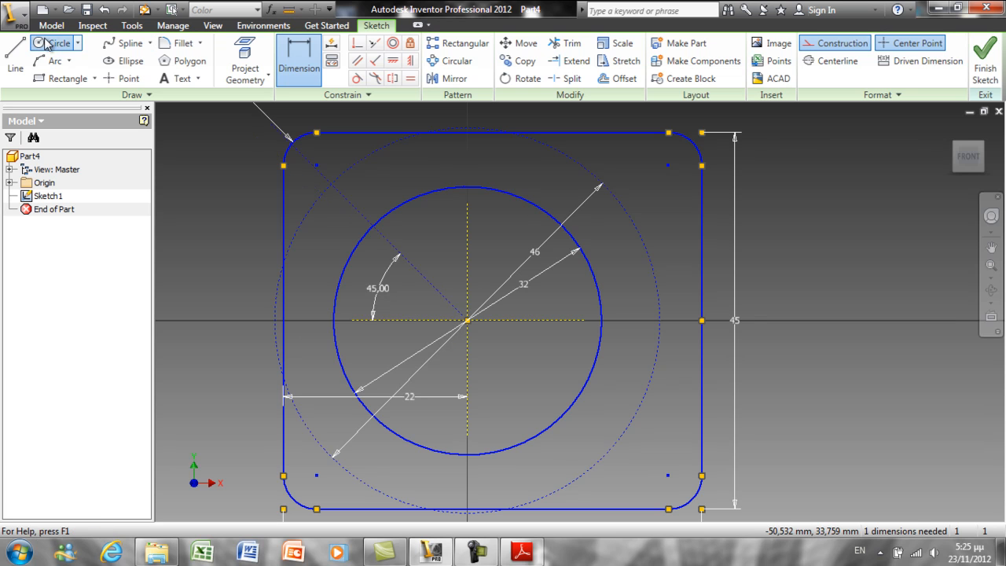
click(331, 184)
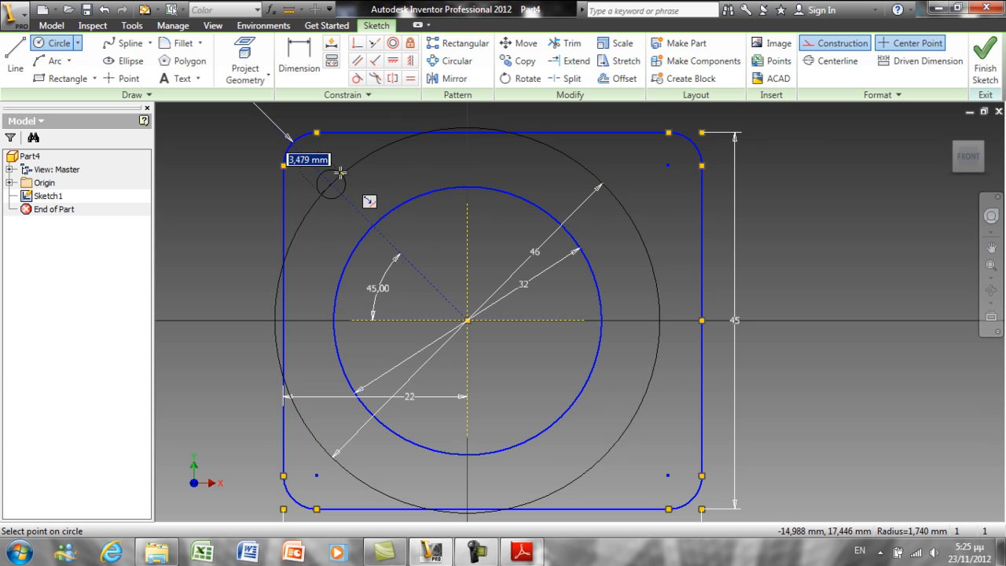
text(7)
key(Return)
right_click(465, 168)
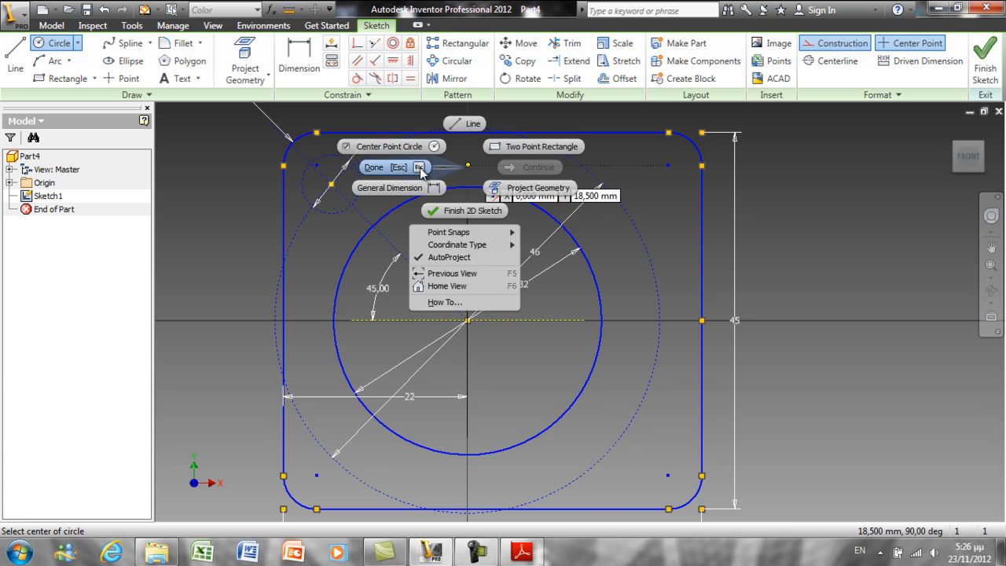
click(420, 170)
Step: Convert the 7 mm circle from construction to normal geometry and turn off construction mode
click(360, 180)
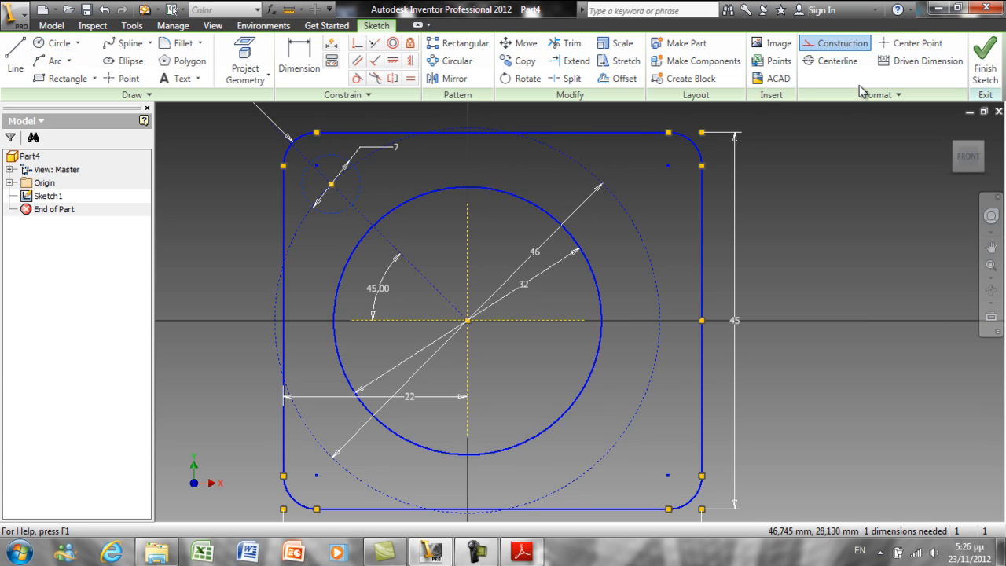
click(866, 44)
click(860, 190)
click(835, 47)
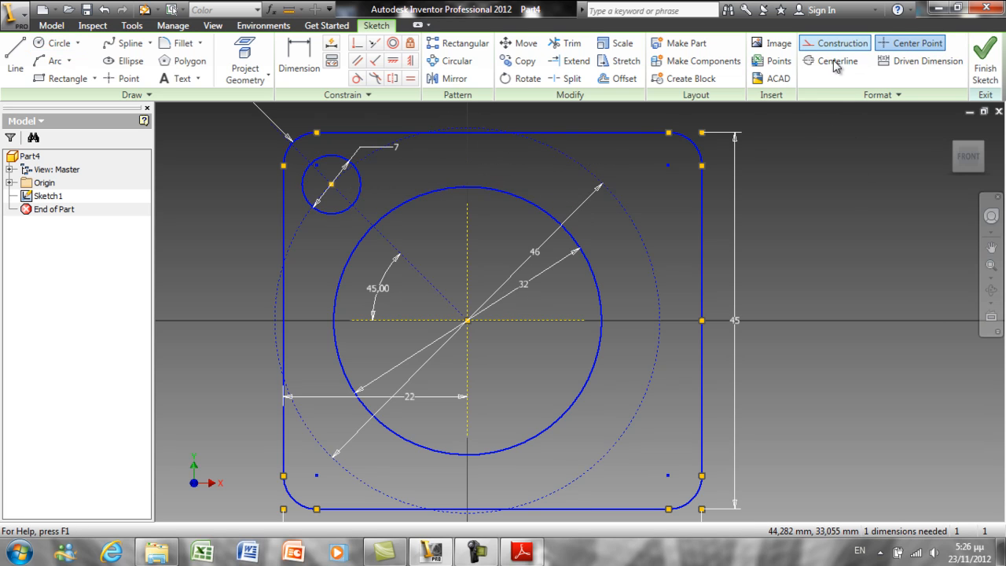
Step: Create a circular pattern of the 7 mm circle about the origin with 4 instances over 360 degrees
click(451, 60)
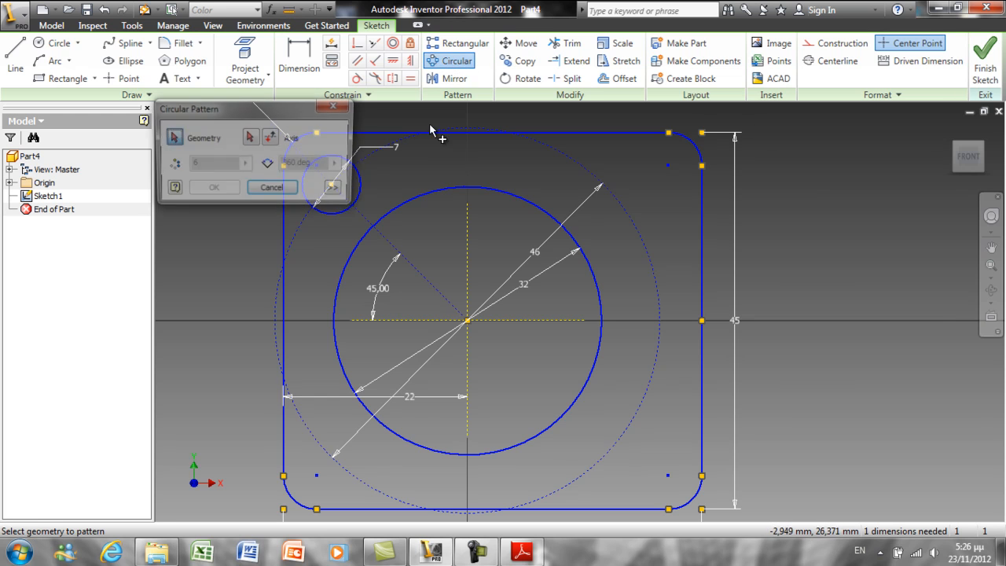
drag(280, 111, 147, 98)
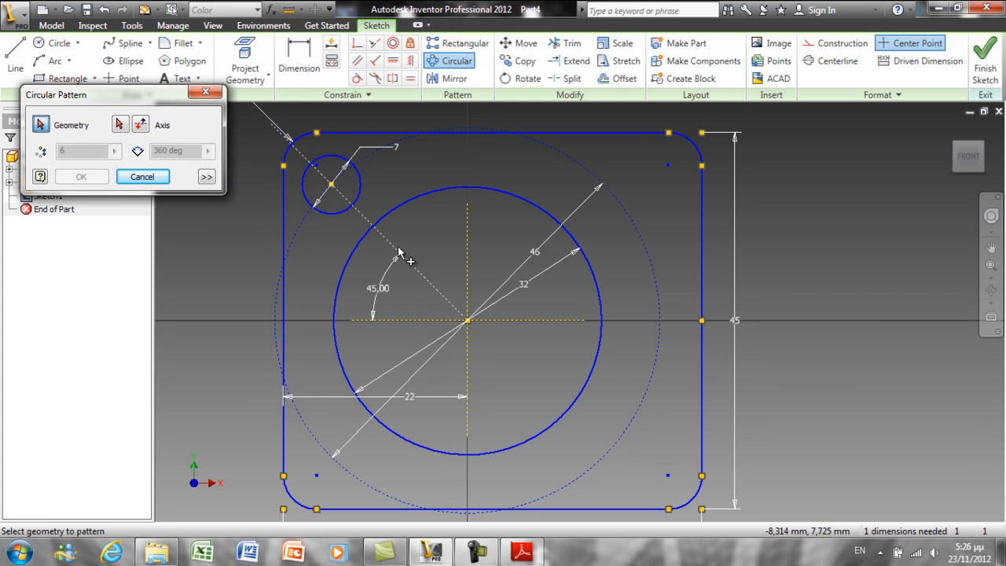
click(363, 186)
click(119, 124)
click(467, 320)
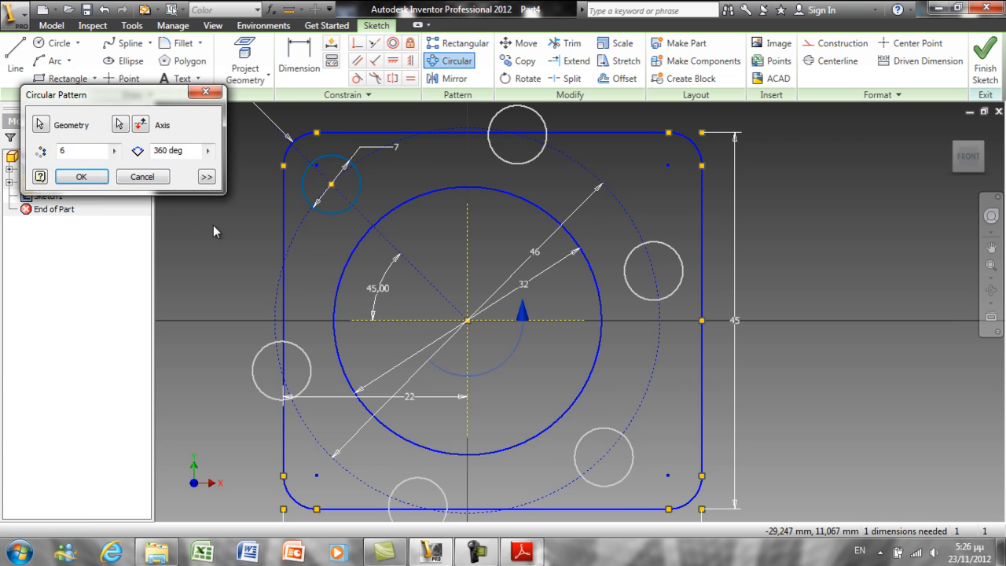
text(4)
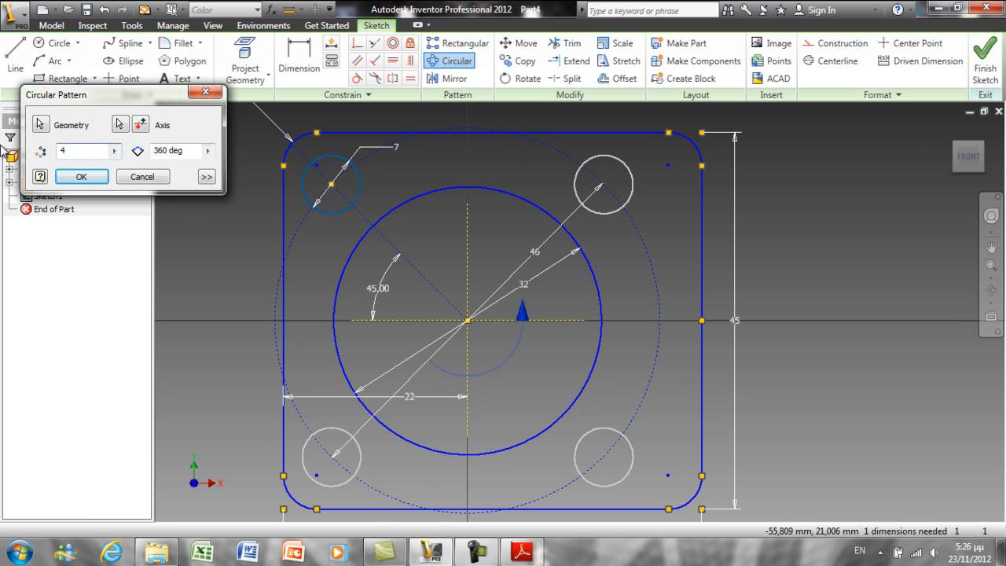
click(81, 176)
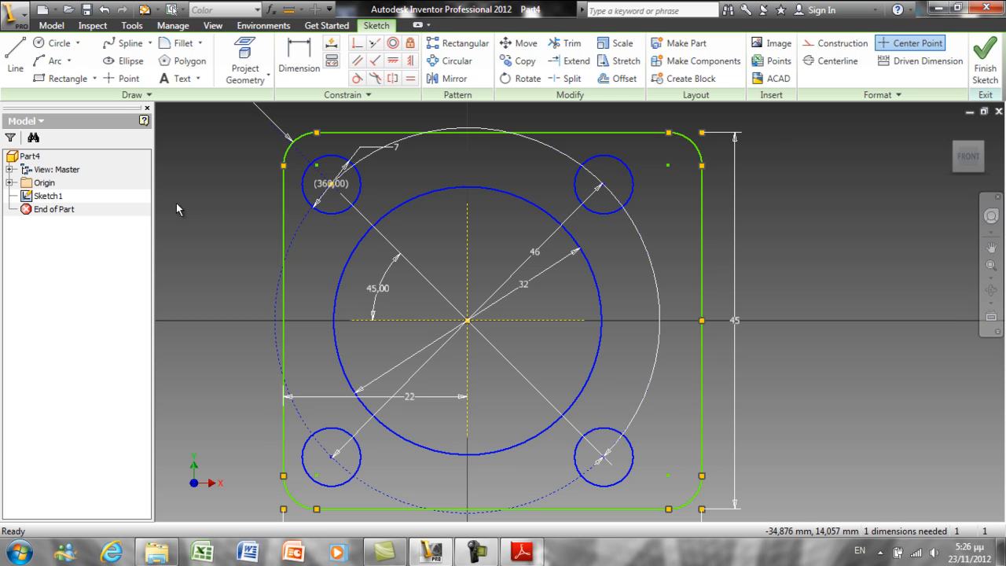
Step: Fully constrain the sketch by applying Auto Dimension with dimensions and constraints, and finish the sketch
click(331, 44)
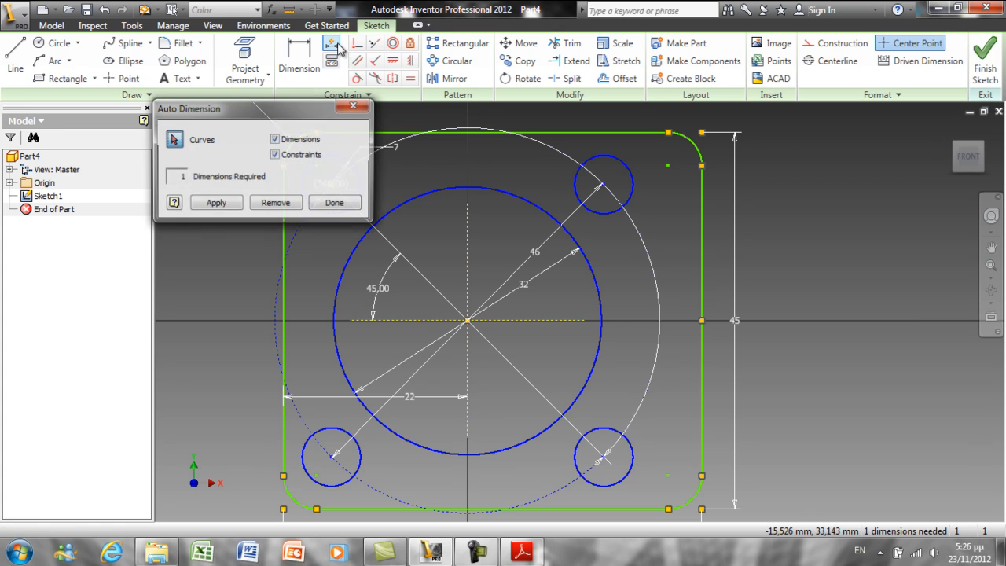
click(223, 205)
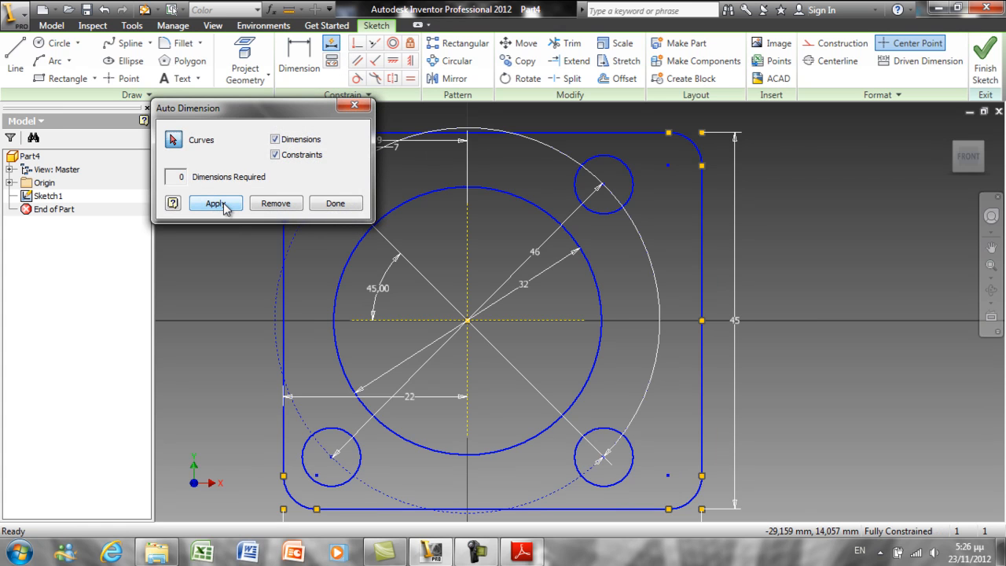
click(359, 204)
click(984, 65)
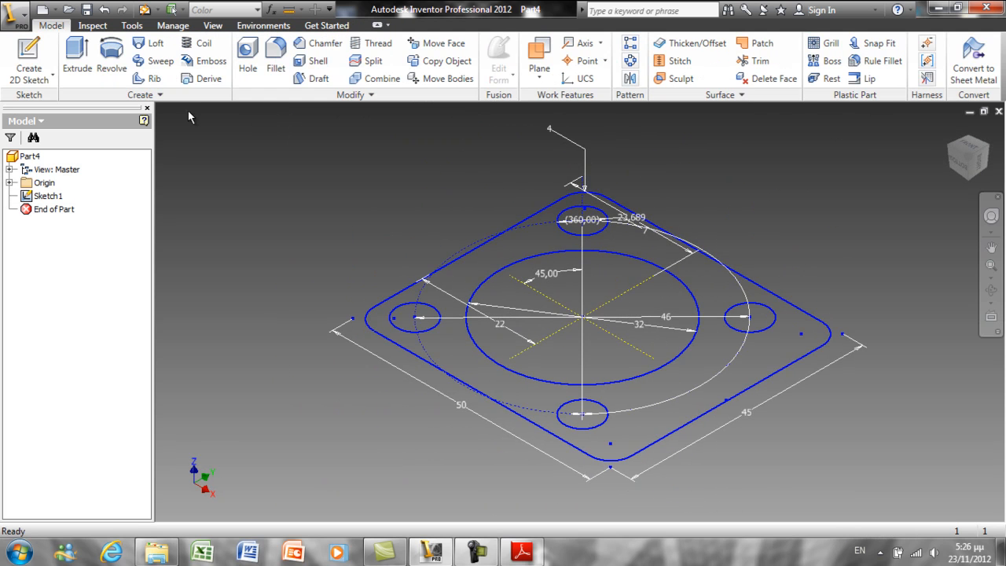
Step: Extrude the plate profile including the centre circle, without the four holes, 6 mm in the reversed direction
click(77, 61)
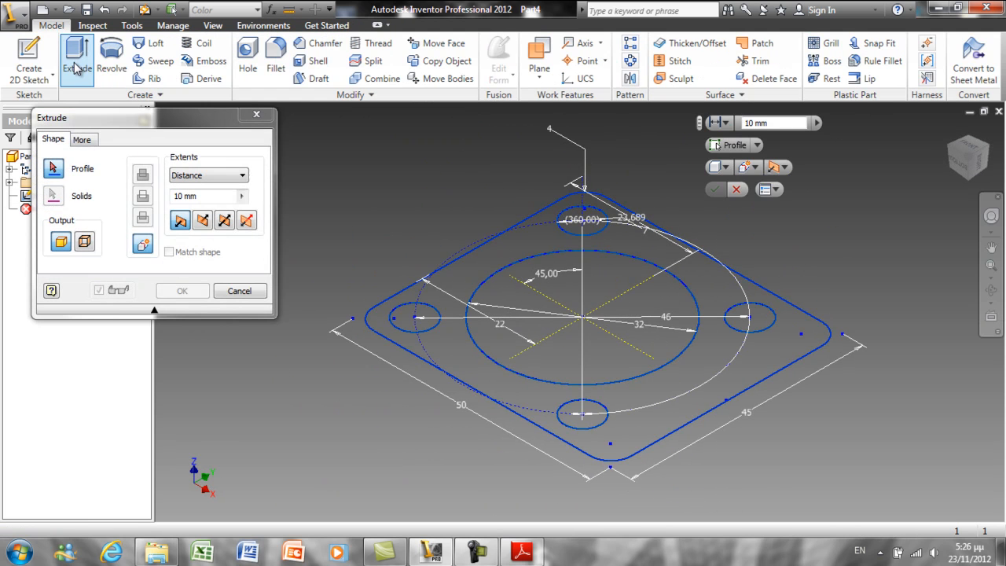
click(473, 349)
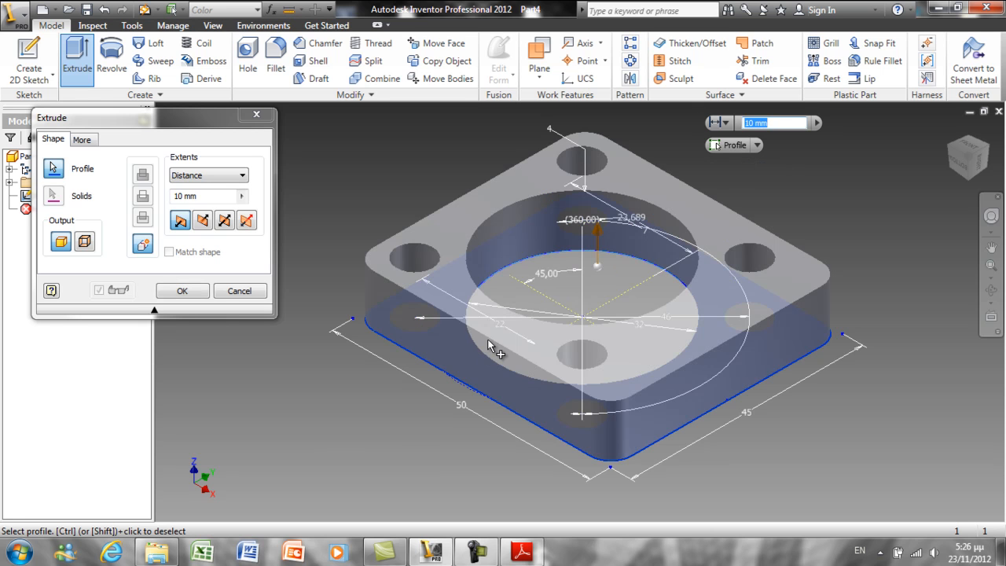
click(488, 346)
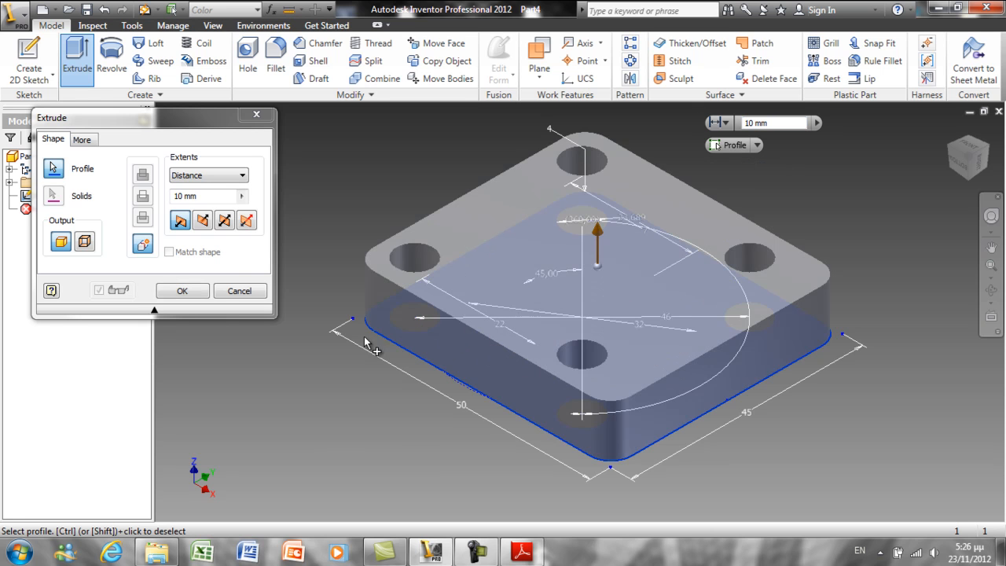
click(203, 221)
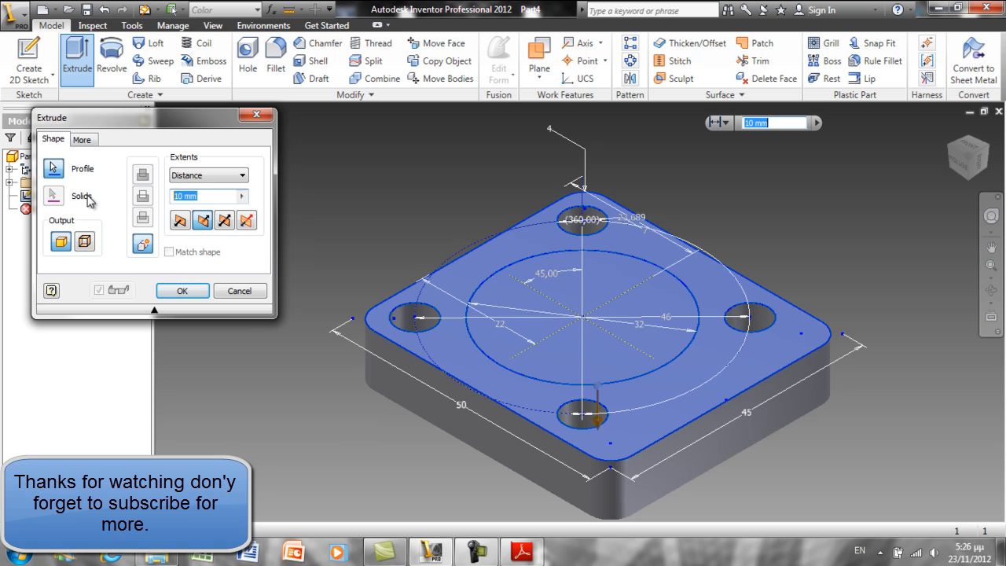
text(6)
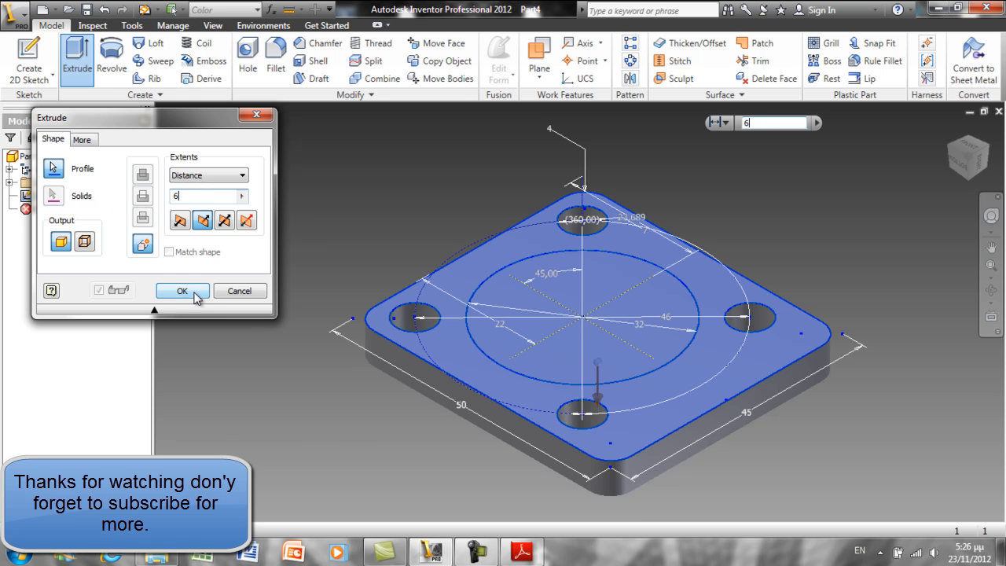
click(197, 296)
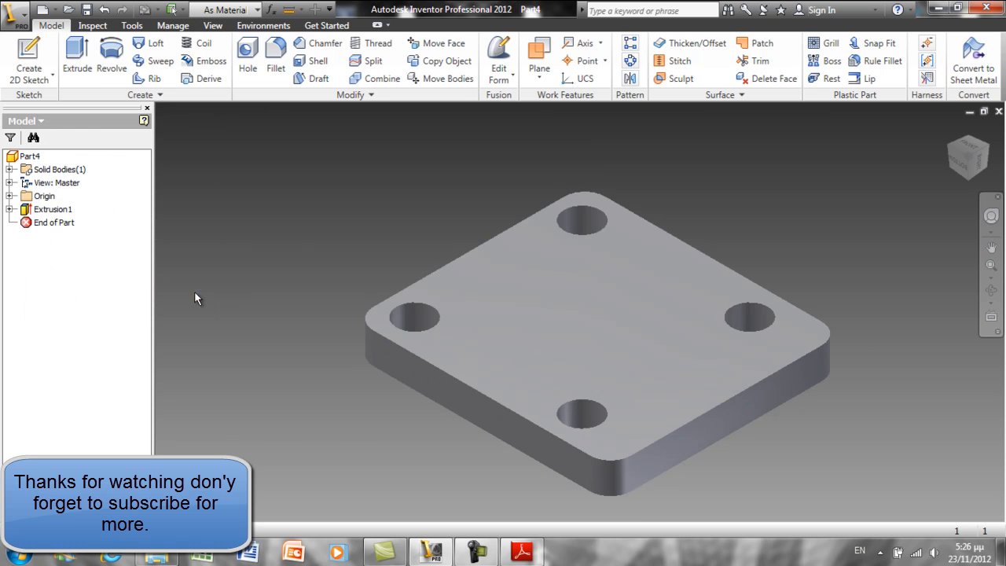
Step: Share the plate extrusion's sketch so that another feature can use it
click(9, 209)
click(66, 224)
right_click(70, 226)
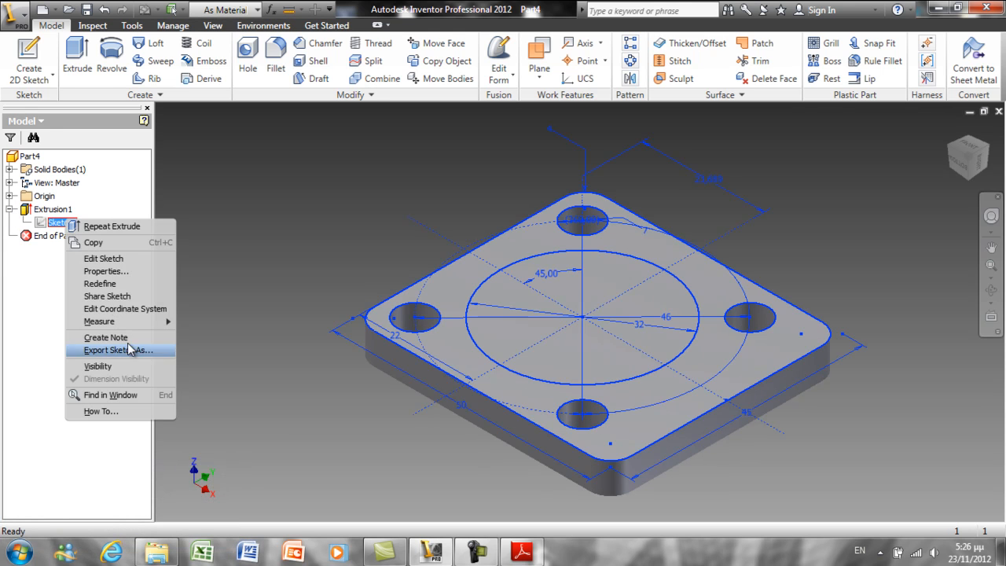
click(118, 295)
Step: Extrude the 32 mm centre circle 2 mm outward as a joined boss and hide the shared sketch
click(77, 61)
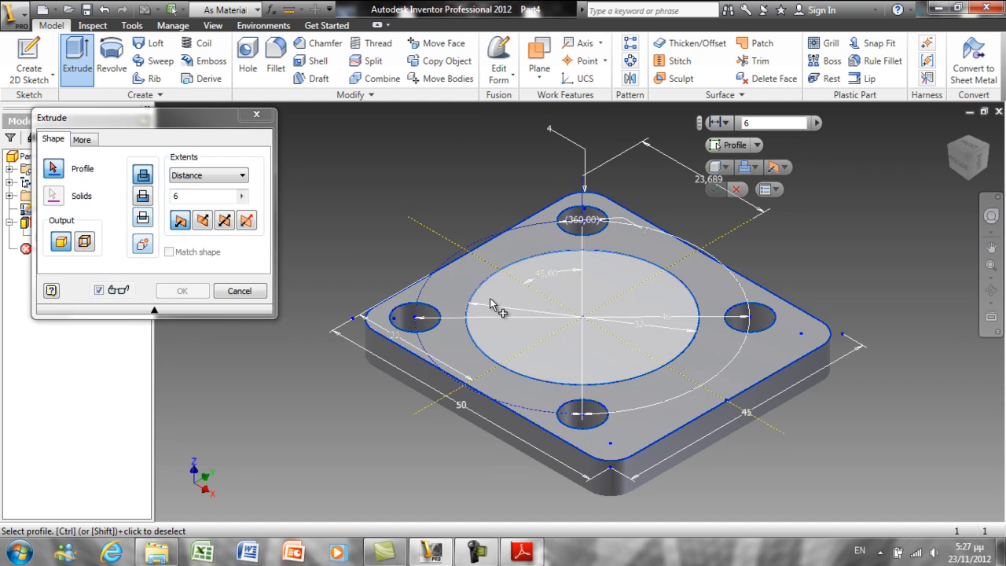
click(497, 307)
click(216, 196)
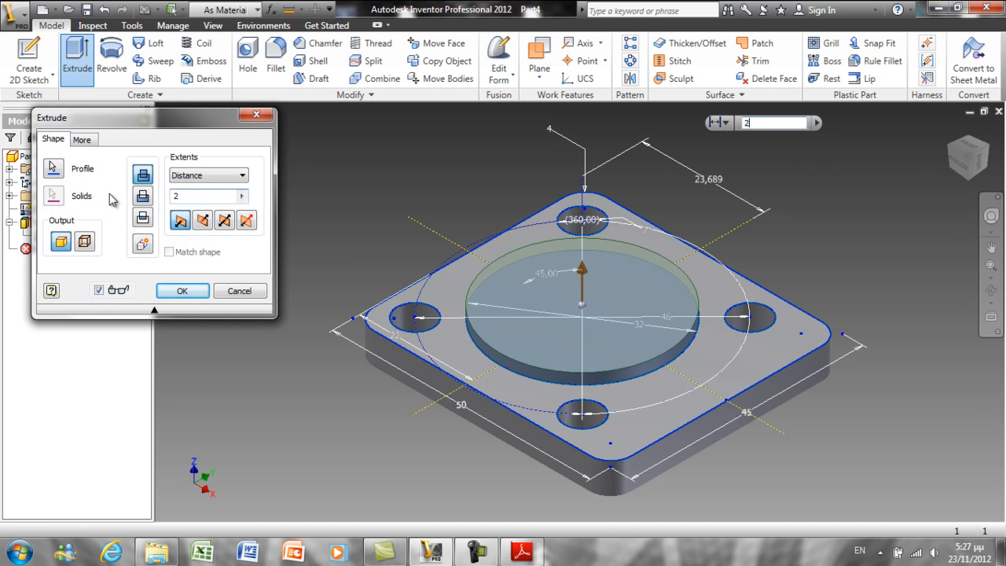
click(181, 290)
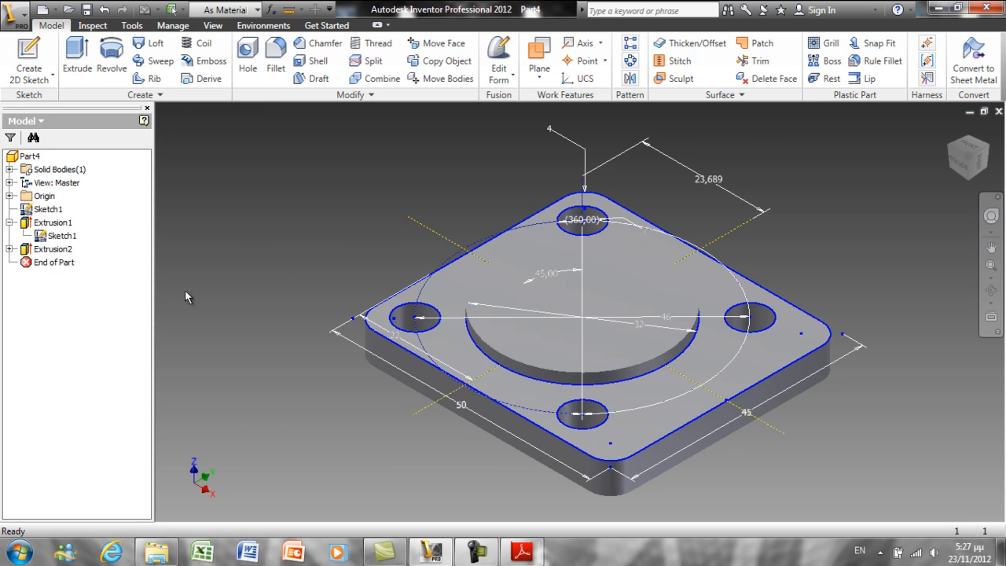
right_click(68, 238)
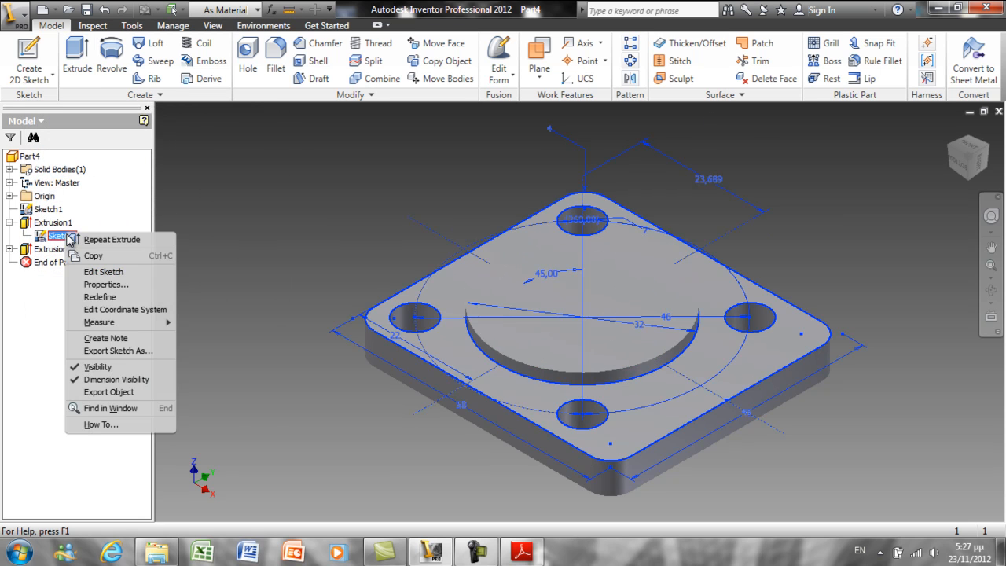
click(126, 371)
Step: Chamfer the outer edge of the round boss's top face using a 1 mm distance and 45 degree angle
click(318, 44)
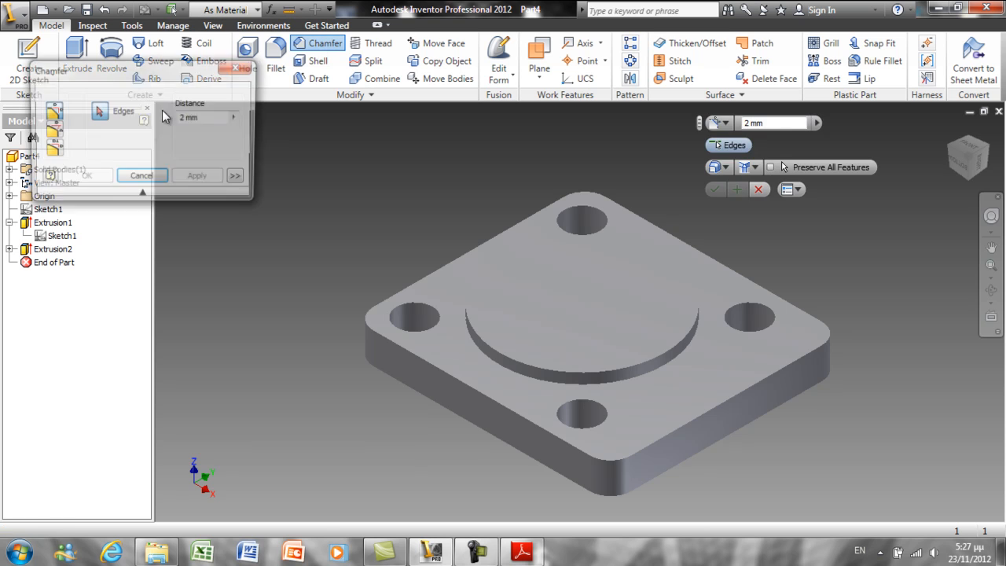
click(52, 131)
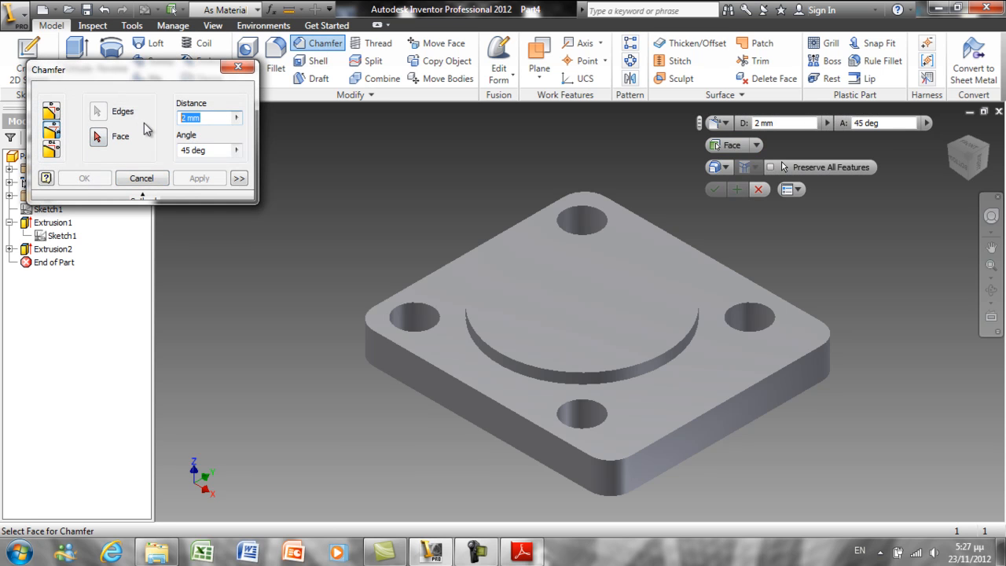
key(BackSpace)
key(BackSpace)
key(BackSpace)
key(BackSpace)
text(1)
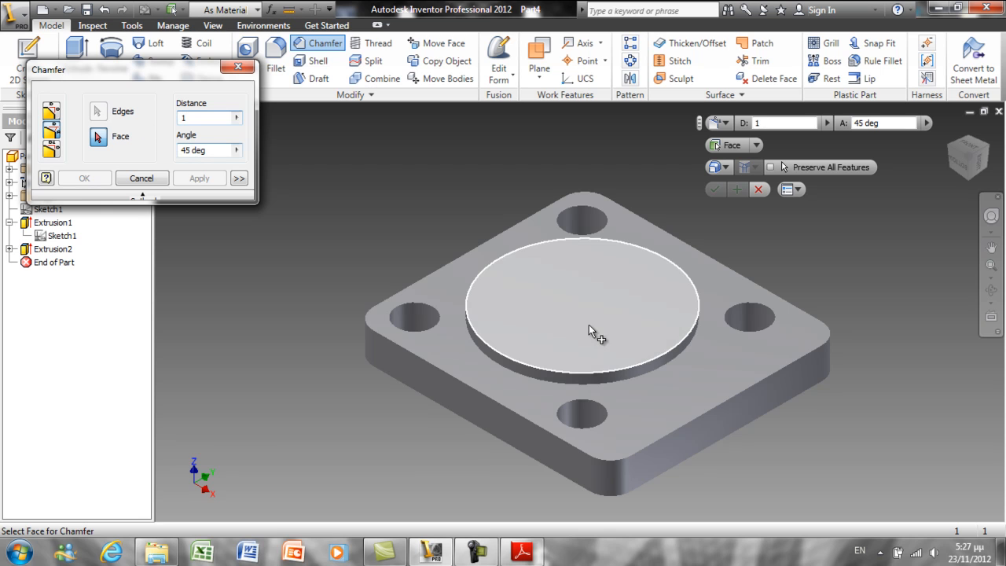
click(620, 368)
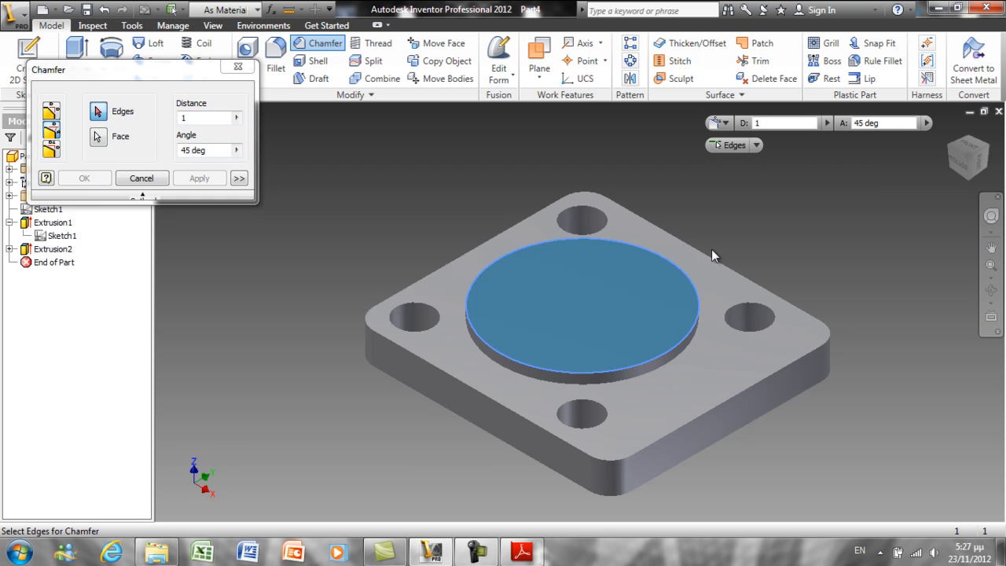
click(668, 349)
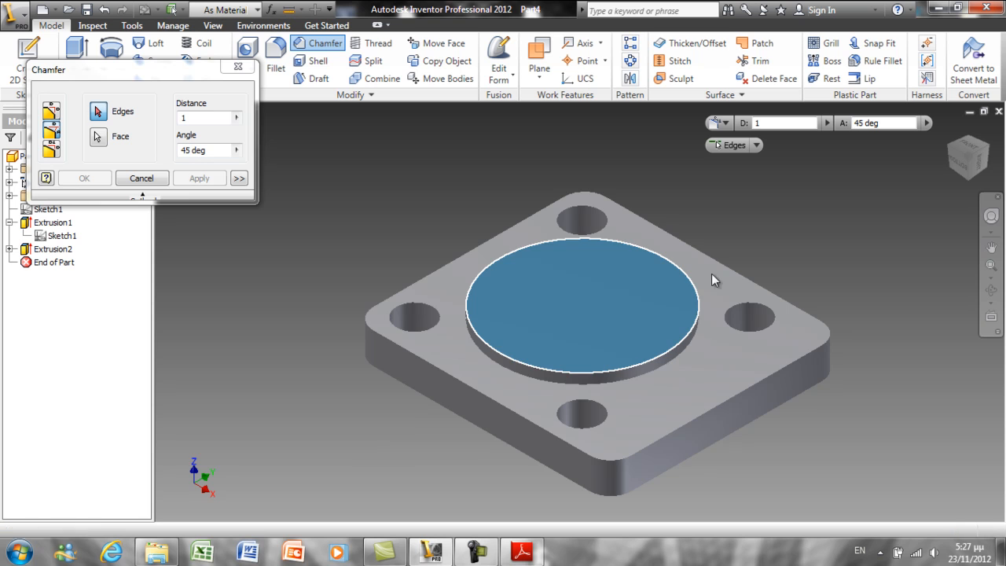
click(190, 179)
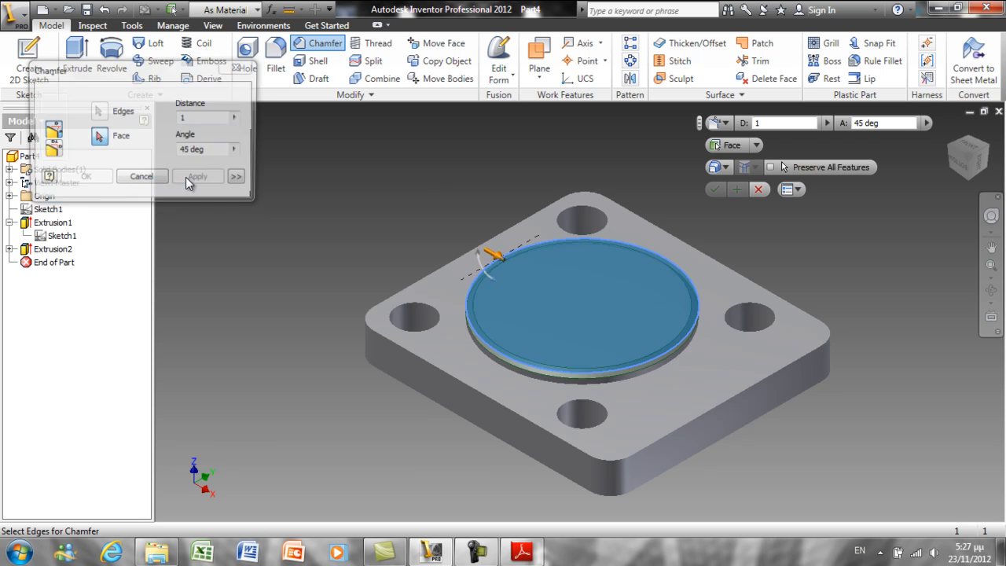
click(140, 179)
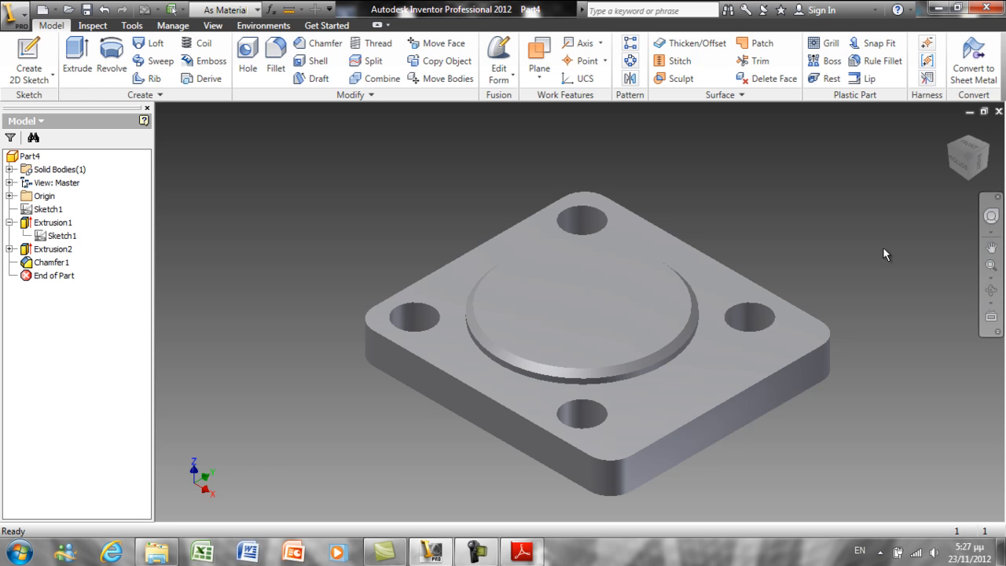
Step: Fillet the outer edge loop of the plate face opposite the boss with a 1 mm radius
click(976, 142)
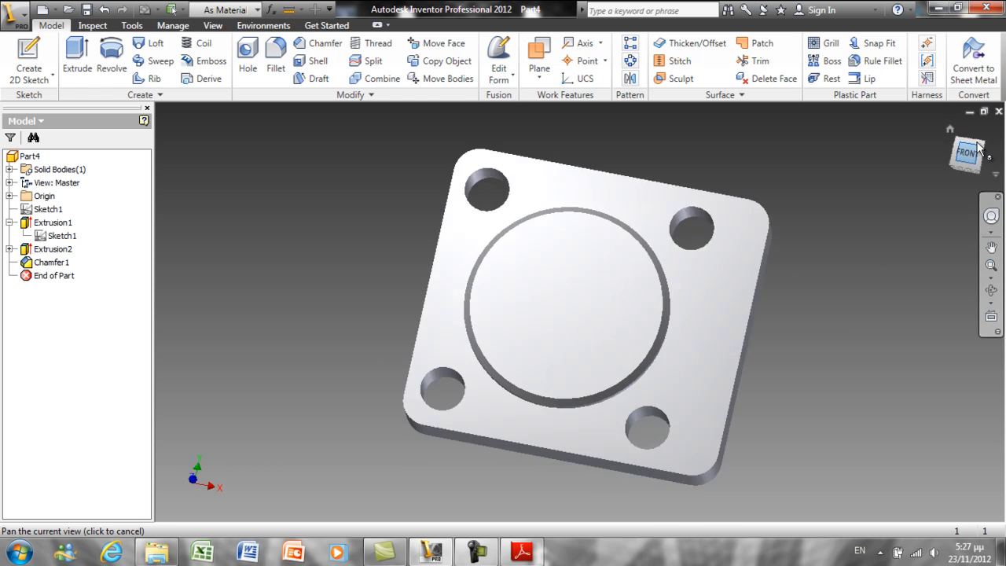
click(954, 142)
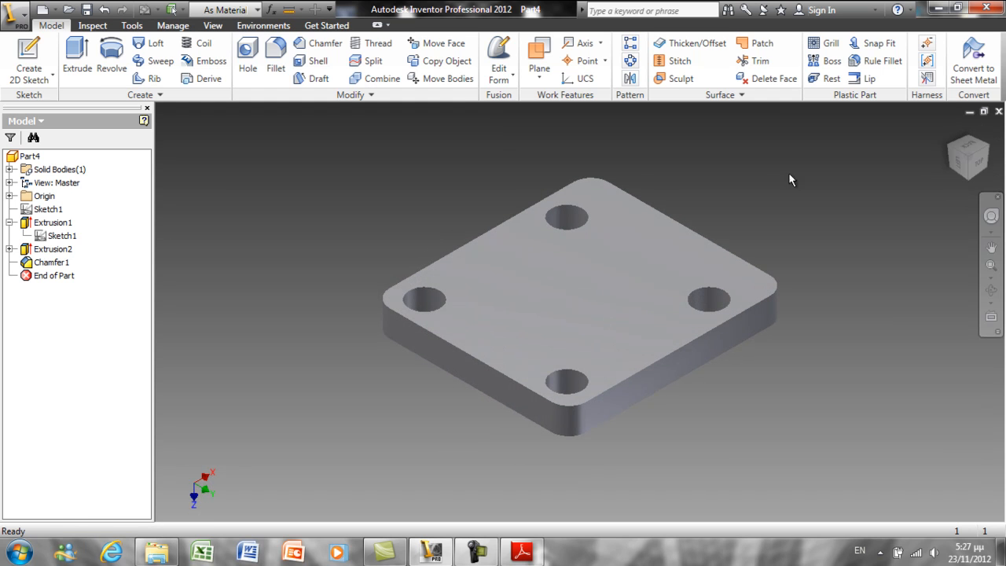
click(274, 63)
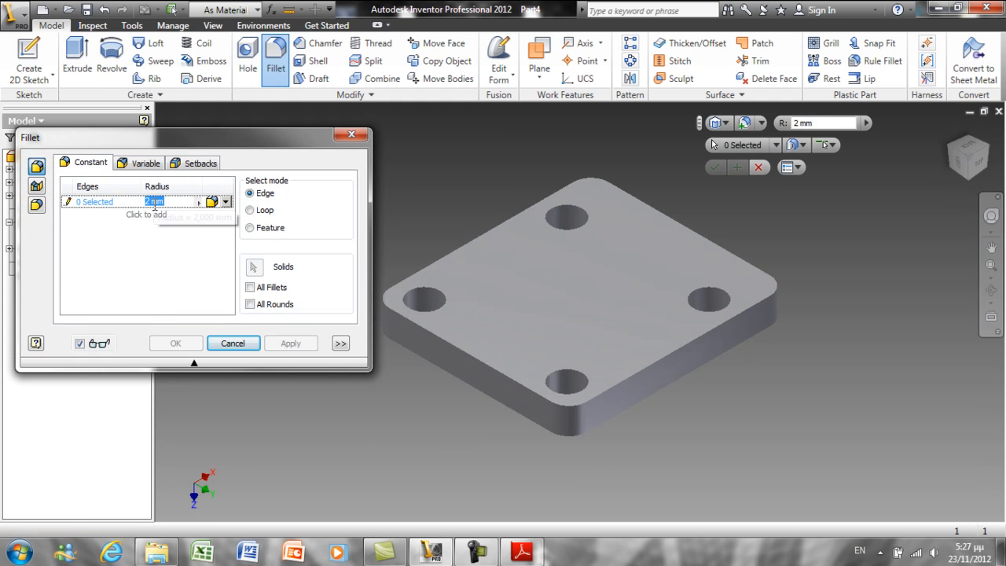
text(1)
click(444, 337)
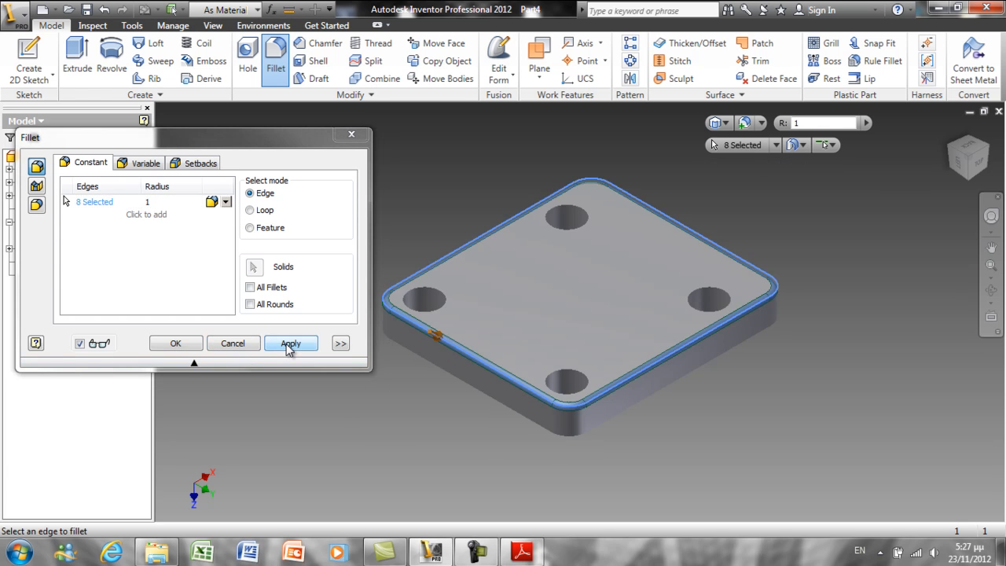
click(287, 344)
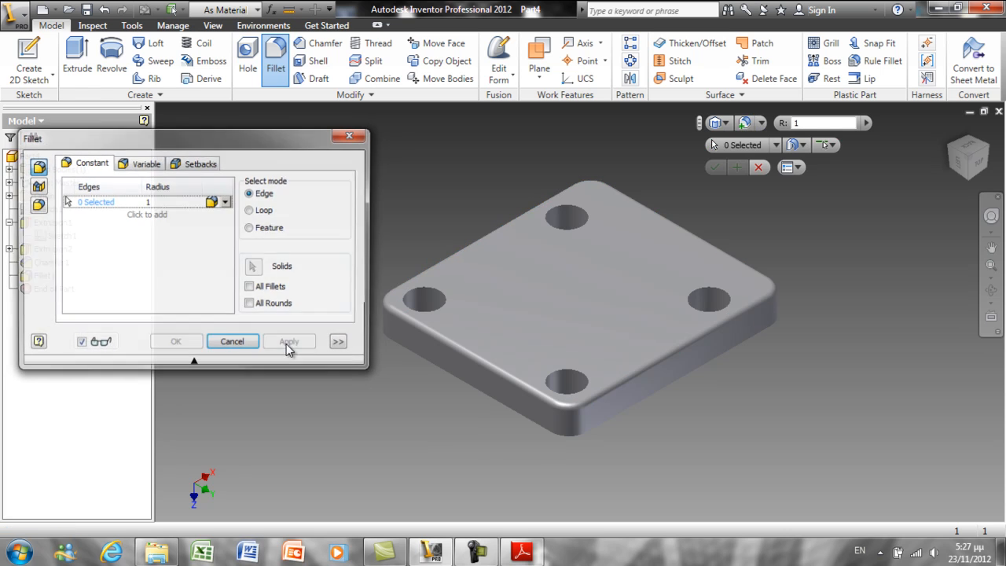
click(232, 343)
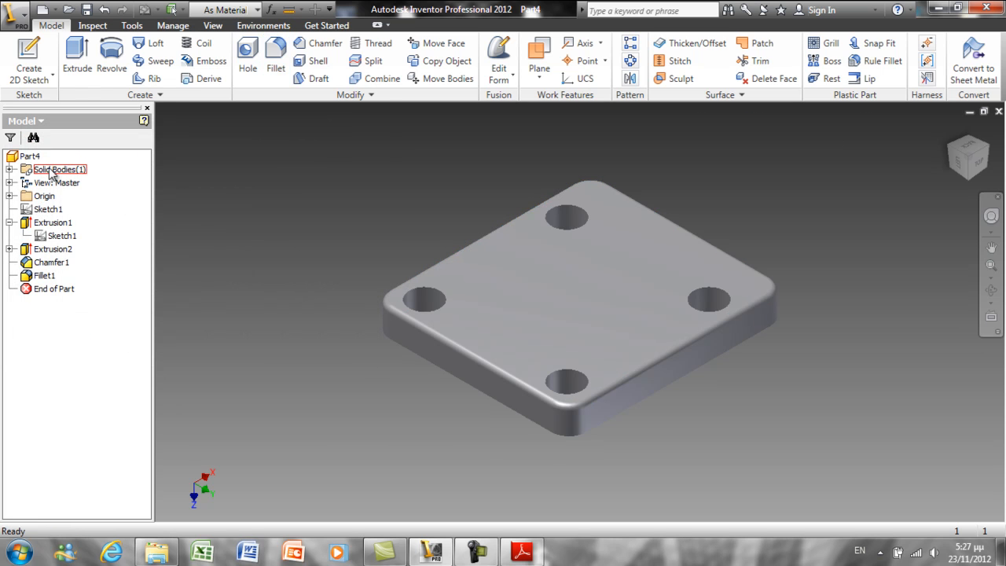
Step: Set the part's physical material to Aluminum-6061 in its iProperties
click(9, 222)
click(30, 157)
right_click(30, 157)
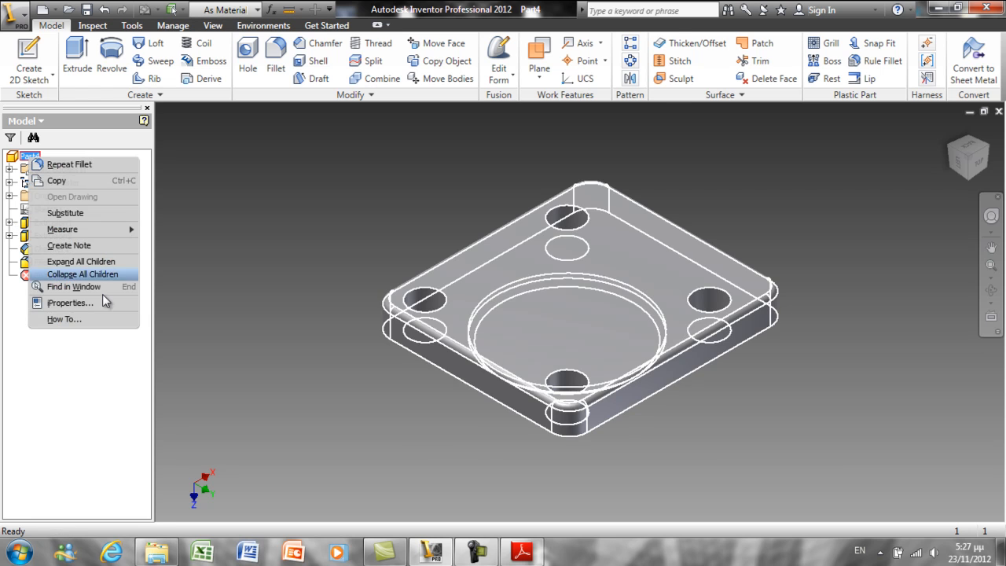
click(102, 300)
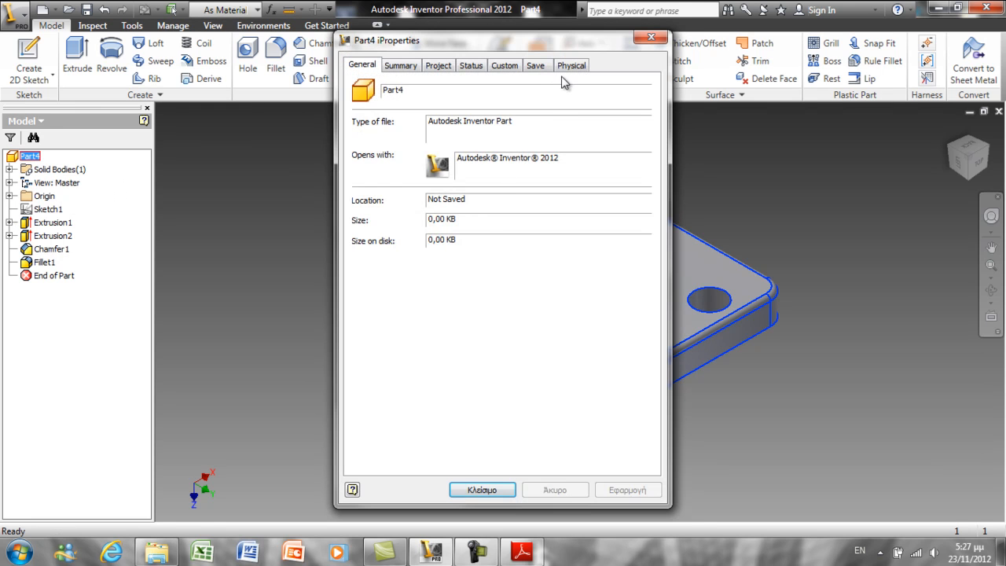
click(574, 66)
click(482, 135)
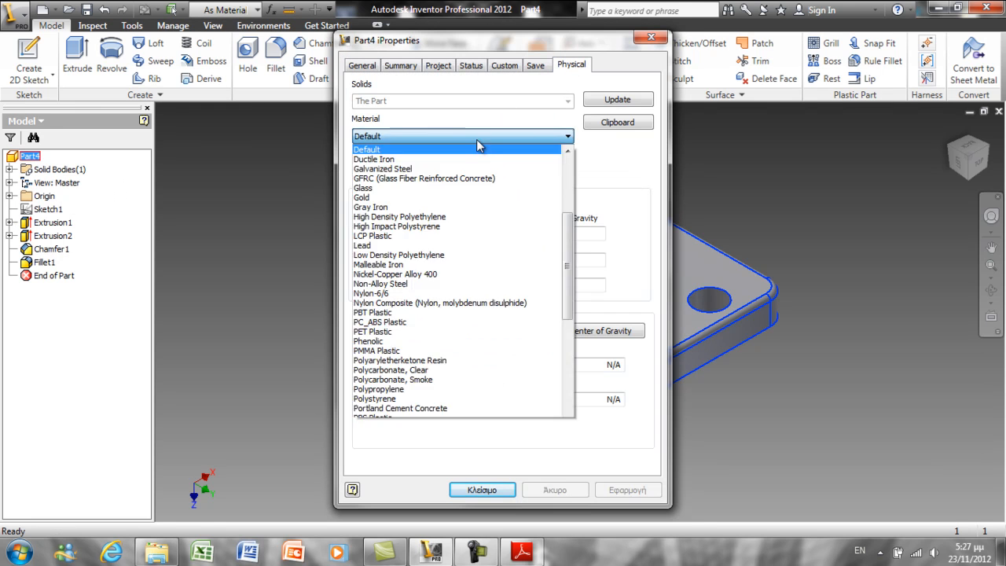
click(410, 211)
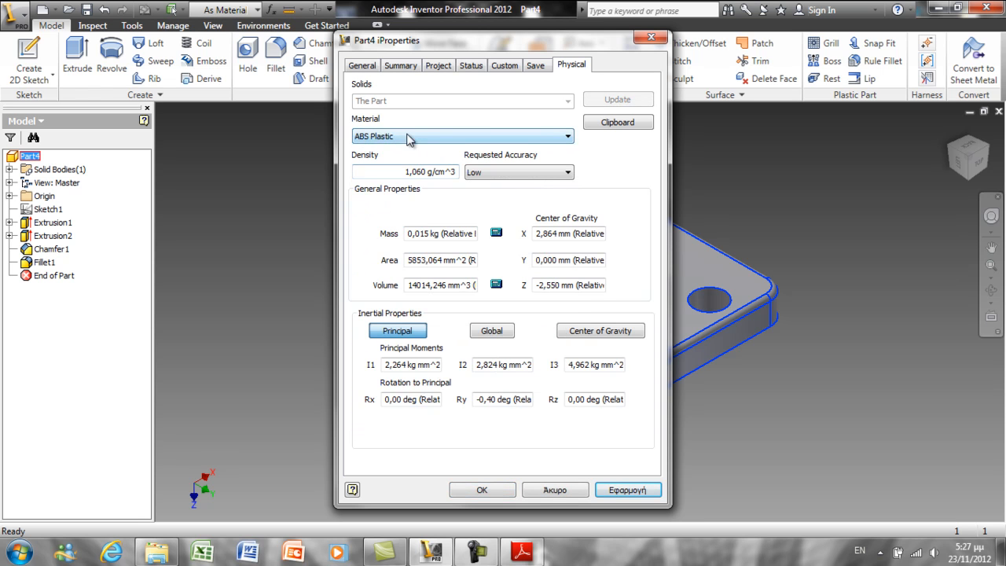
click(410, 136)
click(410, 188)
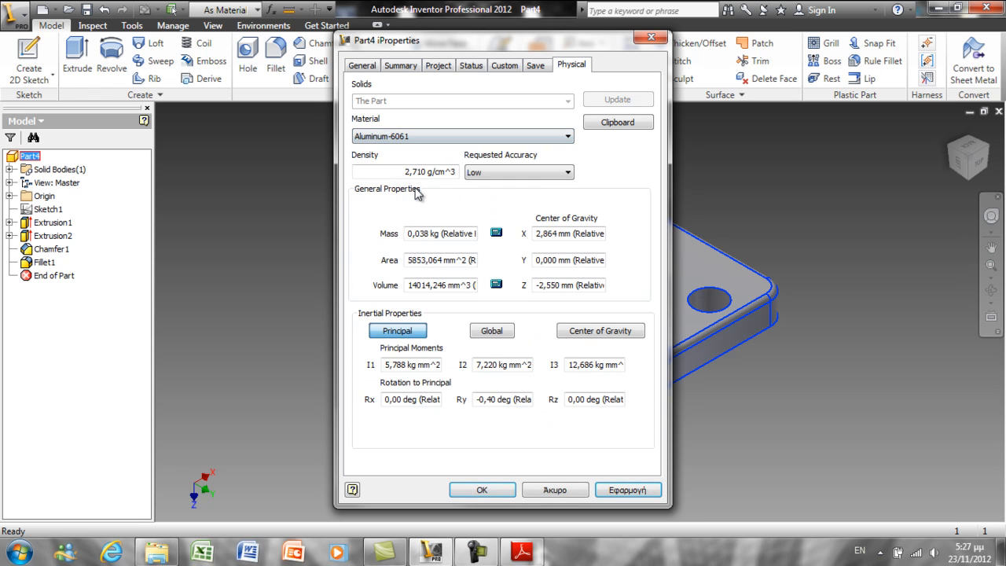
click(627, 490)
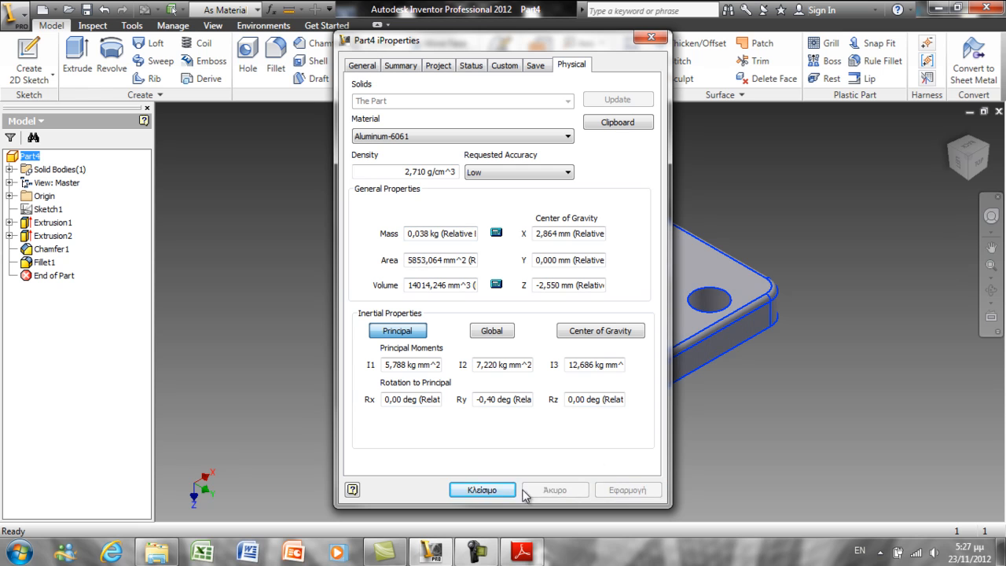
click(482, 490)
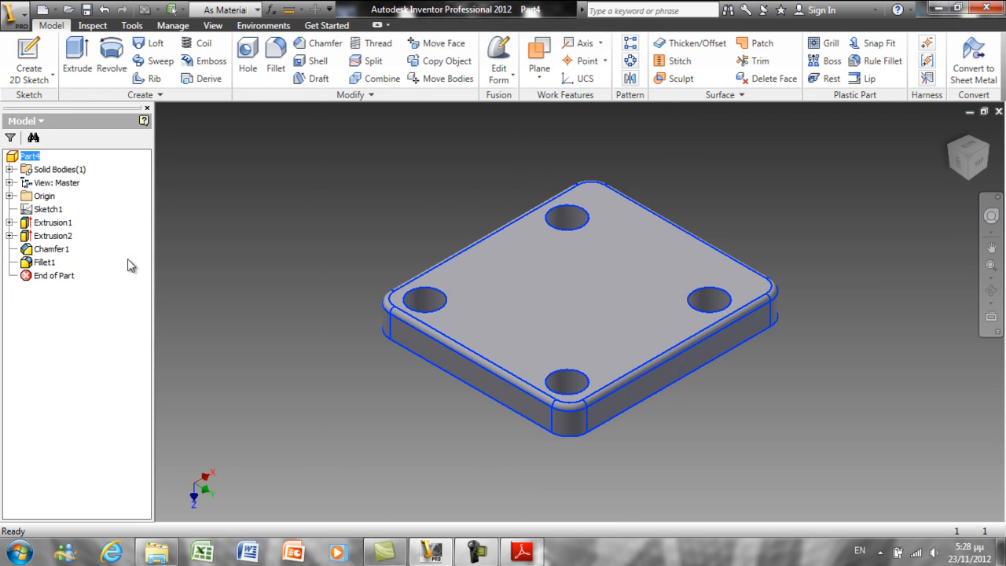
Step: Assign the Black colour style to the plate extrusion
right_click(36, 224)
click(90, 217)
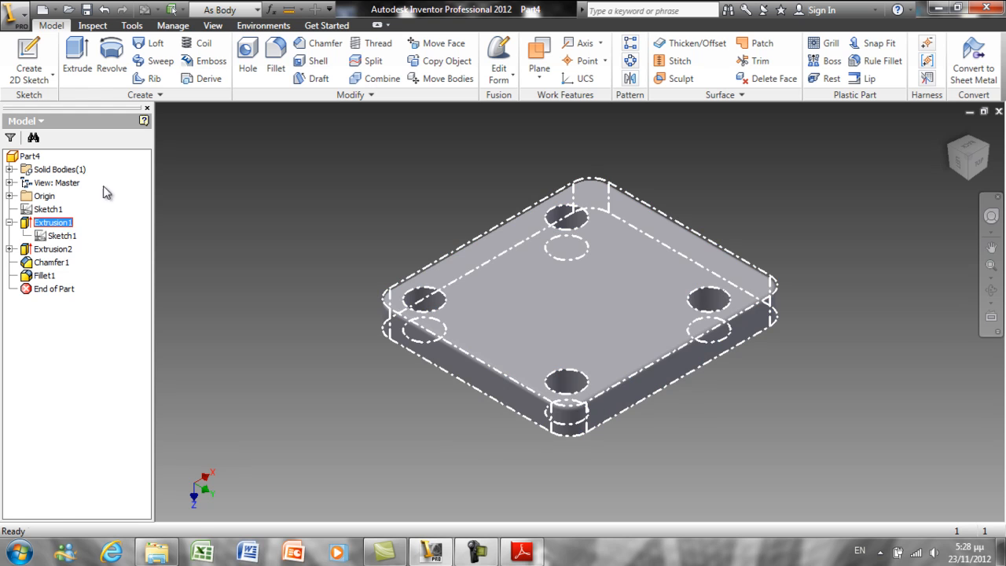
click(230, 10)
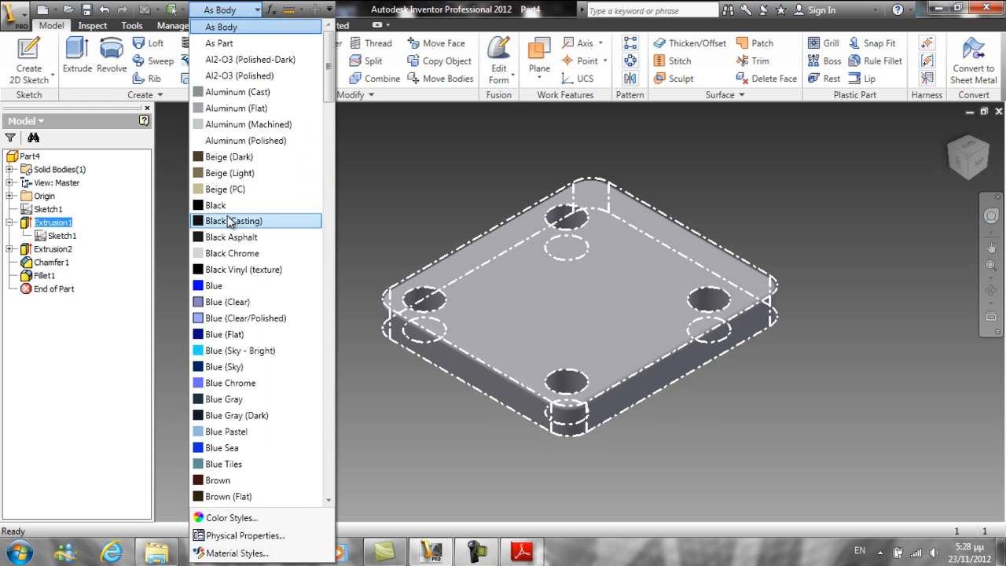
click(234, 206)
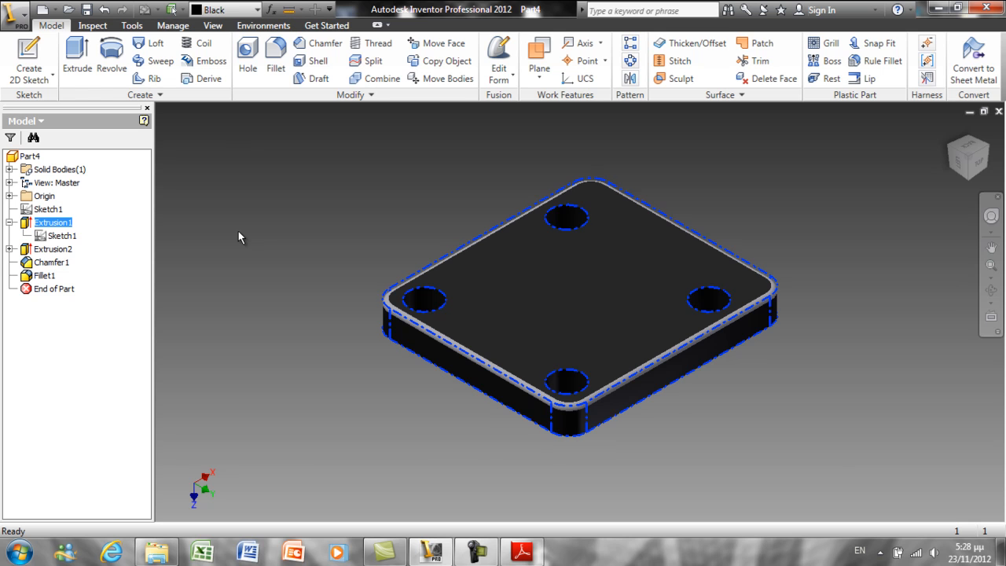
click(237, 229)
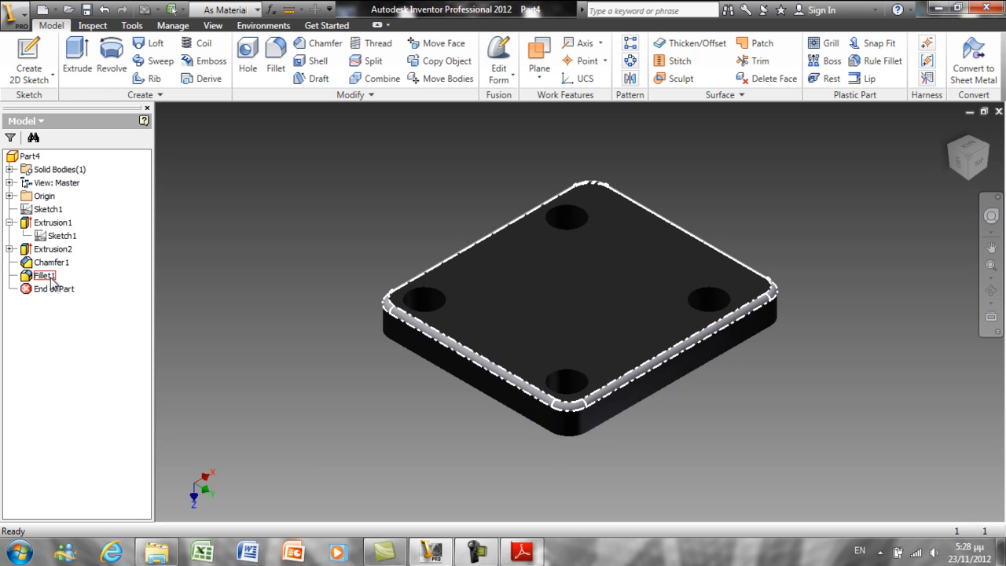
Step: Assign the Black colour style to the fillet around the plate's outer edge
click(49, 278)
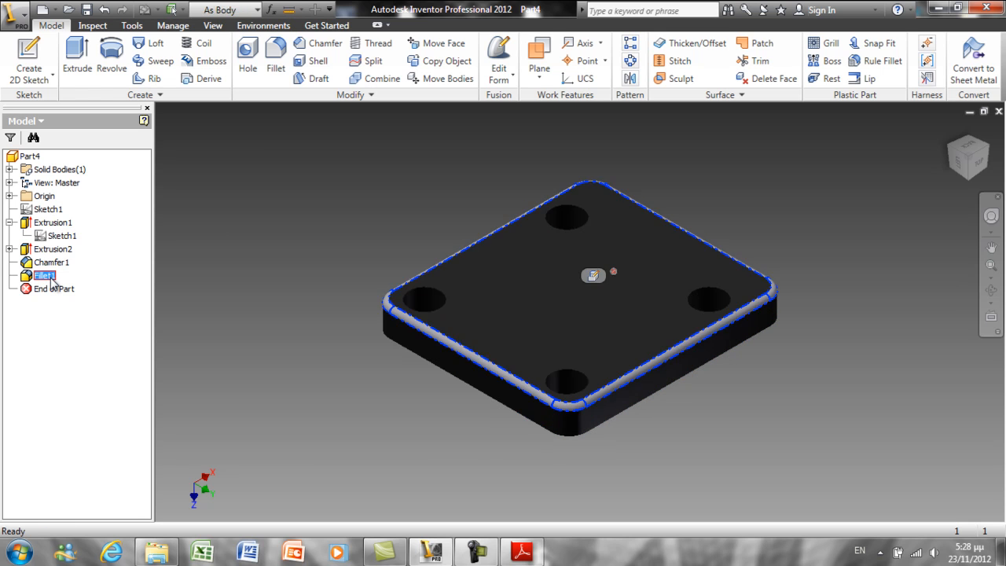
click(254, 13)
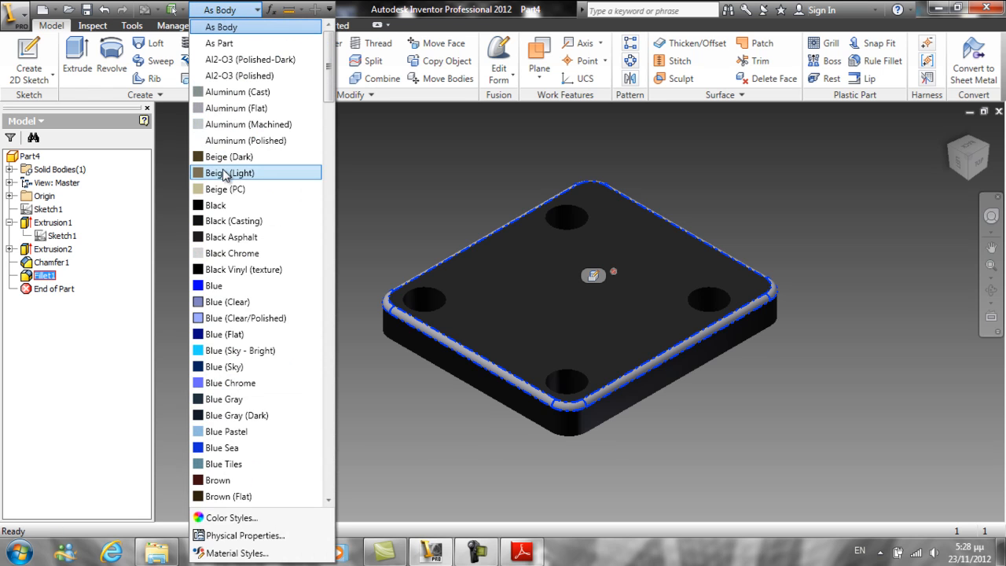
click(223, 206)
click(219, 210)
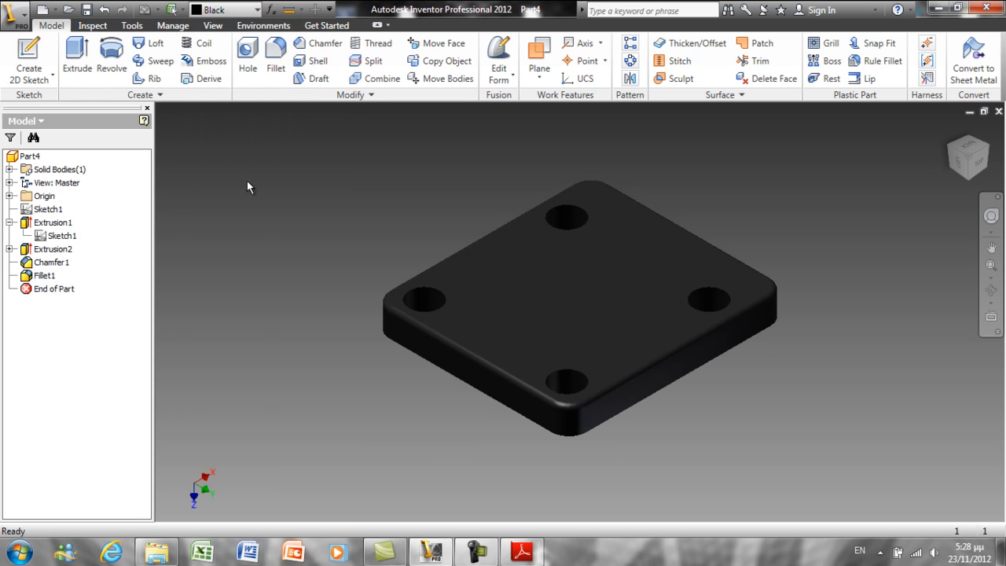
right_click(246, 182)
click(225, 182)
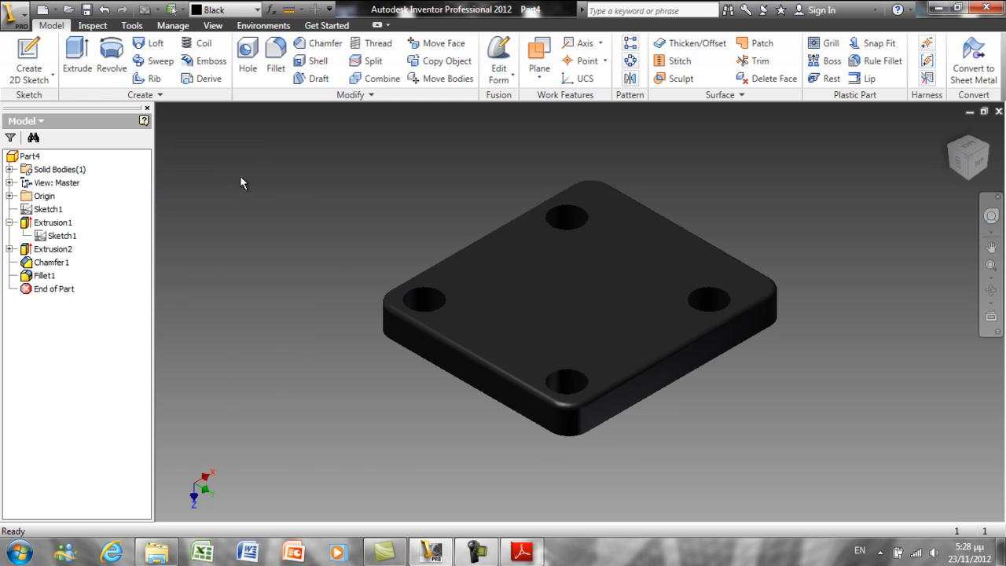
Step: Save the part as "cylinder head" in the 6 cylinder Radial engine folder
click(88, 9)
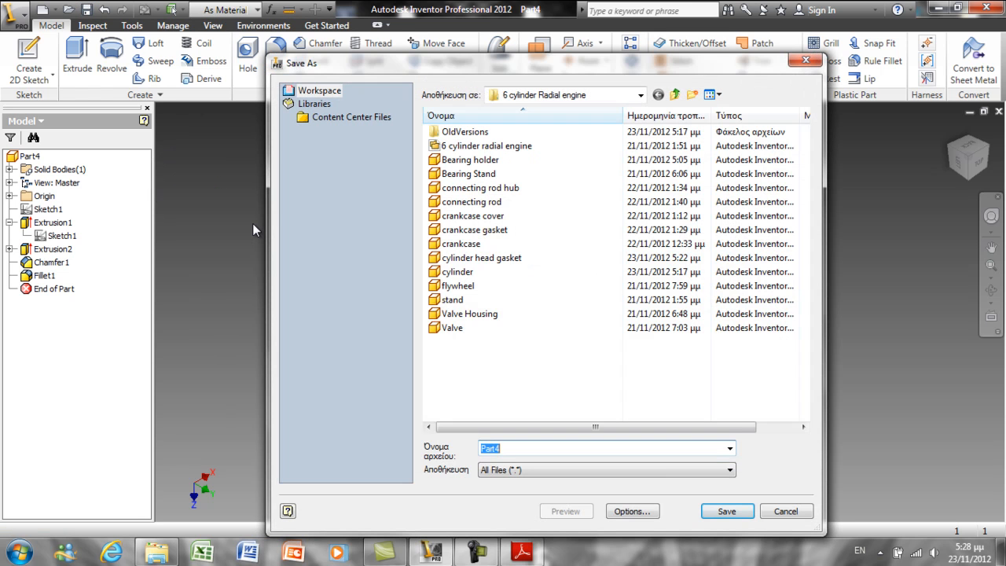
text(cy)
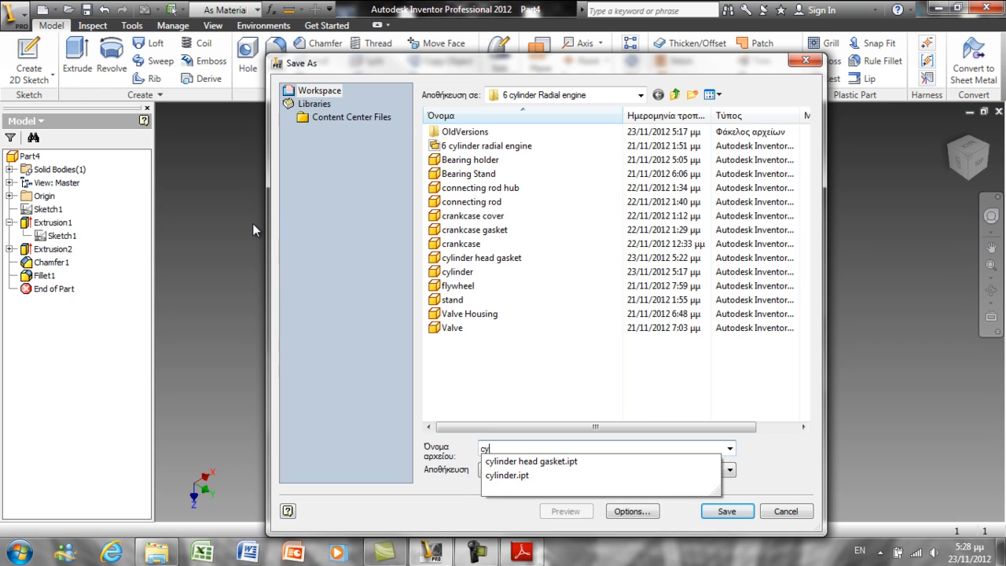
text(linder head)
key(Return)
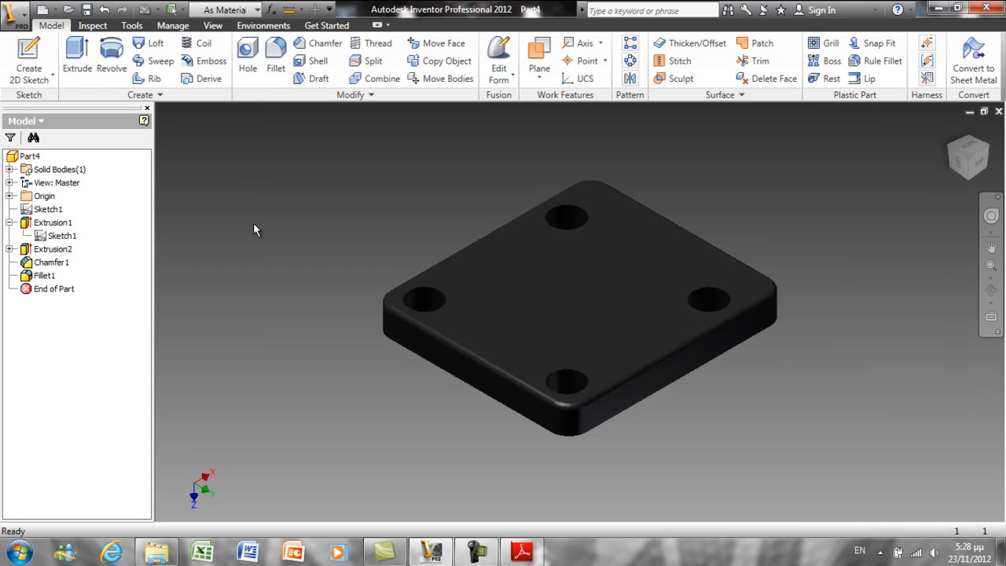